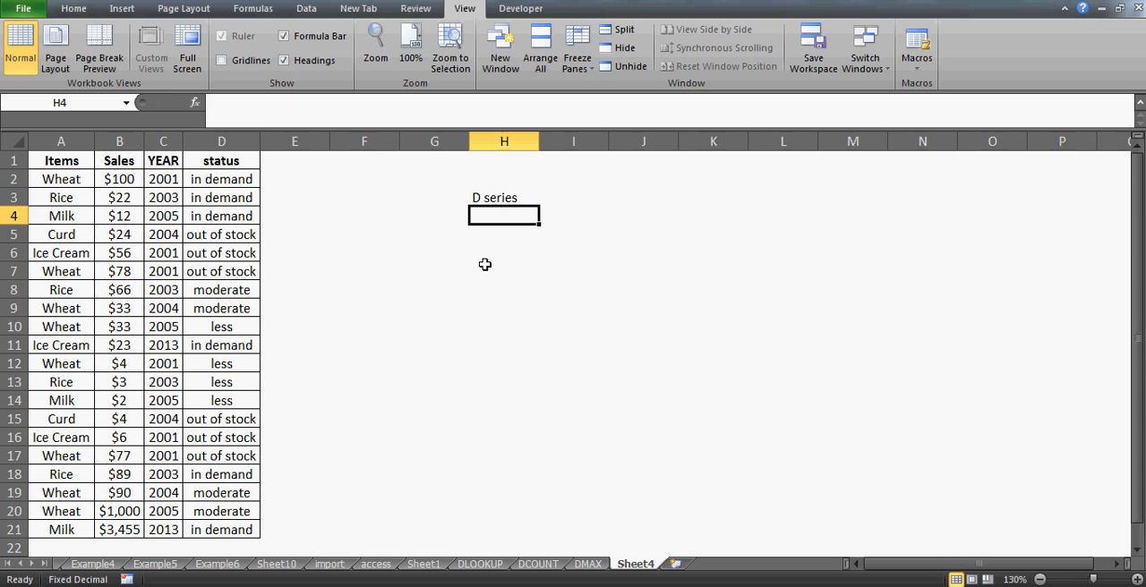
- Enter the label DCOUNT in cell H4 and the value 95 in cell H5
{"action": "type", "text": "D"}
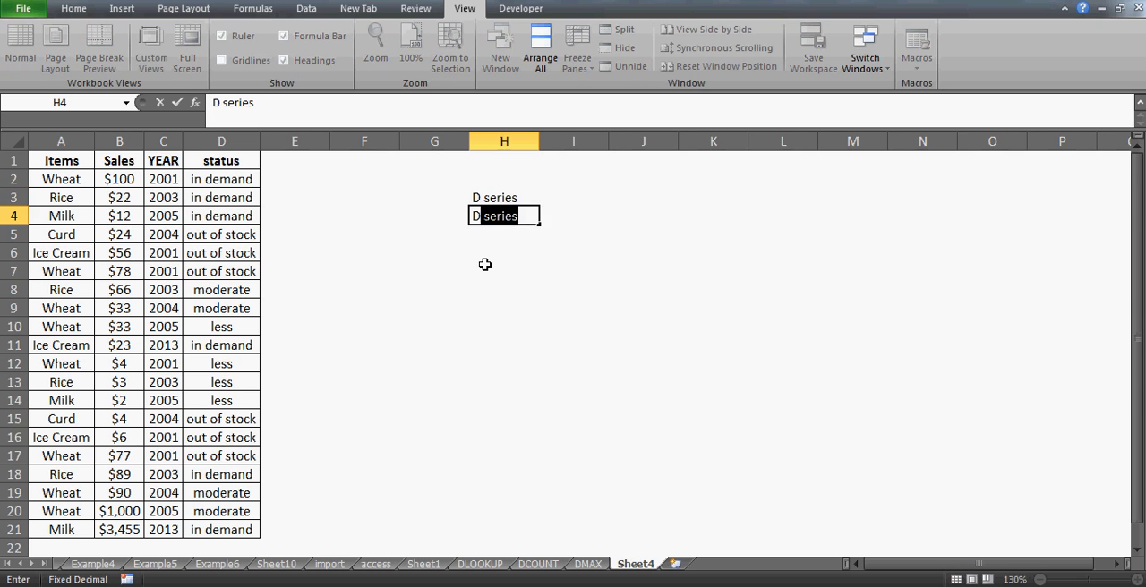
{"action": "type", "text": "COUNT"}
{"action": "key", "text": "Return"}
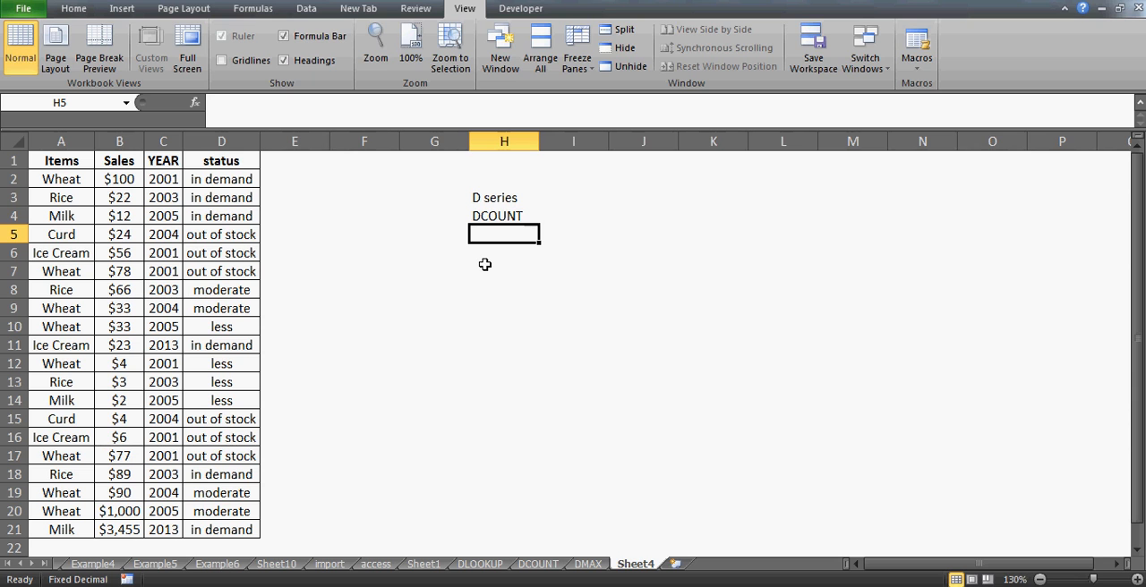
{"action": "type", "text": "95"}
{"action": "key", "text": "Return"}
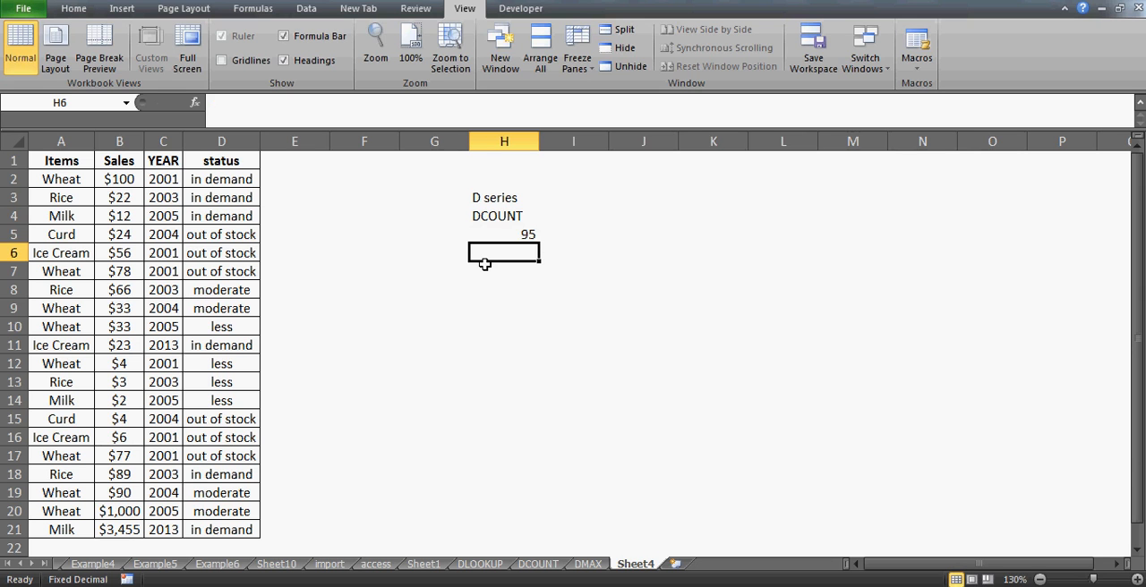
- Clear the contents of cells H3 to H5
{"action": "key", "text": "Up"}
{"action": "key", "text": "Up"}
{"action": "key", "text": "Up"}
{"action": "key", "text": "shift+Down"}
{"action": "key", "text": "shift+Down"}
{"action": "key", "text": "Delete"}
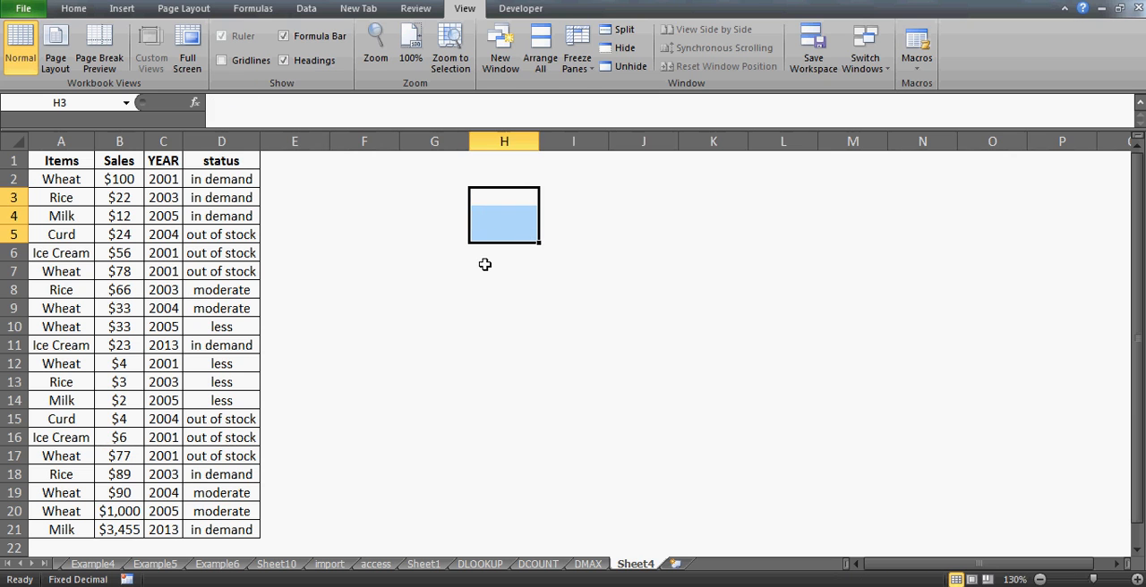
- Enter the label DMAX in cell J3, and clear that cell again
{"action": "key", "text": "Right"}
{"action": "key", "text": "Right"}
{"action": "type", "text": "DMAX"}
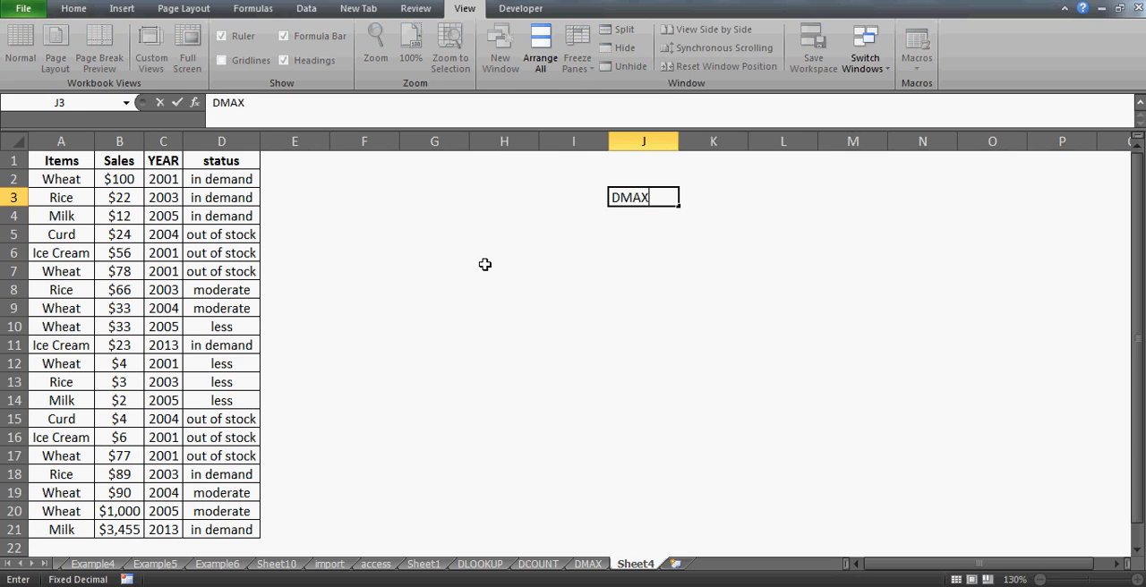
{"action": "key", "text": "Return"}
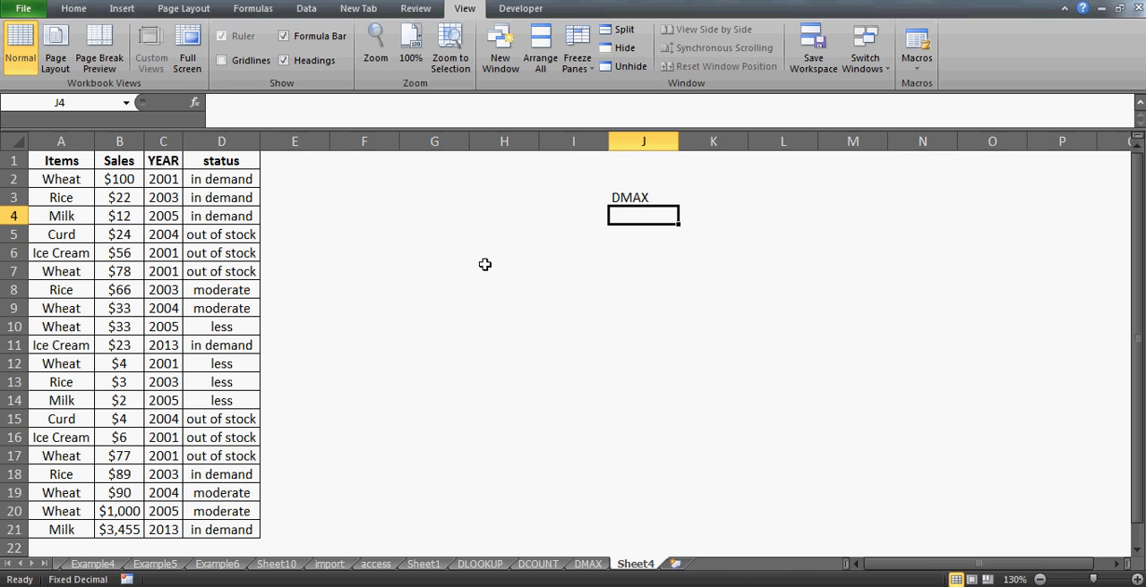
{"action": "key", "text": "Up"}
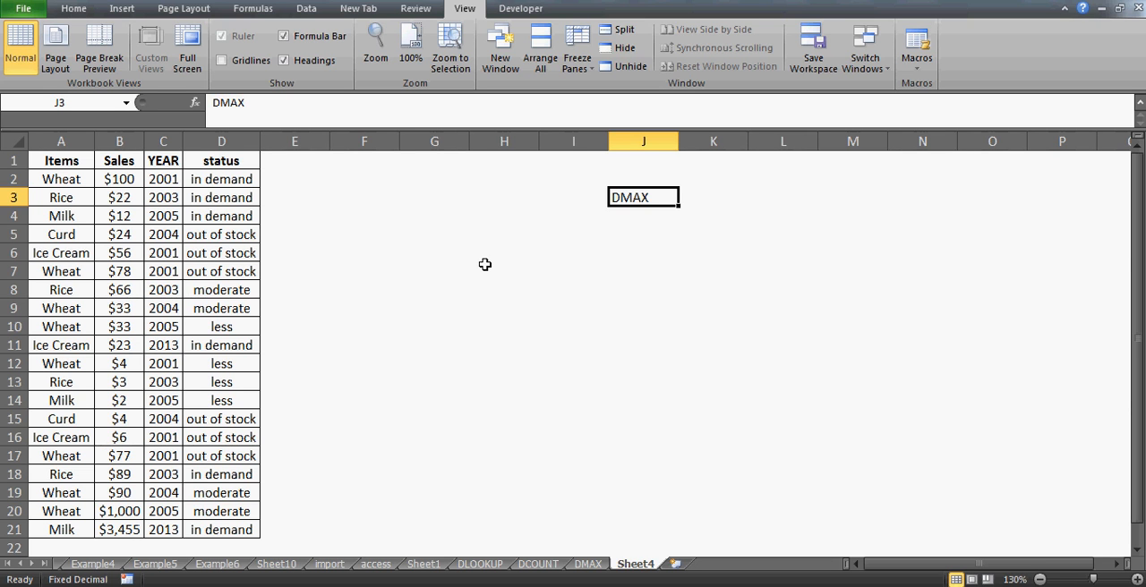
{"action": "key", "text": "Left"}
{"action": "key", "text": "Left"}
{"action": "key", "text": "Left"}
{"action": "key", "text": "Left"}
{"action": "key", "text": "Left"}
{"action": "key", "text": "Left"}
{"action": "key", "text": "Left"}
{"action": "key", "text": "Left"}
{"action": "key", "text": "Left"}
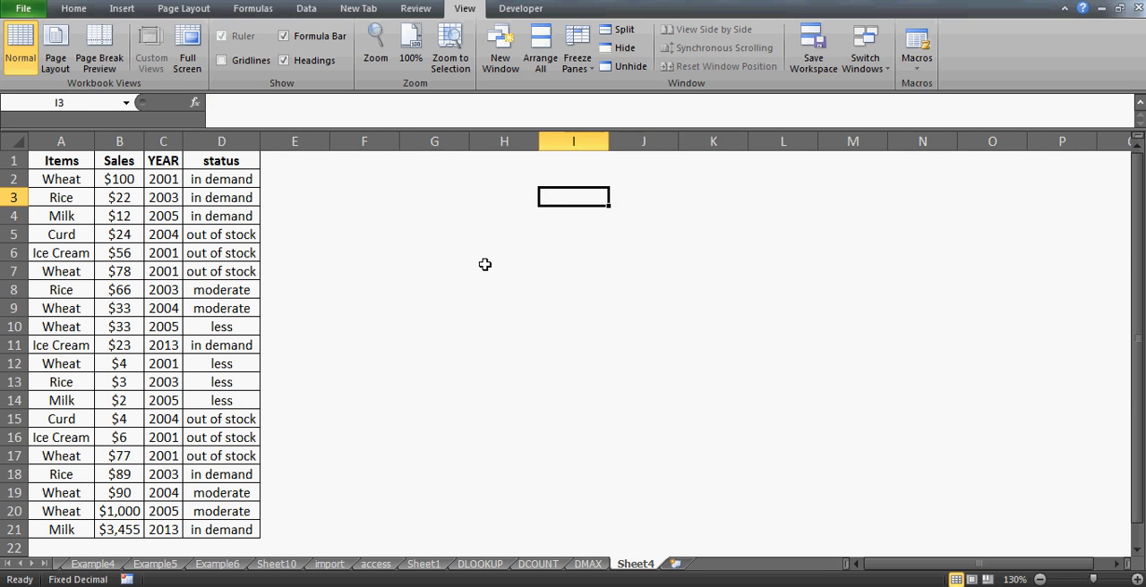
{"action": "key", "text": "Up"}
{"action": "key", "text": "Up"}
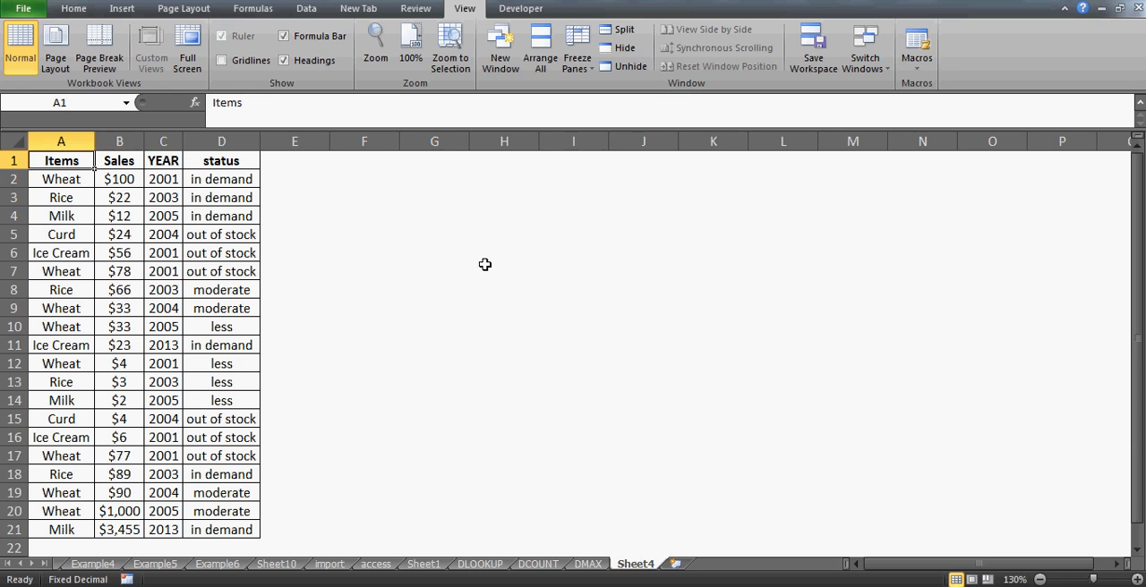
{"action": "key", "text": "Right"}
{"action": "key", "text": "Right"}
{"action": "key", "text": "Right"}
{"action": "key", "text": "Right"}
{"action": "key", "text": "Right"}
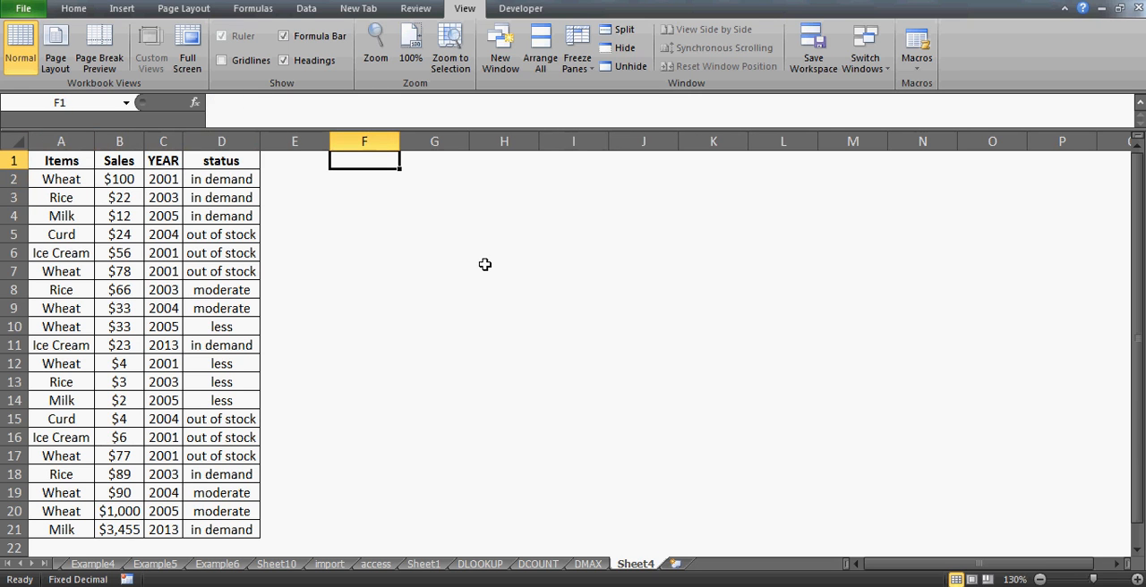
{"action": "key", "text": "Right"}
{"action": "key", "text": "Right"}
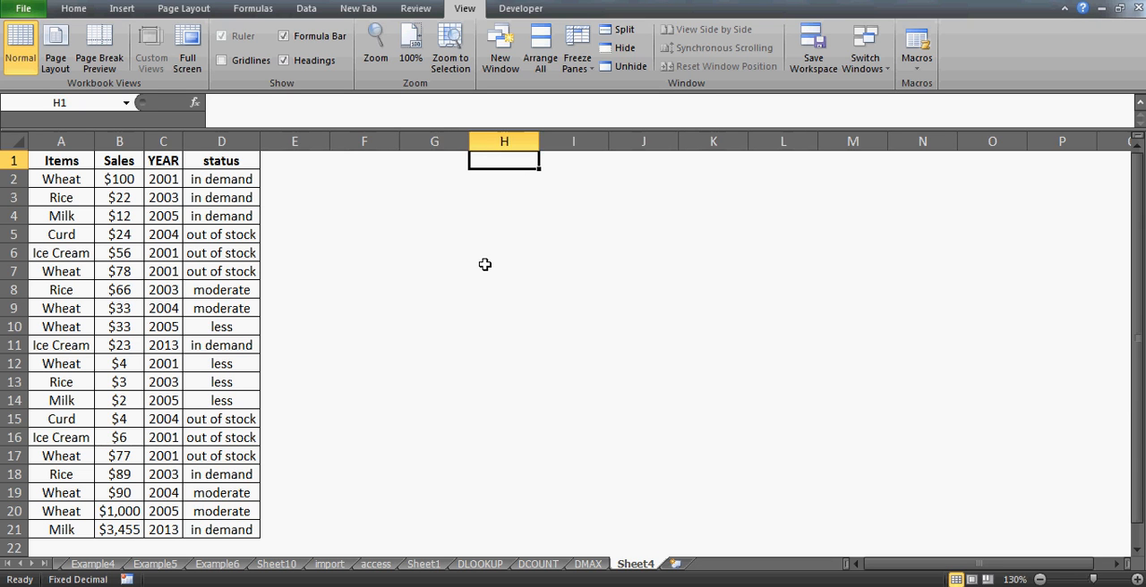
{"action": "key", "text": "Left"}
{"action": "key", "text": "Left"}
{"action": "key", "text": "Left"}
{"action": "key", "text": "Left"}
{"action": "key", "text": "Left"}
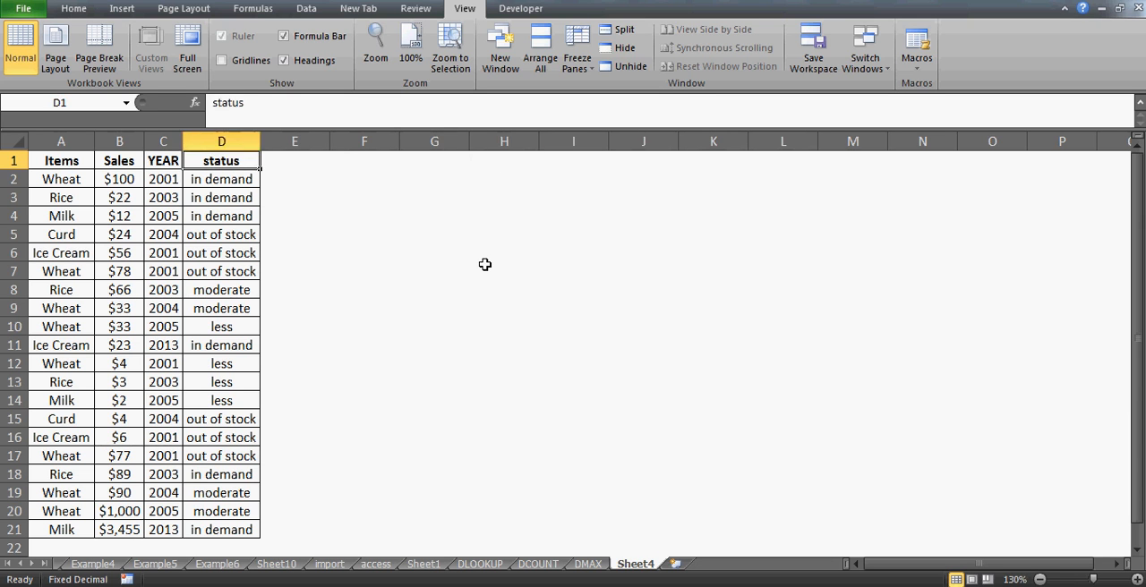
{"action": "key", "text": "Right"}
{"action": "key", "text": "Right"}
{"action": "key", "text": "Right"}
{"action": "key", "text": "Right"}
{"action": "key", "text": "Right"}
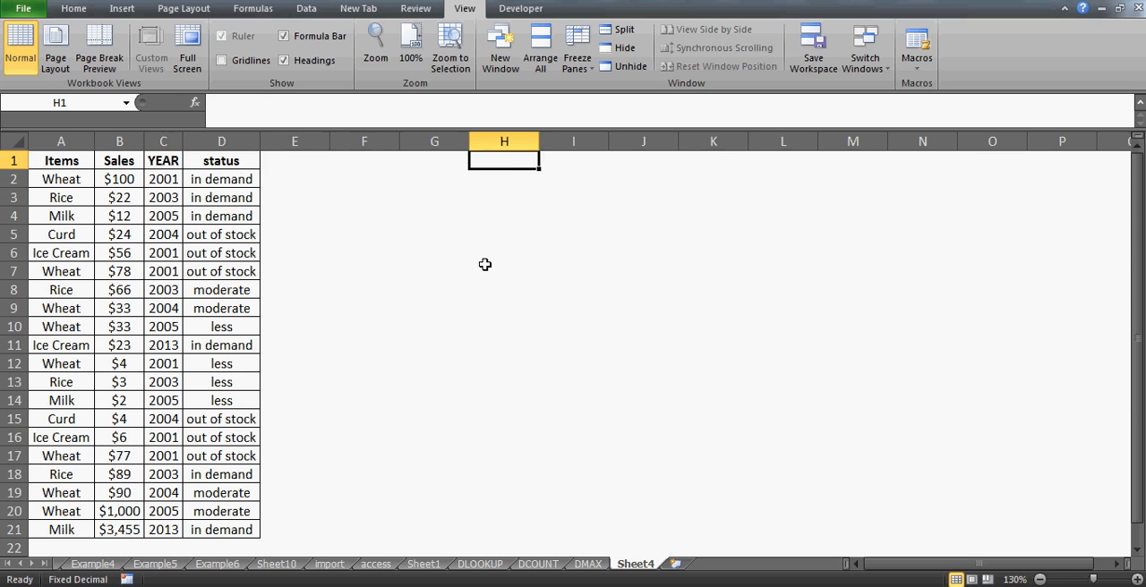
- Enter the item names WHEAT in cell H2 and RICE in cell H3
{"action": "key", "text": "Down"}
{"action": "type", "text": "WHEAT"}
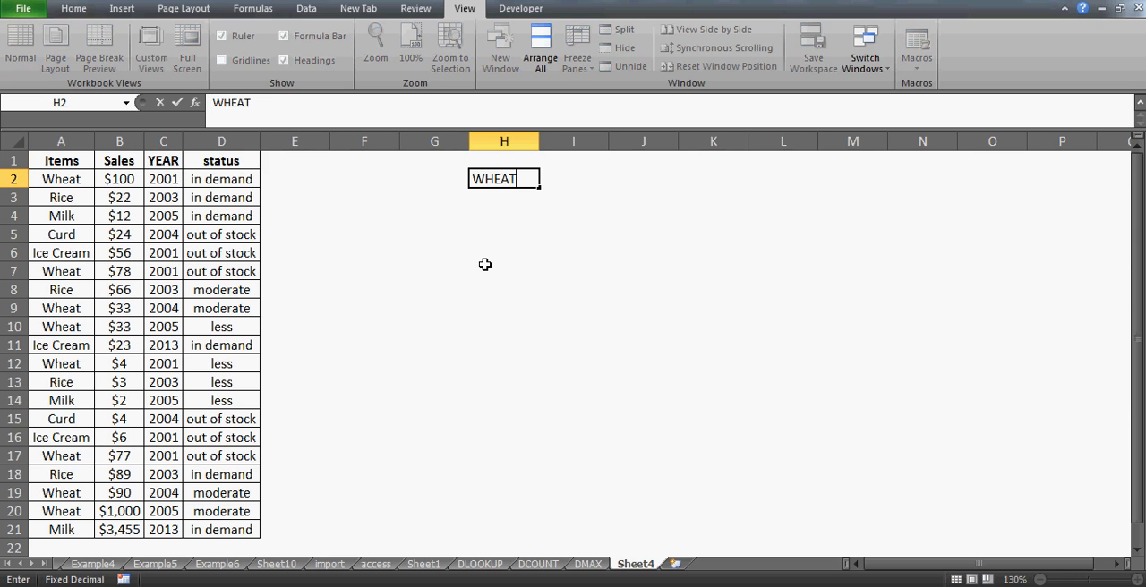
{"action": "key", "text": "Return"}
{"action": "type", "text": "RICE"}
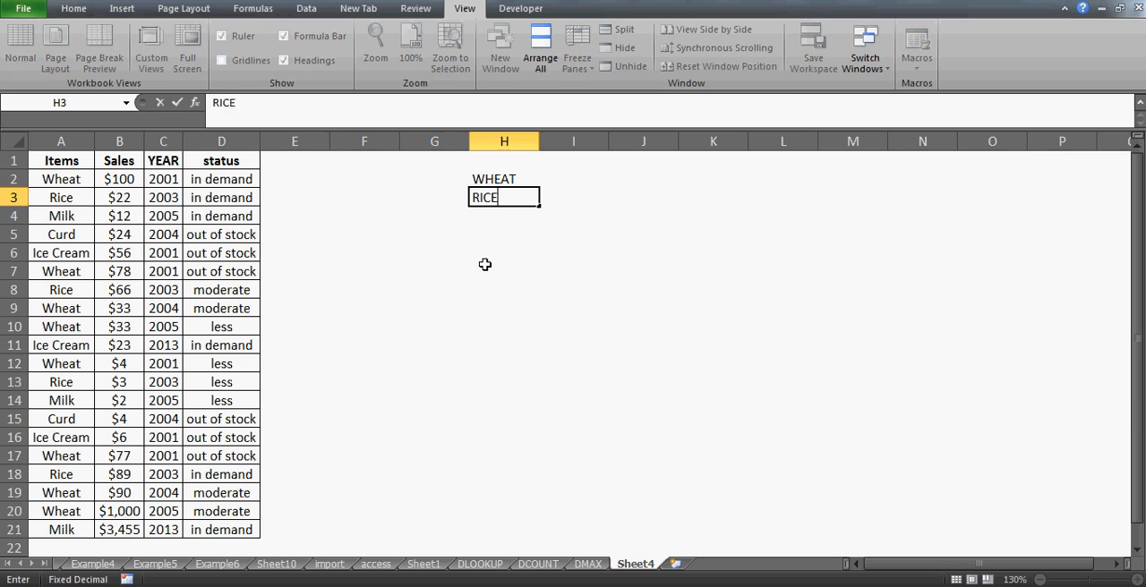
{"action": "key", "text": "Return"}
{"action": "key", "text": "Up"}
{"action": "key", "text": "Up"}
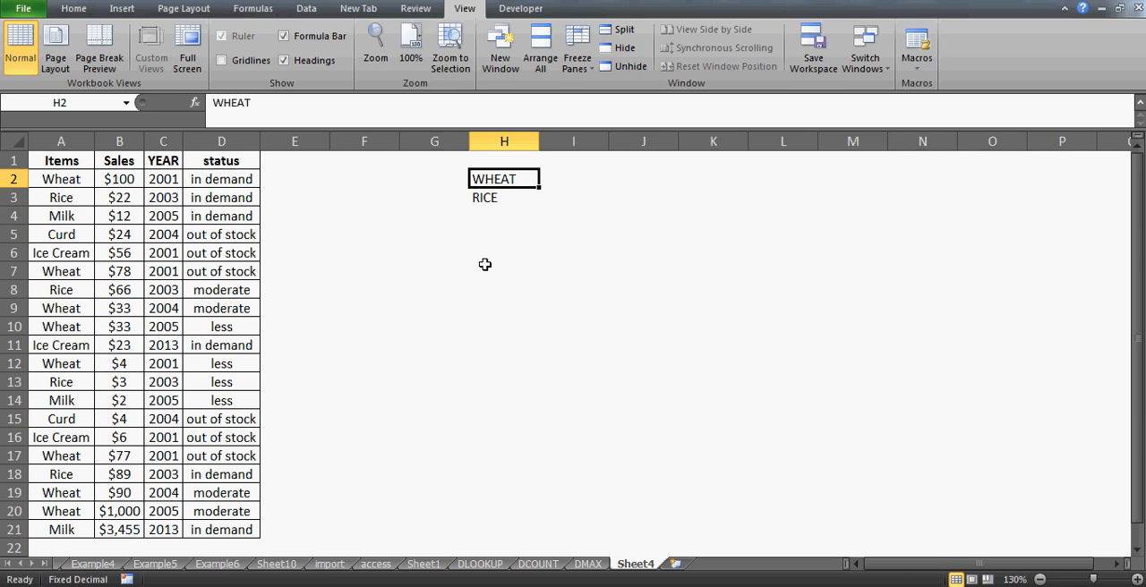
{"action": "key", "text": "Down"}
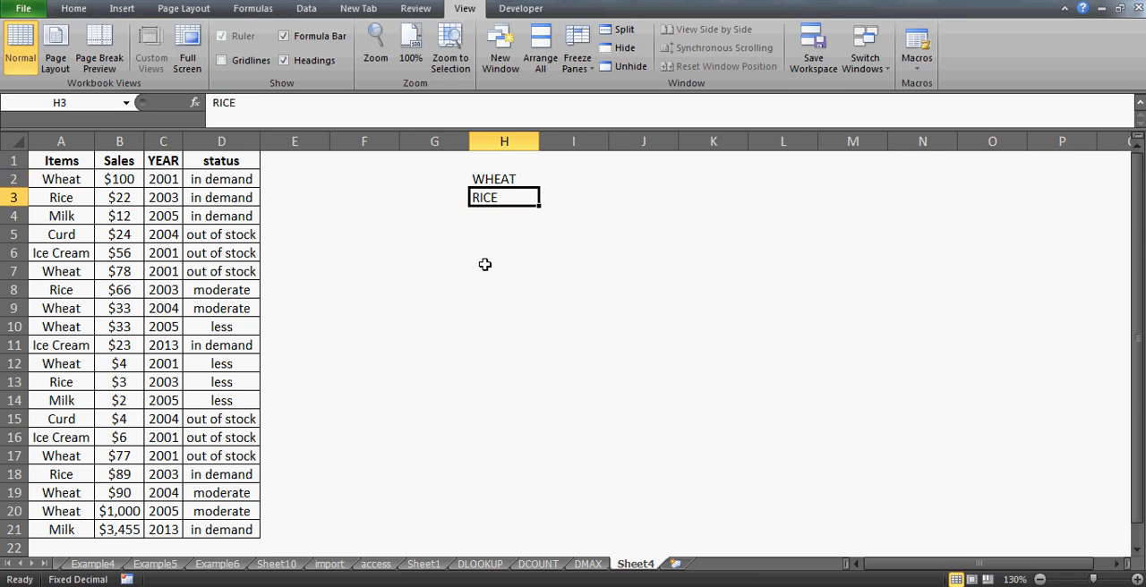
{"action": "key", "text": "Up"}
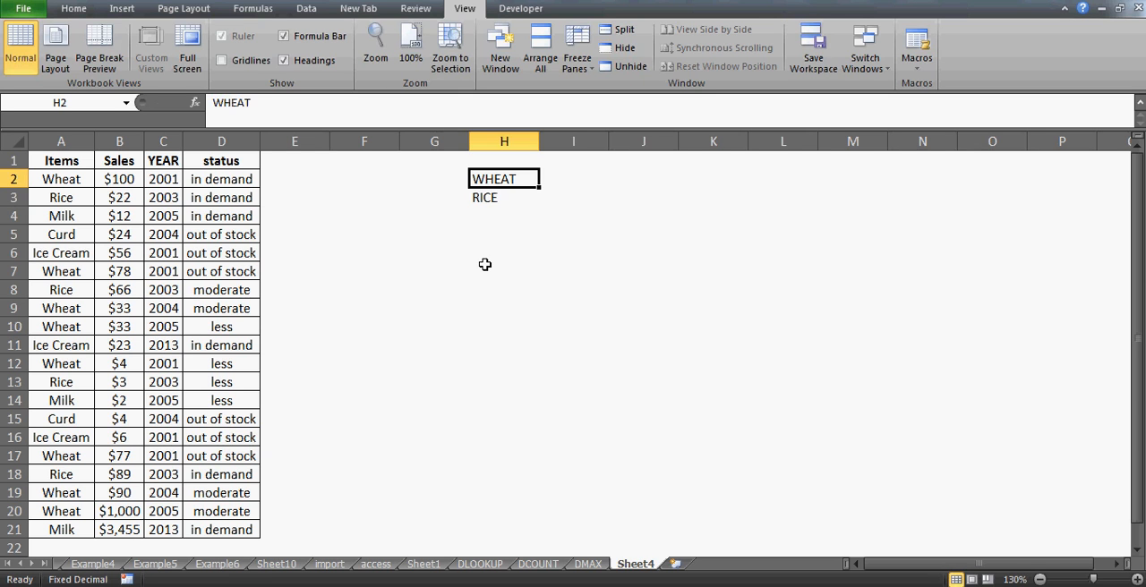
- Enter the criteria headings ITEMS in cell H1 and SALES in cell I1
{"action": "key", "text": "Up"}
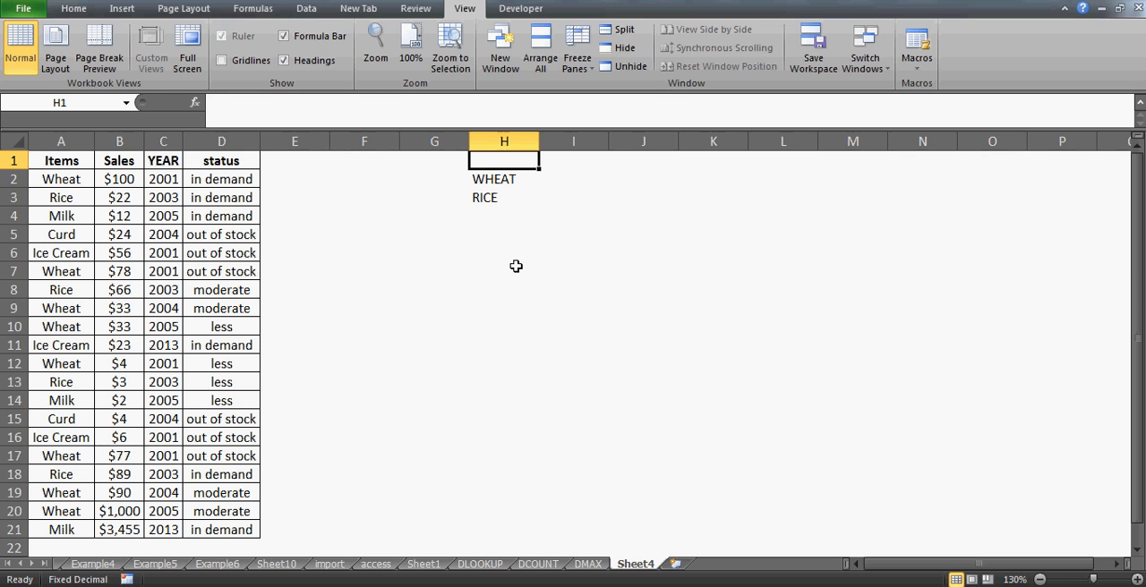
{"action": "type", "text": "ITEMS"}
{"action": "key", "text": "Return"}
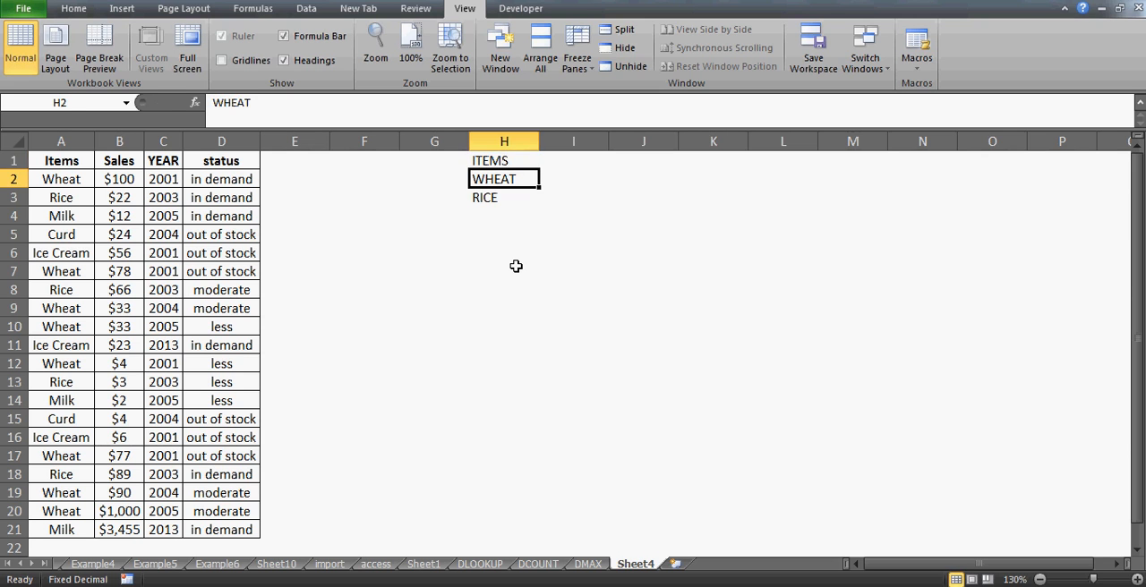
{"action": "key", "text": "Up"}
{"action": "key", "text": "Right"}
{"action": "type", "text": "SALES"}
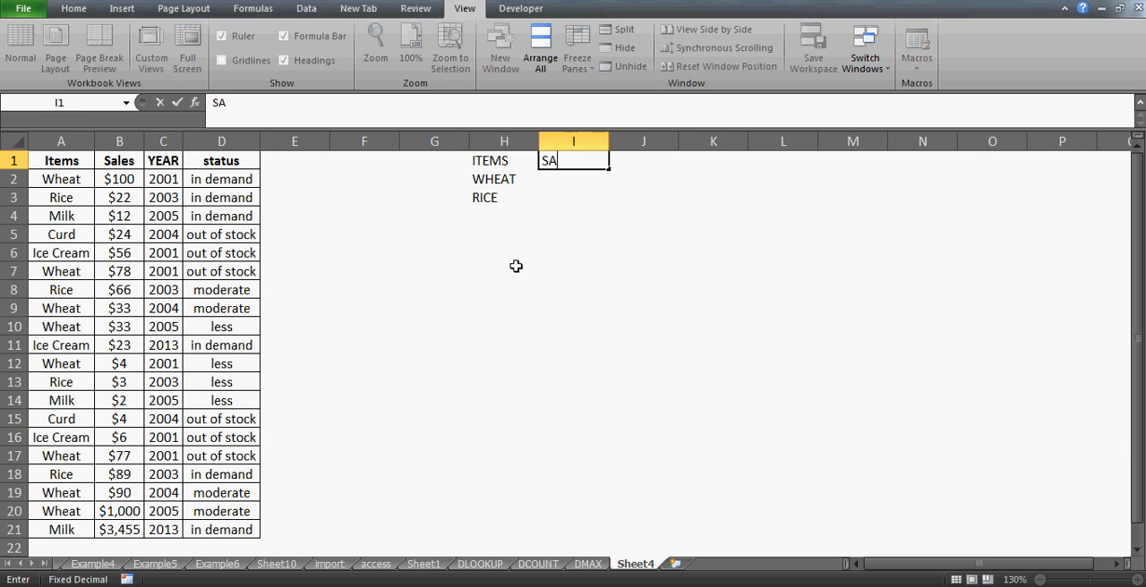
{"action": "key", "text": "Return"}
{"action": "key", "text": "Left"}
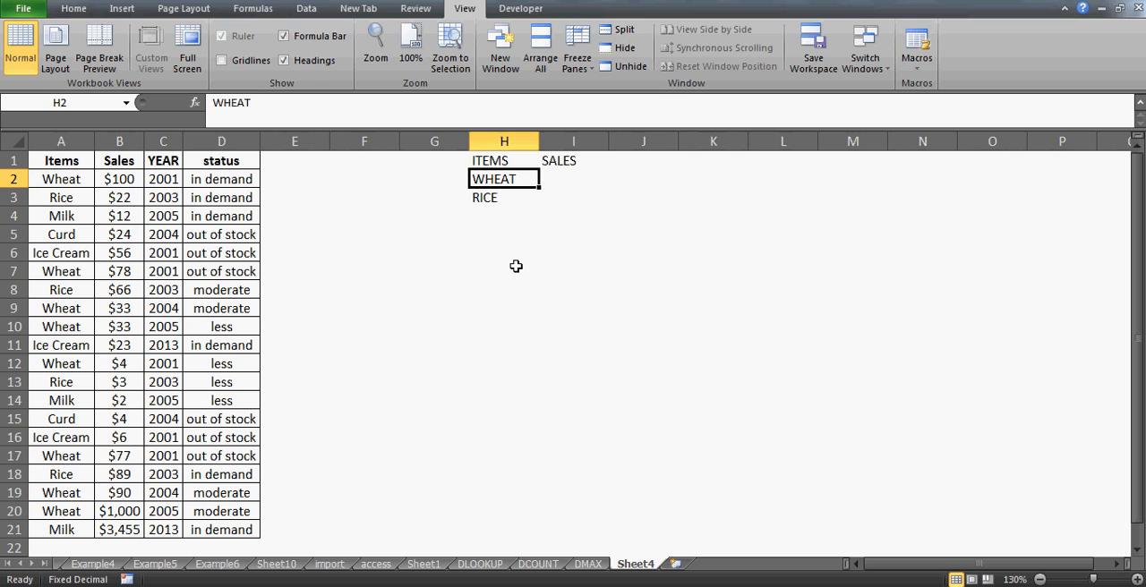
- Compare the criteria headings in H1:I1 with the matching table headings in A1:B1
{"action": "key", "text": "Up"}
{"action": "key", "text": "Down"}
{"action": "key", "text": "Right"}
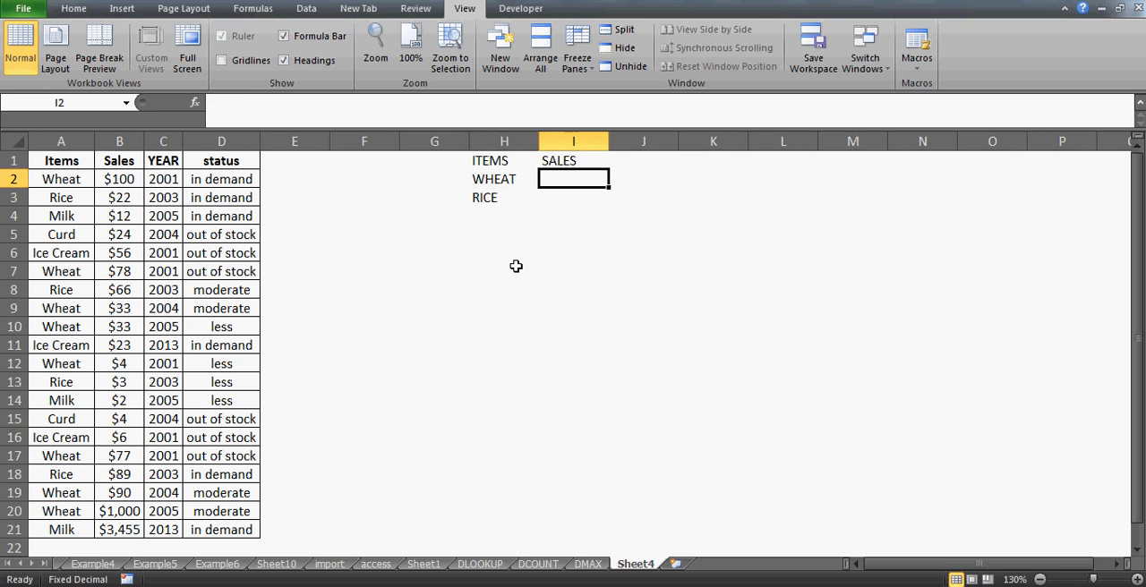
{"action": "key", "text": "Left"}
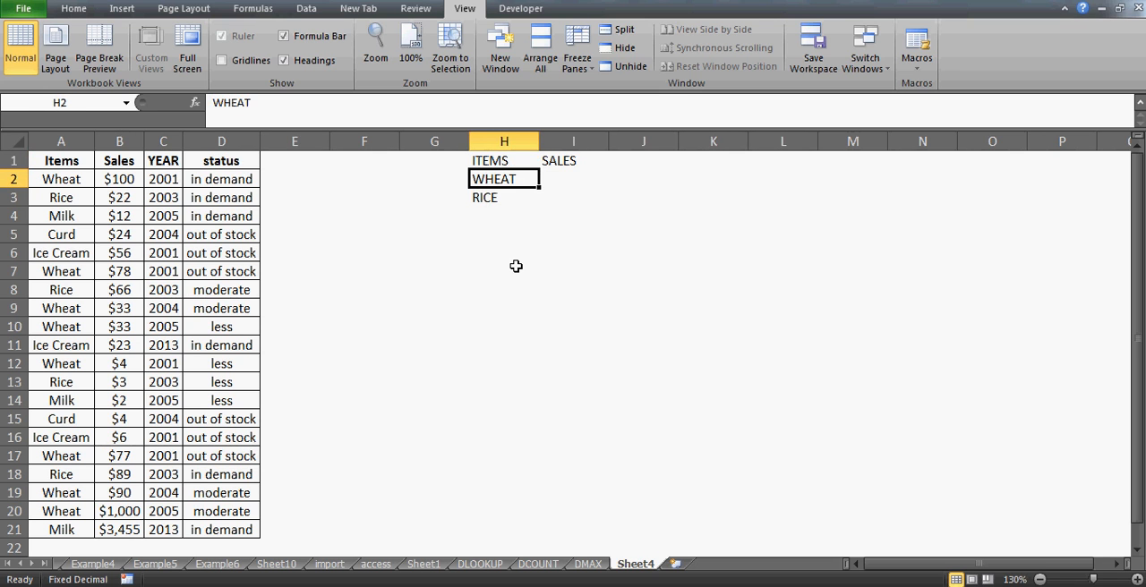
{"action": "key", "text": "Up"}
{"action": "key", "text": "Left"}
{"action": "key", "text": "Home"}
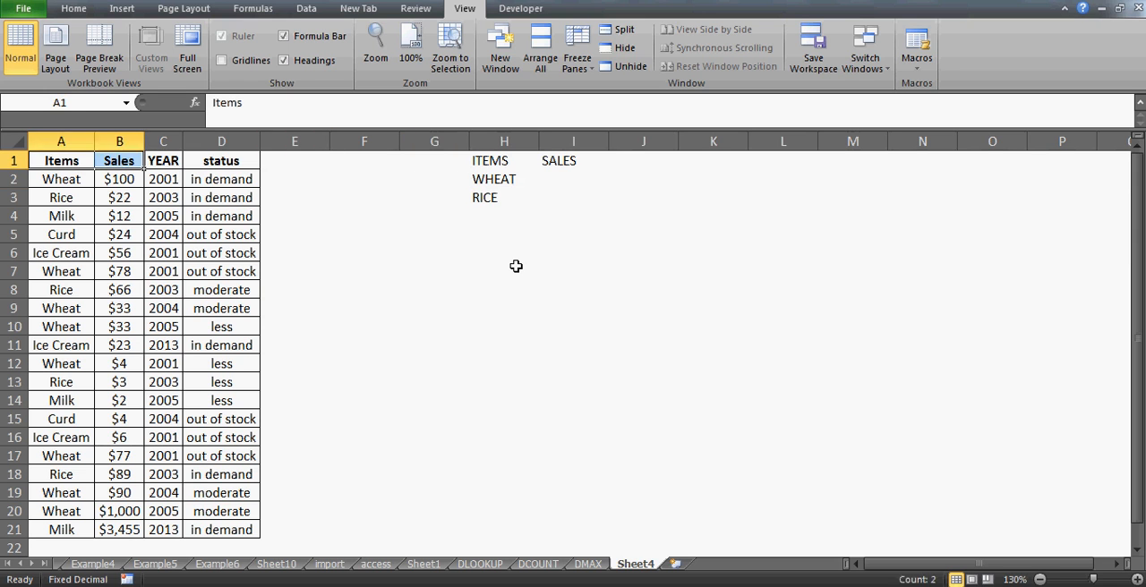
{"action": "key", "text": "Right"}
{"action": "key", "text": "Right"}
{"action": "key", "text": "Right"}
{"action": "key", "text": "Right"}
{"action": "key", "text": "Right"}
{"action": "key", "text": "Right"}
{"action": "key", "text": "Right"}
{"action": "key", "text": "Right"}
{"action": "key", "text": "Left"}
- Enter the item criteria as formulas, ="WHEAT" in cell H2 and ="=RICE" in cell H3
{"action": "key", "text": "Down"}
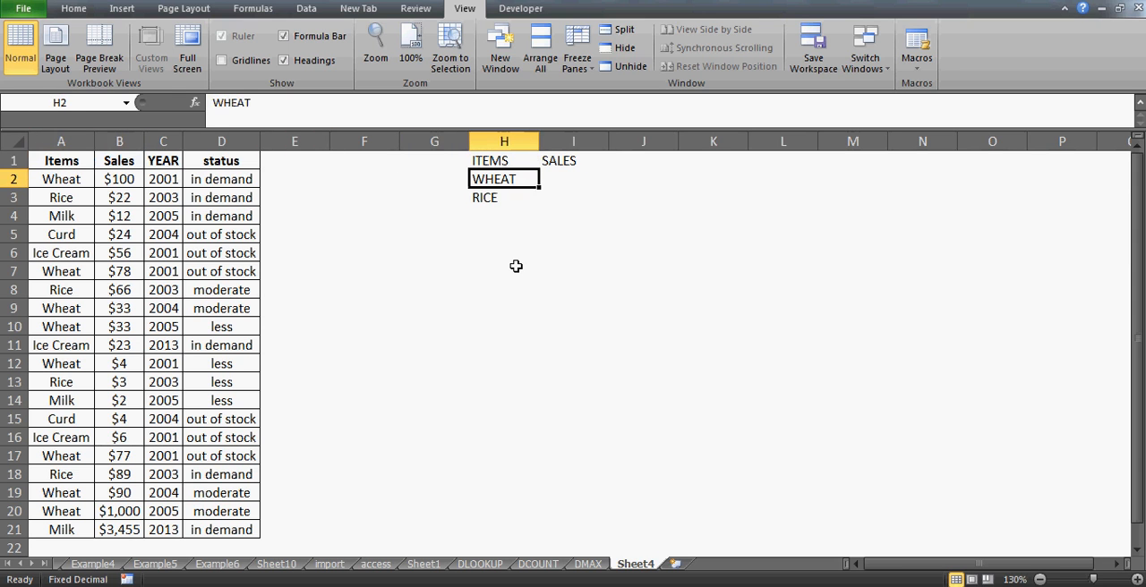
{"action": "type", "text": "=\"W"}
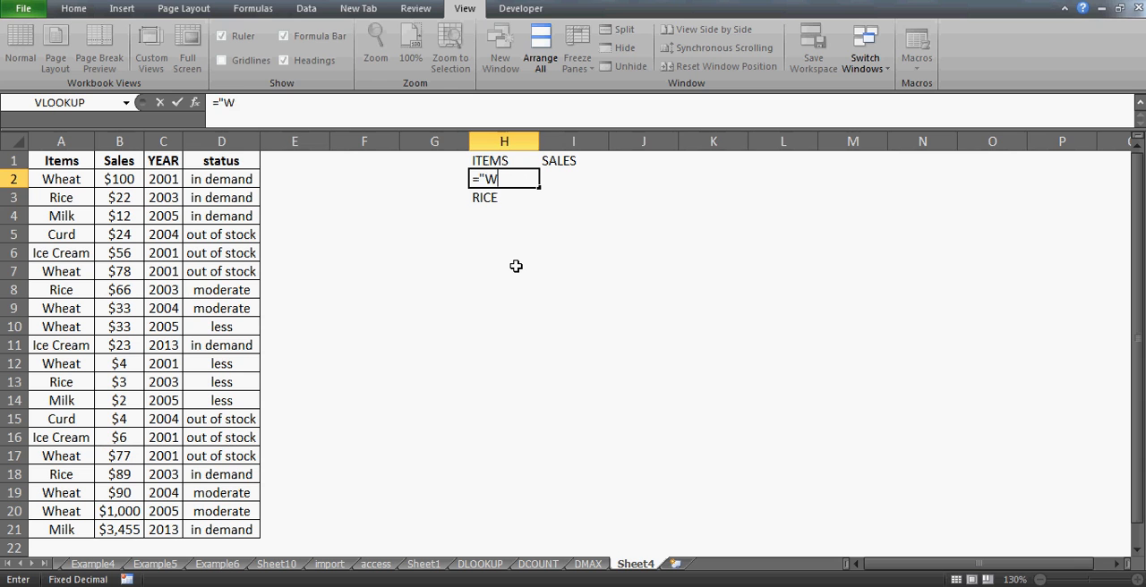
{"action": "type", "text": "HEAT\""}
{"action": "key", "text": "Return"}
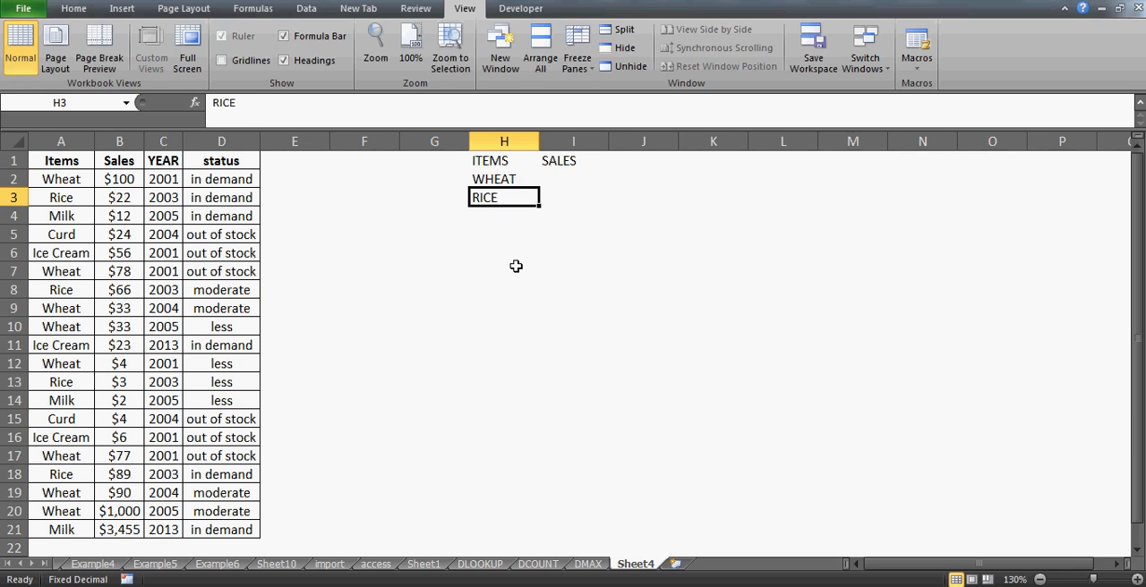
{"action": "type", "text": "=\""}
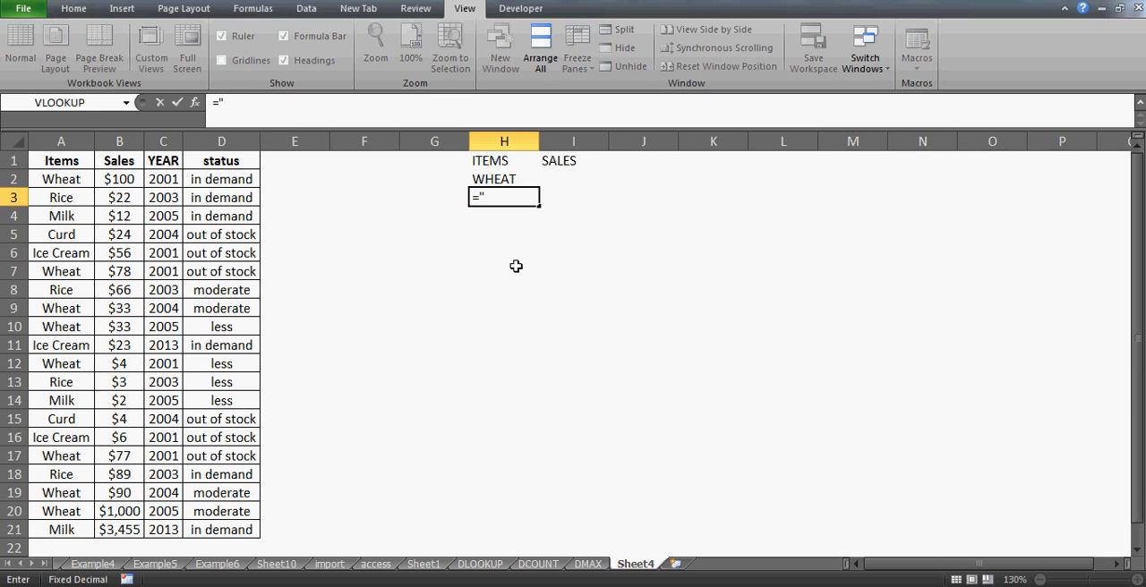
{"action": "type", "text": "=RICE\""}
{"action": "key", "text": "Return"}
- Change the wheat criterion in cell H2 to the formula ="=WHEAT"
{"action": "key", "text": "Up"}
{"action": "key", "text": "Up"}
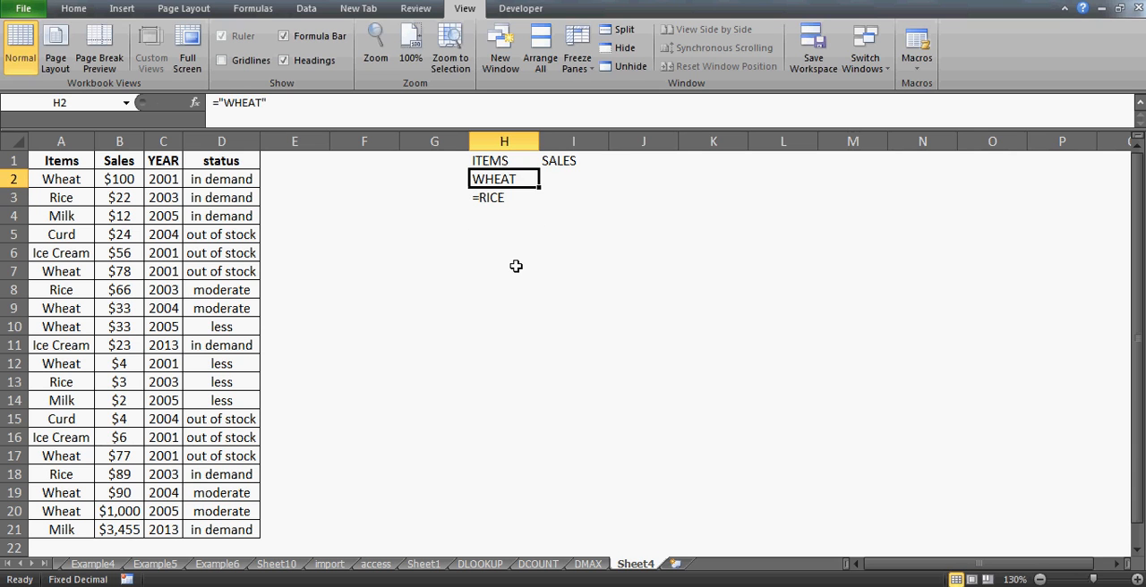
{"action": "left_click", "coordinate": [226, 102]}
{"action": "type", "text": "="}
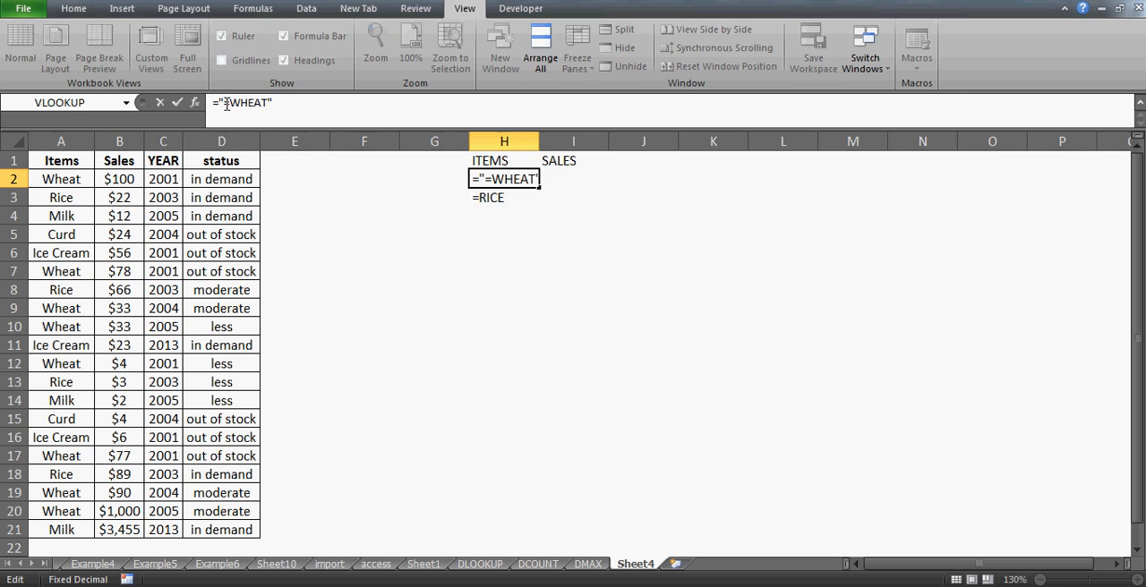
{"action": "key", "text": "Return"}
- Enter the sales criterion =">80" for wheat in cell I2
{"action": "key", "text": "Up"}
{"action": "key", "text": "Right"}
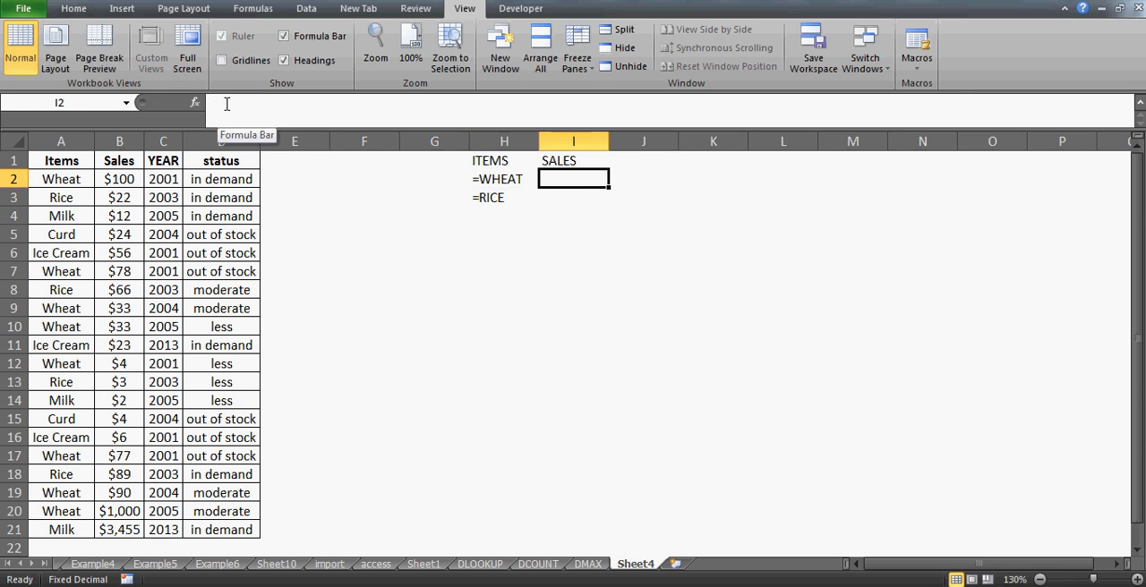
{"action": "type", "text": "\""}
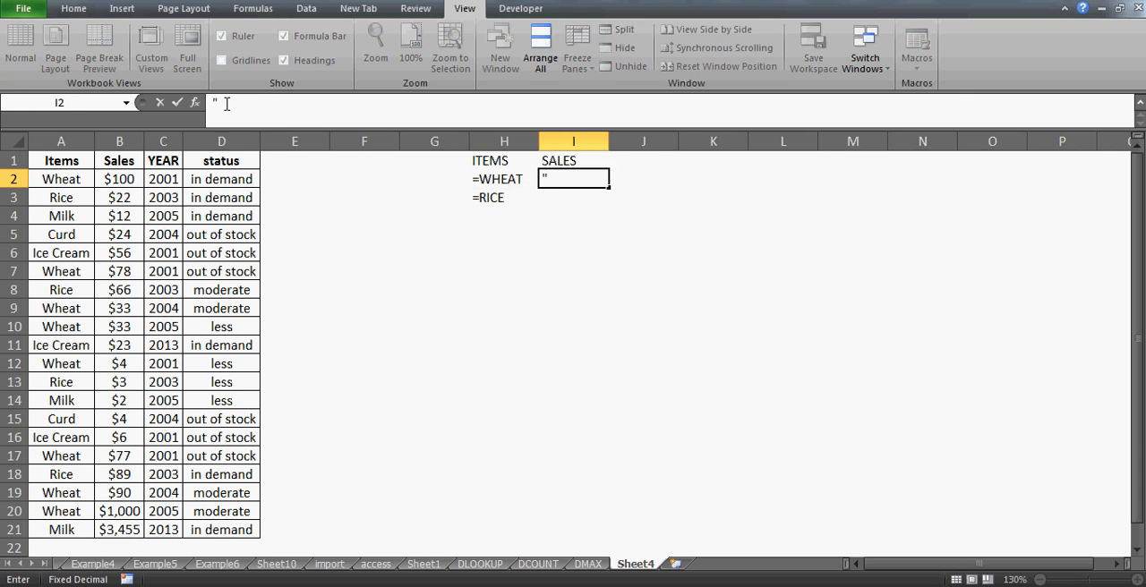
{"action": "key", "text": "BackSpace"}
{"action": "type", "text": "=\">80\""}
{"action": "key", "text": "Return"}
- Enter the sales criterion =">60" for rice in cell I3
{"action": "type", "text": "="}
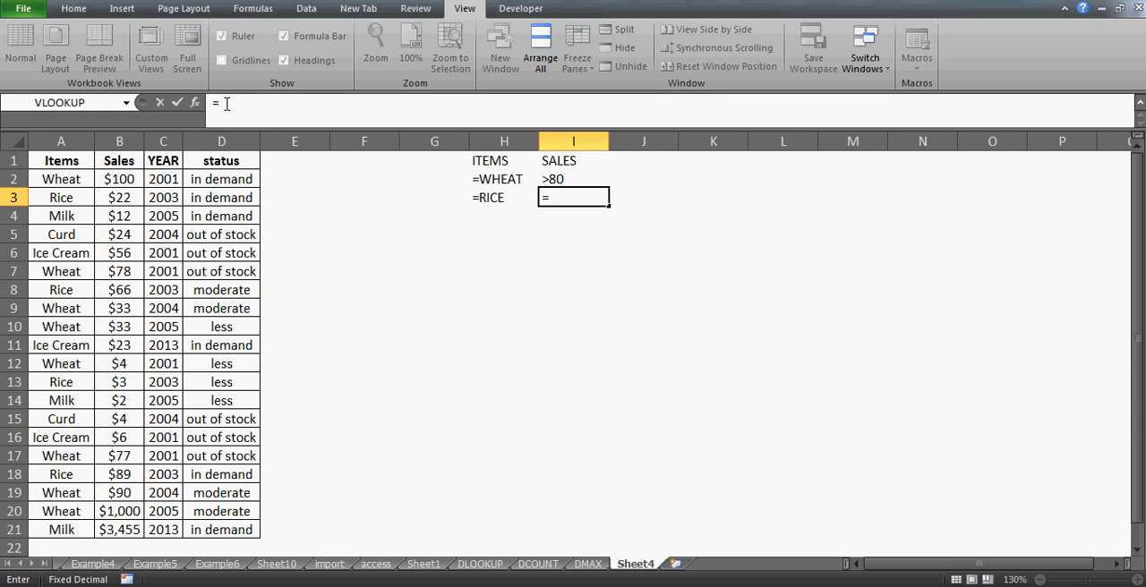
{"action": "type", "text": ">60\""}
{"action": "left_click", "coordinate": [219, 104]}
{"action": "type", "text": "\""}
{"action": "key", "text": "Return"}
{"action": "key", "text": "Up"}
{"action": "key", "text": "Up"}
{"action": "key", "text": "Up"}
{"action": "key", "text": "Left"}
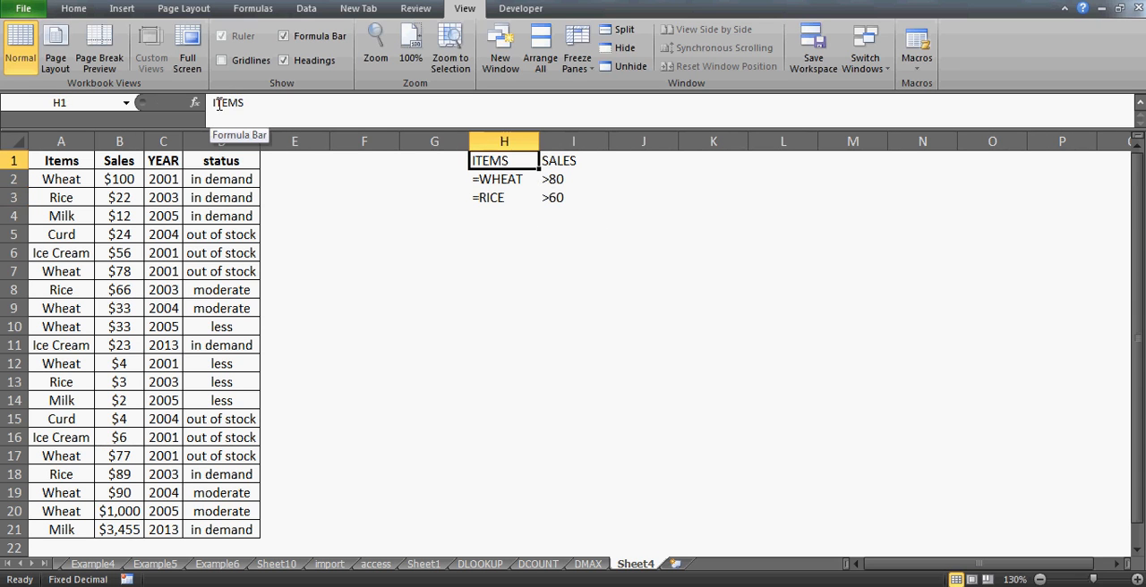
- Review the item and sales criteria for wheat and rice in the range H1:I3
{"action": "key", "text": "shift+Right"}
{"action": "key", "text": "shift+Down"}
{"action": "key", "text": "shift+Down"}
{"action": "key", "text": "Down"}
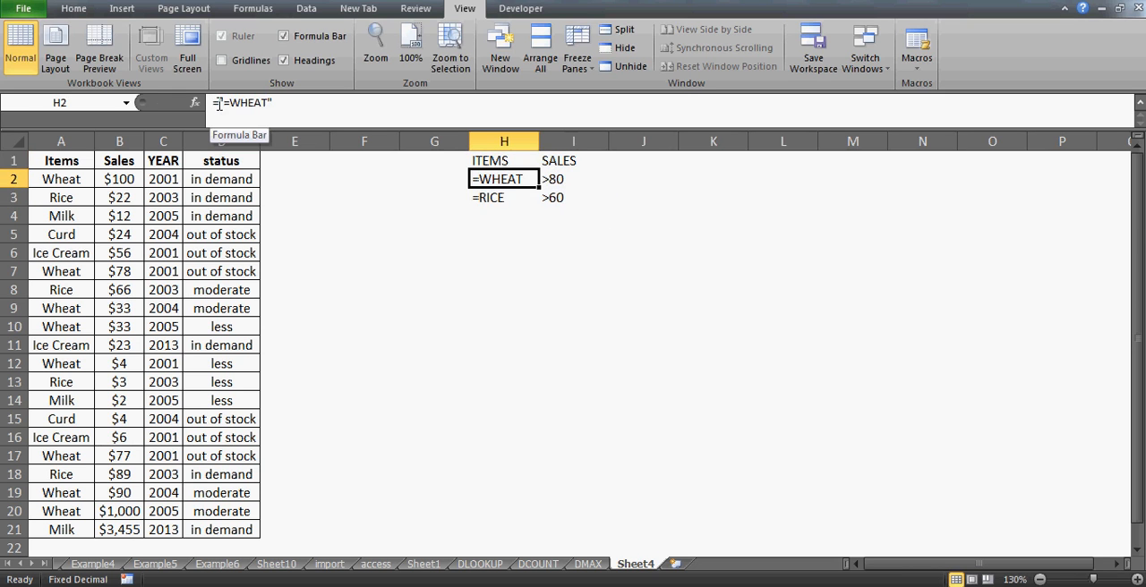
{"action": "key", "text": "Up"}
{"action": "key", "text": "Down"}
{"action": "key", "text": "shift+Right"}
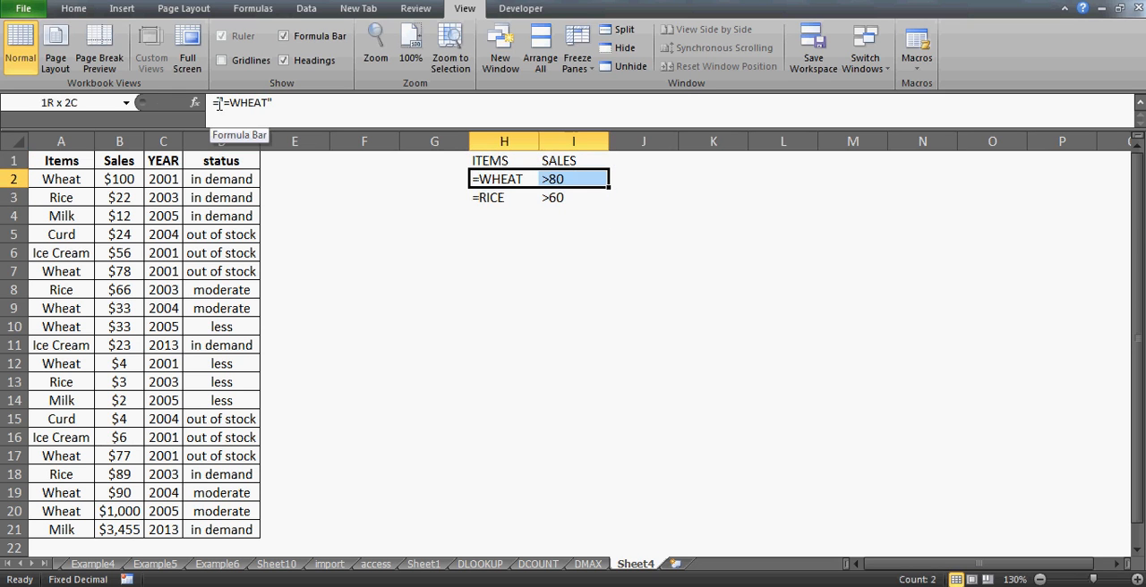
{"action": "key", "text": "shift+Left"}
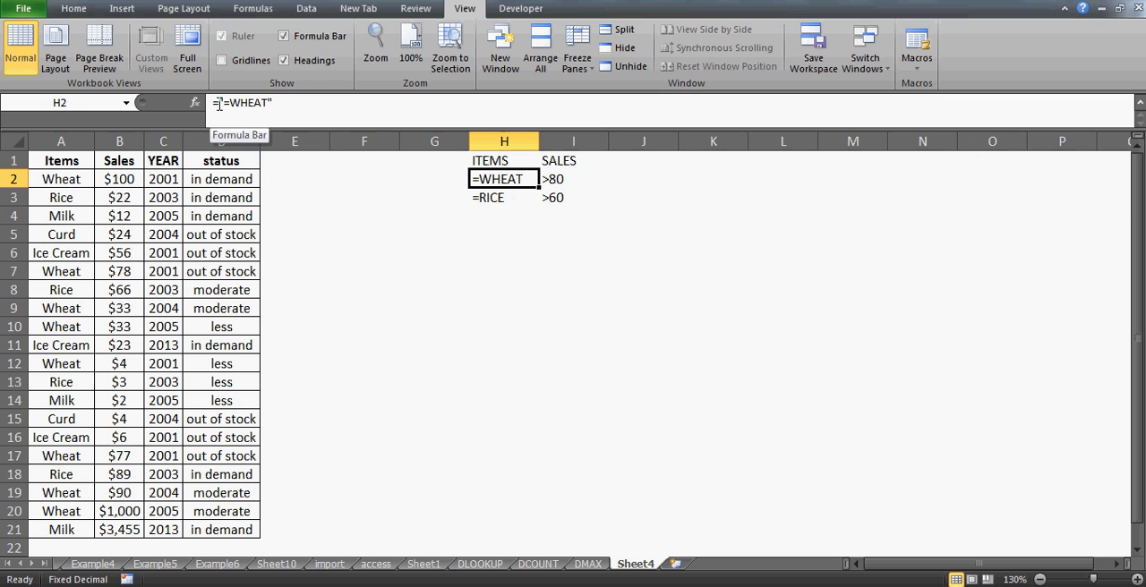
{"action": "key", "text": "Right"}
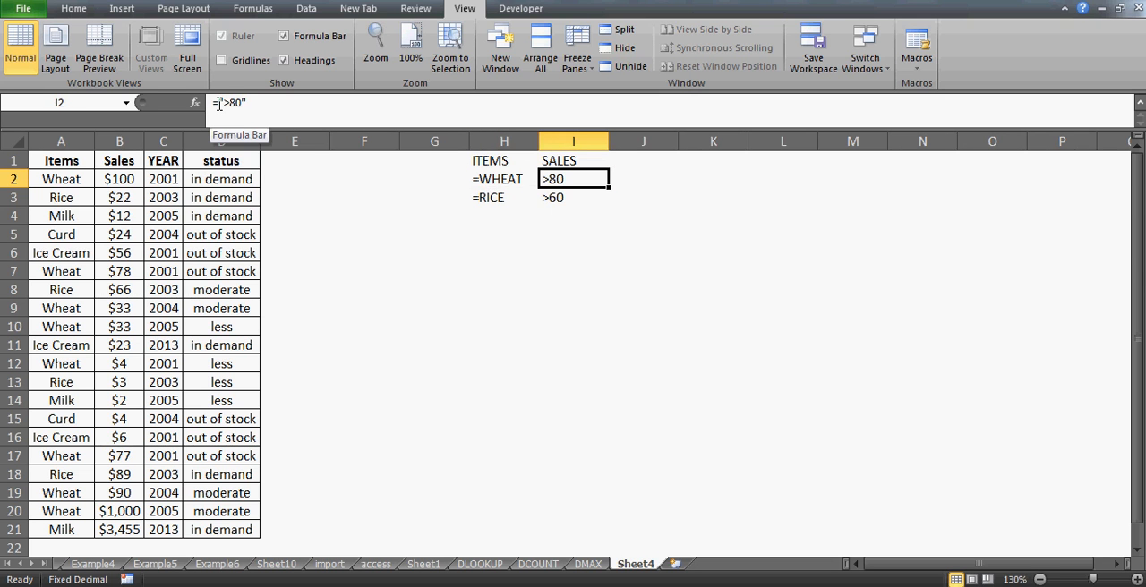
{"action": "key", "text": "Down"}
{"action": "key", "text": "Left"}
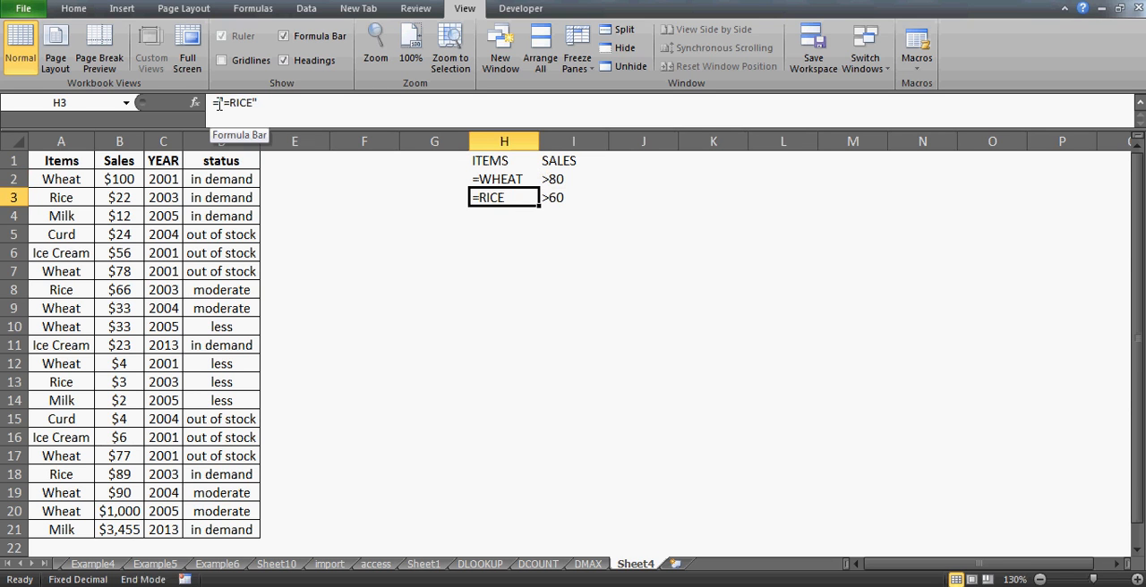
{"action": "key", "text": "Right"}
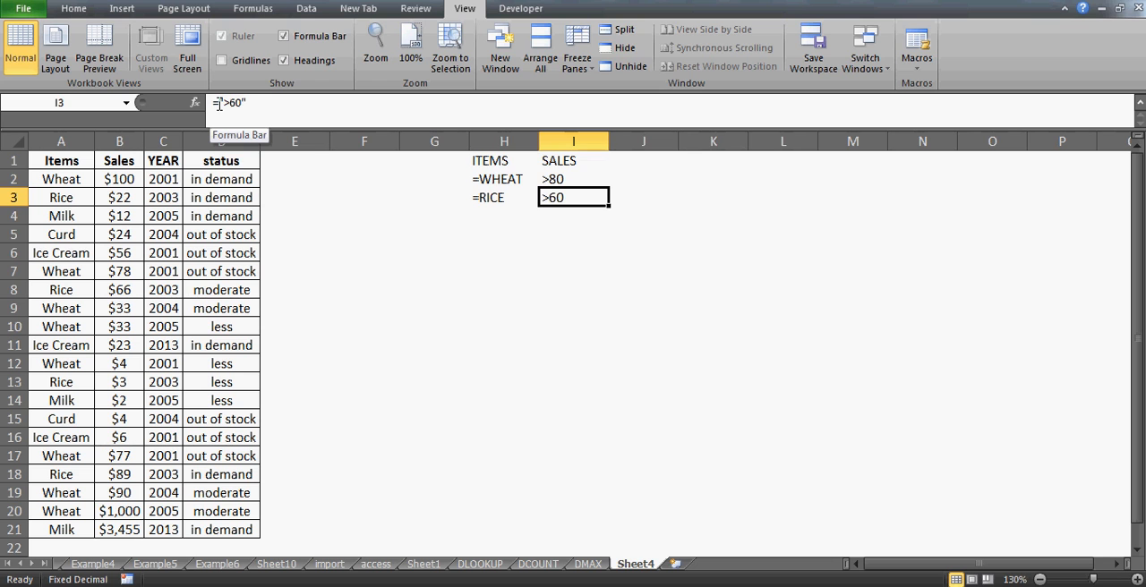
{"action": "key", "text": "Up"}
{"action": "key", "text": "Left"}
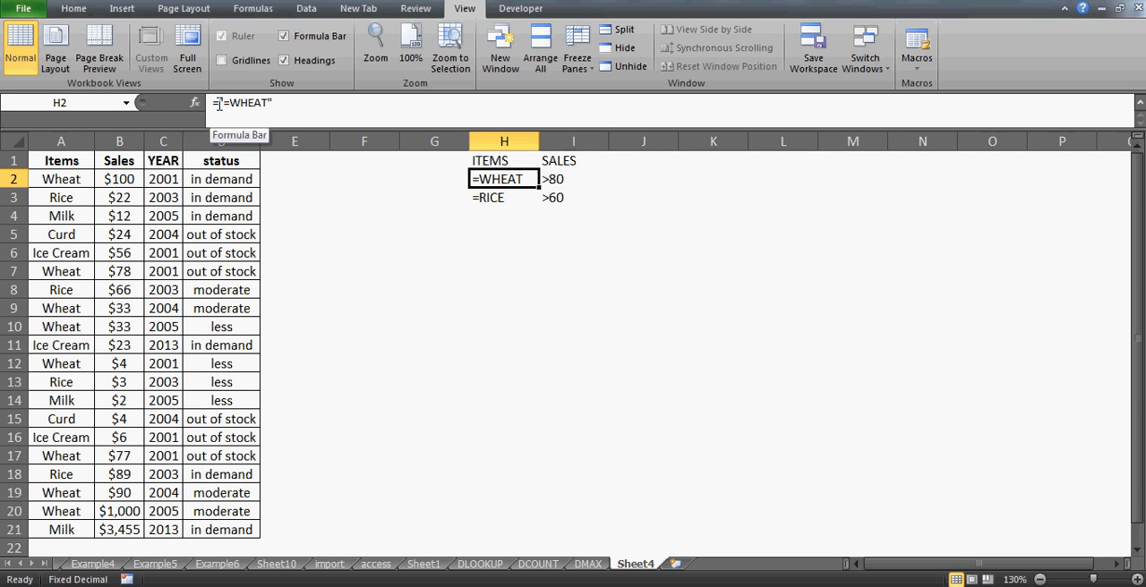
{"action": "key", "text": "shift+Down"}
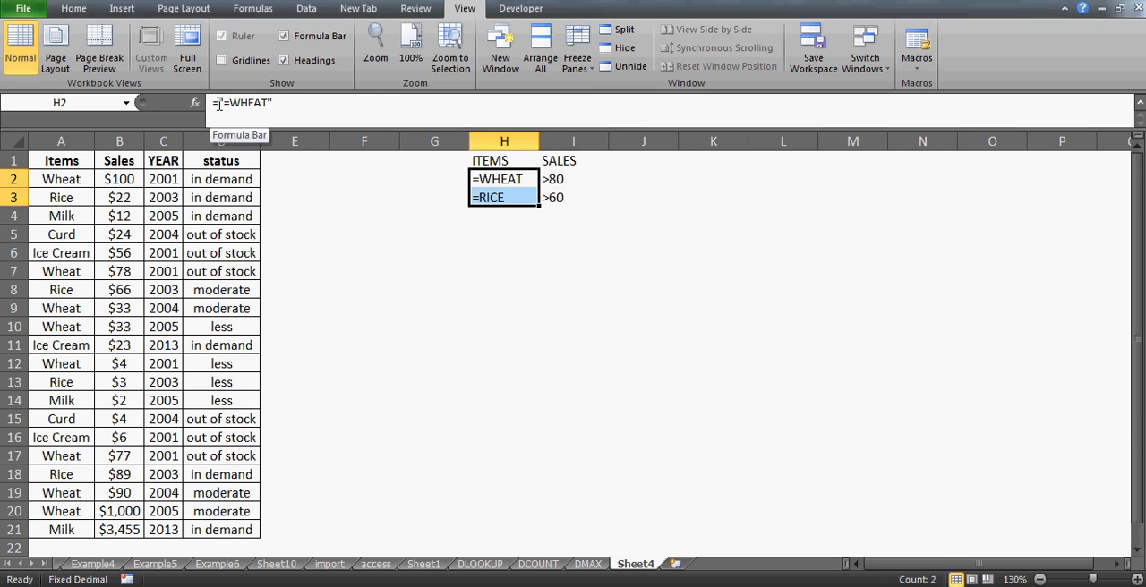
{"action": "key", "text": "Down"}
{"action": "key", "text": "Down"}
{"action": "key", "text": "Down"}
{"action": "key", "text": "Down"}
{"action": "key", "text": "Down"}
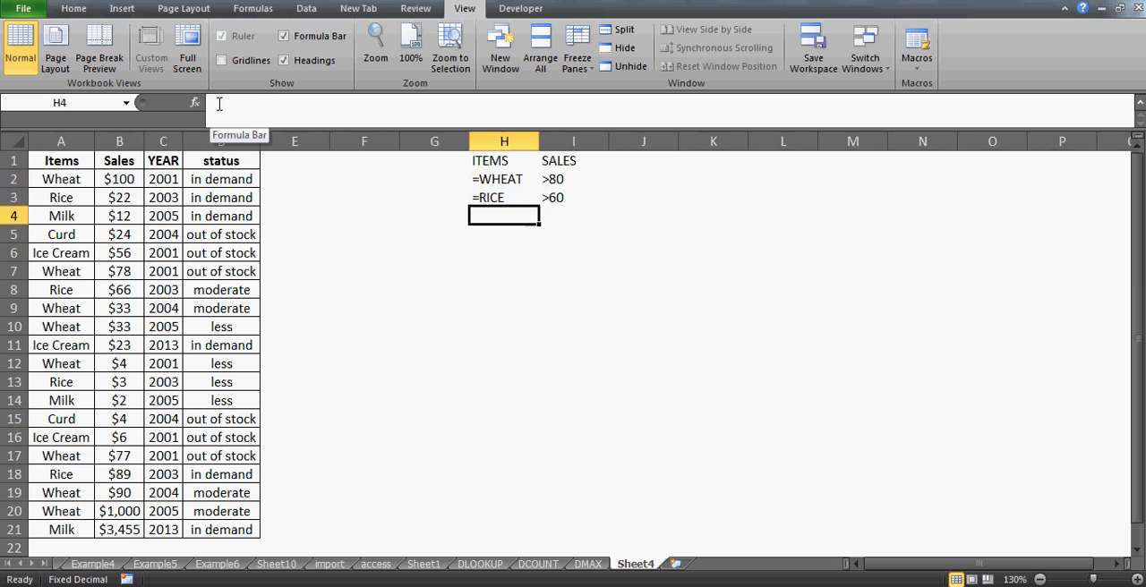
- Start a DMAX formula in cell G8 with the whole sales table A1:D21 as its database
{"action": "left_click", "coordinate": [457, 295]}
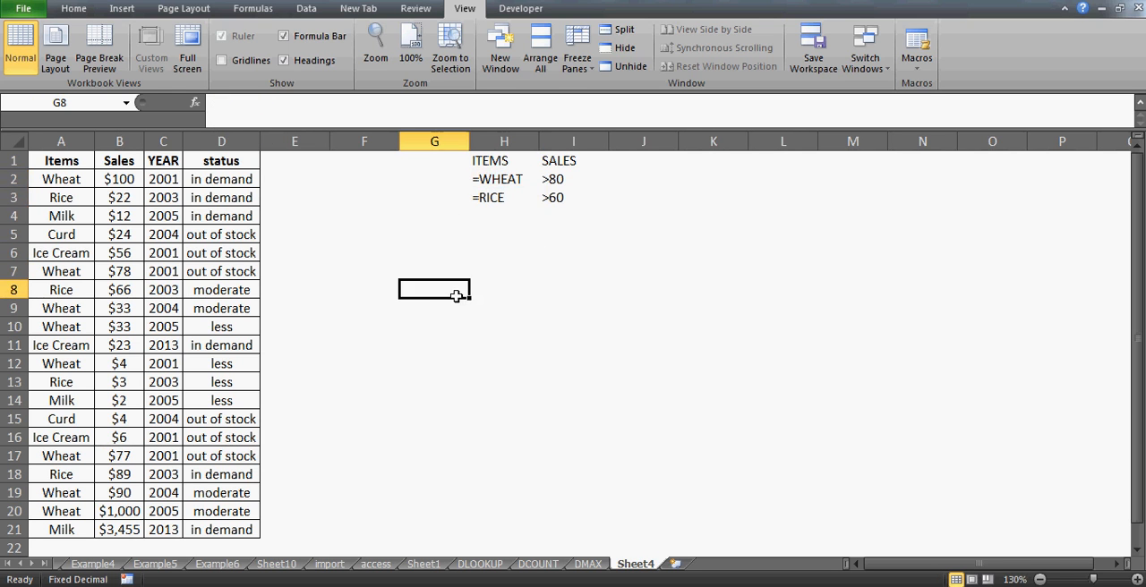
{"action": "double_click", "coordinate": [457, 297]}
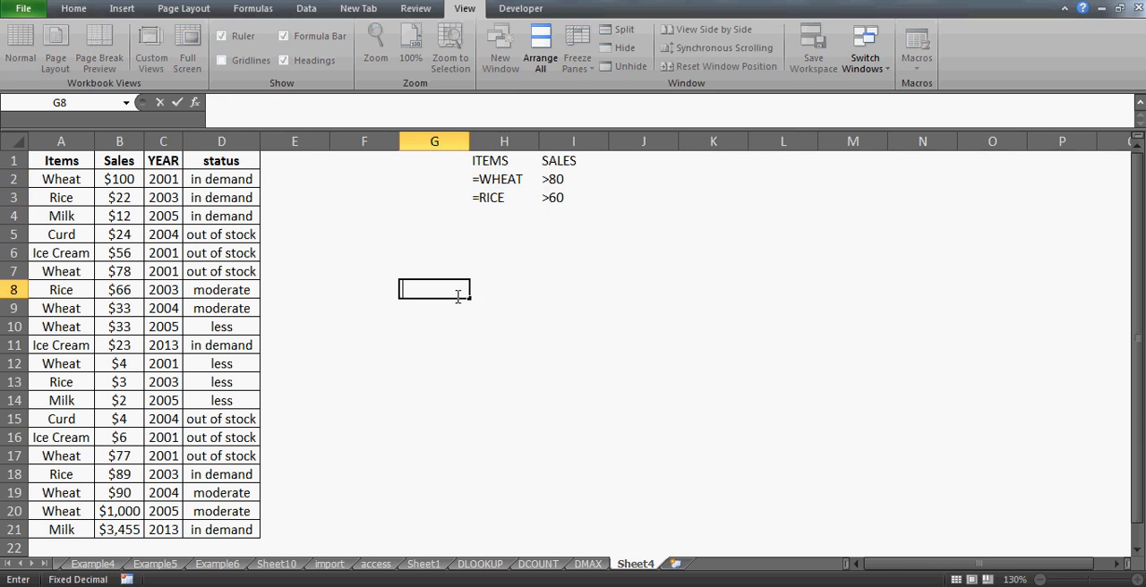
{"action": "type", "text": "=D"}
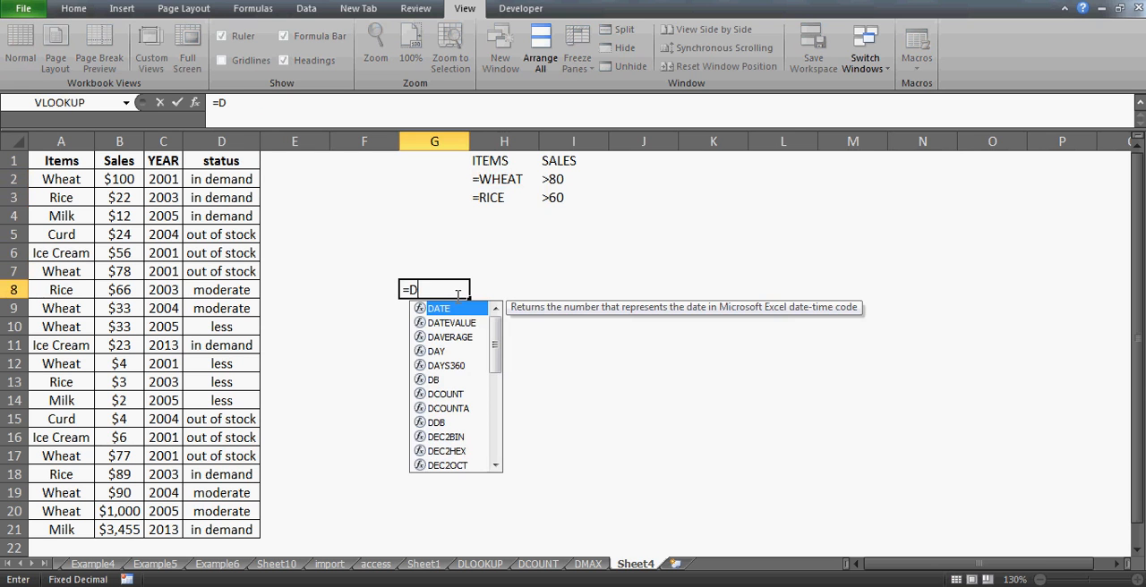
{"action": "type", "text": "MA"}
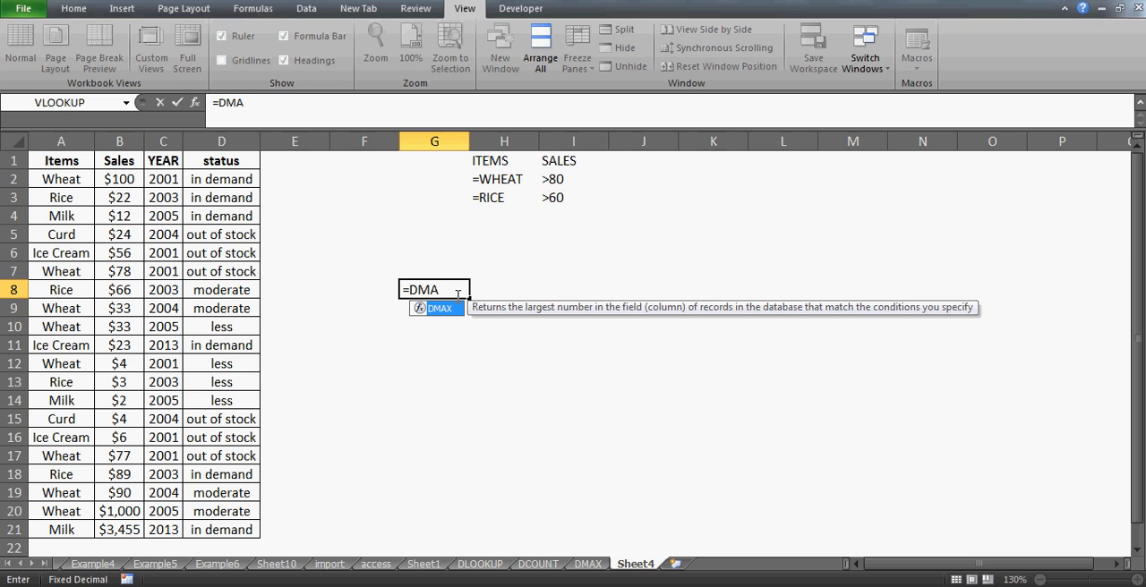
{"action": "type", "text": "X("}
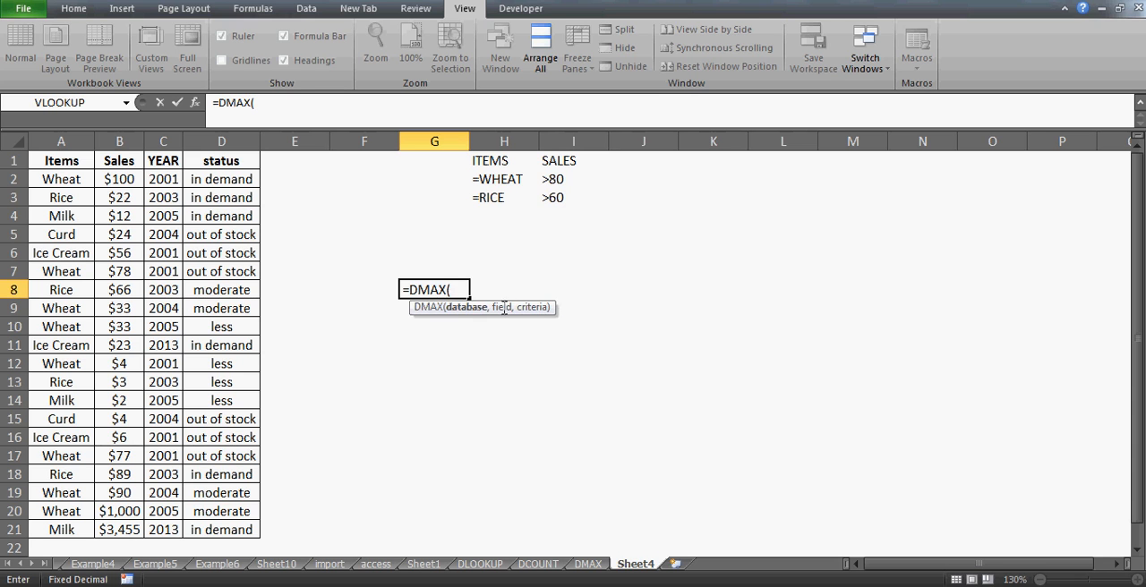
{"action": "left_click", "coordinate": [78, 160]}
{"action": "key", "text": "shift+Right"}
{"action": "key", "text": "shift+Right"}
{"action": "key", "text": "shift+Right"}
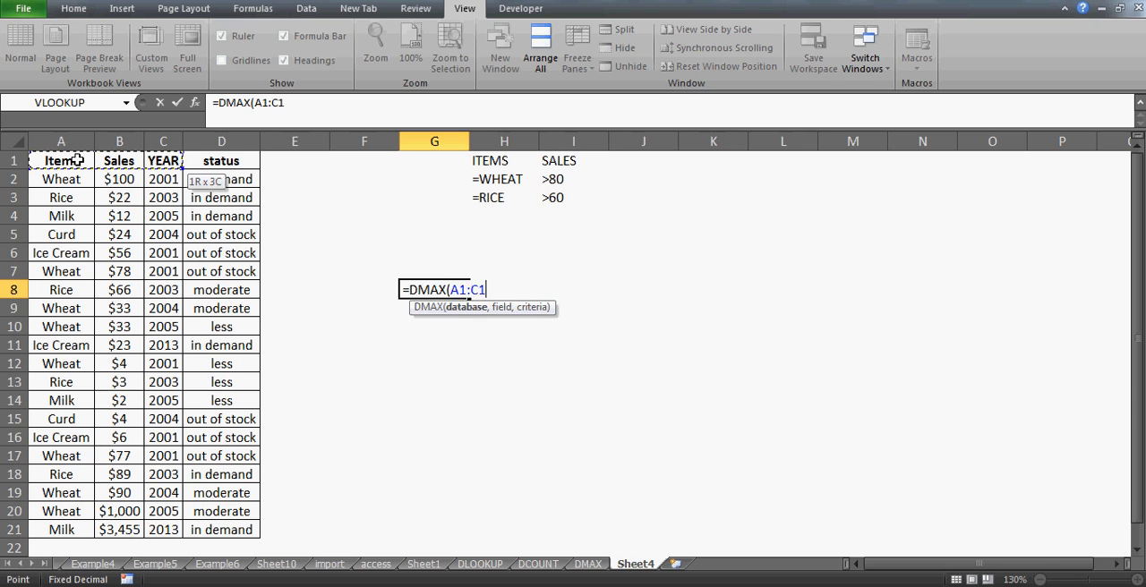
{"action": "key", "text": "ctrl+shift+Down"}
{"action": "type", "text": ","}
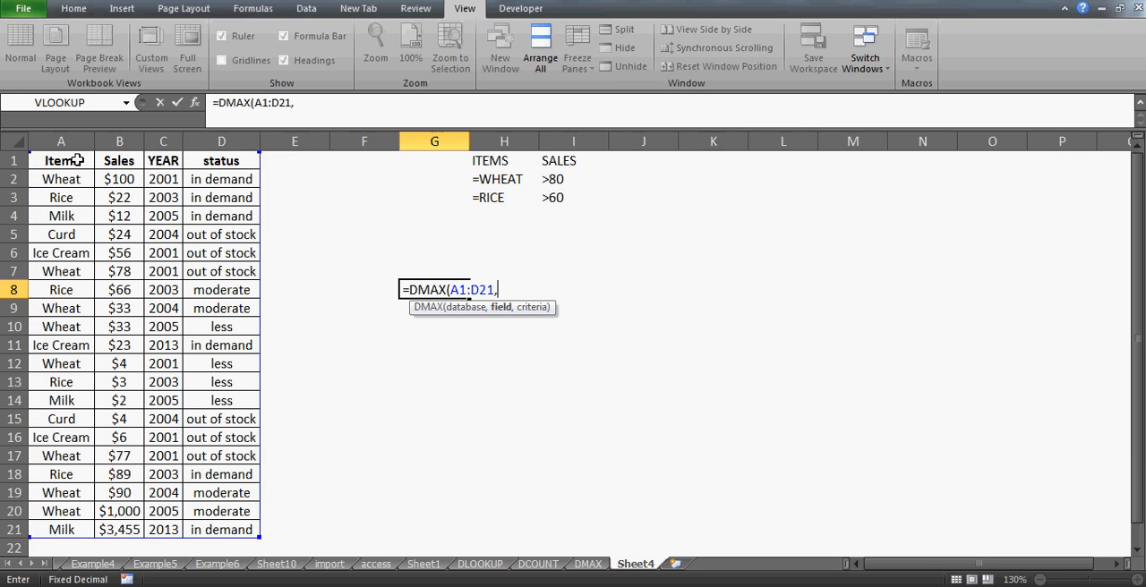
{"action": "type", "text": "\"SALES\","}
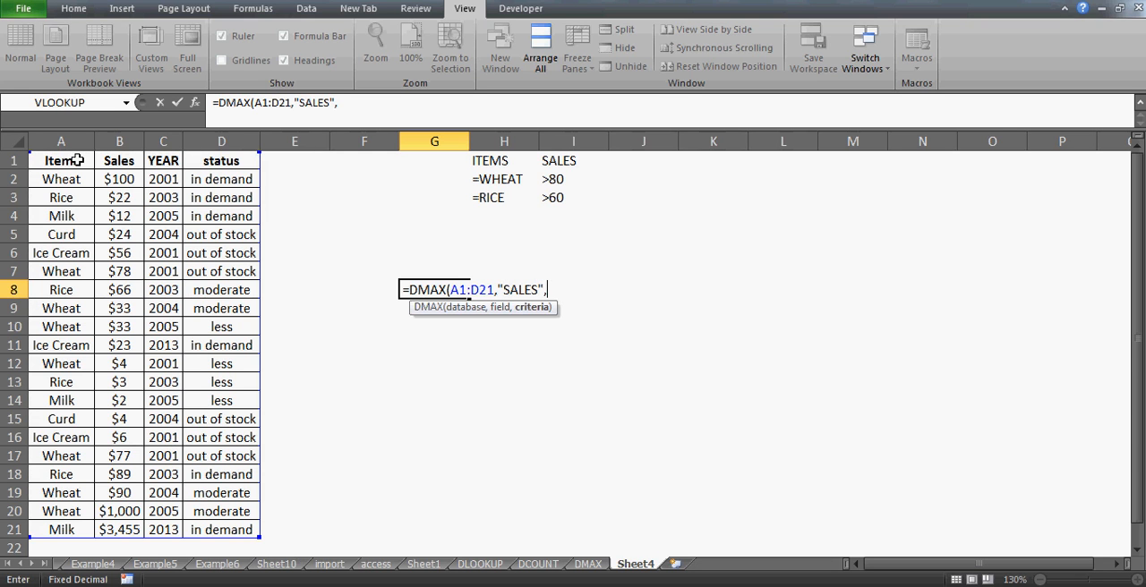
- Complete the DMAX formula in G8 with "SALES" as the field and H1:I3 as the criteria range
{"action": "left_click", "coordinate": [508, 163]}
{"action": "key", "text": "shift+Right"}
{"action": "key", "text": "shift+Down"}
{"action": "key", "text": "shift+Down"}
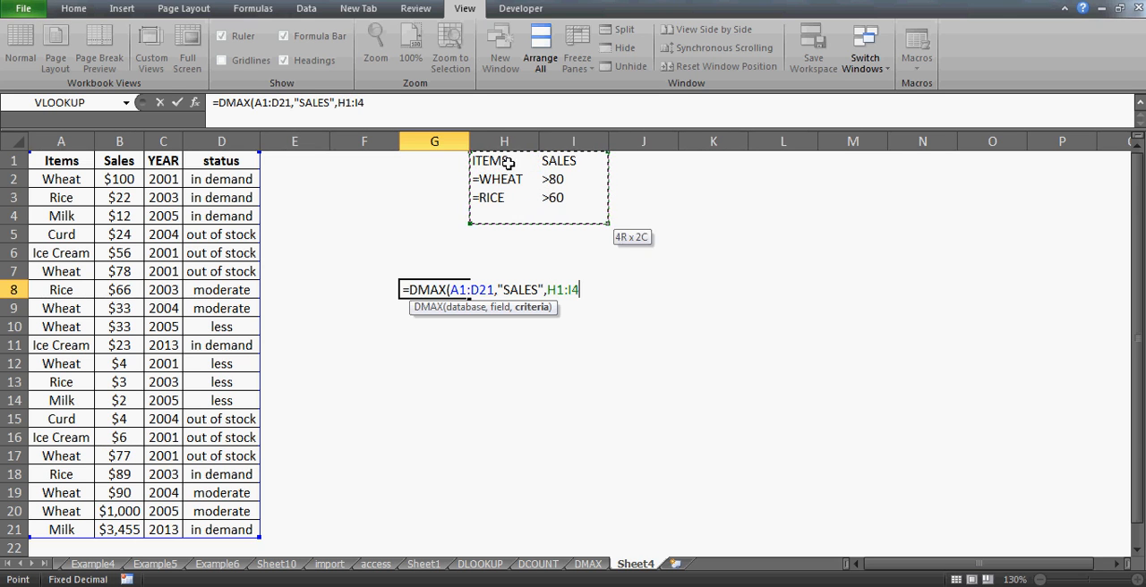
{"action": "type", "text": ")"}
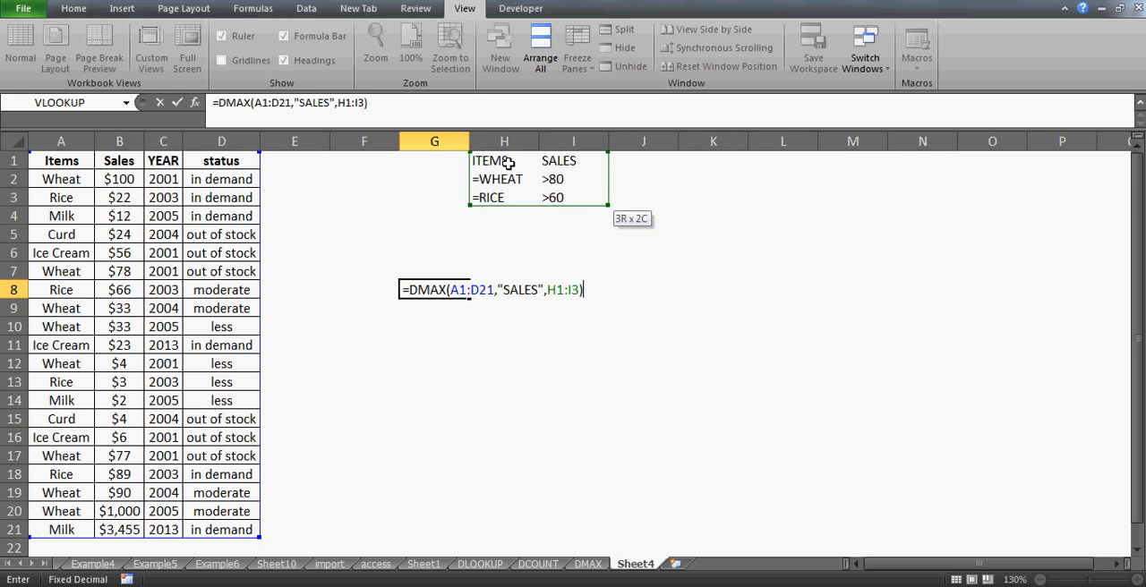
{"action": "key", "text": "Return"}
{"action": "key", "text": "Up"}
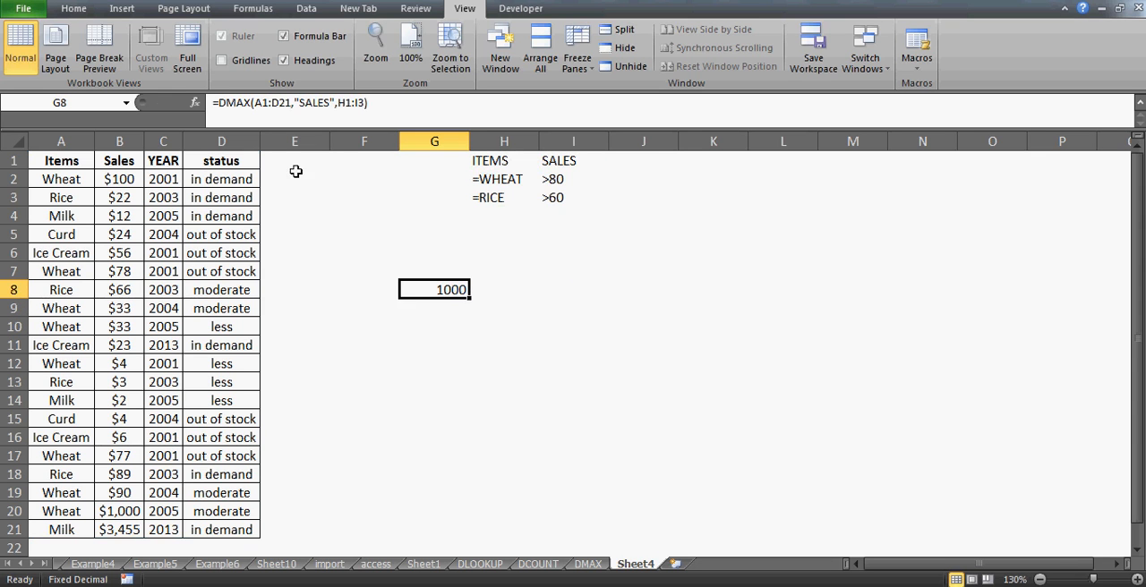
- Turn on AutoFilter for the header row of the sales table
{"action": "left_click", "coordinate": [71, 159]}
{"action": "key", "text": "alt+d"}
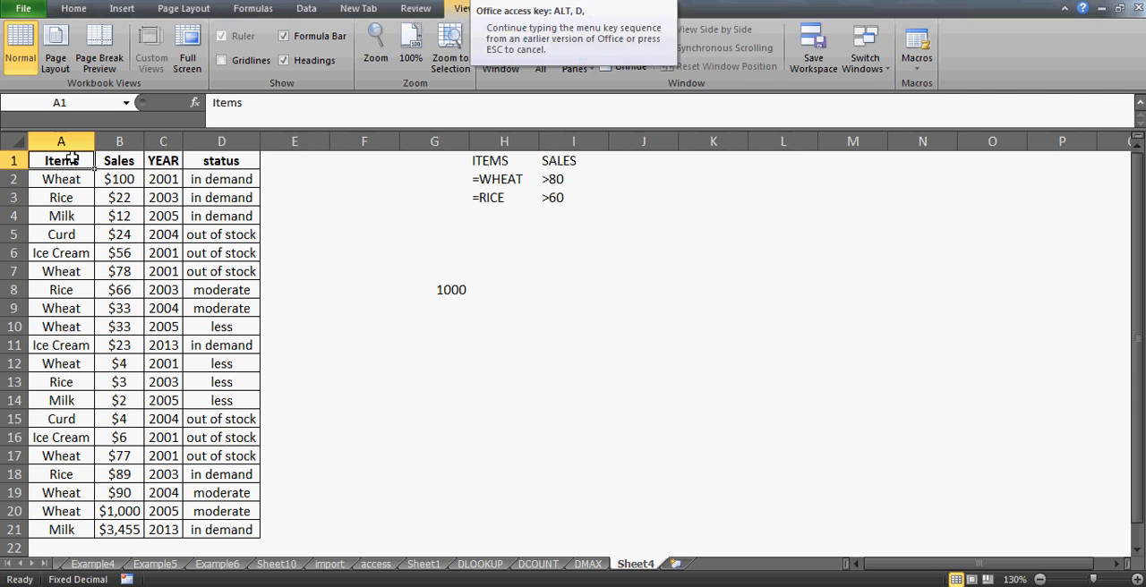
{"action": "key", "text": "f"}
{"action": "key", "text": "f"}
{"action": "key", "text": "Right"}
{"action": "key", "text": "Right"}
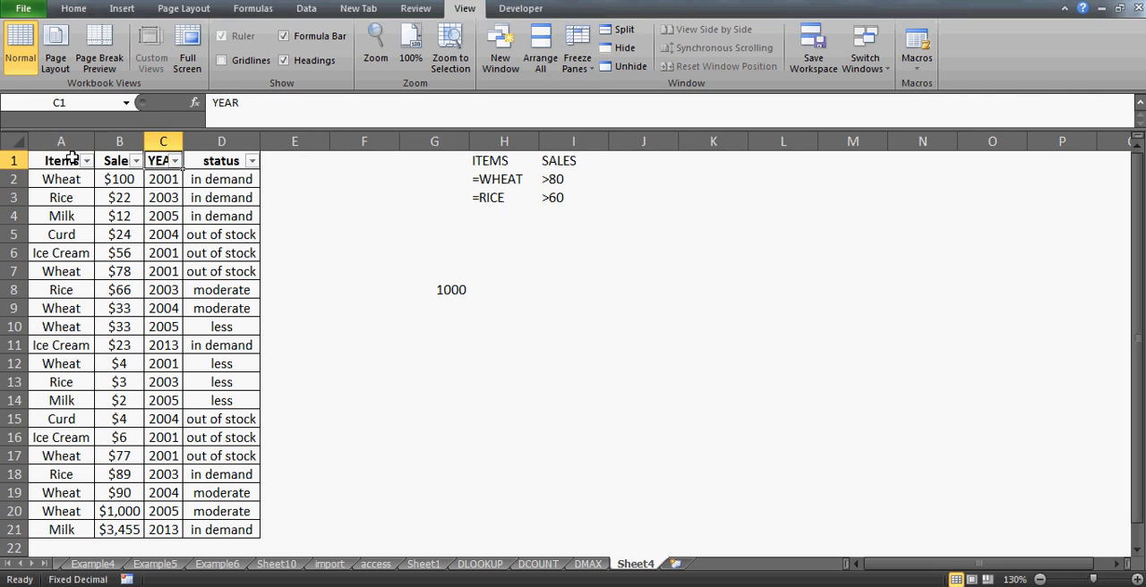
{"action": "key", "text": "Left"}
{"action": "key", "text": "Left"}
- Filter the Items column to show only Rice and Wheat
{"action": "left_click", "coordinate": [87, 160]}
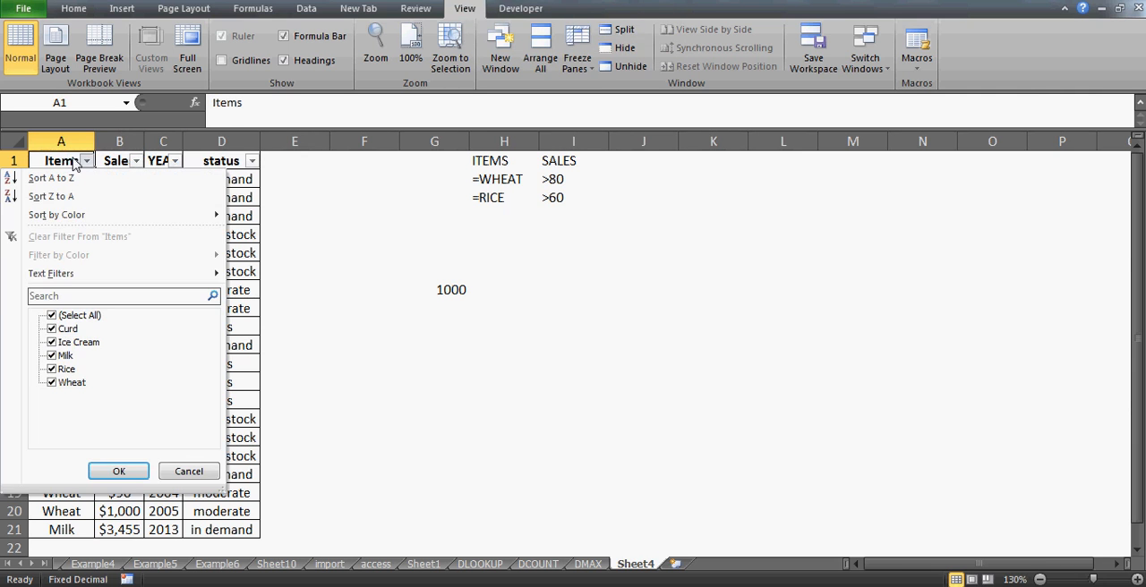
{"action": "left_click", "coordinate": [51, 315]}
{"action": "key", "text": "Down"}
{"action": "key", "text": "Down"}
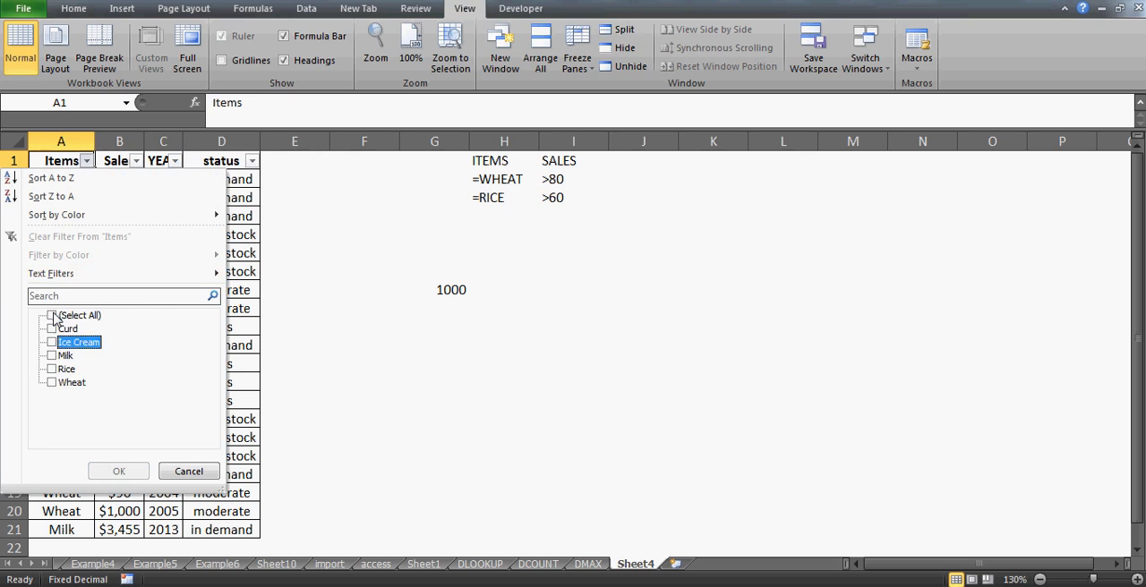
{"action": "key", "text": "Down"}
{"action": "key", "text": "Down"}
{"action": "key", "text": "space"}
{"action": "key", "text": "Down"}
{"action": "key", "text": "space"}
{"action": "key", "text": "Return"}
- Make the wheat record in row 2, columns A to D, bold to mark it as meeting the criteria
{"action": "key", "text": "Down"}
{"action": "key", "text": "Down"}
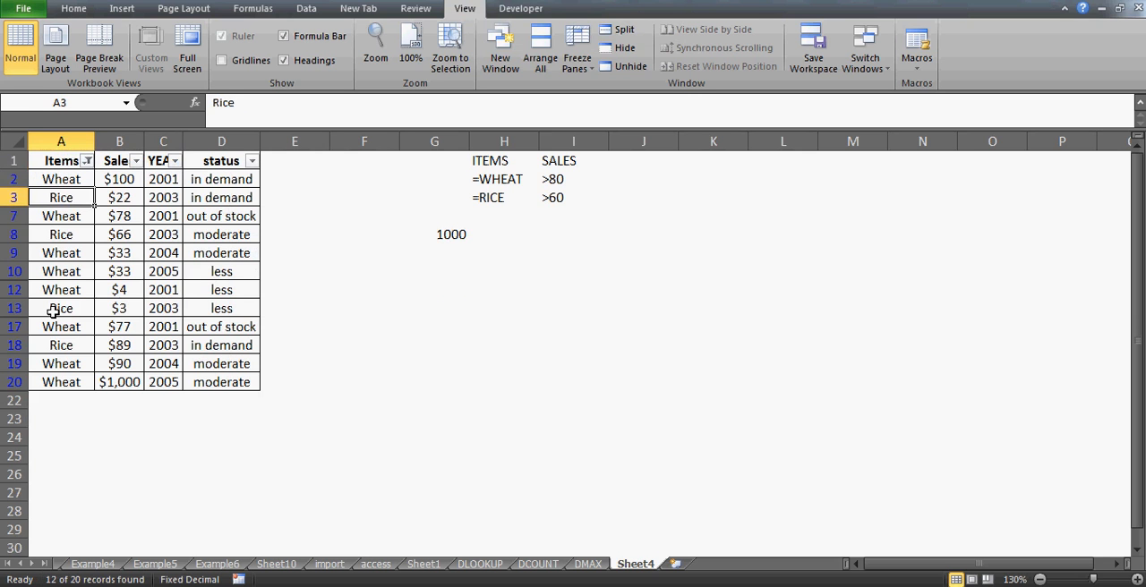
{"action": "key", "text": "Up"}
{"action": "key", "text": "Right"}
{"action": "key", "text": "Up"}
{"action": "key", "text": "Down"}
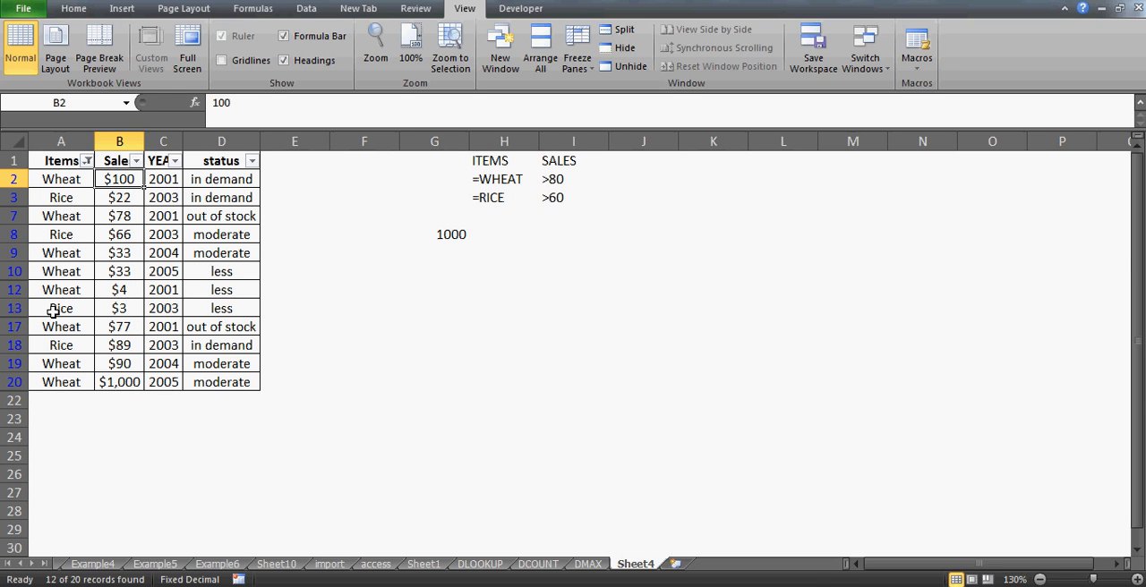
{"action": "key", "text": "Left"}
{"action": "key", "text": "shift+Right"}
{"action": "key", "text": "shift+Right"}
{"action": "key", "text": "shift+Right"}
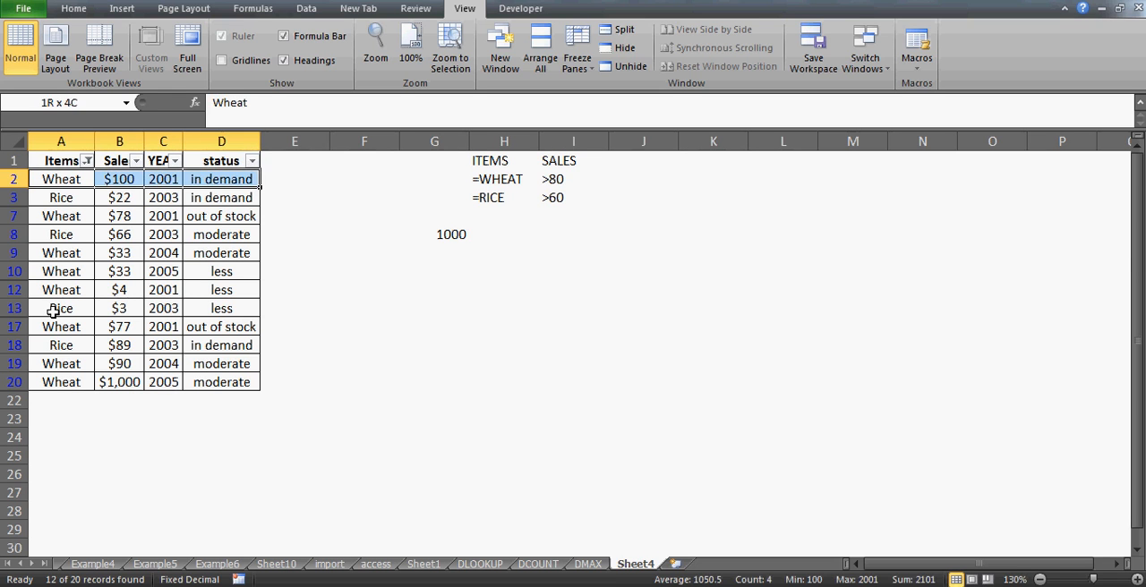
{"action": "key", "text": "ctrl+b"}
{"action": "key", "text": "Down"}
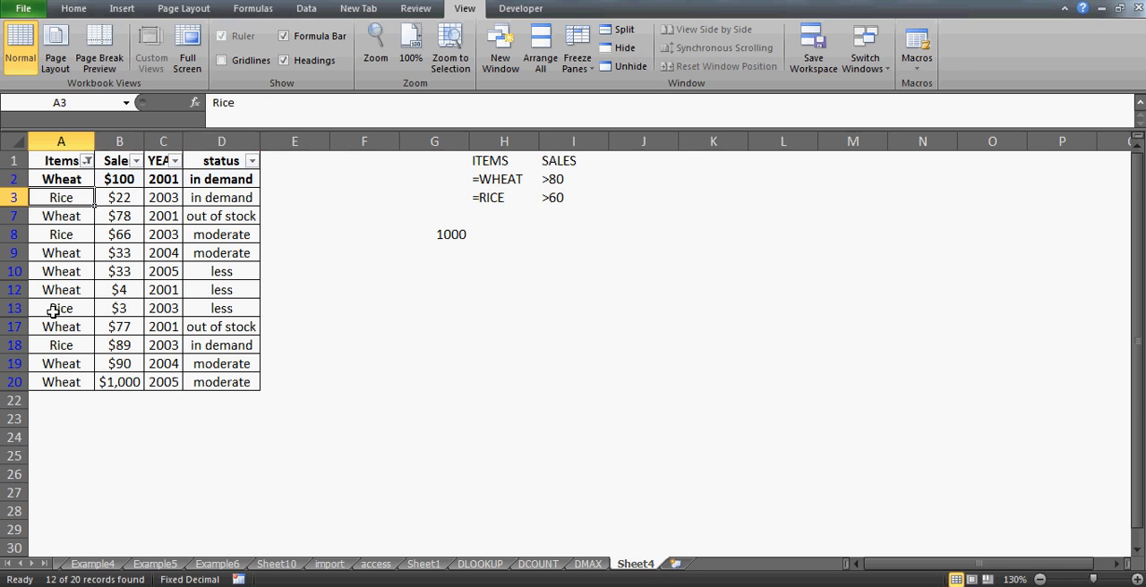
- Check the records in rows 3 and 7 against the criteria and make the matching rice record in row 8 bold
{"action": "key", "text": "shift+Right"}
{"action": "key", "text": "shift+Right"}
{"action": "key", "text": "shift+Right"}
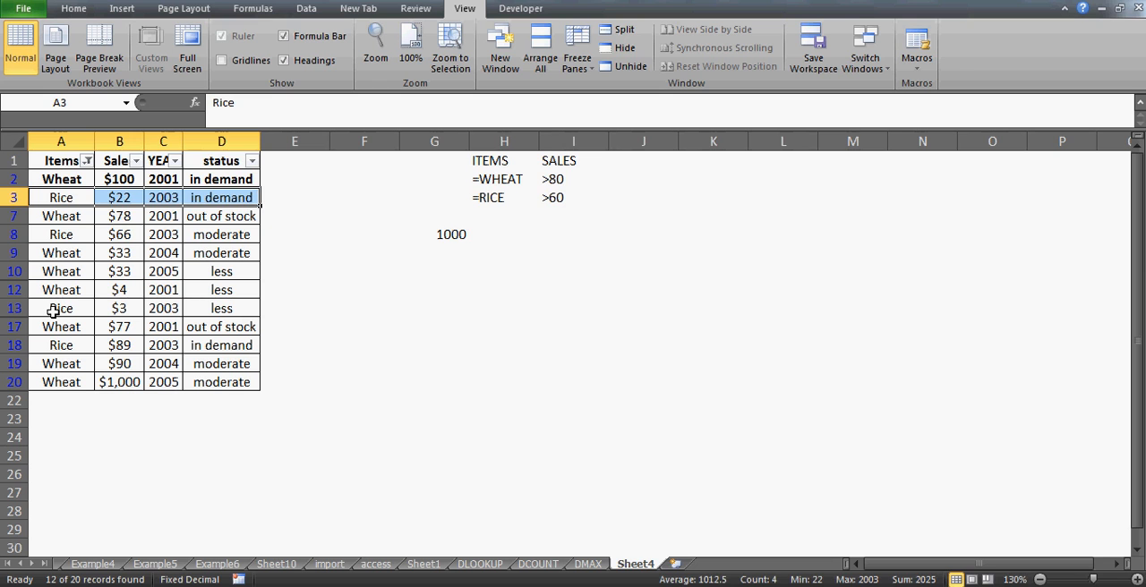
{"action": "key", "text": "Down"}
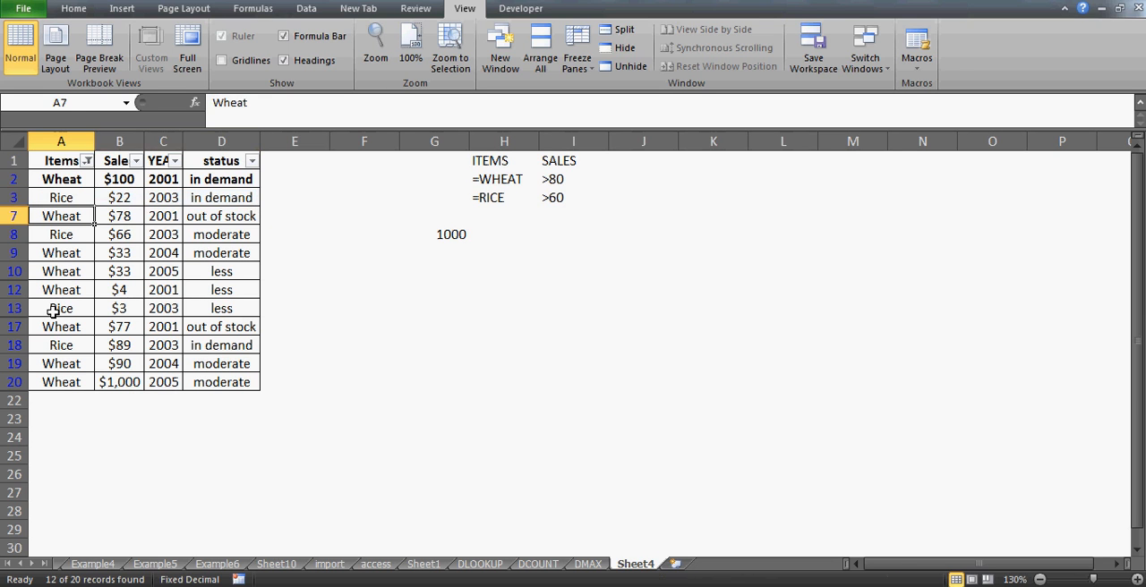
{"action": "key", "text": "shift+Right"}
{"action": "key", "text": "shift+Right"}
{"action": "key", "text": "shift+Right"}
{"action": "key", "text": "Down"}
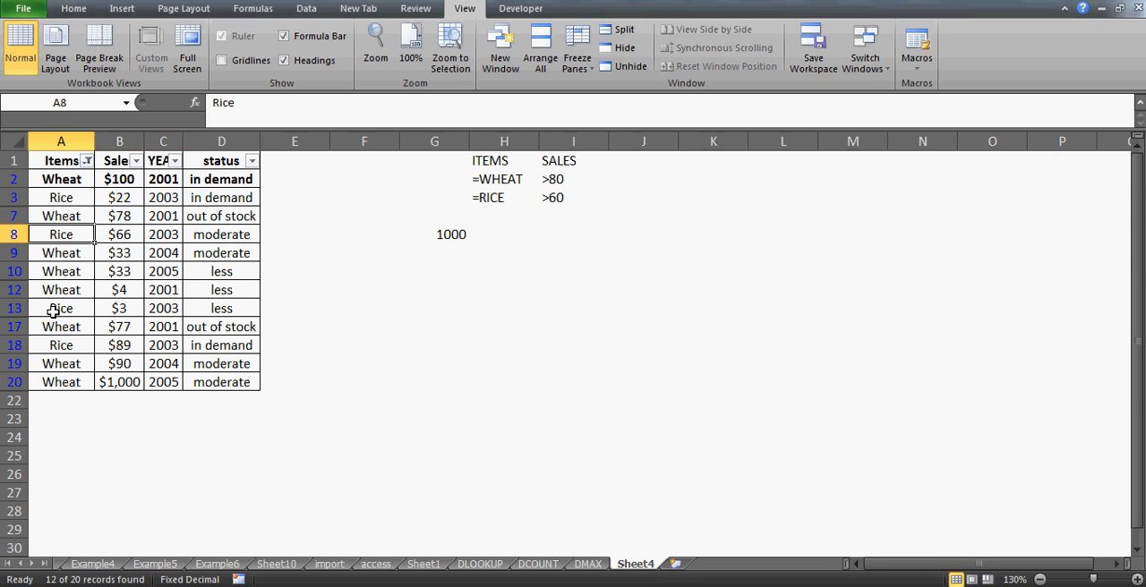
{"action": "key", "text": "shift+Right"}
{"action": "key", "text": "shift+Right"}
{"action": "key", "text": "shift+Right"}
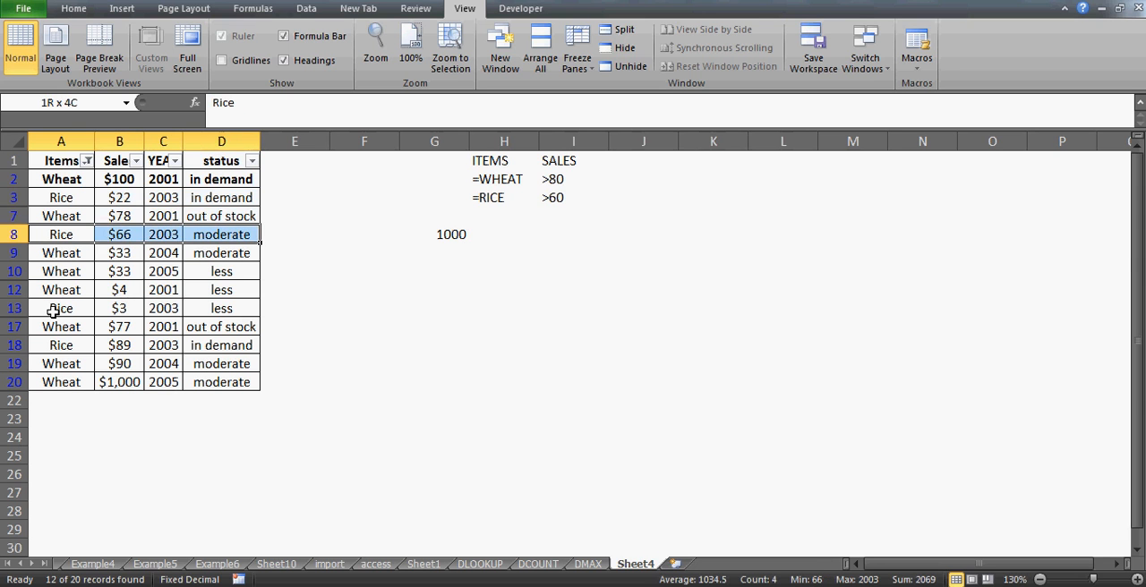
{"action": "key", "text": "ctrl+b"}
{"action": "key", "text": "Down"}
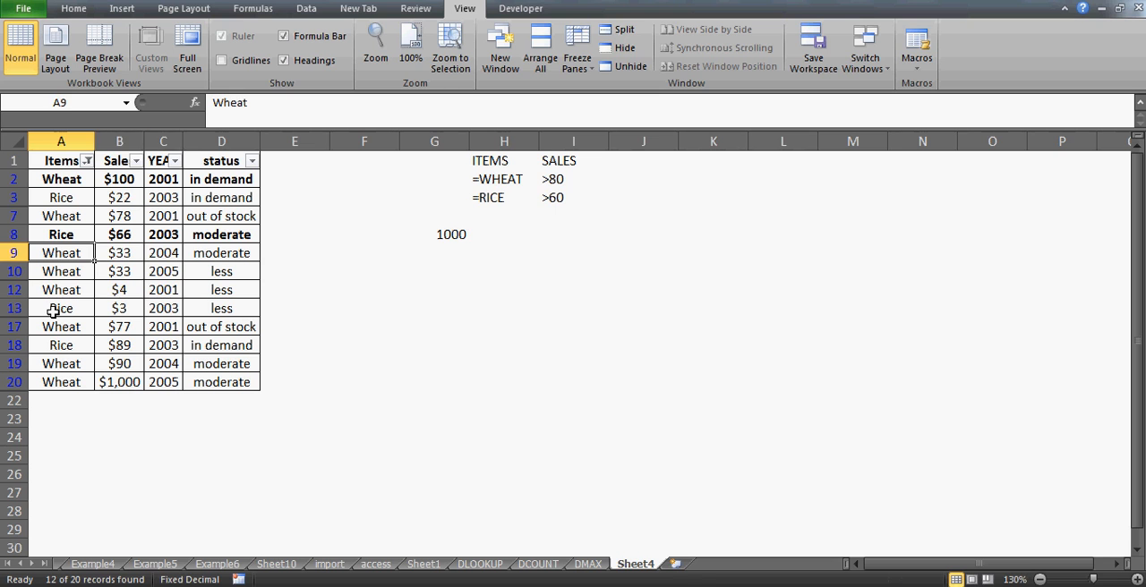
- Check the wheat and rice records in rows 9 to 17 against the item and sales criteria
{"action": "key", "text": "shift+Right"}
{"action": "key", "text": "shift+Right"}
{"action": "key", "text": "shift+Down"}
{"action": "key", "text": "shift+Down"}
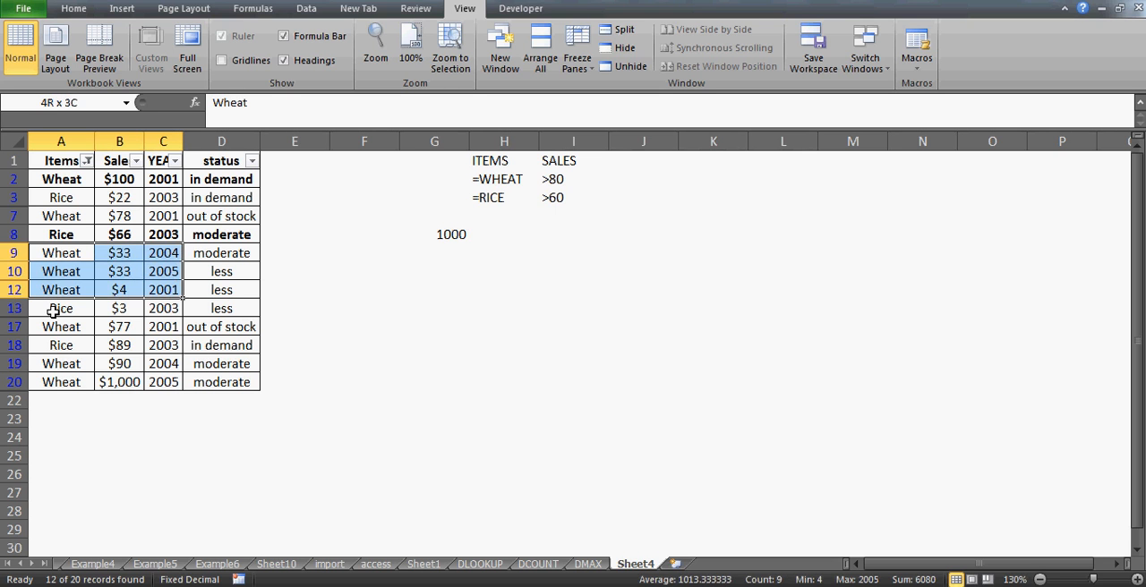
{"action": "key", "text": "shift+Down"}
{"action": "key", "text": "Down"}
{"action": "key", "text": "Down"}
{"action": "key", "text": "Down"}
{"action": "key", "text": "Down"}
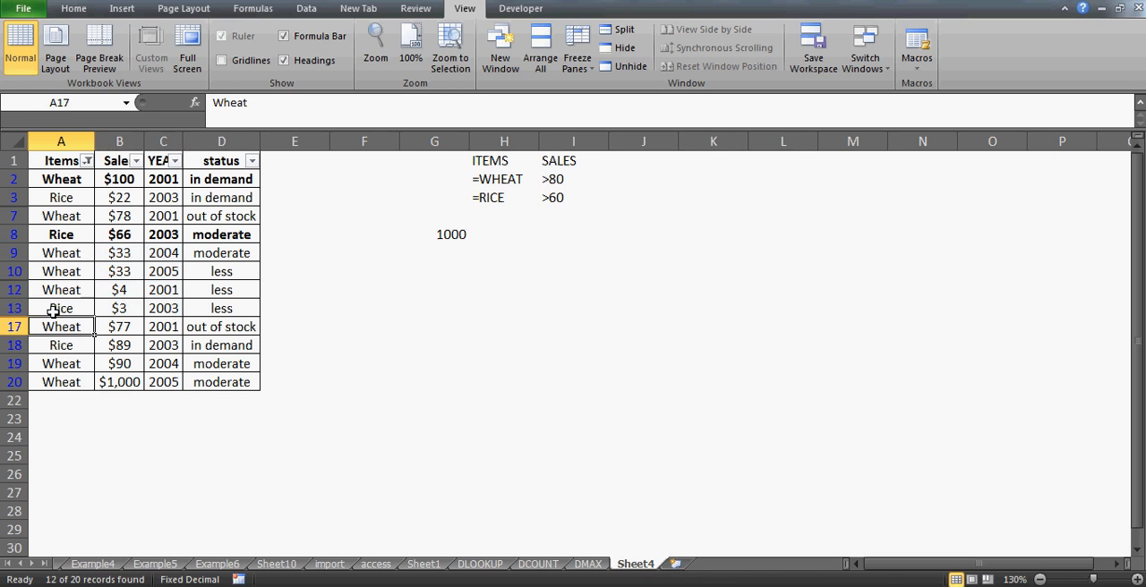
{"action": "key", "text": "shift+Right"}
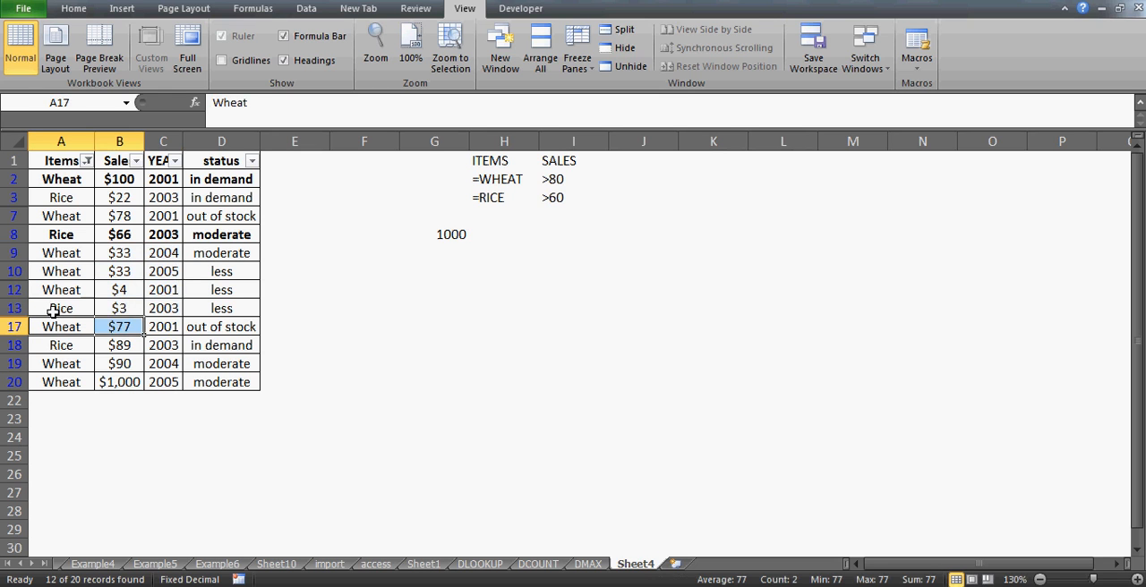
- Make the rice record in row 18, columns A to D, bold to mark it as meeting the criteria
{"action": "key", "text": "Down"}
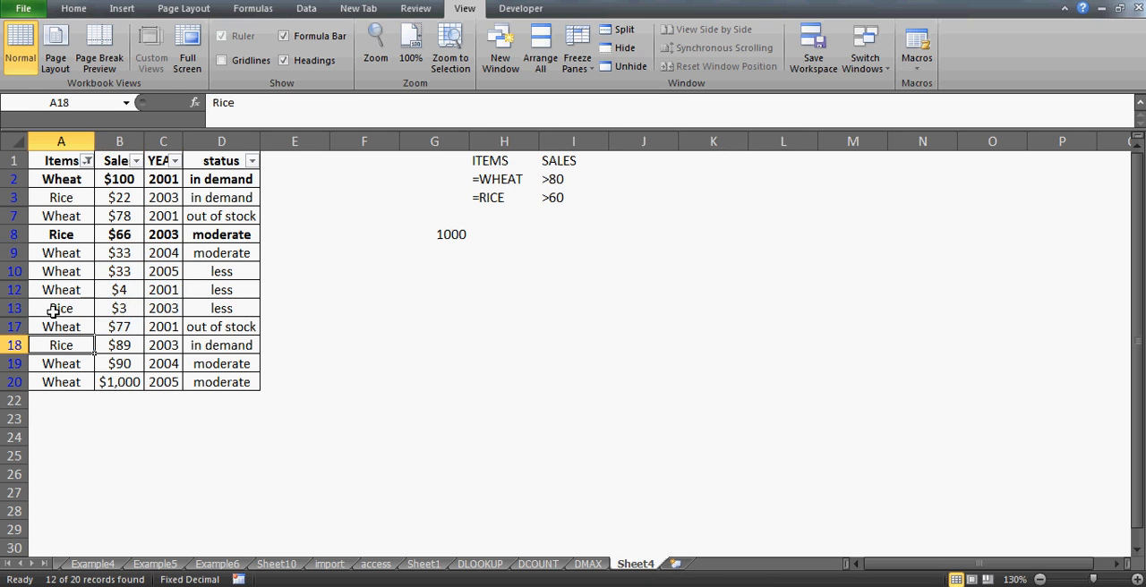
{"action": "key", "text": "shift+Right"}
{"action": "key", "text": "shift+Right"}
{"action": "key", "text": "shift+Right"}
{"action": "key", "text": "ctrl+b"}
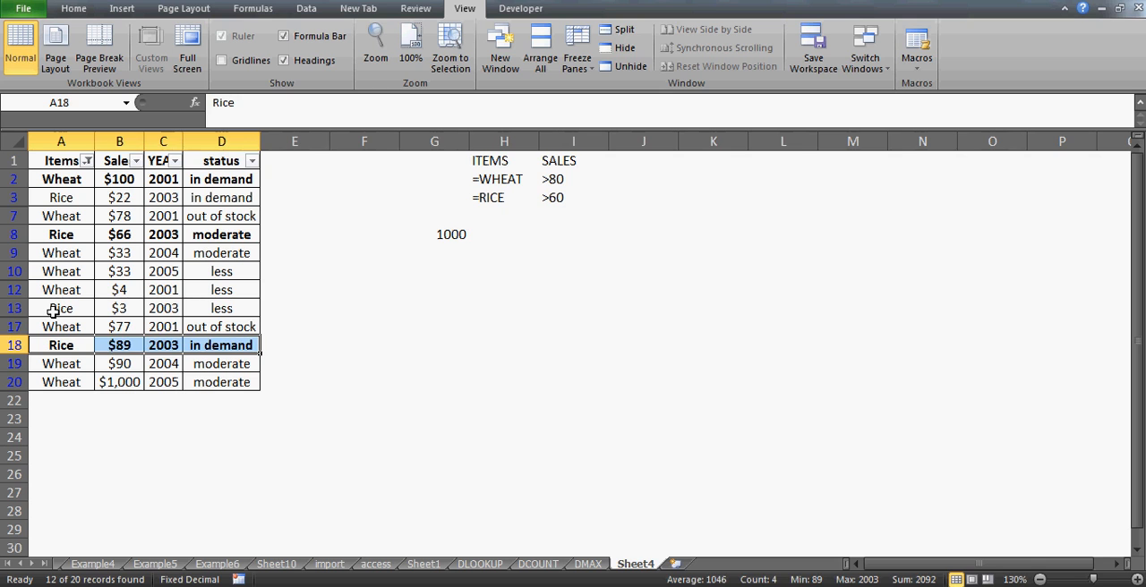
- Make the wheat record in row 20, columns A to D, bold as a criteria match
{"action": "key", "text": "Down"}
{"action": "key", "text": "Down"}
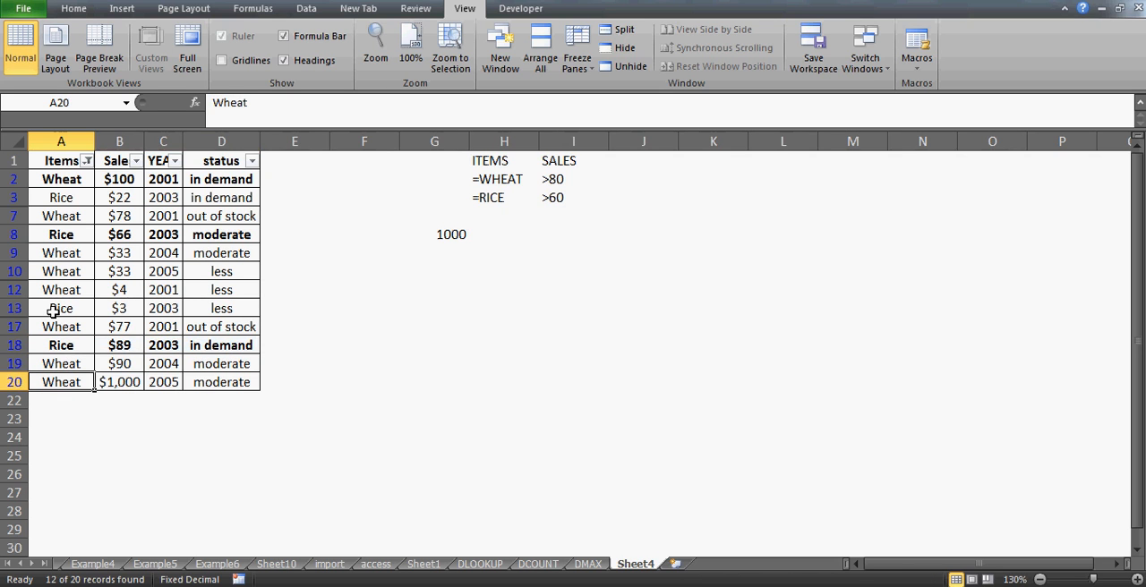
{"action": "key", "text": "shift+Right"}
{"action": "key", "text": "shift+Right"}
{"action": "key", "text": "shift+Right"}
{"action": "key", "text": "ctrl+b"}
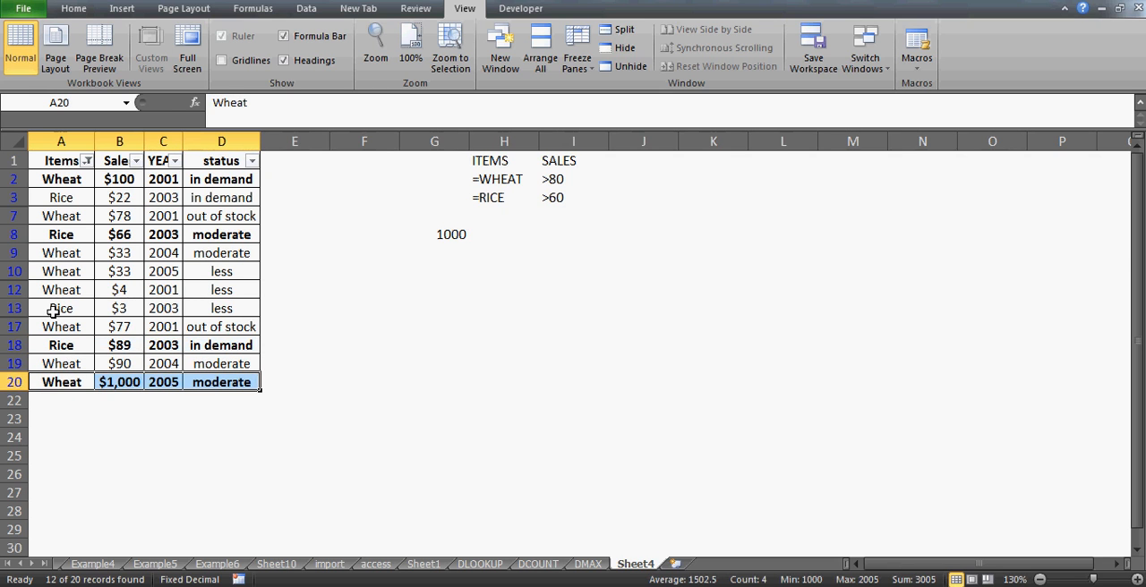
{"action": "key", "text": "Up"}
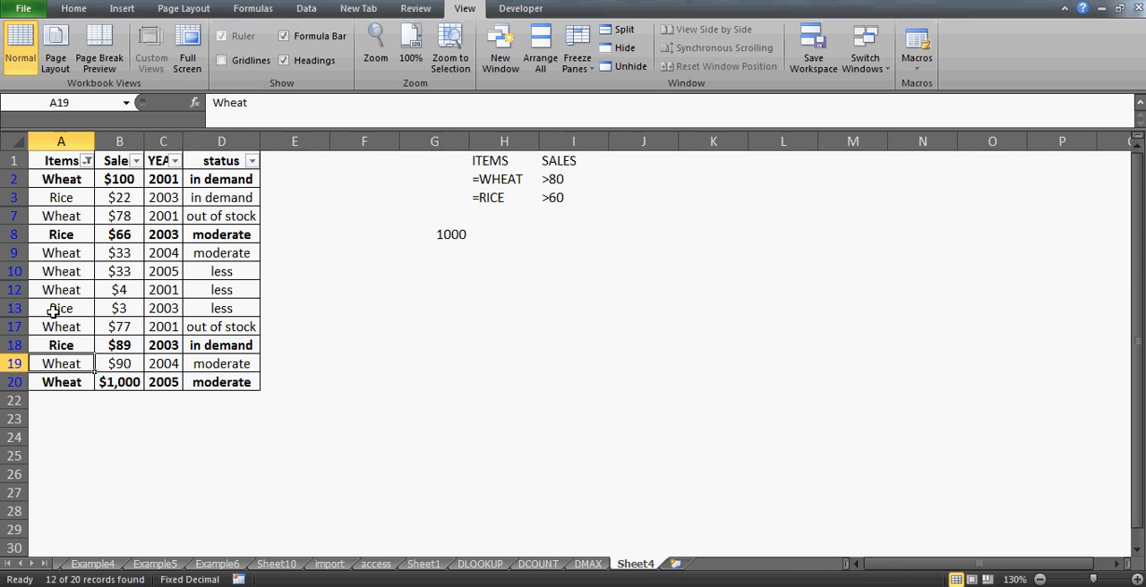
{"action": "key", "text": "Right"}
{"action": "key", "text": "Right"}
{"action": "key", "text": "Left"}
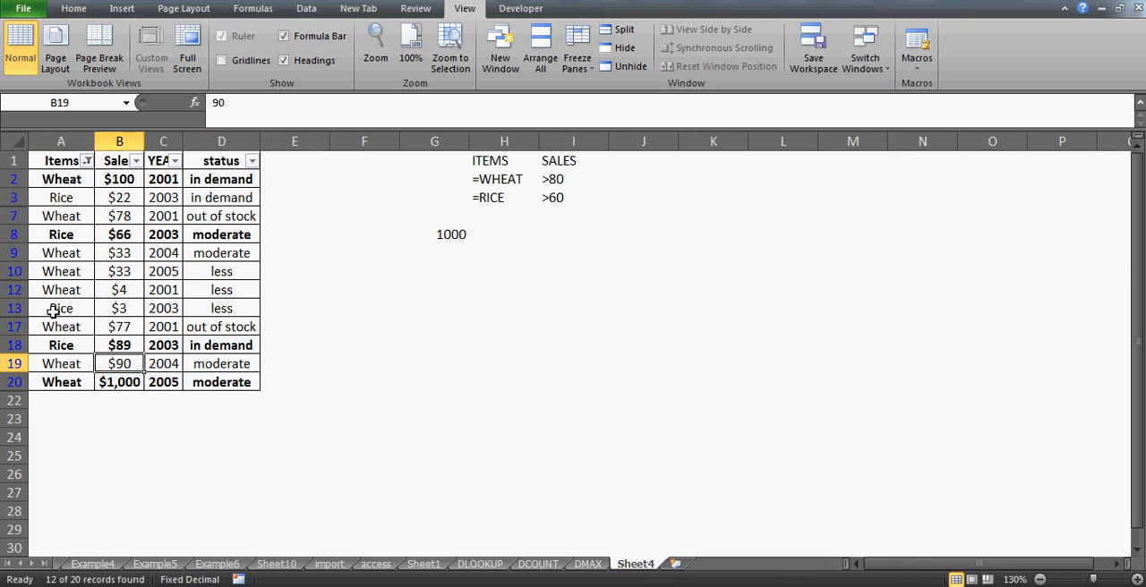
{"action": "key", "text": "Left"}
{"action": "key", "text": "shift+Right"}
{"action": "key", "text": "shift+Right"}
{"action": "key", "text": "shift+Right"}
{"action": "left_click", "coordinate": [53, 310], "text": "ctrl"}
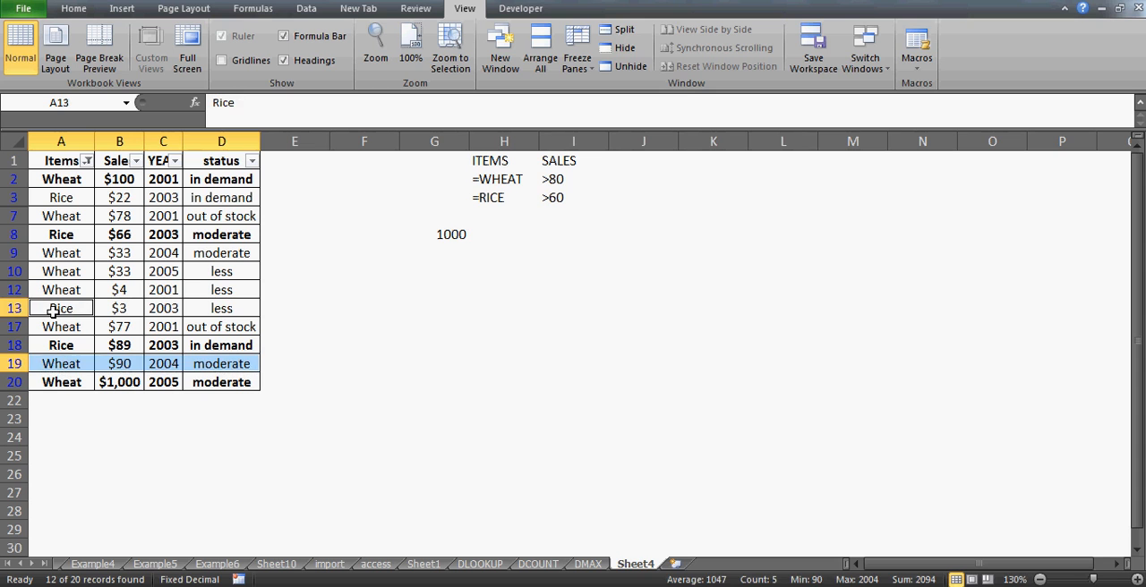
- Make the wheat record in row 19, columns A to D, bold as another match
{"action": "key", "text": "Down"}
{"action": "key", "text": "Down"}
{"action": "key", "text": "Down"}
{"action": "key", "text": "shift+Right"}
{"action": "key", "text": "shift+Right"}
{"action": "key", "text": "shift+Right"}
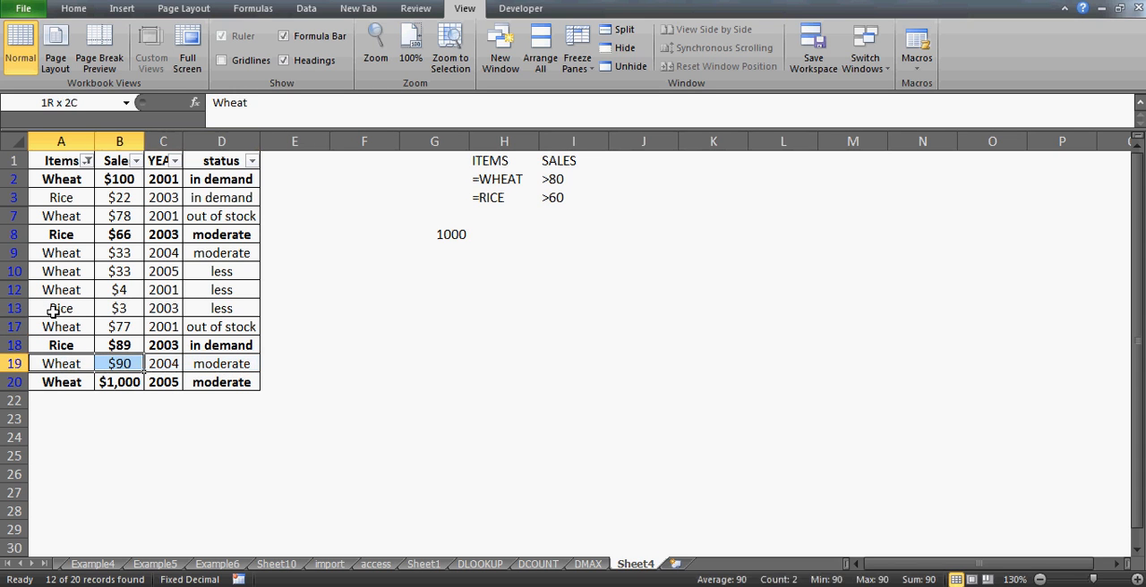
{"action": "key", "text": "shift+Right"}
{"action": "key", "text": "shift+Left"}
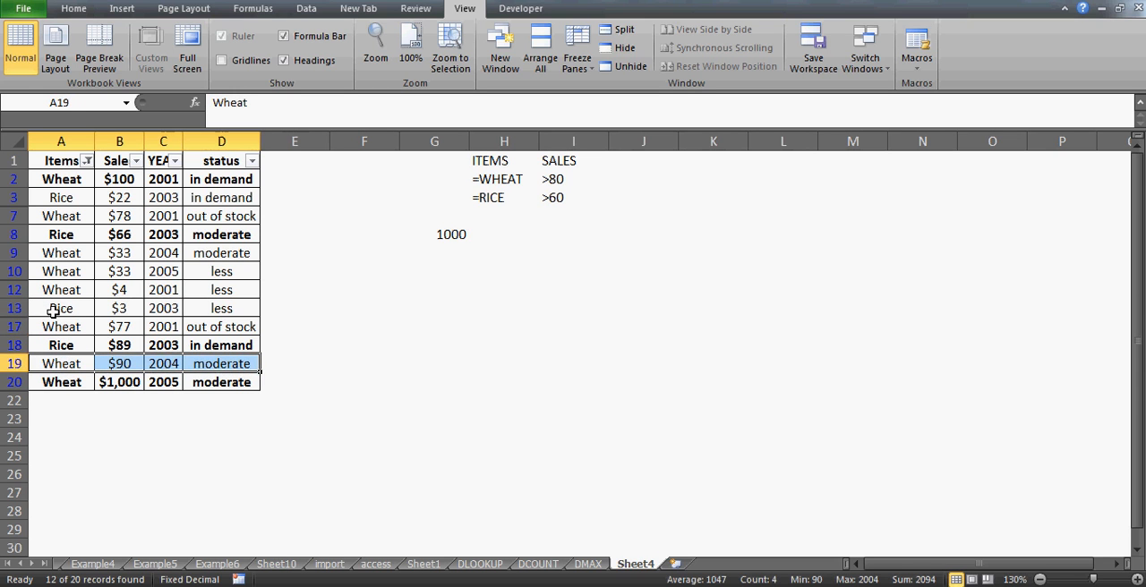
{"action": "key", "text": "ctrl+b"}
{"action": "key", "text": "shift+Left"}
{"action": "key", "text": "shift+Left"}
{"action": "key", "text": "shift+Left"}
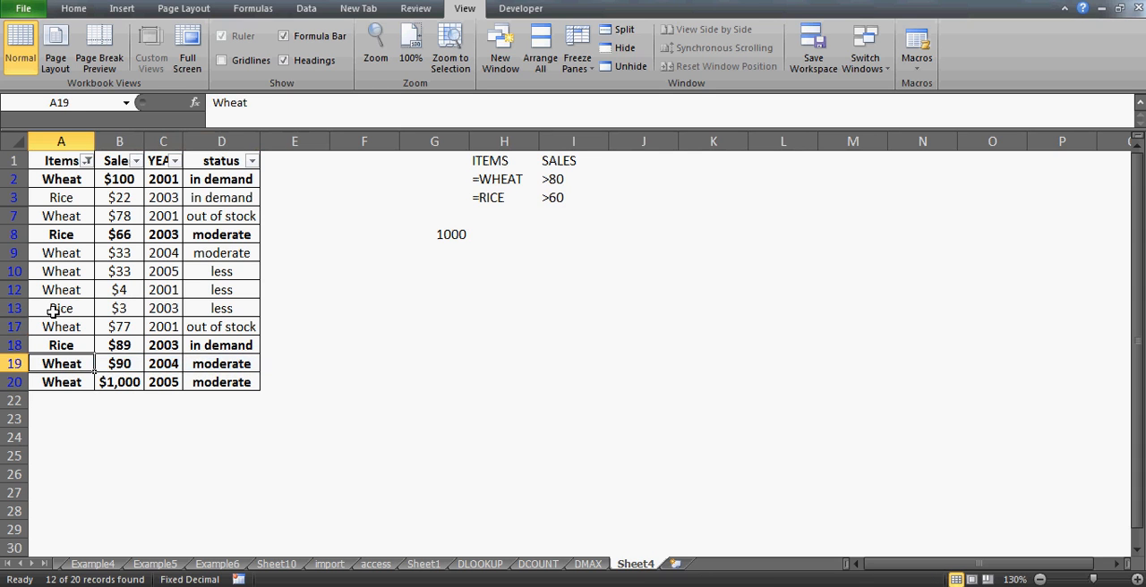
- Review the bold matching records in rows 18 to 20 and the one in row 2
{"action": "key", "text": "Up"}
{"action": "key", "text": "shift+Right"}
{"action": "key", "text": "shift+Right"}
{"action": "key", "text": "shift+Right"}
{"action": "key", "text": "shift+Down"}
{"action": "key", "text": "shift+Down"}
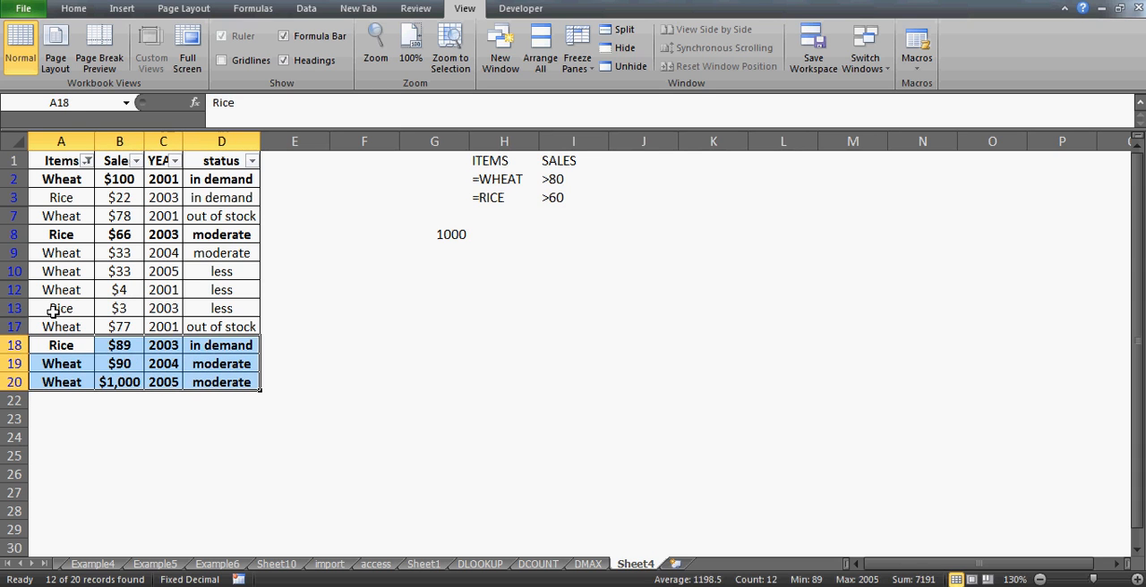
{"action": "left_click", "coordinate": [50, 179]}
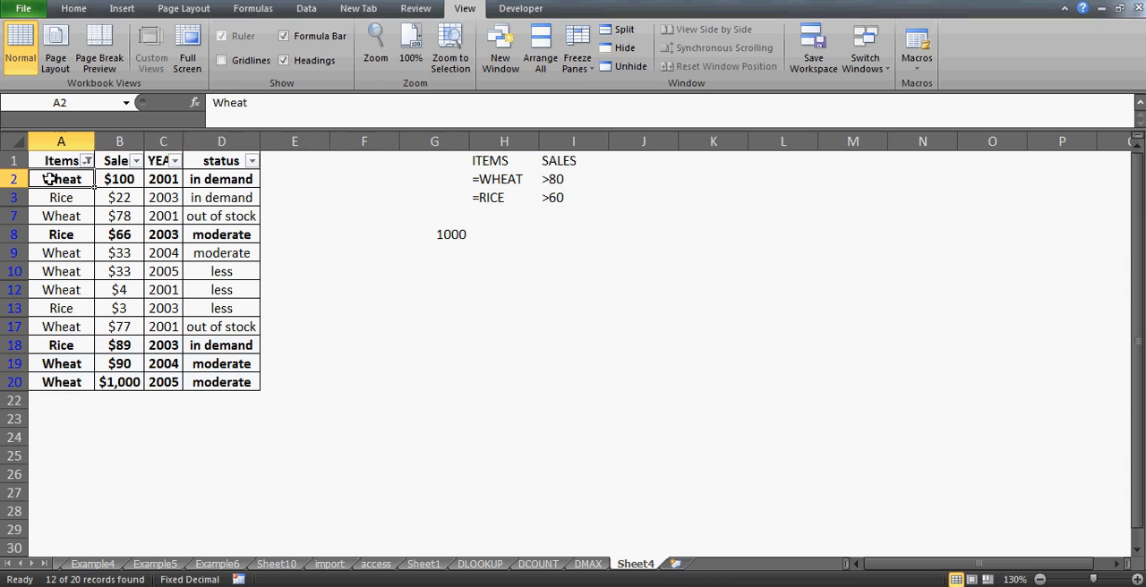
{"action": "key", "text": "shift+Right"}
{"action": "key", "text": "shift+Right"}
{"action": "key", "text": "shift+Right"}
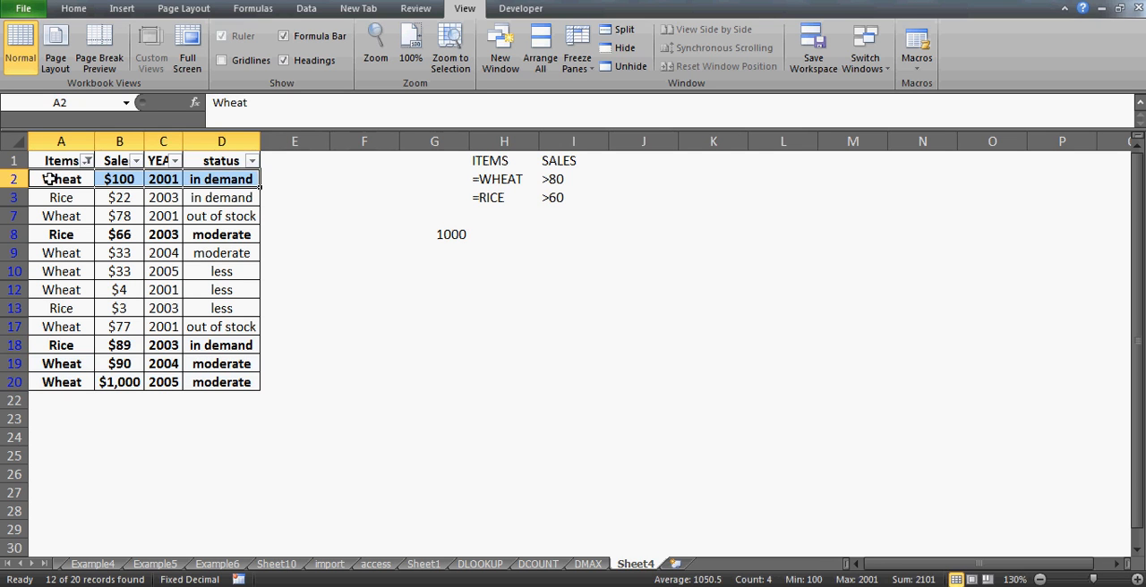
- Set the sales value of the wheat record in row 20 to 44 and check the DMAX formula cell G8
{"action": "left_click", "coordinate": [118, 388]}
{"action": "key", "text": "Down"}
{"action": "key", "text": "Up"}
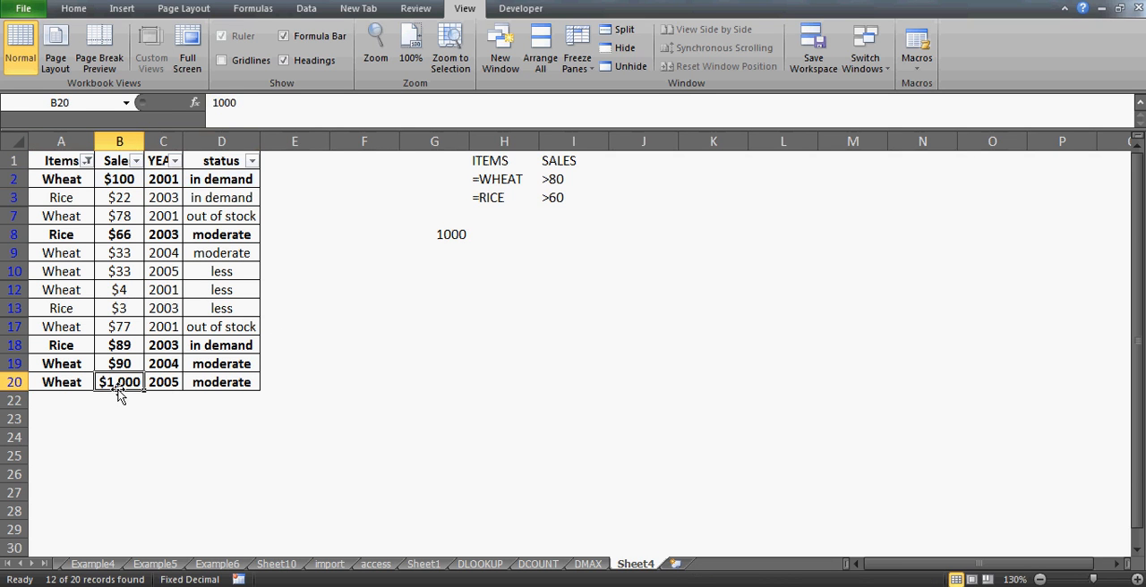
{"action": "type", "text": "44"}
{"action": "key", "text": "Return"}
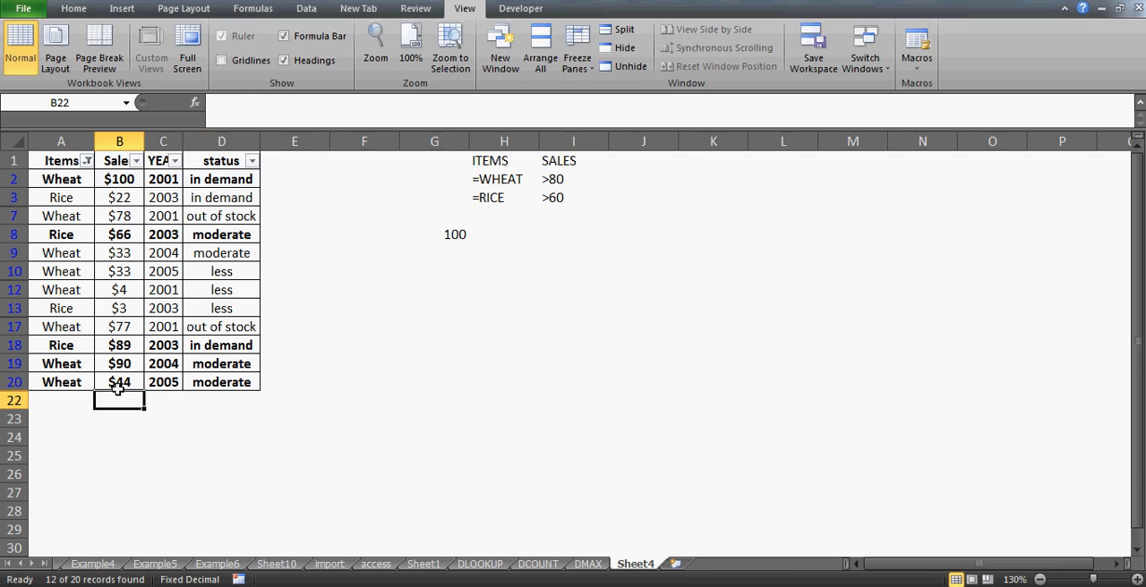
{"action": "left_click", "coordinate": [442, 234]}
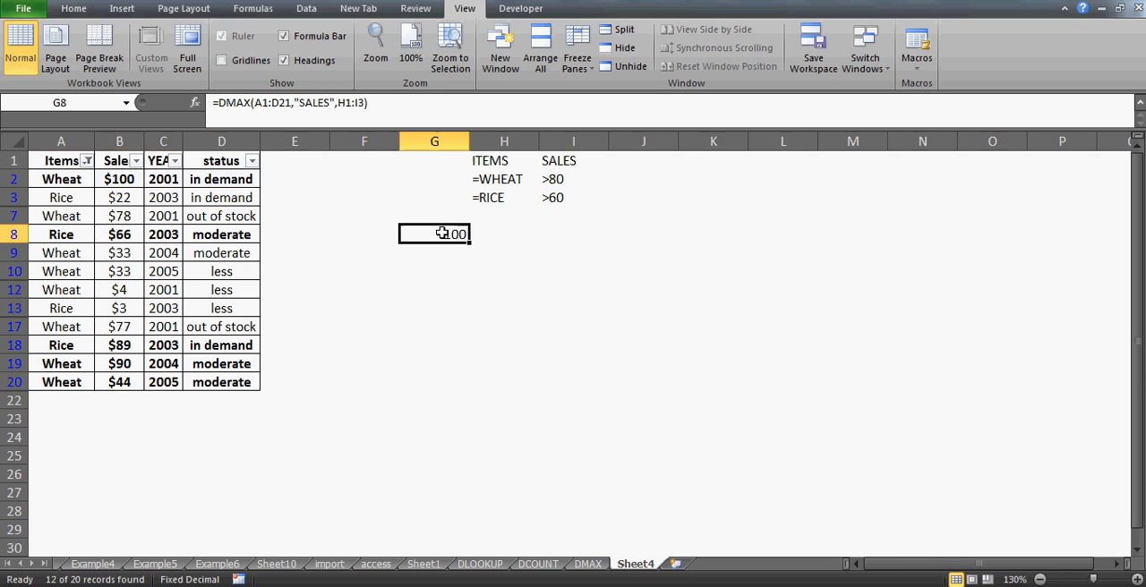
- Set the sales value of the wheat record in row 2 to 89
{"action": "key", "text": "Left"}
{"action": "key", "text": "Left"}
{"action": "key", "text": "Up"}
{"action": "key", "text": "Left"}
{"action": "key", "text": "Up"}
{"action": "key", "text": "Up"}
{"action": "key", "text": "Left"}
{"action": "key", "text": "Left"}
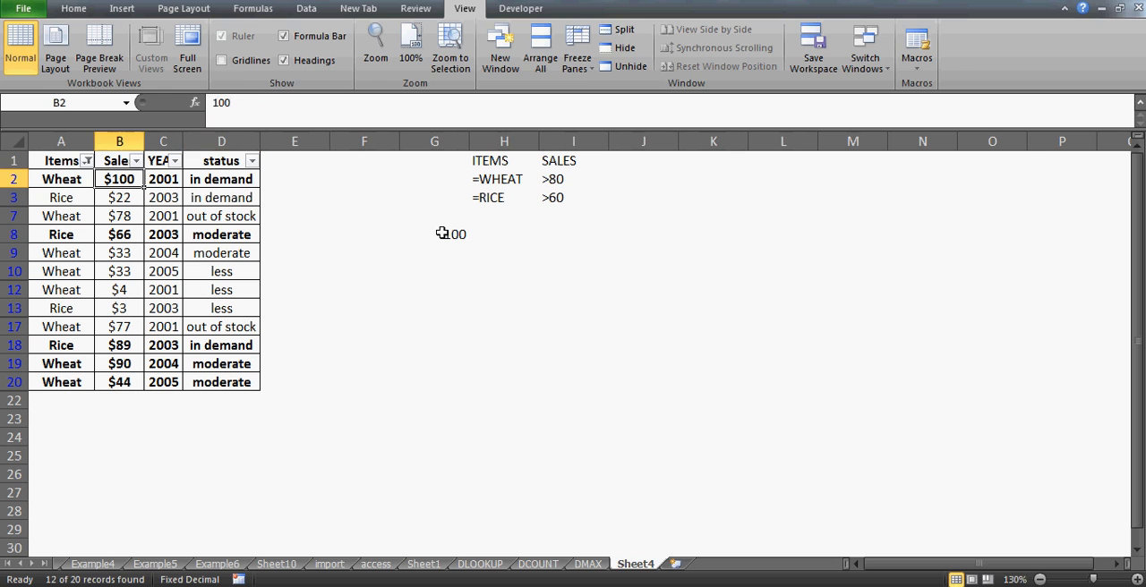
{"action": "key", "text": "Down"}
{"action": "key", "text": "Up"}
{"action": "type", "text": "89"}
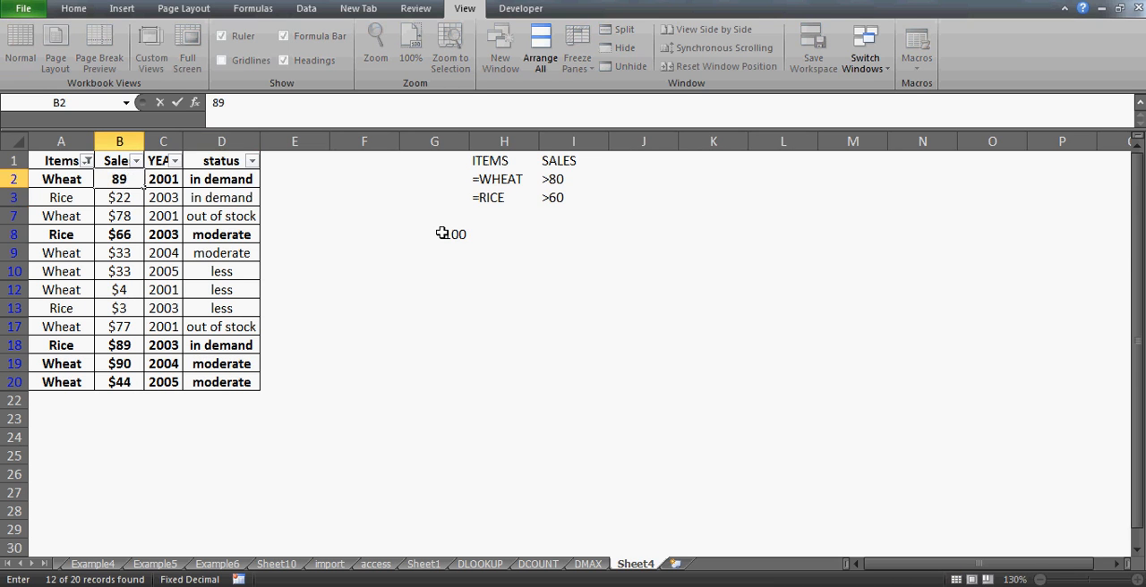
{"action": "key", "text": "Return"}
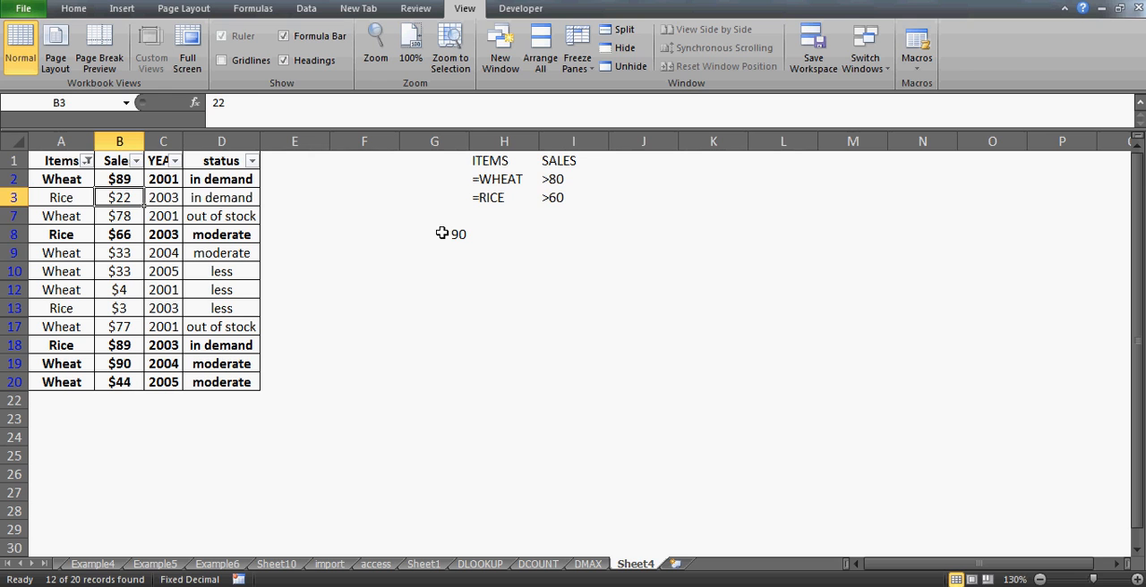
- Set the sales value of the wheat record in row 19 to 88
{"action": "key", "text": "Down"}
{"action": "key", "text": "Down"}
{"action": "key", "text": "Down"}
{"action": "key", "text": "Down"}
{"action": "key", "text": "Down"}
{"action": "key", "text": "Down"}
{"action": "key", "text": "Down"}
{"action": "key", "text": "Down"}
{"action": "key", "text": "Down"}
{"action": "key", "text": "Down"}
{"action": "key", "text": "Down"}
{"action": "key", "text": "Up"}
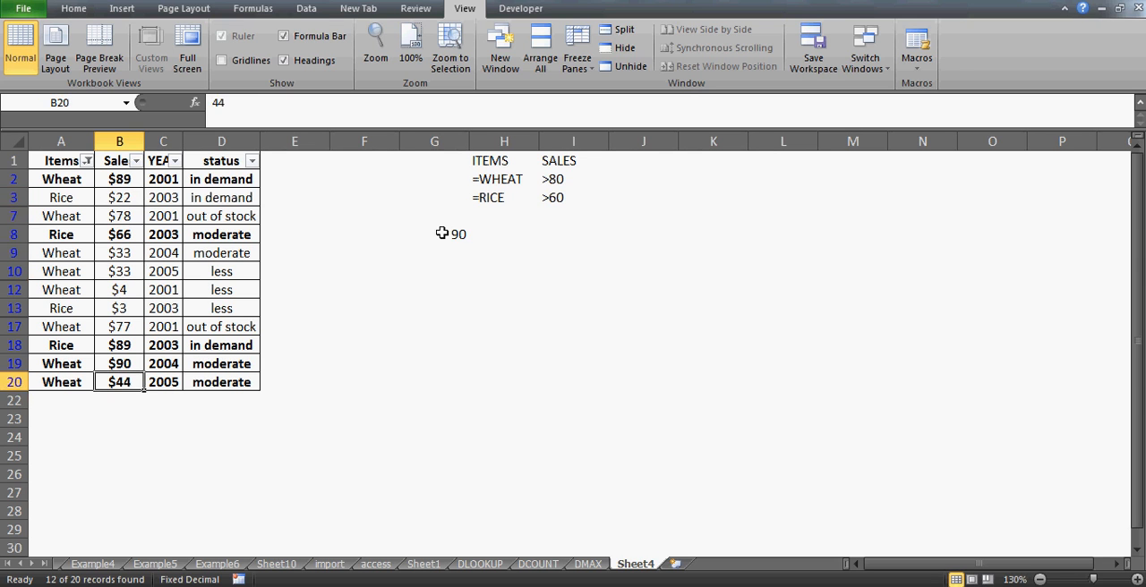
{"action": "key", "text": "Up"}
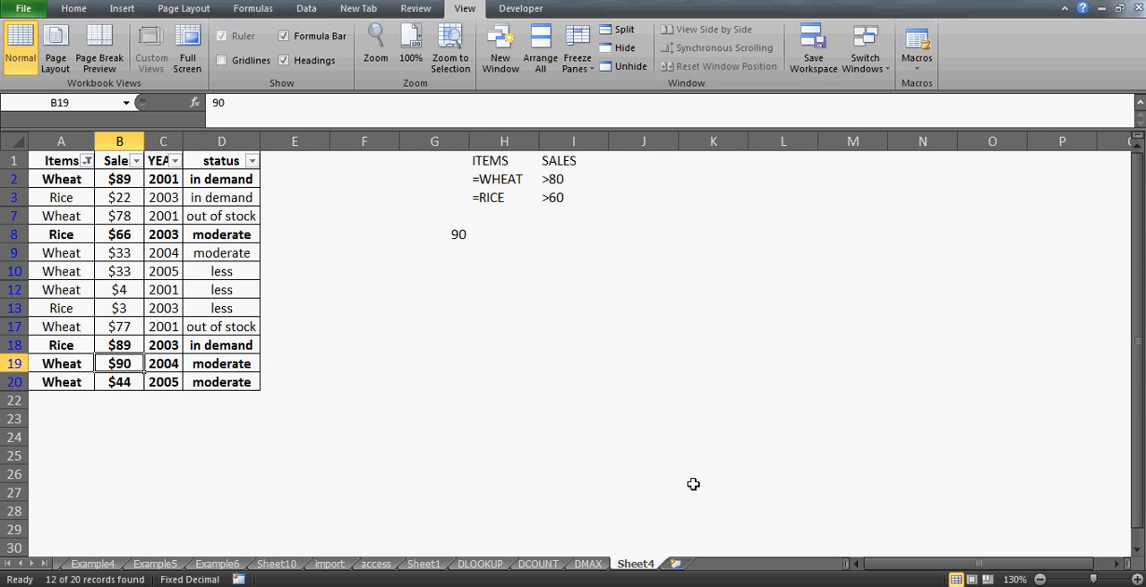
{"action": "key", "text": "Left"}
{"action": "key", "text": "Right"}
{"action": "key", "text": "Right"}
{"action": "key", "text": "Left"}
{"action": "type", "text": "88"}
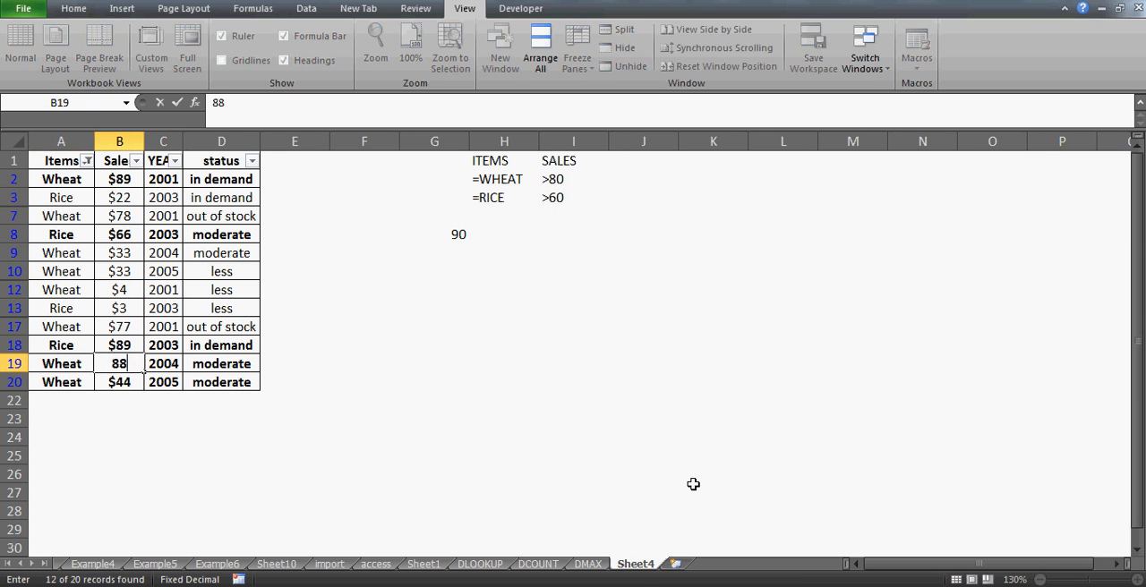
{"action": "key", "text": "Return"}
- Examine the rice record in row 18 and compare its sales value with the DMAX result
{"action": "key", "text": "Up"}
{"action": "key", "text": "Up"}
{"action": "key", "text": "Left"}
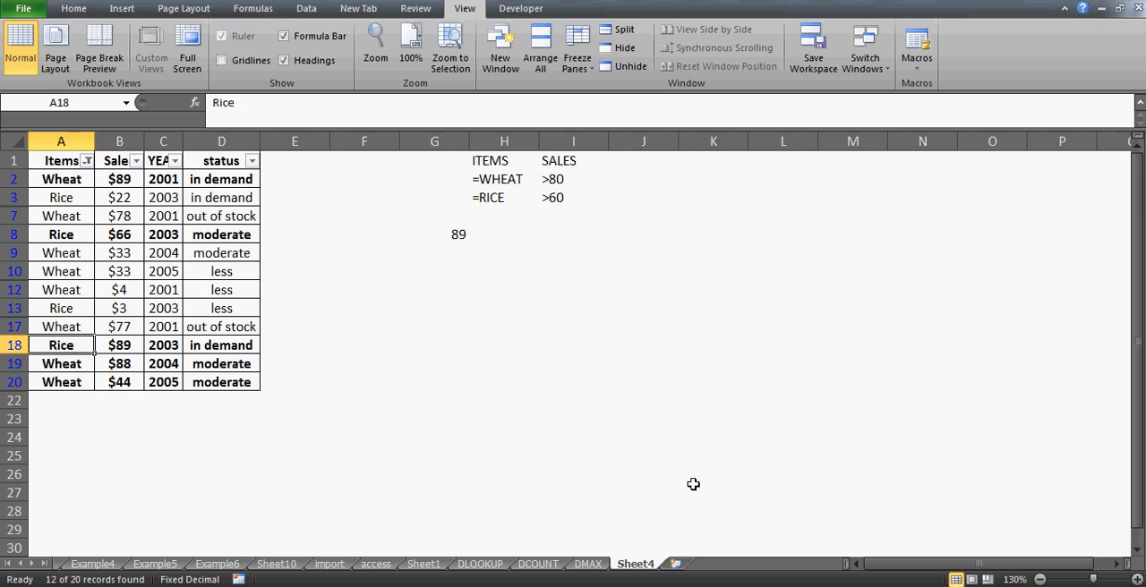
{"action": "key", "text": "Right"}
{"action": "key", "text": "Left"}
{"action": "key", "text": "shift+Right"}
{"action": "key", "text": "shift+Right"}
{"action": "key", "text": "shift+Right"}
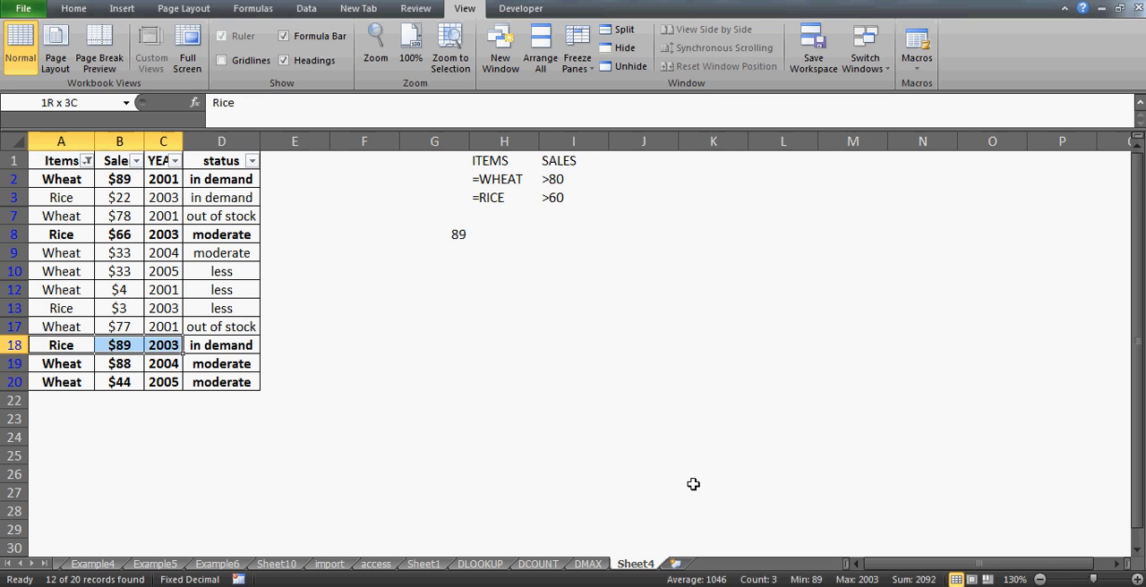
{"action": "key", "text": "Left"}
{"action": "key", "text": "Right"}
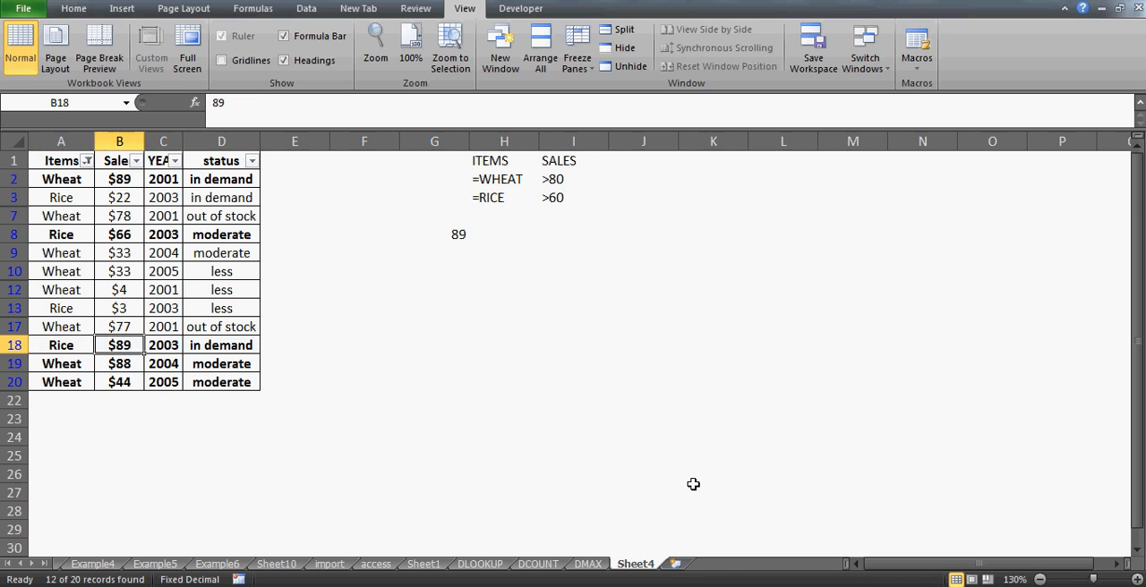
- Clear the Items filter to show all records of the sales table
{"action": "key", "text": "alt+d"}
{"action": "key", "text": "f"}
{"action": "key", "text": "s"}
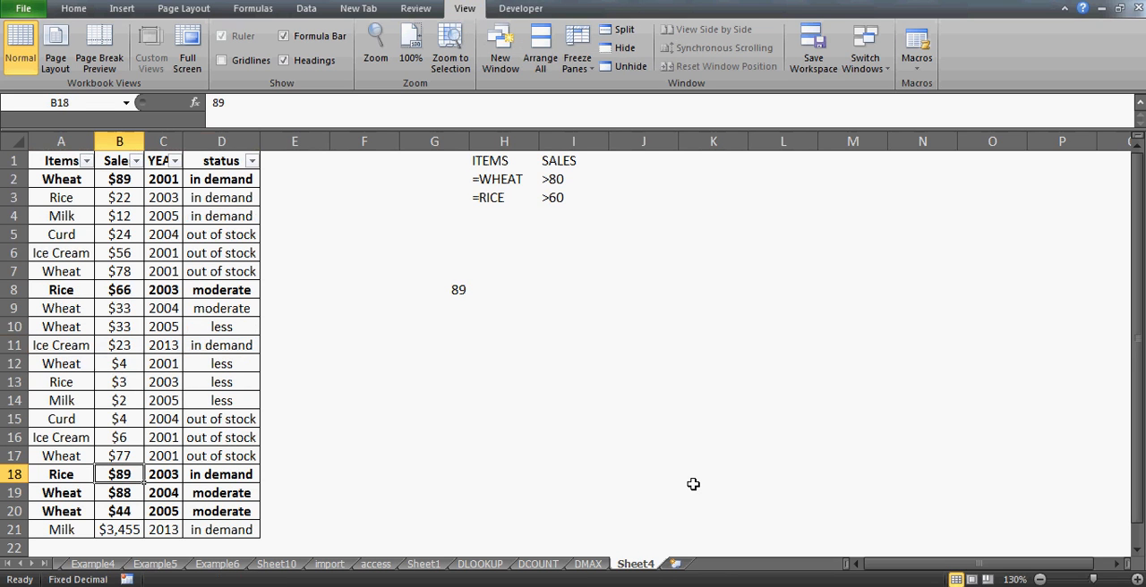
- Select the criteria range H1:I3 and turn off AutoFilter for the sales table
{"action": "left_click", "coordinate": [495, 163]}
{"action": "key", "text": "shift+Down"}
{"action": "key", "text": "shift+Right"}
{"action": "key", "text": "shift+Down"}
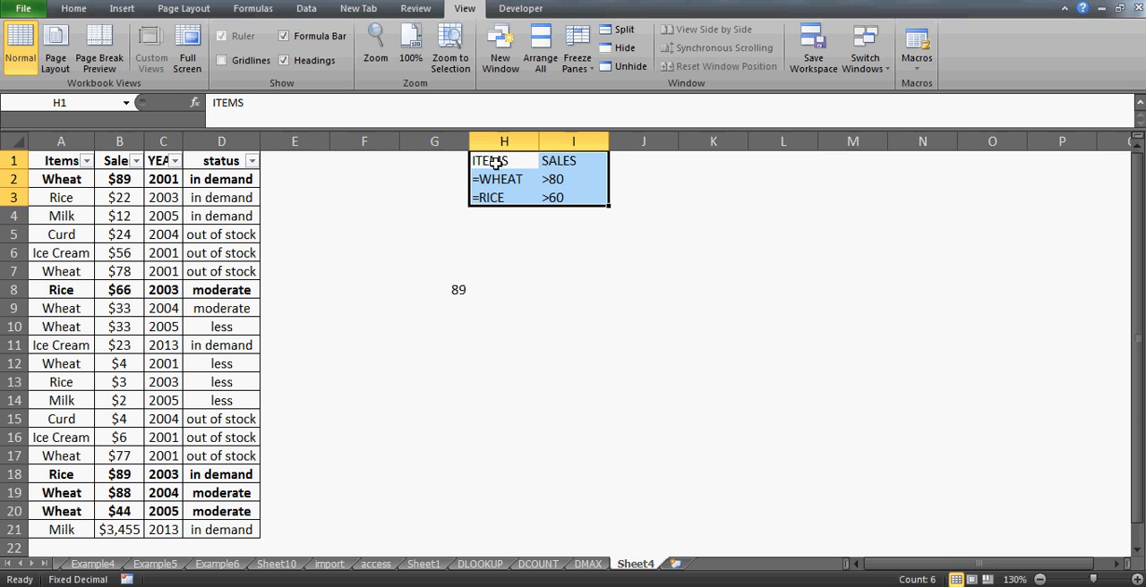
{"action": "key", "text": "alt+d"}
{"action": "key", "text": "f"}
{"action": "key", "text": "f"}
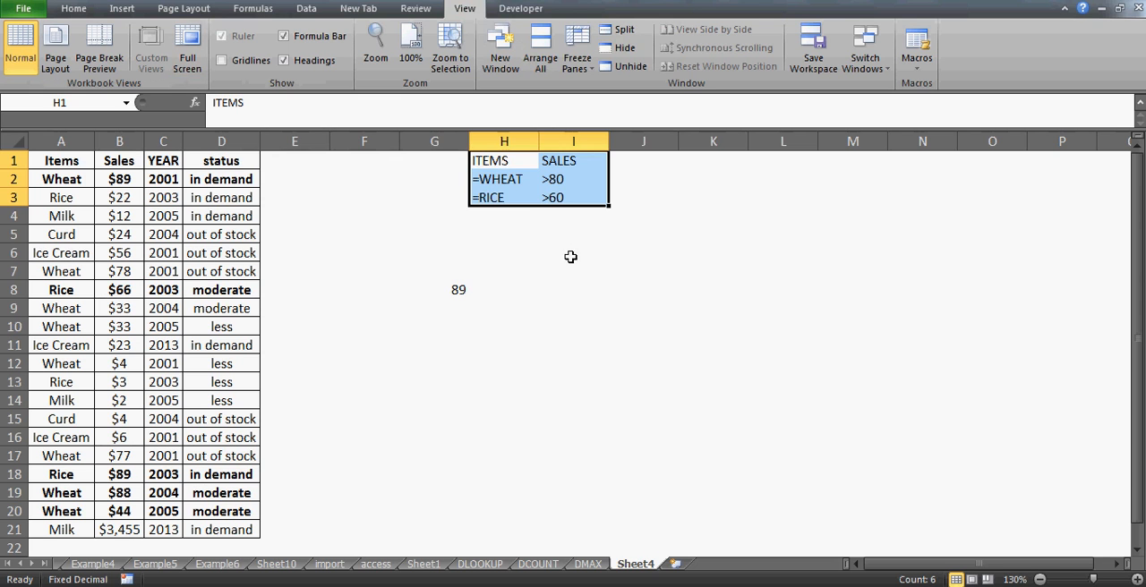
- Review the DMAX formula in G8 and enter IN DEMAND in cell K1
{"action": "left_click", "coordinate": [458, 287]}
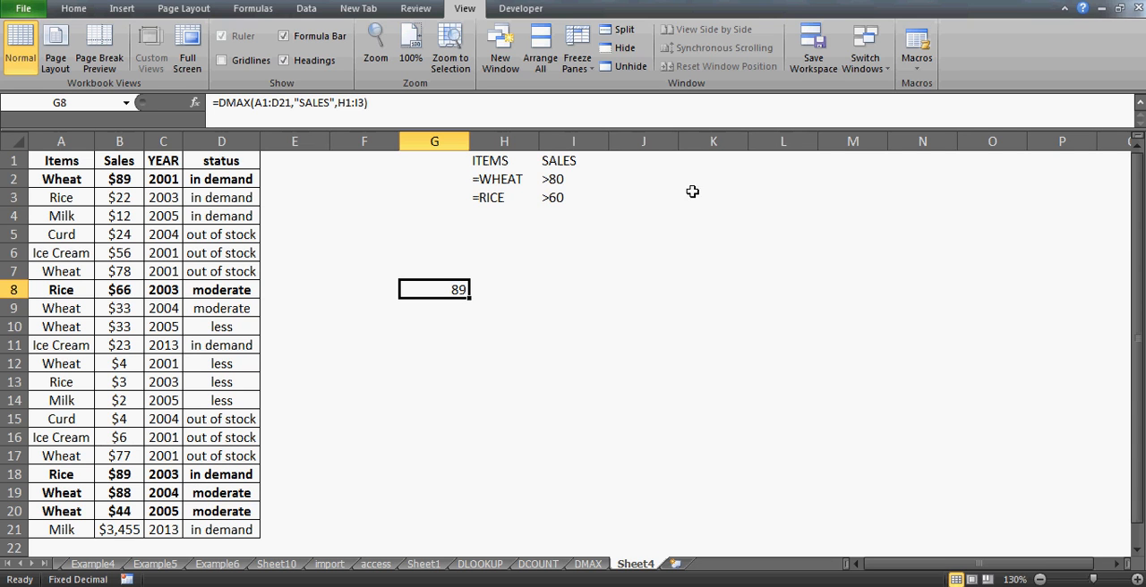
{"action": "left_click", "coordinate": [711, 162]}
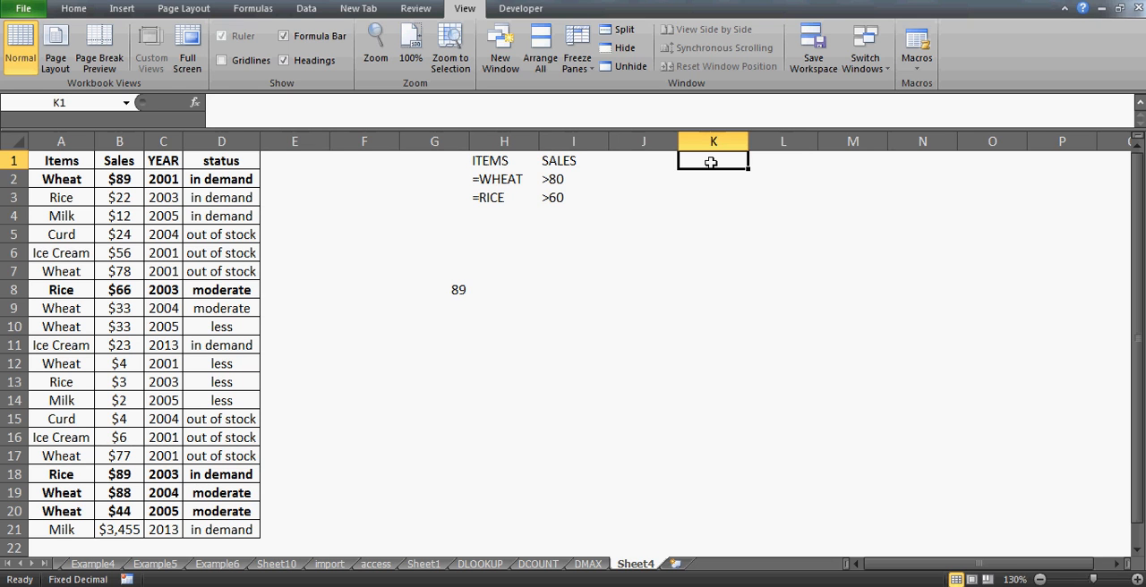
{"action": "type", "text": "IN "}
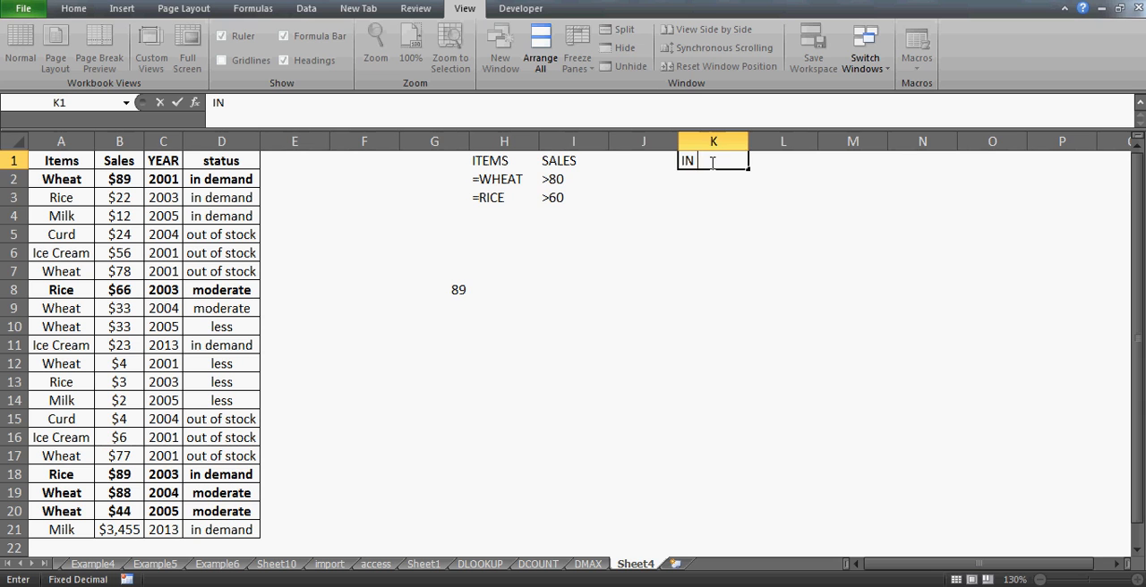
{"action": "type", "text": "DEMAND"}
{"action": "key", "text": "BackSpace"}
{"action": "type", "text": "ND"}
{"action": "key", "text": "Return"}
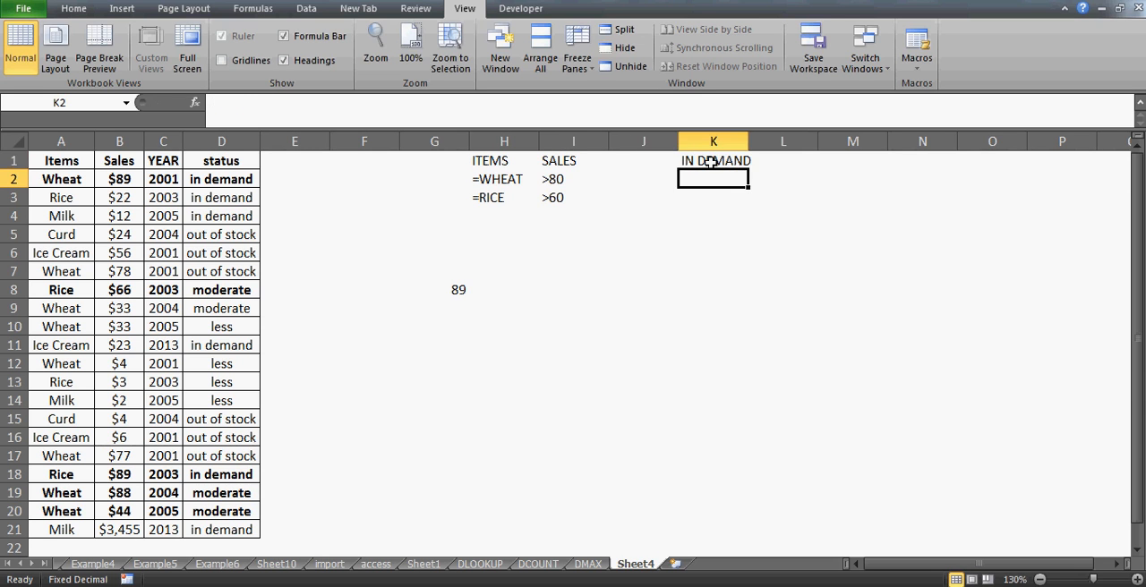
- Replace the entry in K1 with the header Status and enter IN DEMAND in K2
{"action": "left_click", "coordinate": [709, 162]}
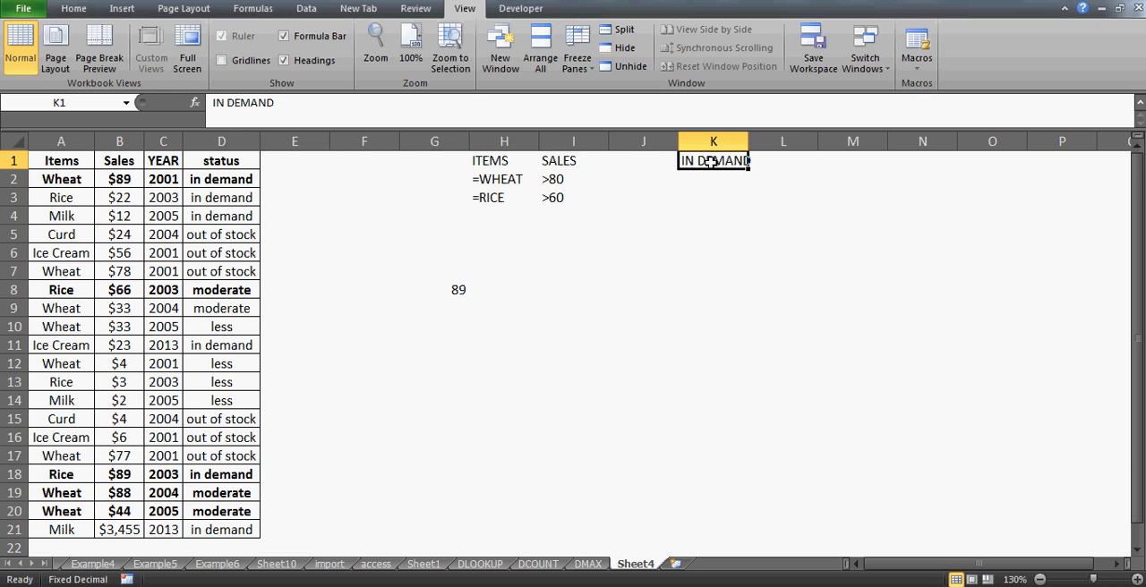
{"action": "key", "text": "Delete"}
{"action": "key", "text": "Return"}
{"action": "left_click", "coordinate": [710, 162]}
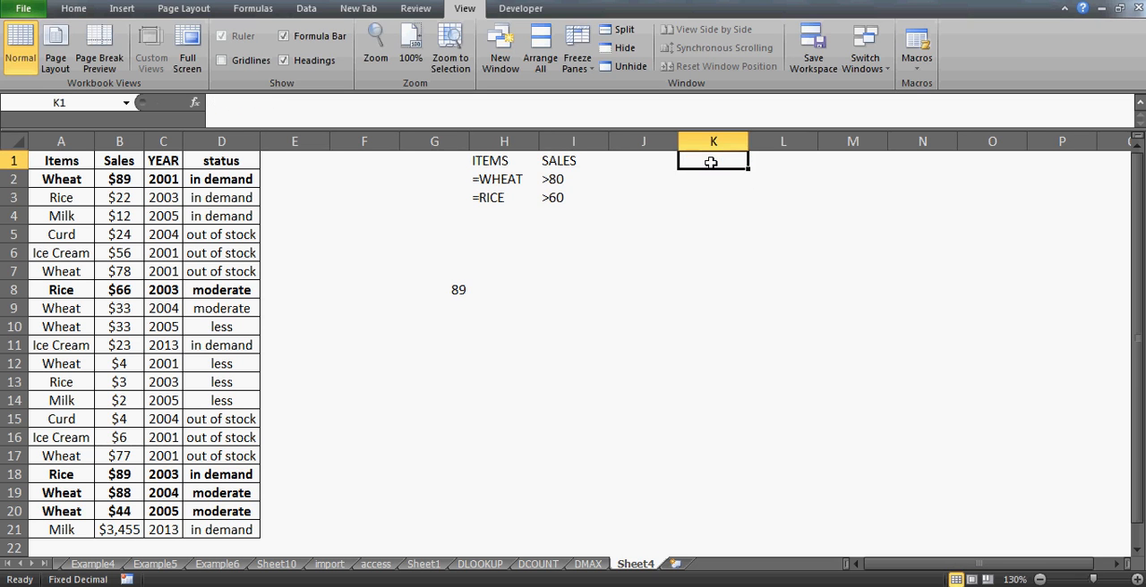
{"action": "type", "text": "Status"}
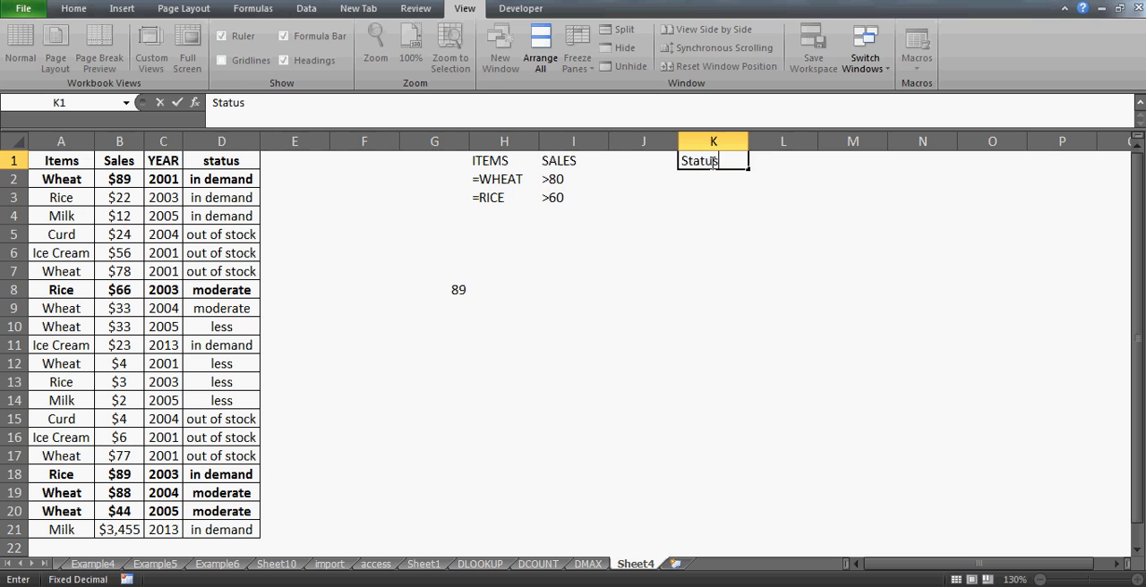
{"action": "key", "text": "Return"}
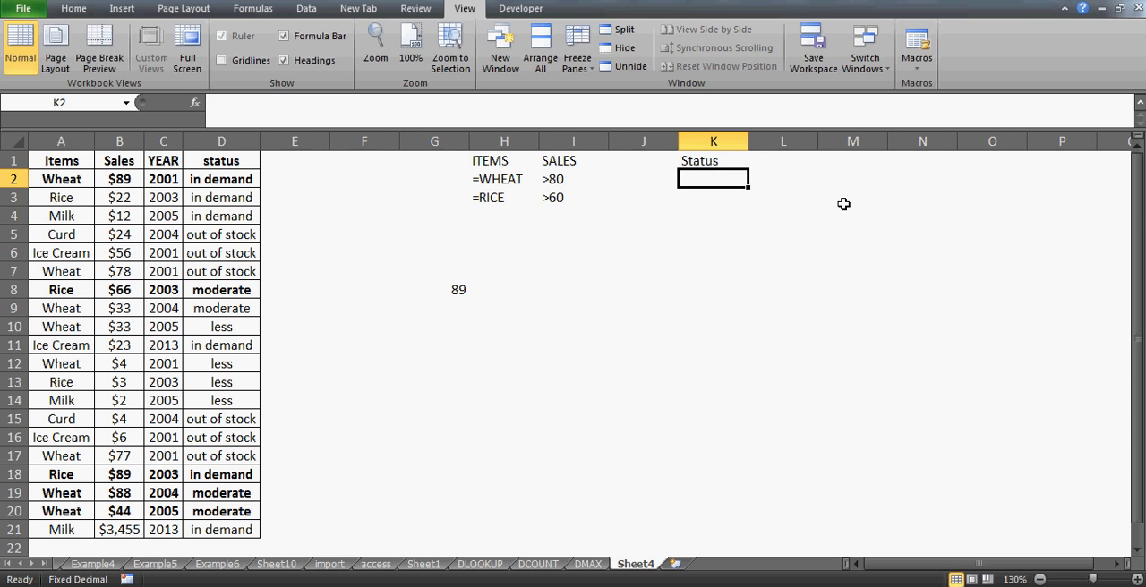
{"action": "type", "text": "I"}
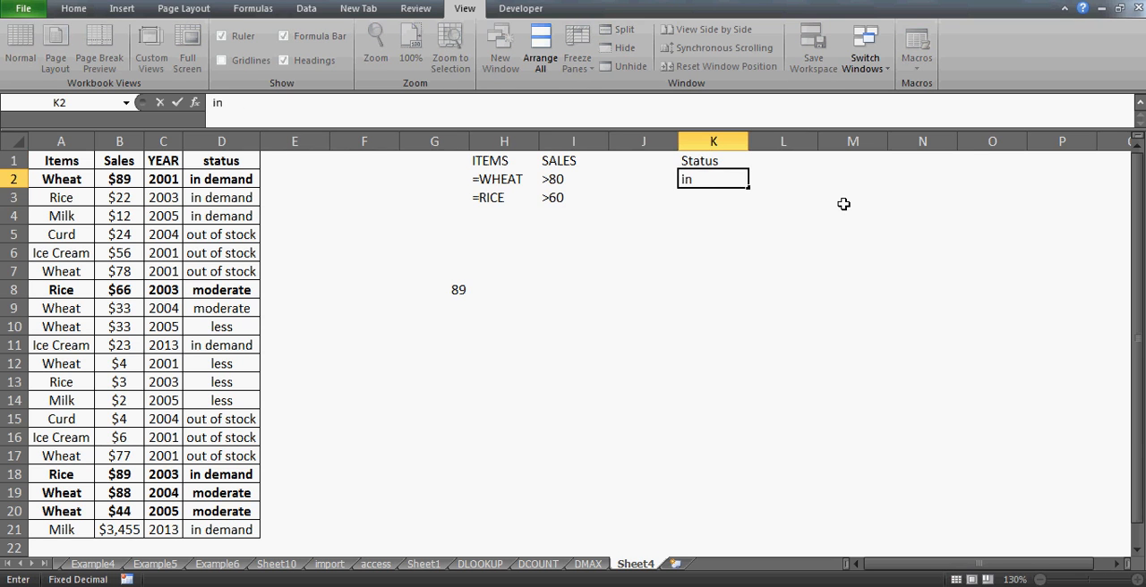
{"action": "type", "text": "N DEMAND"}
{"action": "key", "text": "Return"}
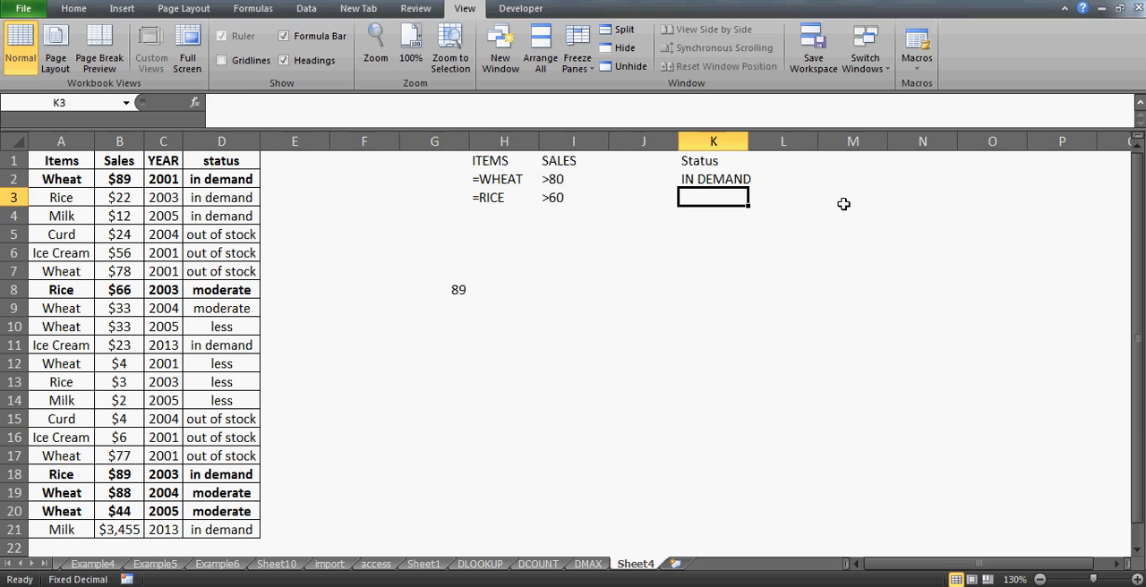
- Begin a DMAX formula in K8 with the sales table A1:D21 as its database
{"action": "key", "text": "Up"}
{"action": "key", "text": "Down"}
{"action": "key", "text": "Down"}
{"action": "key", "text": "Down"}
{"action": "key", "text": "Down"}
{"action": "key", "text": "Down"}
{"action": "key", "text": "Down"}
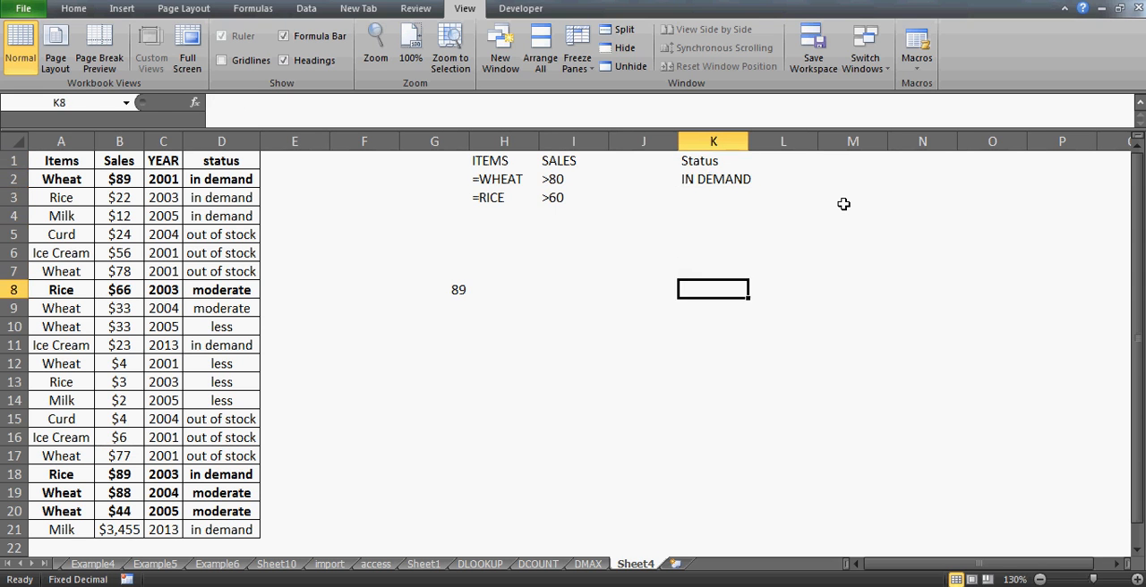
{"action": "type", "text": "=DMAX("}
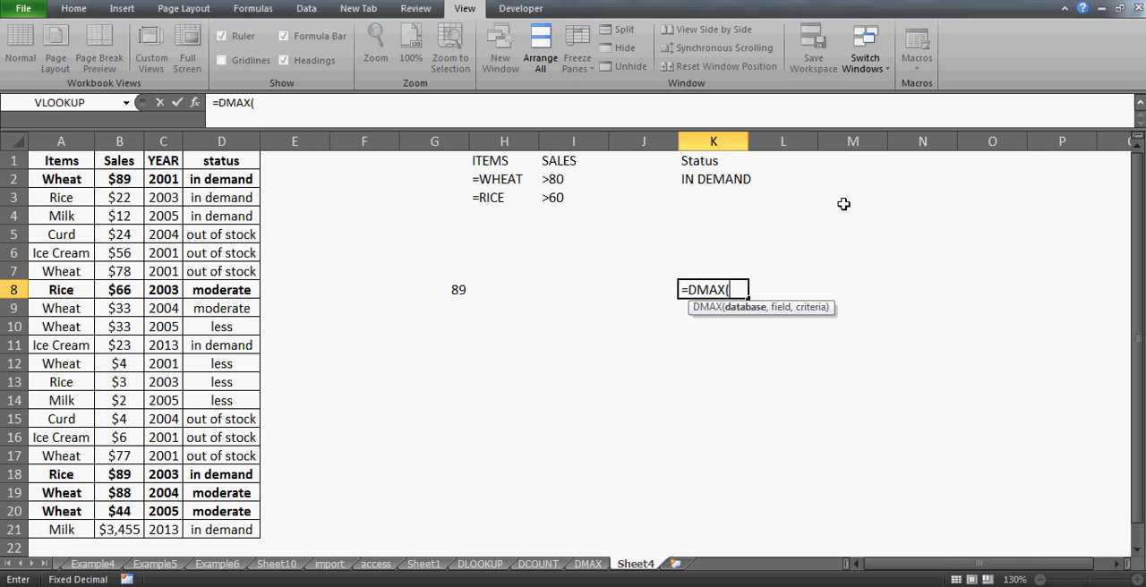
{"action": "left_click", "coordinate": [78, 161]}
{"action": "key", "text": "shift+Right"}
{"action": "key", "text": "shift+Right"}
{"action": "key", "text": "shift+Right"}
{"action": "key", "text": "ctrl+shift+Down"}
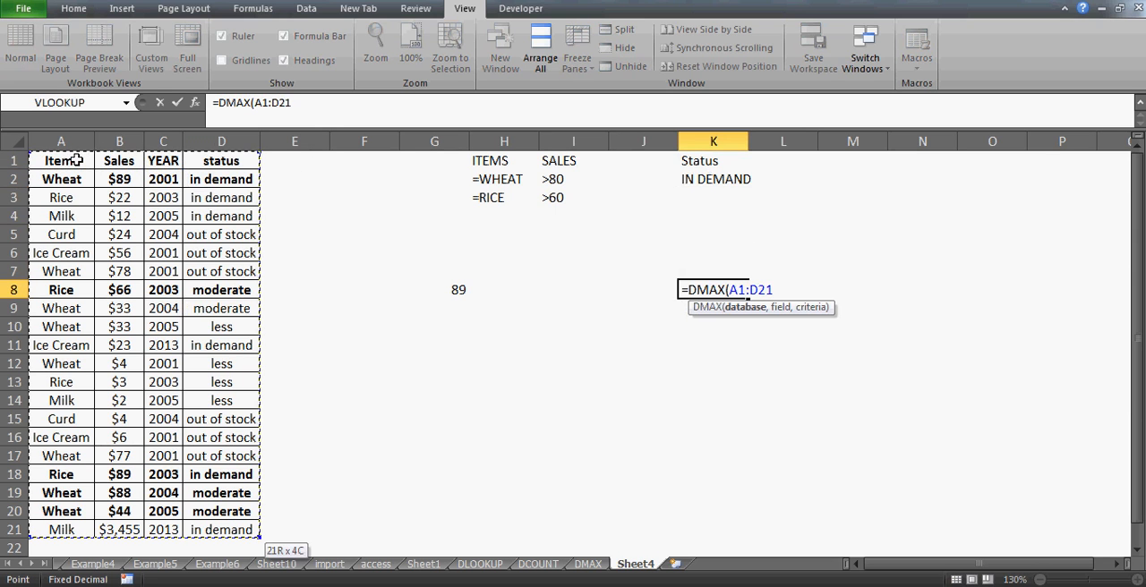
- Complete the DMAX formula in K8 with "Sales" as the field and K1:K2 as the criteria
{"action": "type", "text": ","}
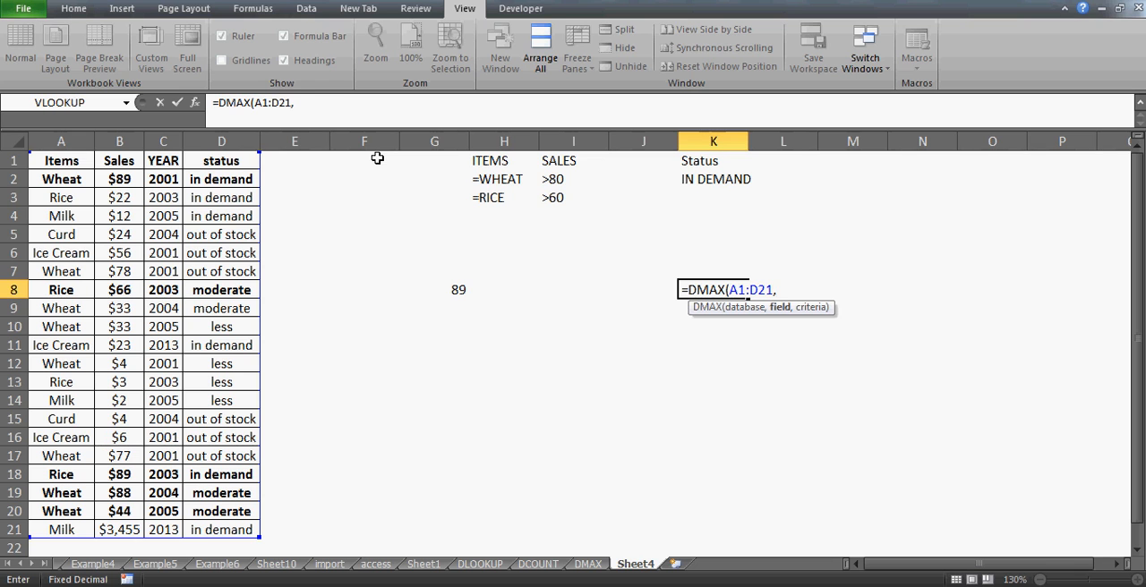
{"action": "type", "text": "\"Sales\","}
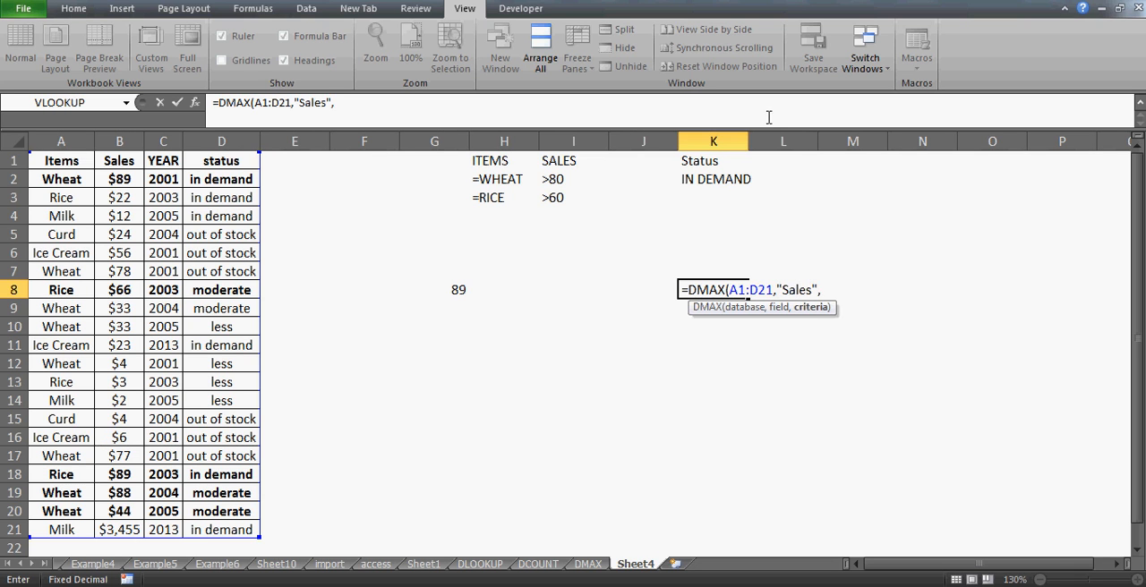
{"action": "left_click", "coordinate": [716, 160]}
{"action": "left_click_drag", "start_coordinate": [716, 160], "coordinate": [716, 180]}
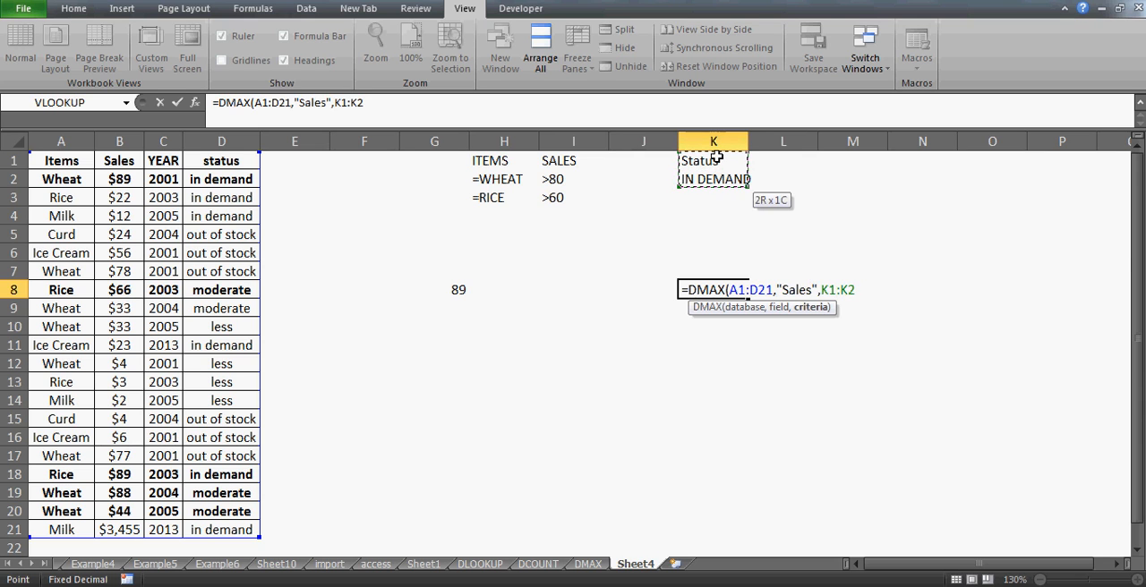
{"action": "type", "text": ")"}
{"action": "key", "text": "Return"}
{"action": "key", "text": "Up"}
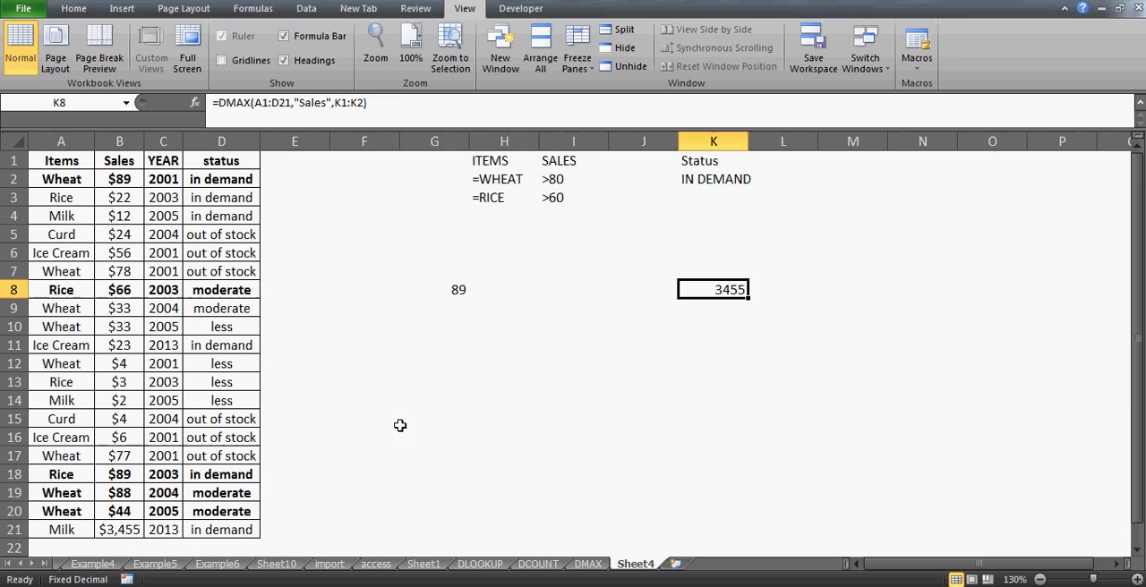
- Examine the milk record in row 21 and compare its sales value with the DMAX result in K8
{"action": "left_click", "coordinate": [118, 531]}
{"action": "key", "text": "Left"}
{"action": "key", "text": "Right"}
{"action": "key", "text": "Right"}
{"action": "key", "text": "Left"}
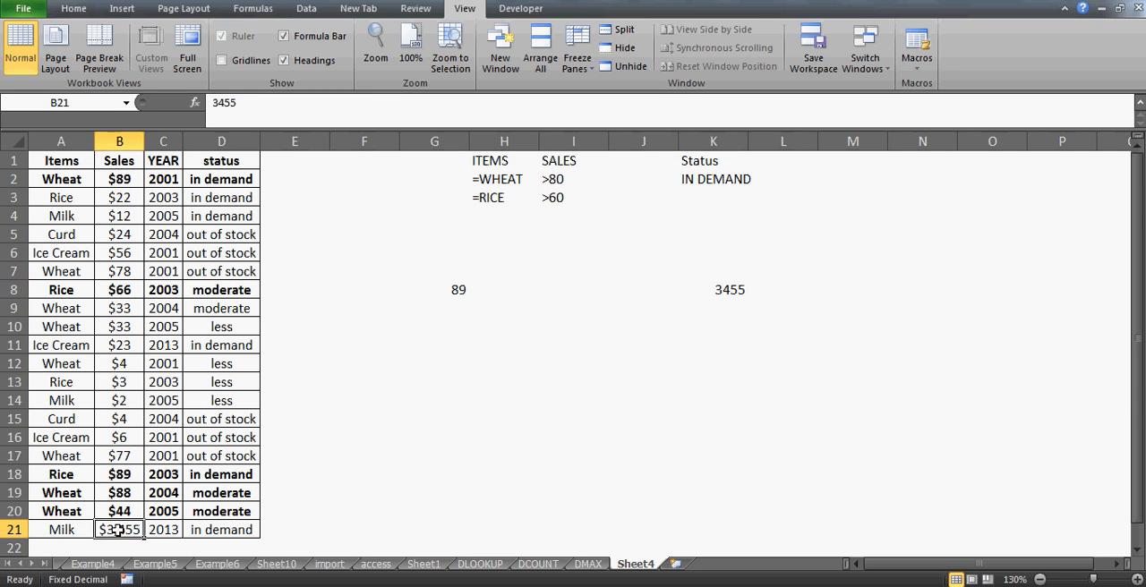
{"action": "key", "text": "Right"}
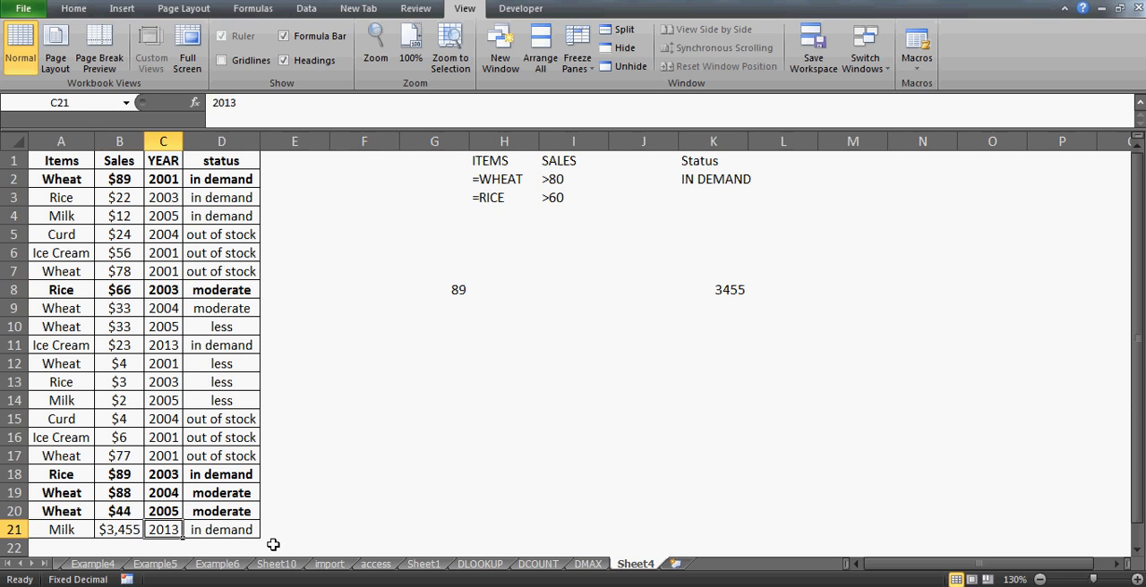
{"action": "left_click", "coordinate": [738, 293]}
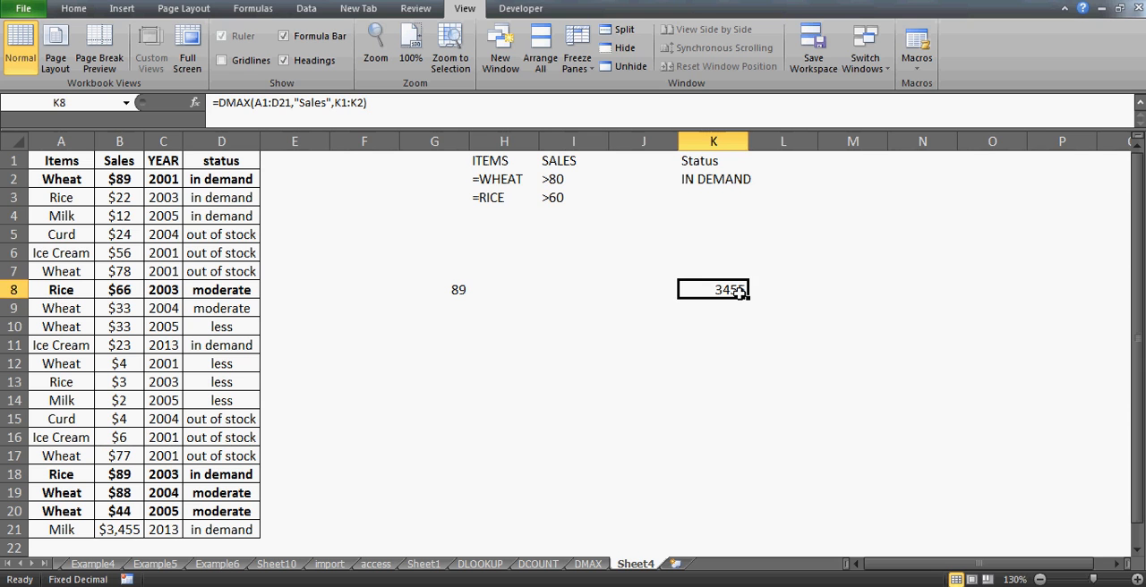
{"action": "key", "text": "Down"}
{"action": "key", "text": "Down"}
{"action": "key", "text": "Down"}
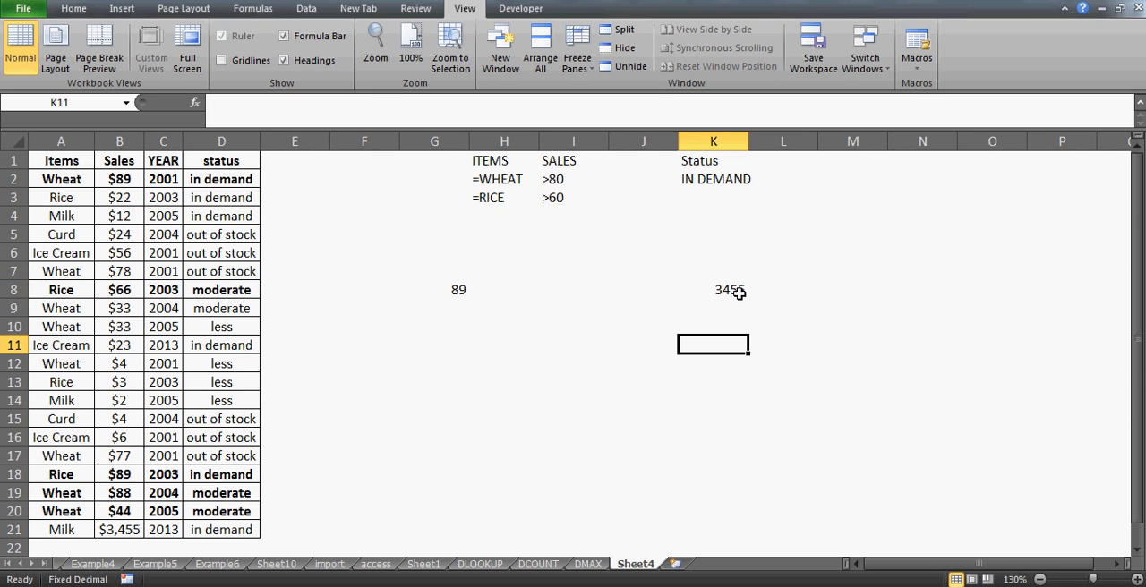
{"action": "type", "text": "=dget"}
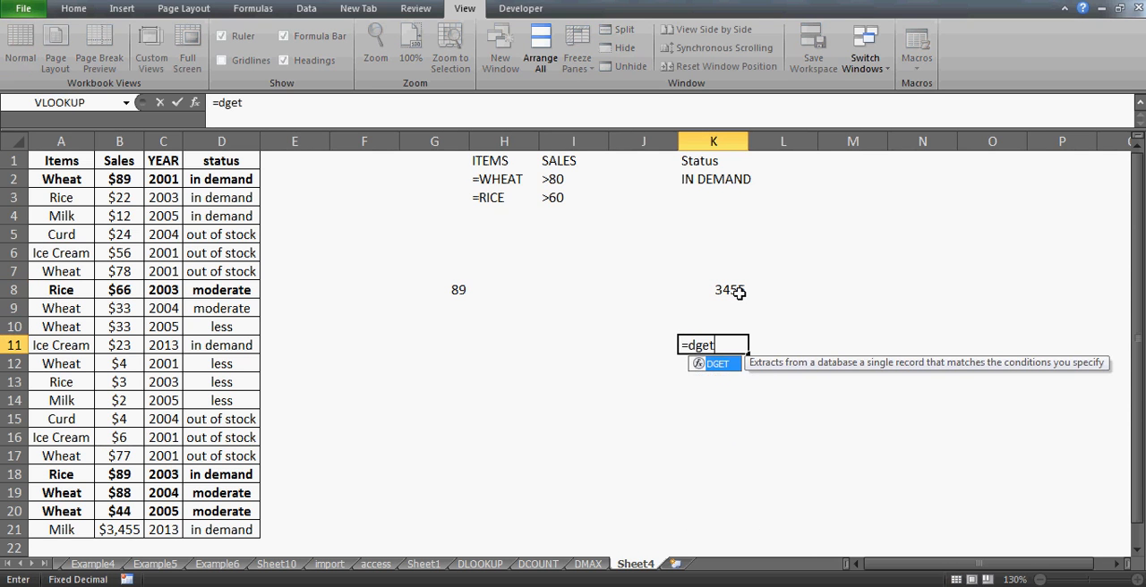
{"action": "key", "text": "Escape"}
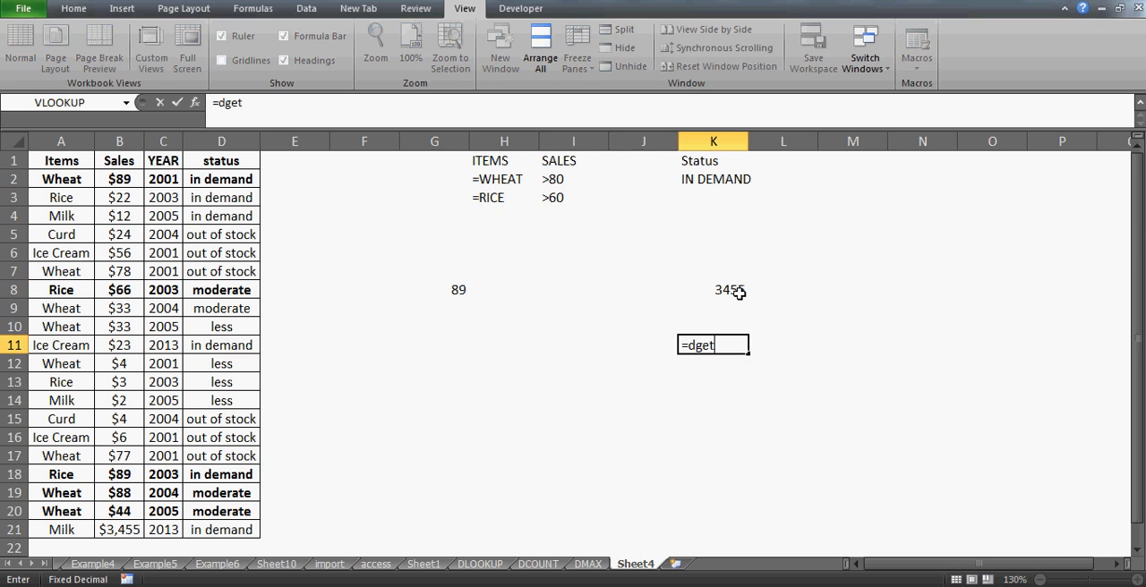
{"action": "key", "text": "Escape"}
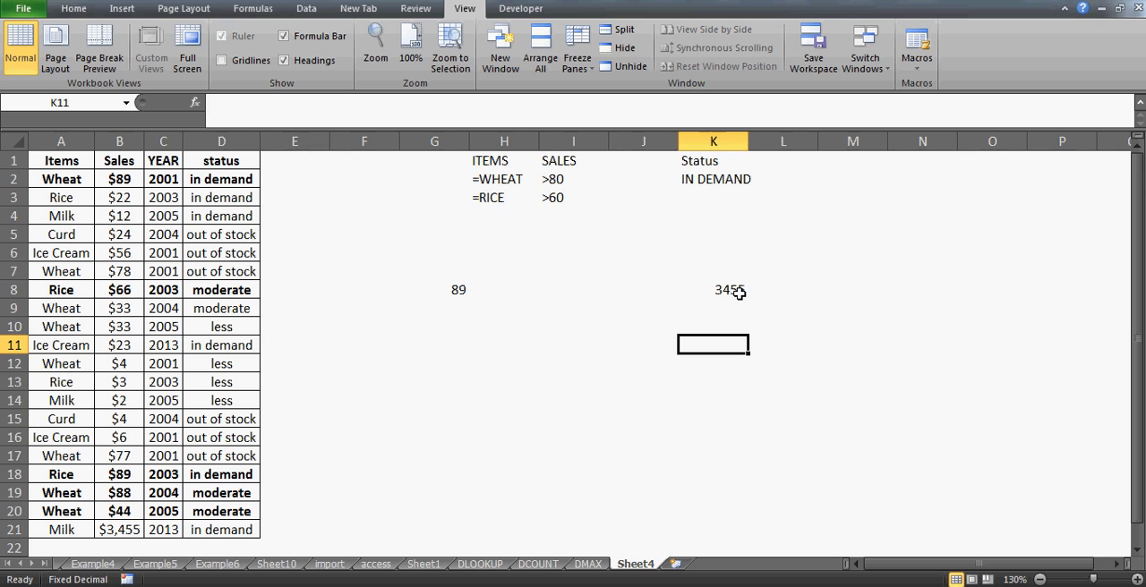
- Review the DMAX formula in K8 and the wheat item and sales criteria in H1:I2
{"action": "left_click", "coordinate": [726, 291]}
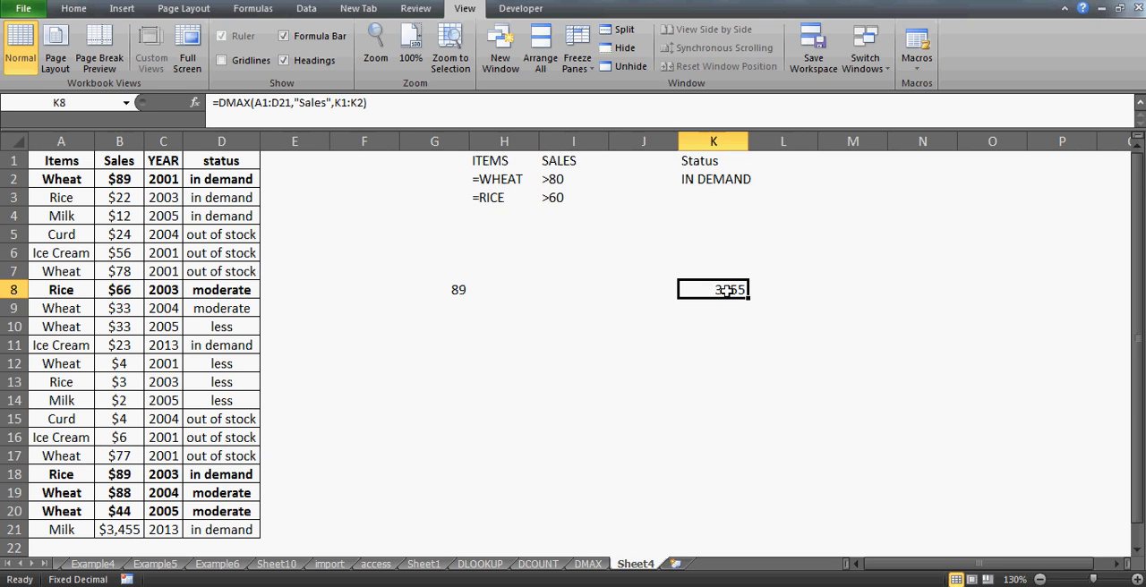
{"action": "left_click", "coordinate": [392, 159]}
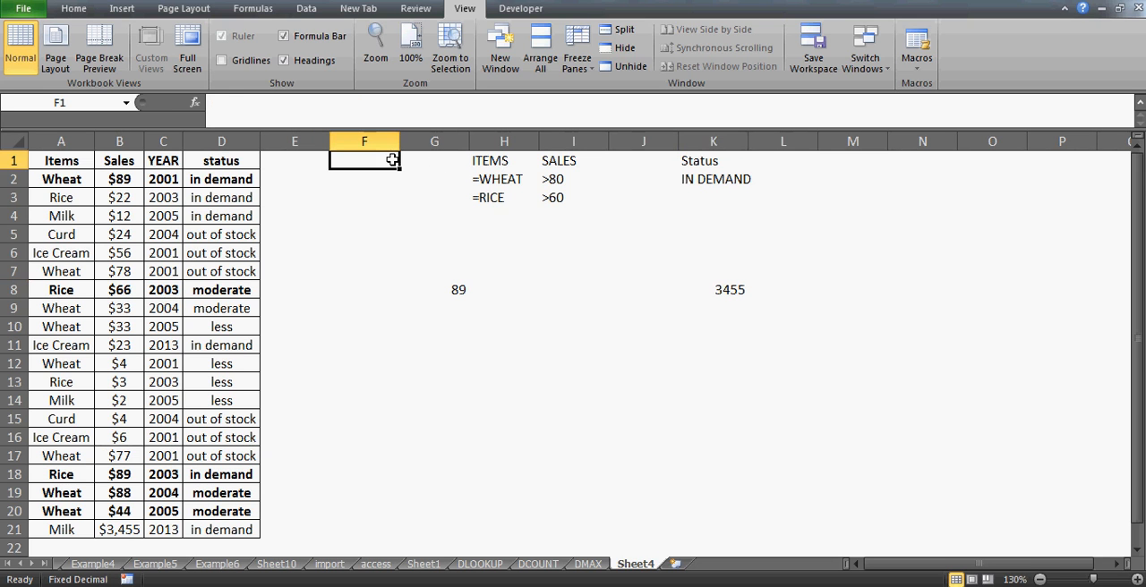
{"action": "key", "text": "Right"}
{"action": "key", "text": "Right"}
{"action": "key", "text": "Right"}
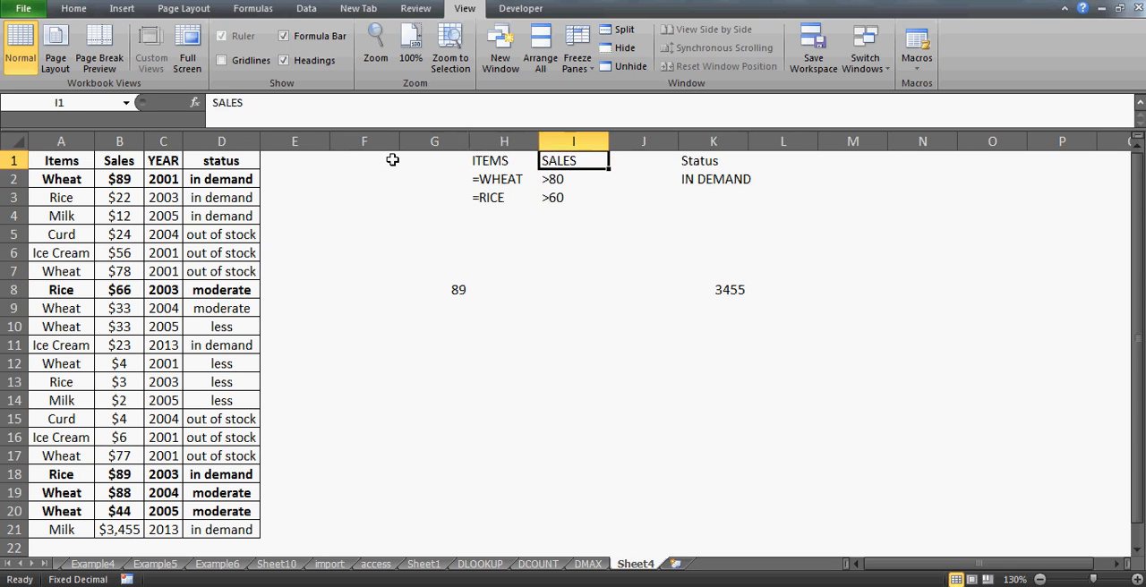
{"action": "key", "text": "Left"}
{"action": "key", "text": "Down"}
{"action": "key", "text": "Right"}
{"action": "key", "text": "Left"}
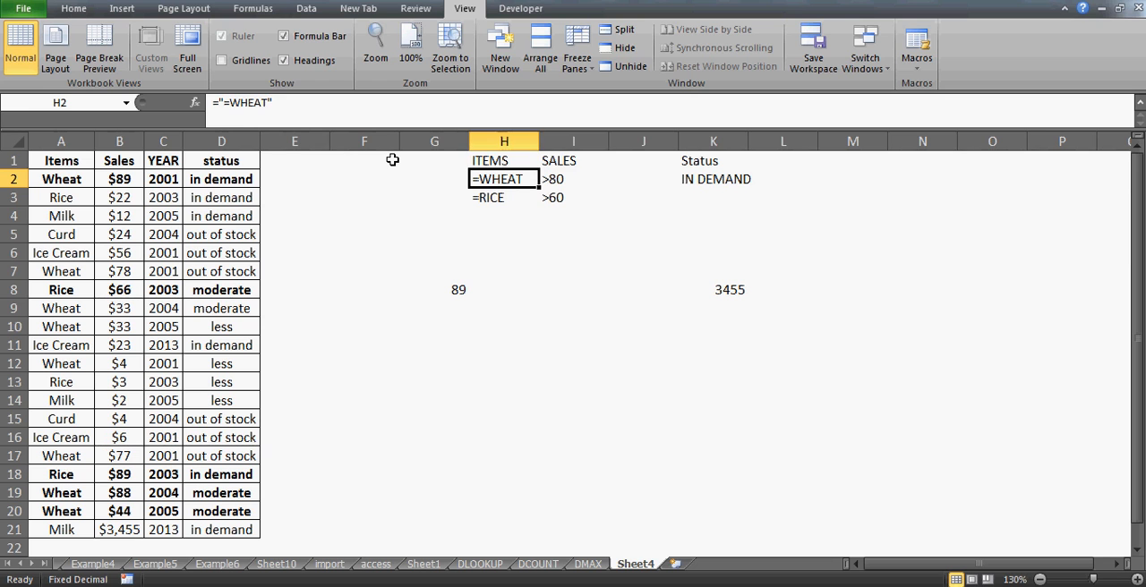
{"action": "key", "text": "Right"}
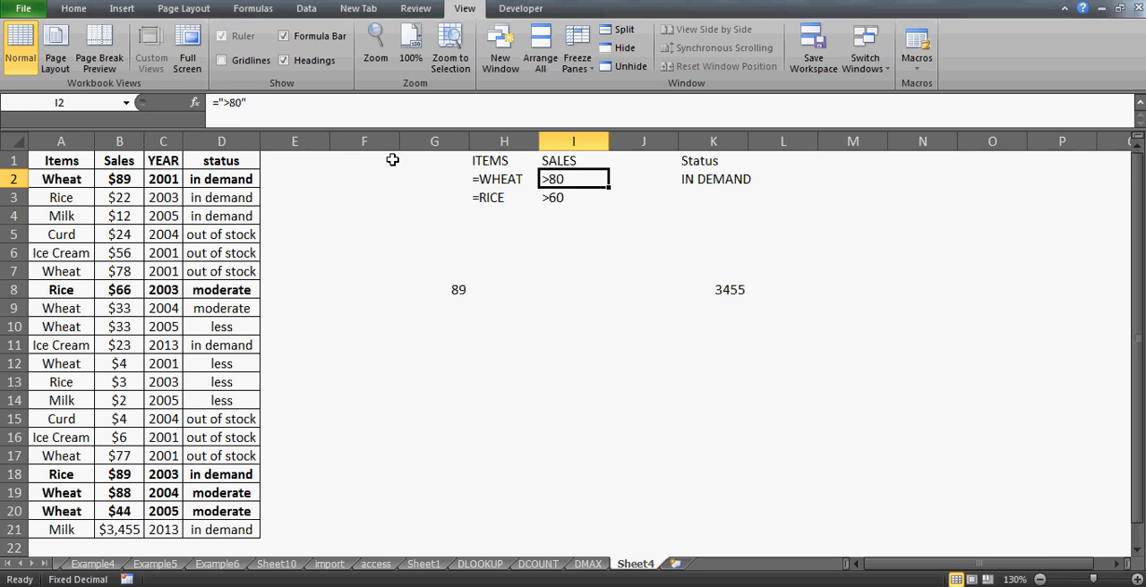
- Insert three blank columns at column F, between the sales table and the existing criteria ranges
{"action": "key", "text": "Up"}
{"action": "key", "text": "Right"}
{"action": "key", "text": "Left"}
{"action": "key", "text": "Left"}
{"action": "key", "text": "Left"}
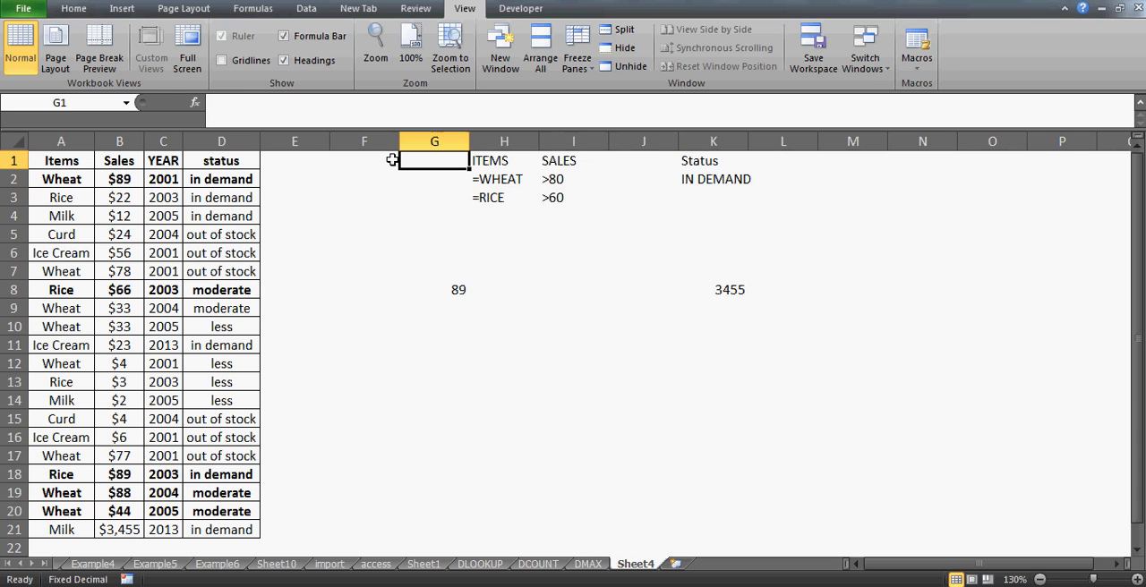
{"action": "key", "text": "Left"}
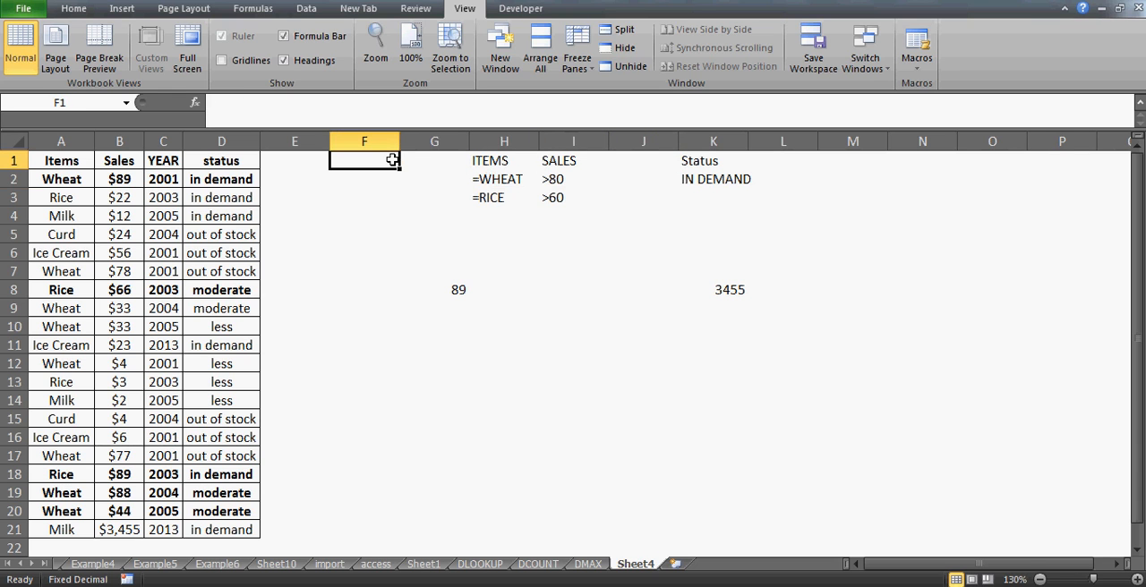
{"action": "key", "text": "alt+i"}
{"action": "key", "text": "c"}
{"action": "key", "text": "alt+i"}
{"action": "key", "text": "c"}
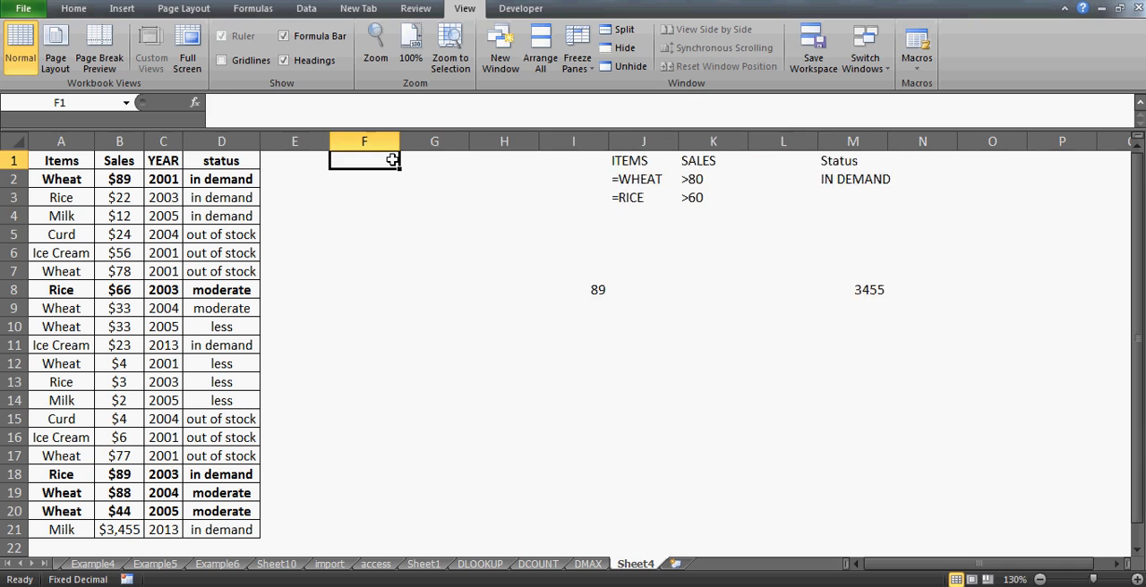
{"action": "key", "text": "alt+i"}
{"action": "type", "text": "c"}
{"action": "type", "text": "items"}
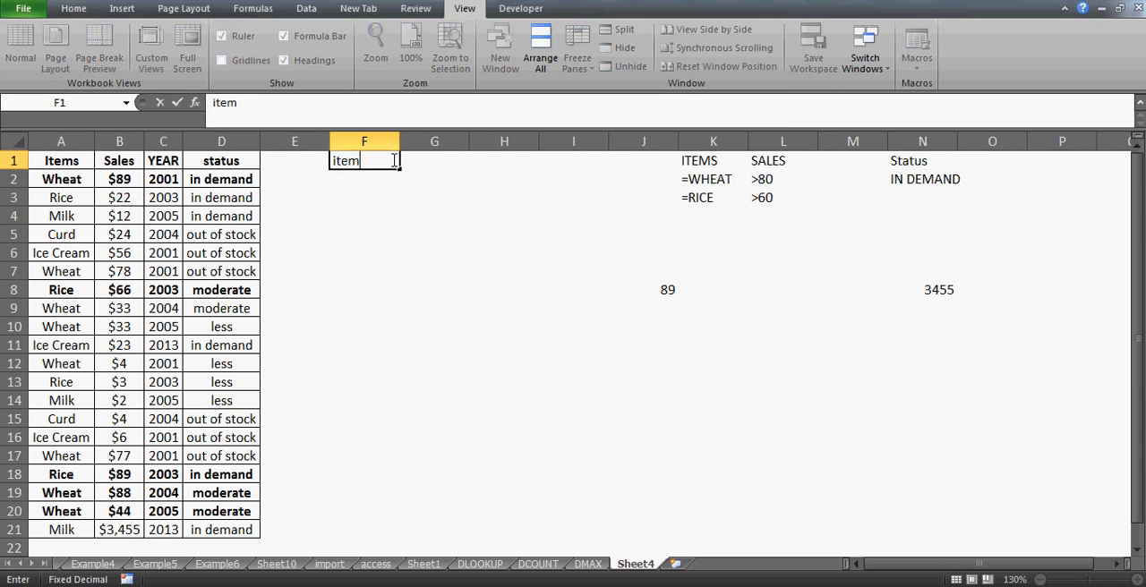
- Enter the criteria header items in cell F1
{"action": "key", "text": "Return"}
{"action": "key", "text": "Up"}
{"action": "key", "text": "Right"}
{"action": "type", "text": "sales"}
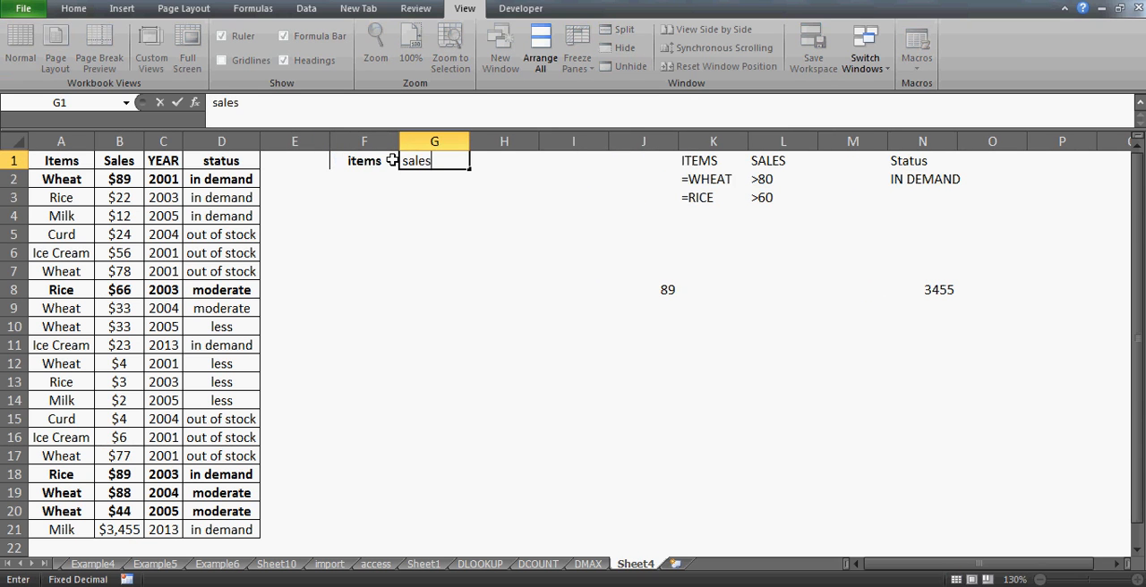
{"action": "key", "text": "Return"}
{"action": "key", "text": "Up"}
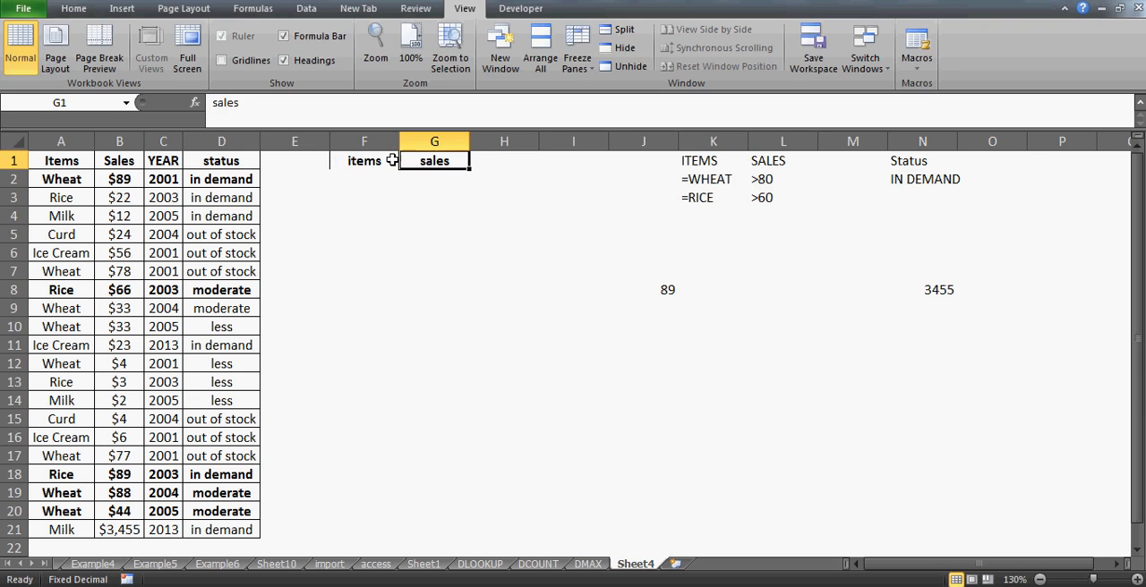
- Set the second criteria header in G1 to year
{"action": "type", "text": "yar"}
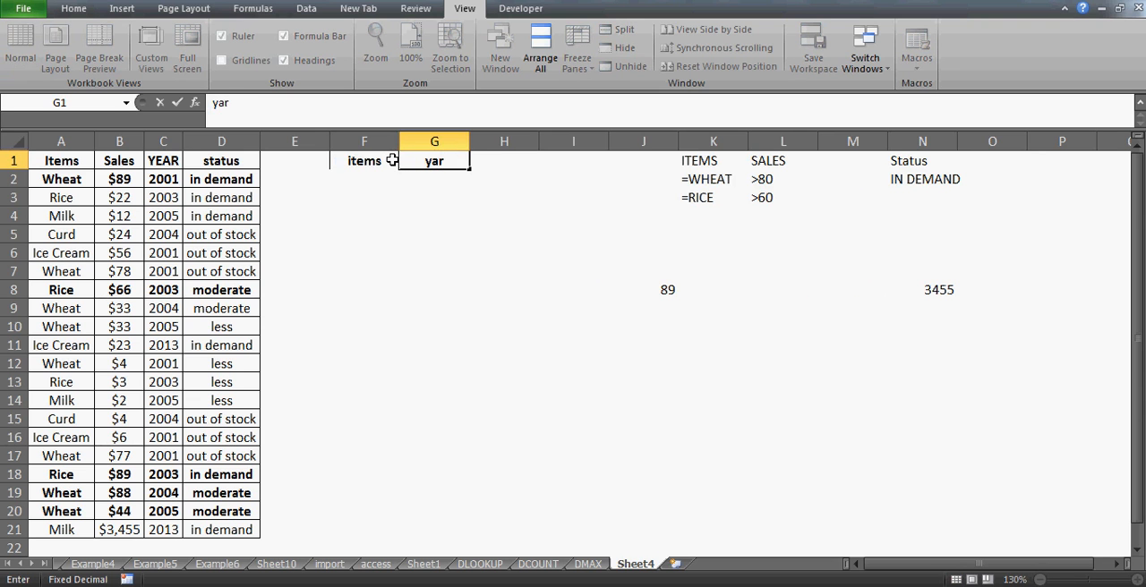
{"action": "key", "text": "BackSpace"}
{"action": "key", "text": "BackSpace"}
{"action": "type", "text": "ear"}
{"action": "key", "text": "Return"}
- Enter wheat, rice and curd under the items criteria header in F2:F4
{"action": "key", "text": "Left"}
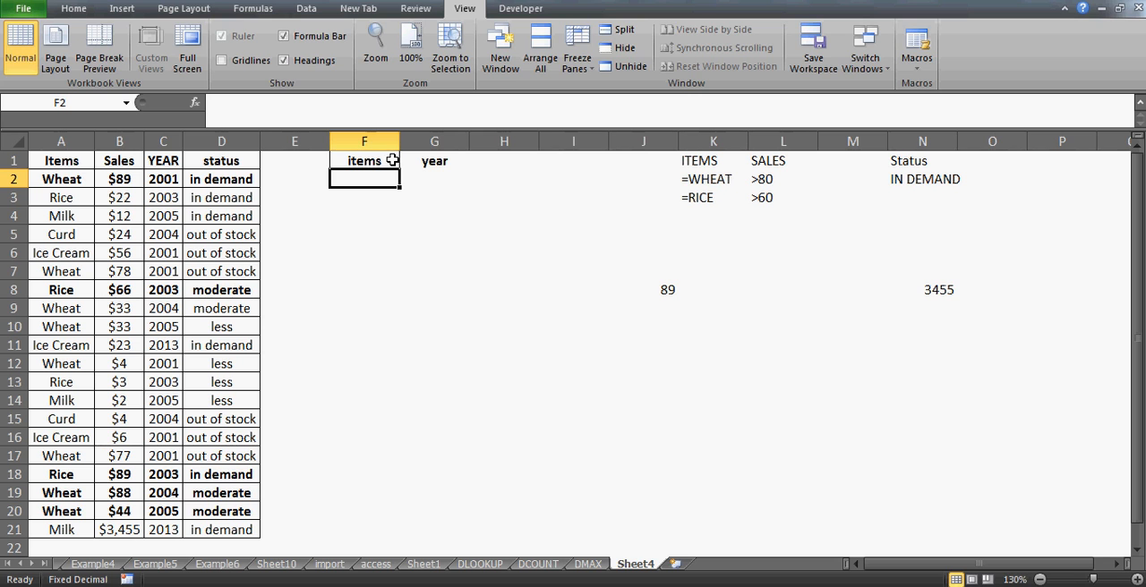
{"action": "type", "text": "weha"}
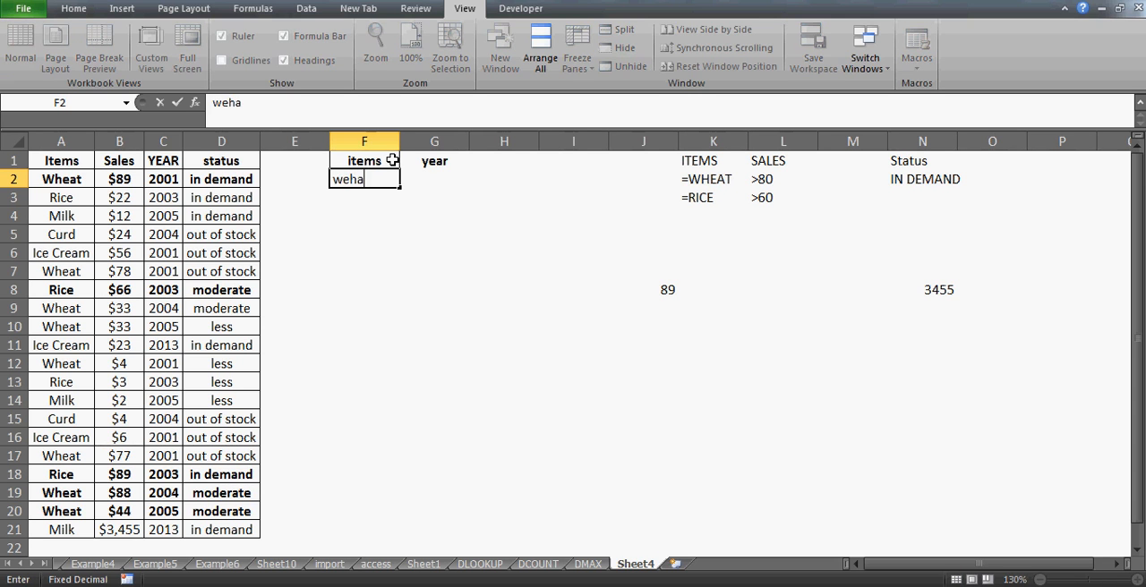
{"action": "key", "text": "BackSpace"}
{"action": "key", "text": "BackSpace"}
{"action": "key", "text": "BackSpace"}
{"action": "type", "text": "heat"}
{"action": "key", "text": "Return"}
{"action": "type", "text": "rice"}
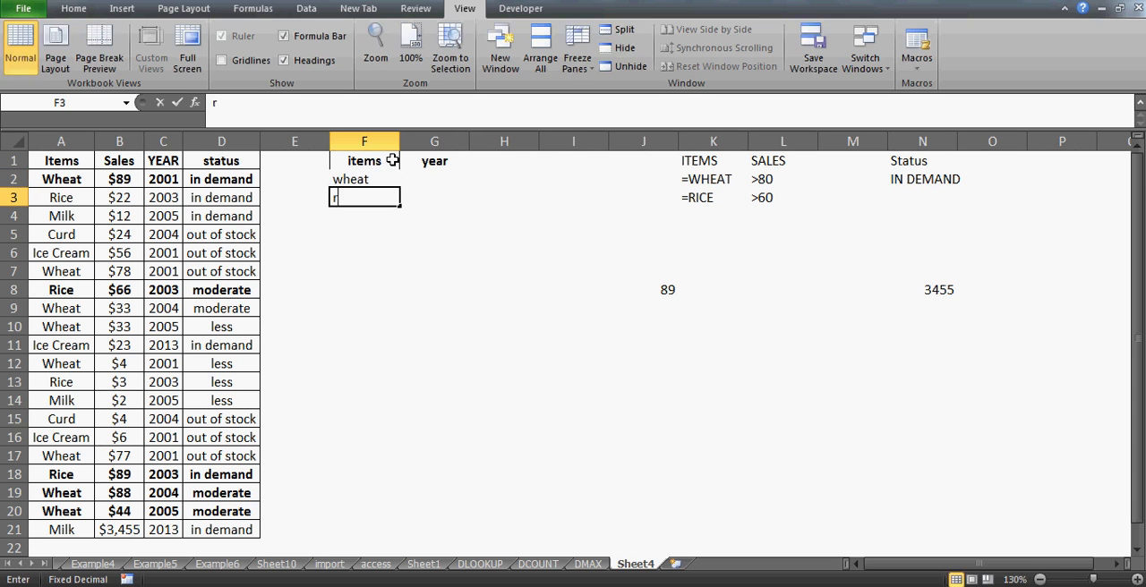
{"action": "key", "text": "Return"}
{"action": "type", "text": "curd"}
{"action": "key", "text": "Return"}
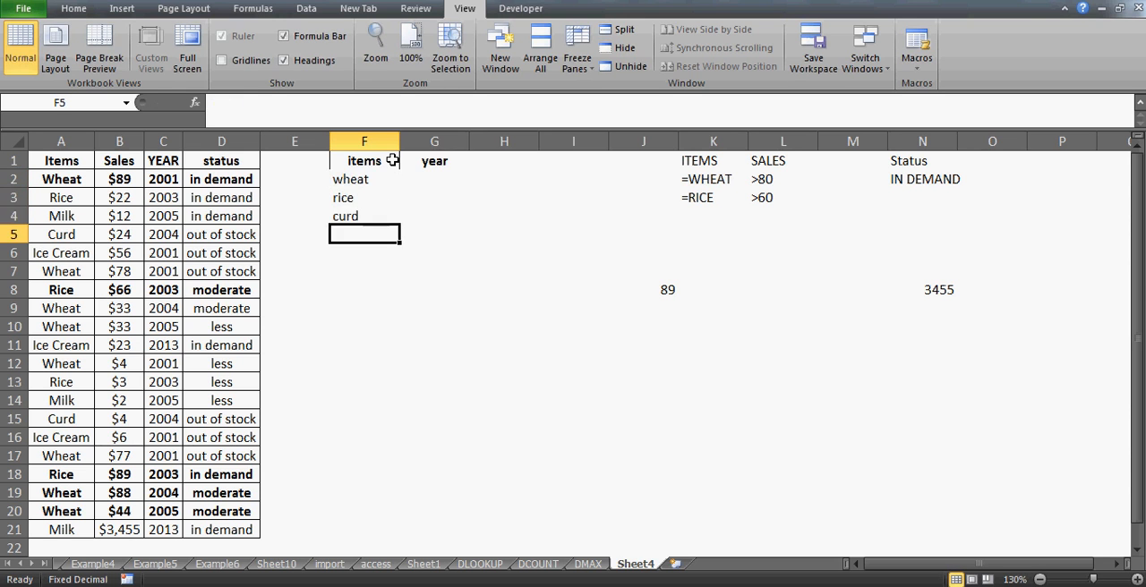
- Enter >1999 as the year criterion for rice in G3
{"action": "key", "text": "Up"}
{"action": "key", "text": "Up"}
{"action": "key", "text": "Up"}
{"action": "key", "text": "Right"}
{"action": "key", "text": "Down"}
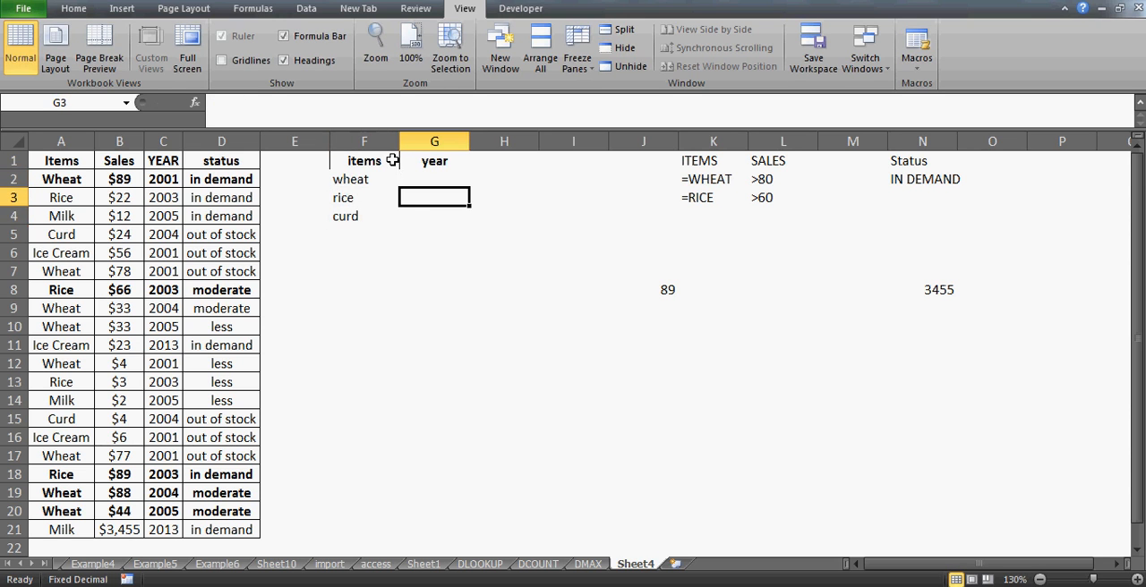
{"action": "type", "text": ">"}
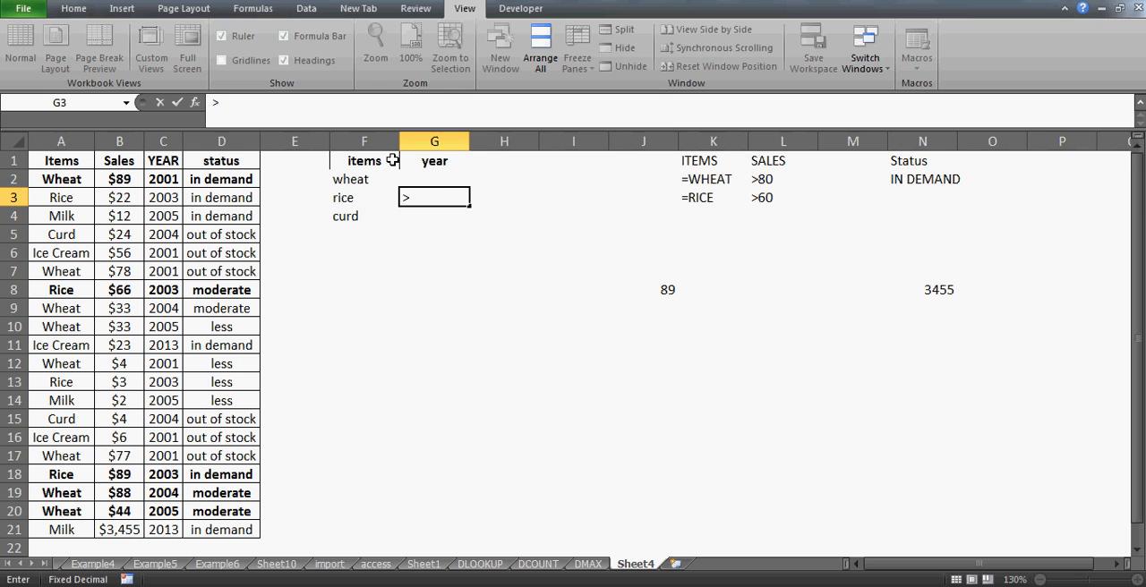
{"action": "type", "text": "1999"}
{"action": "key", "text": "Return"}
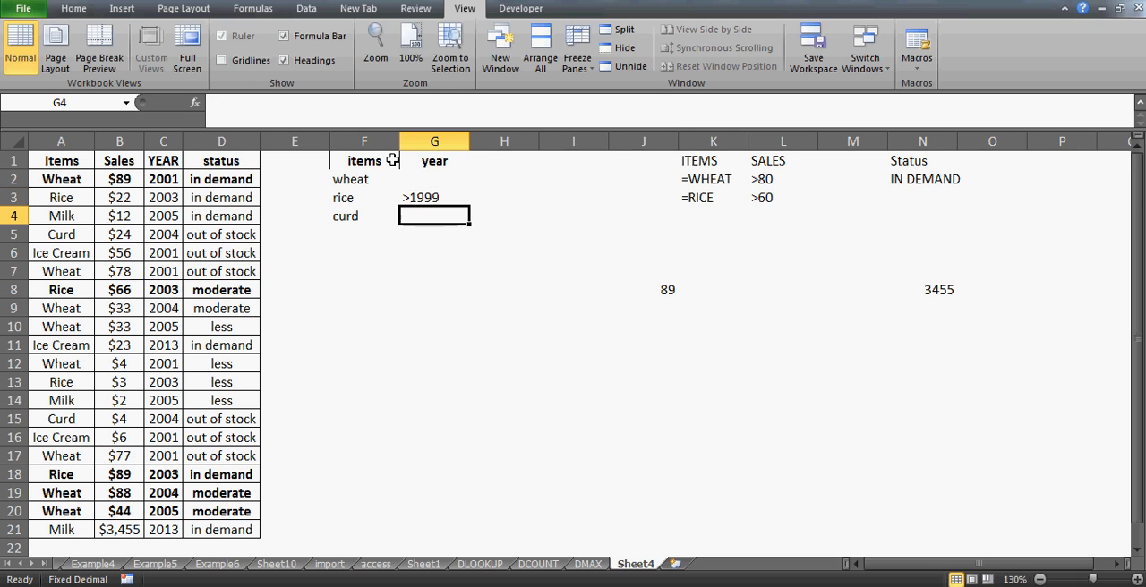
- Enter the formula ="">1996 as the year criterion for curd in G4
{"action": "type", "text": "="}
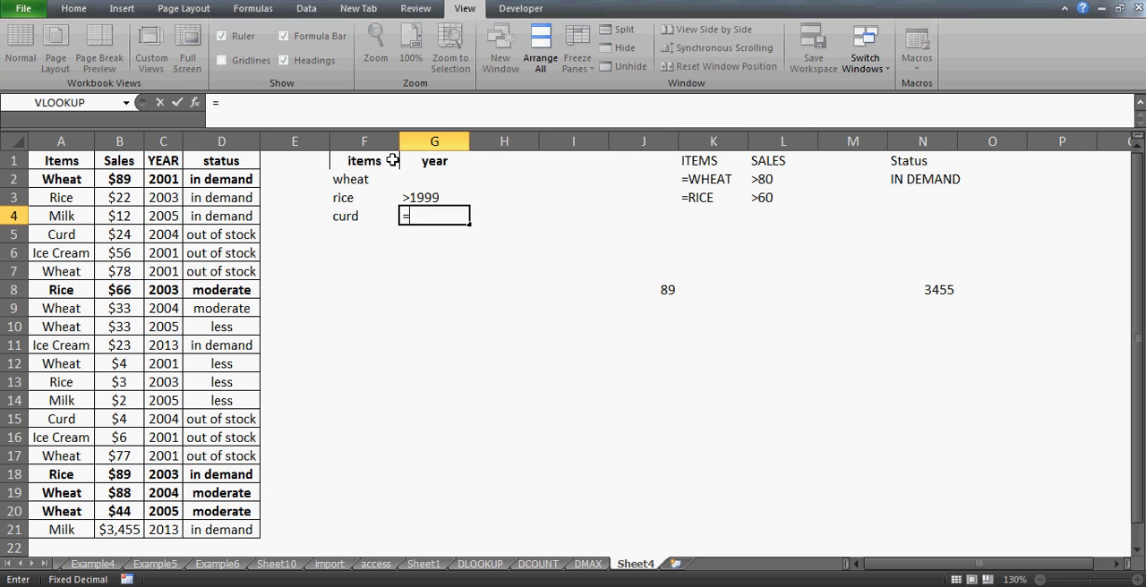
{"action": "type", "text": "\"\""}
{"action": "type", "text": ">"}
{"action": "type", "text": "199"}
{"action": "type", "text": "6"}
{"action": "key", "text": "Return"}
{"action": "key", "text": "Return"}
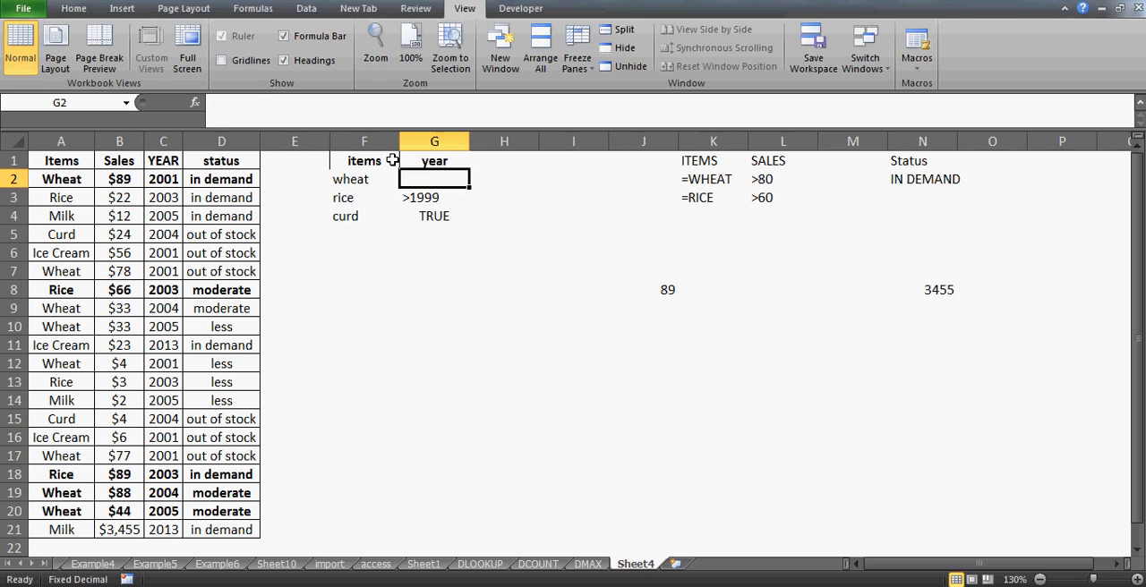
- Correct the curd year criterion in G4 to the quoted formula =">1996"
{"action": "left_click", "coordinate": [280, 101]}
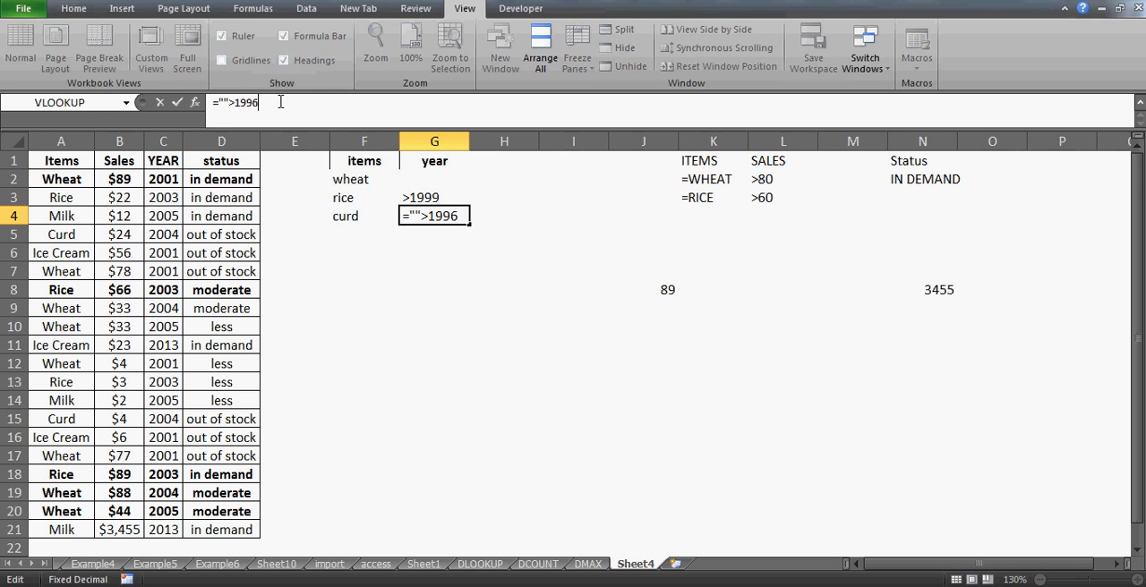
{"action": "type", "text": "\""}
{"action": "key", "text": "Left"}
{"action": "key", "text": "Left"}
{"action": "key", "text": "Left"}
{"action": "key", "text": "Left"}
{"action": "key", "text": "Left"}
{"action": "key", "text": "Left"}
{"action": "key", "text": "Left"}
{"action": "key", "text": "Delete"}
{"action": "key", "text": "Return"}
{"action": "key", "text": "Up"}
{"action": "key", "text": "Up"}
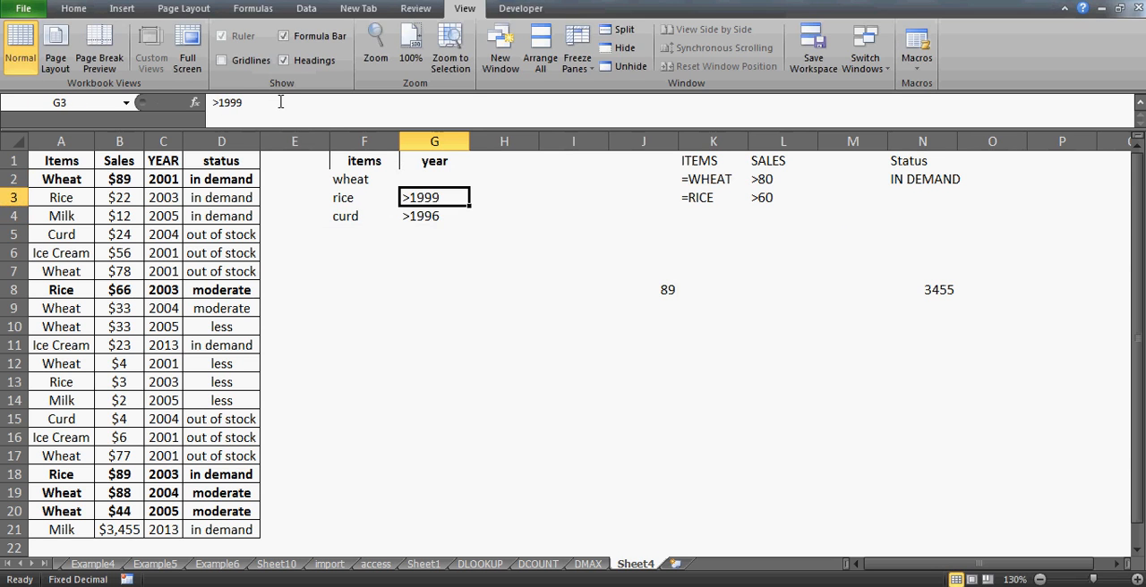
- Rewrite the rice year criterion in G3 as the quoted formula =">1999"
{"action": "left_click", "coordinate": [277, 102]}
{"action": "type", "text": "\""}
{"action": "key", "text": "Left"}
{"action": "key", "text": "Left"}
{"action": "key", "text": "Left"}
{"action": "key", "text": "Left"}
{"action": "key", "text": "Left"}
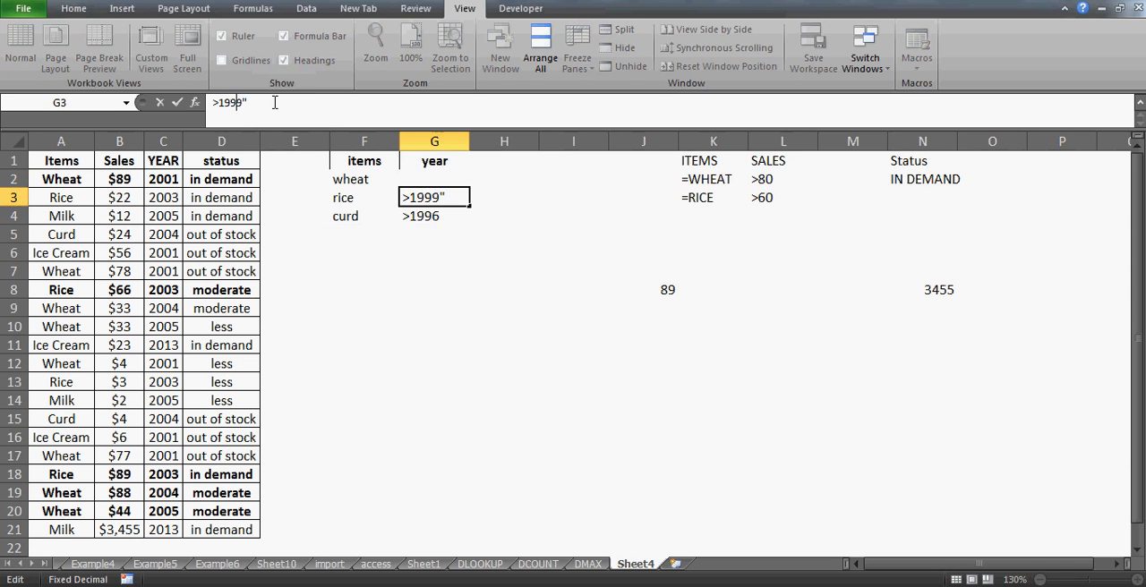
{"action": "key", "text": "Left"}
{"action": "type", "text": "\""}
{"action": "key", "text": "Left"}
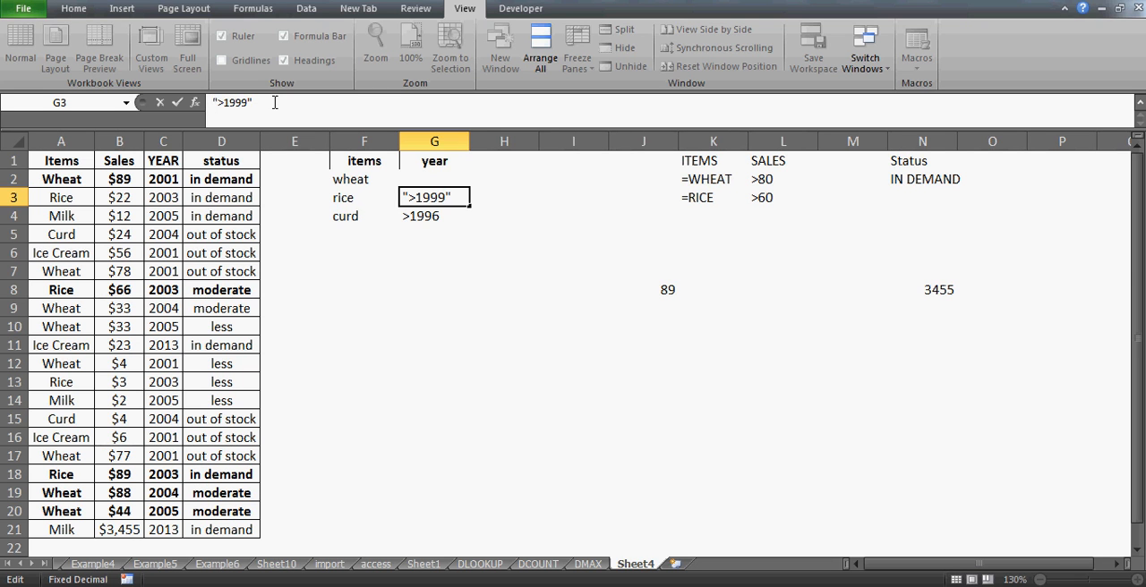
{"action": "type", "text": "="}
{"action": "key", "text": "Return"}
{"action": "key", "text": "Up"}
{"action": "key", "text": "Up"}
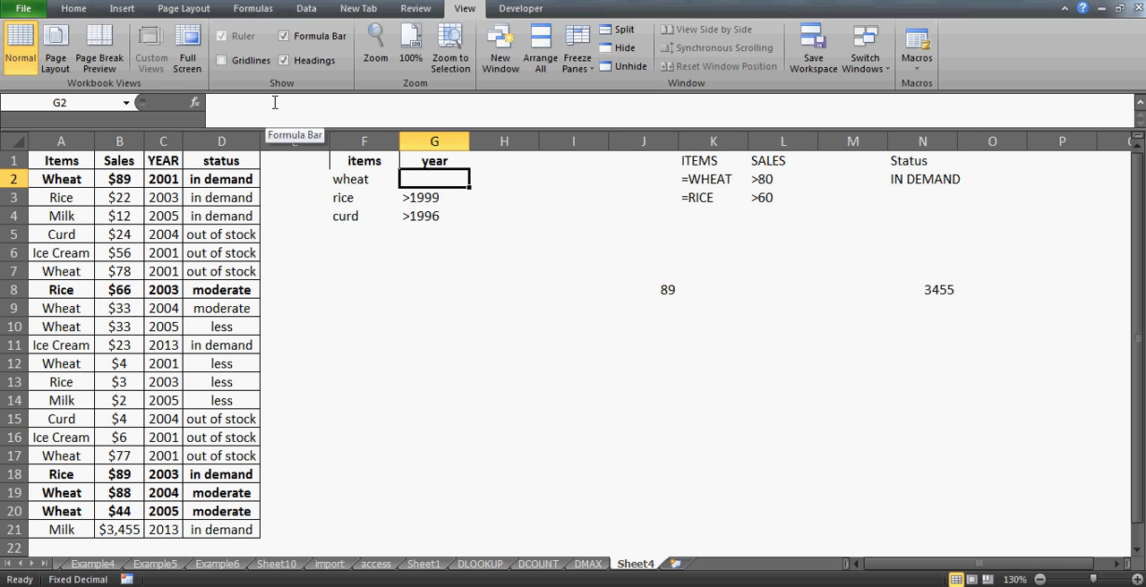
- Try to centre the contents of the criteria range F1:G4
{"action": "key", "text": "Left"}
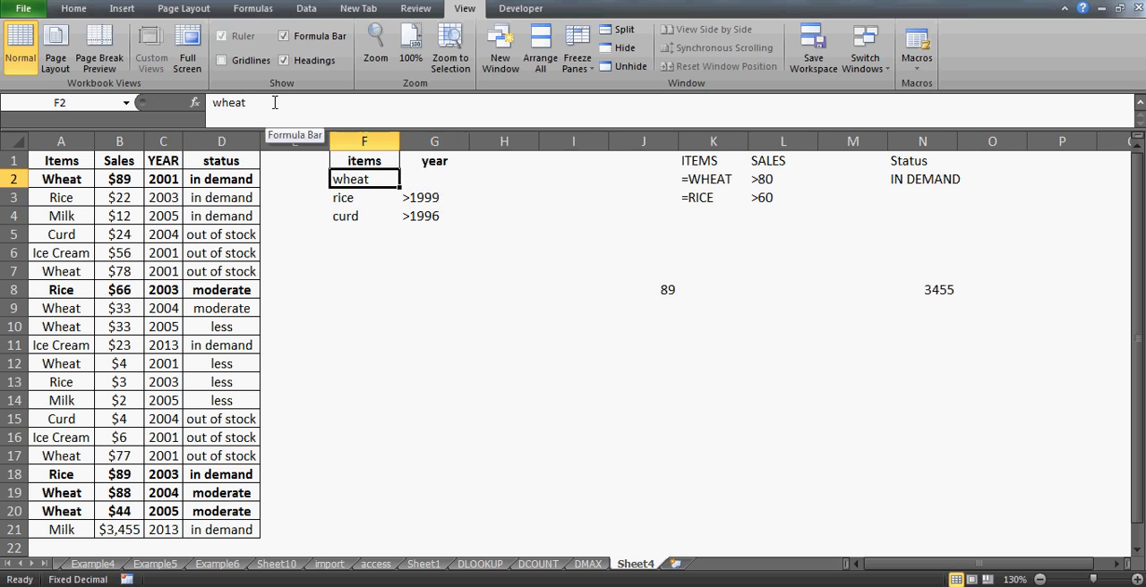
{"action": "key", "text": "Up"}
{"action": "key", "text": "shift+Right"}
{"action": "key", "text": "shift+Down"}
{"action": "key", "text": "shift+Down"}
{"action": "key", "text": "shift+Down"}
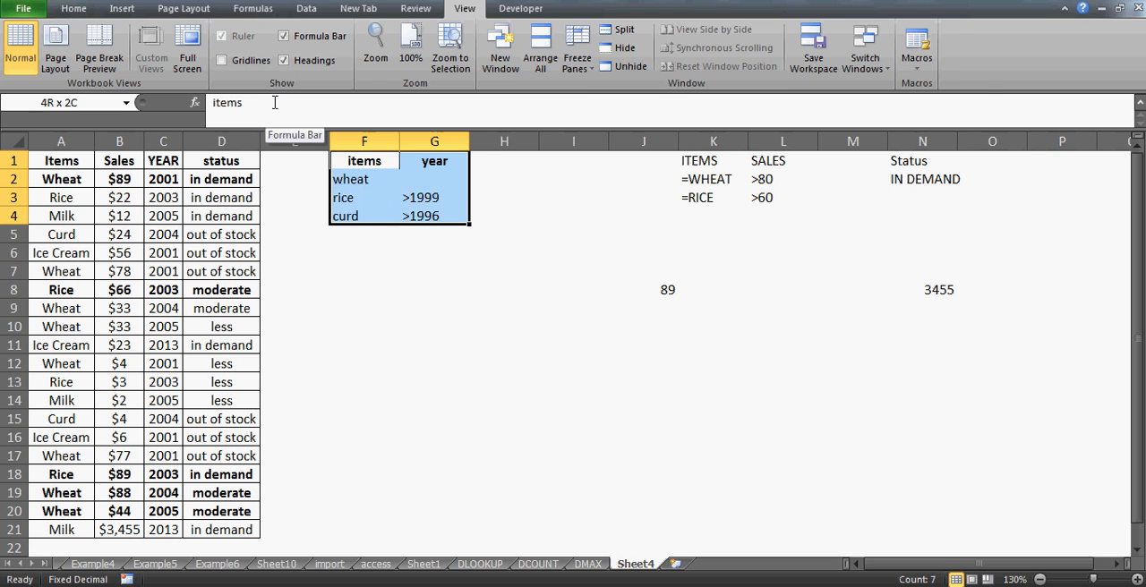
{"action": "left_click", "coordinate": [75, 9]}
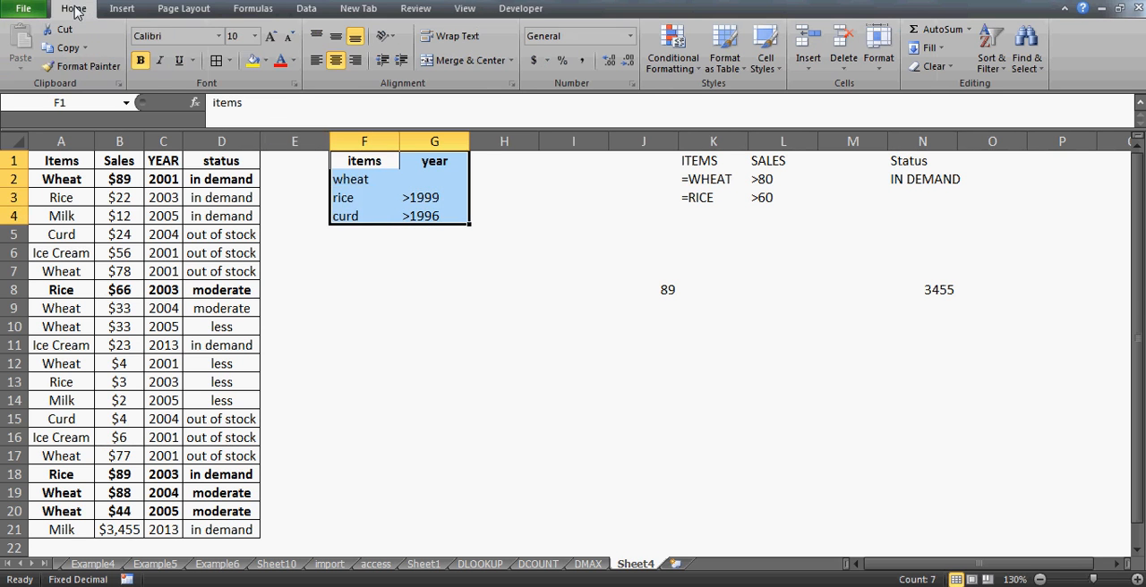
{"action": "left_click", "coordinate": [335, 60]}
{"action": "left_click", "coordinate": [362, 177]}
- Centre the headers and values of the criteria range F1:G4 horizontally
{"action": "key", "text": "Up"}
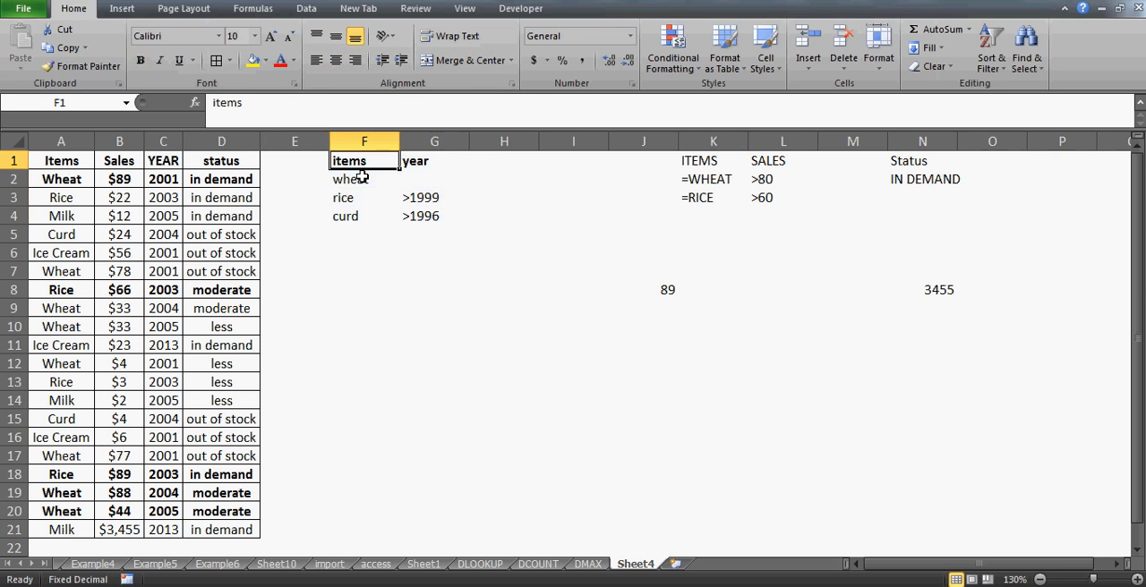
{"action": "key", "text": "shift+Right"}
{"action": "key", "text": "shift+Down"}
{"action": "key", "text": "shift+Down"}
{"action": "key", "text": "shift+Down"}
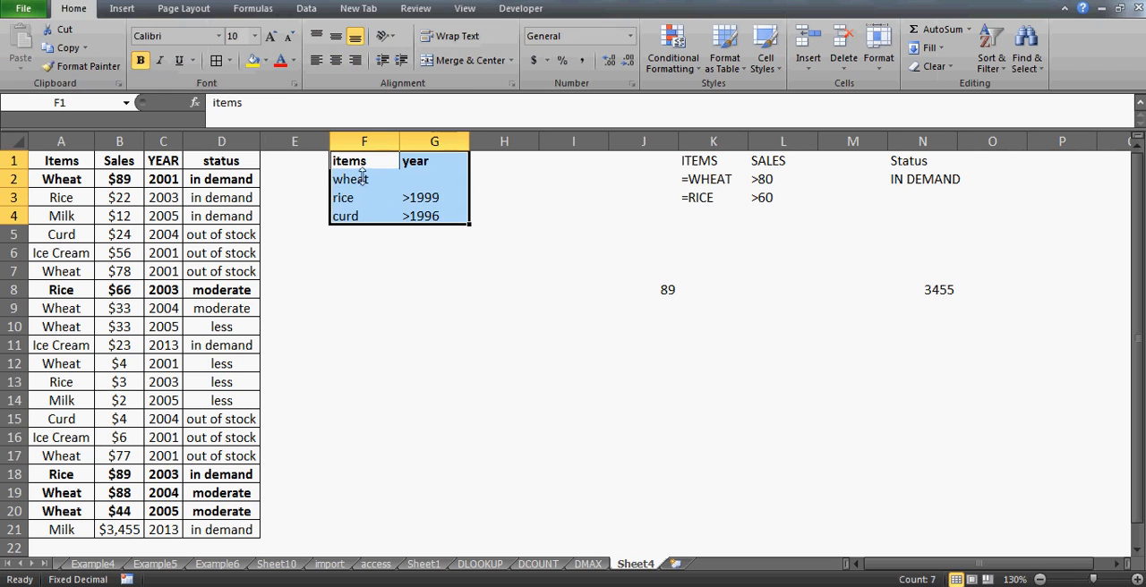
{"action": "left_click", "coordinate": [336, 60]}
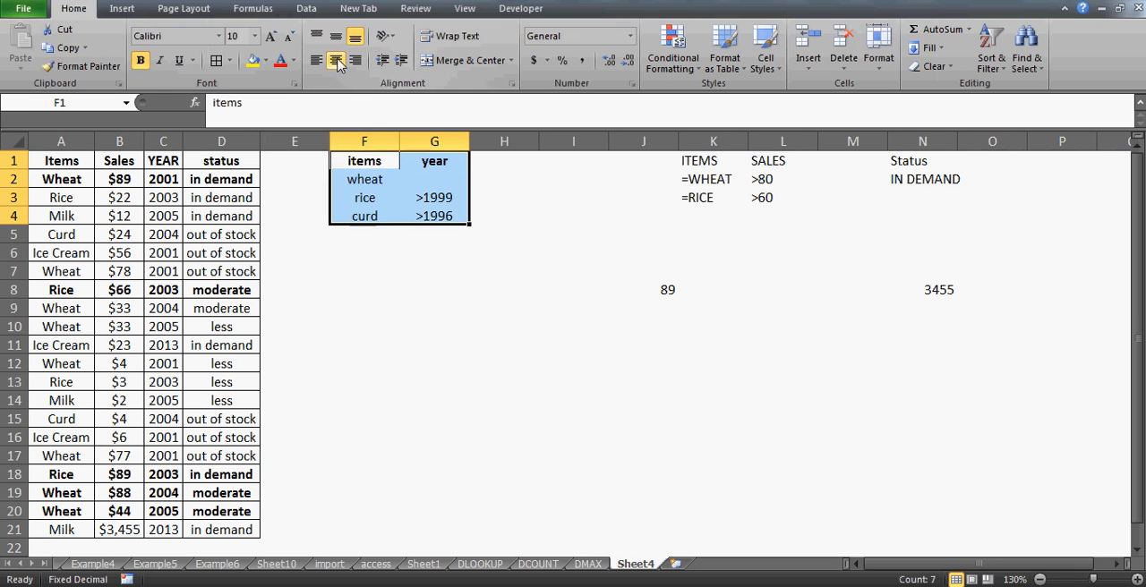
- Examine how each item in F2:F4 pairs with its year criterion in column G
{"action": "left_click", "coordinate": [367, 158]}
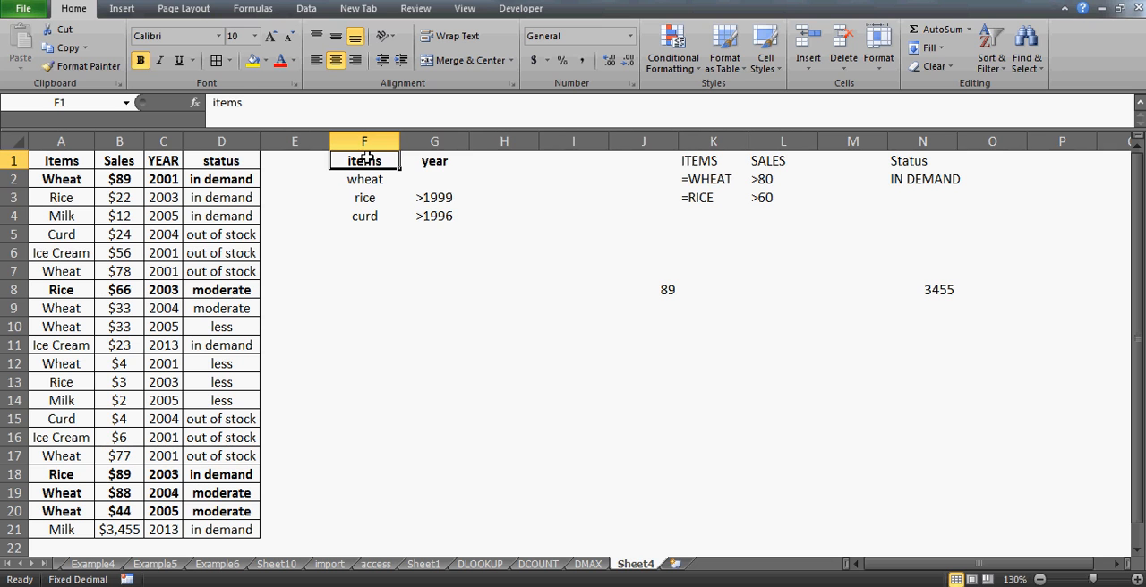
{"action": "key", "text": "Down"}
{"action": "key", "text": "Right"}
{"action": "key", "text": "Left"}
{"action": "key", "text": "Right"}
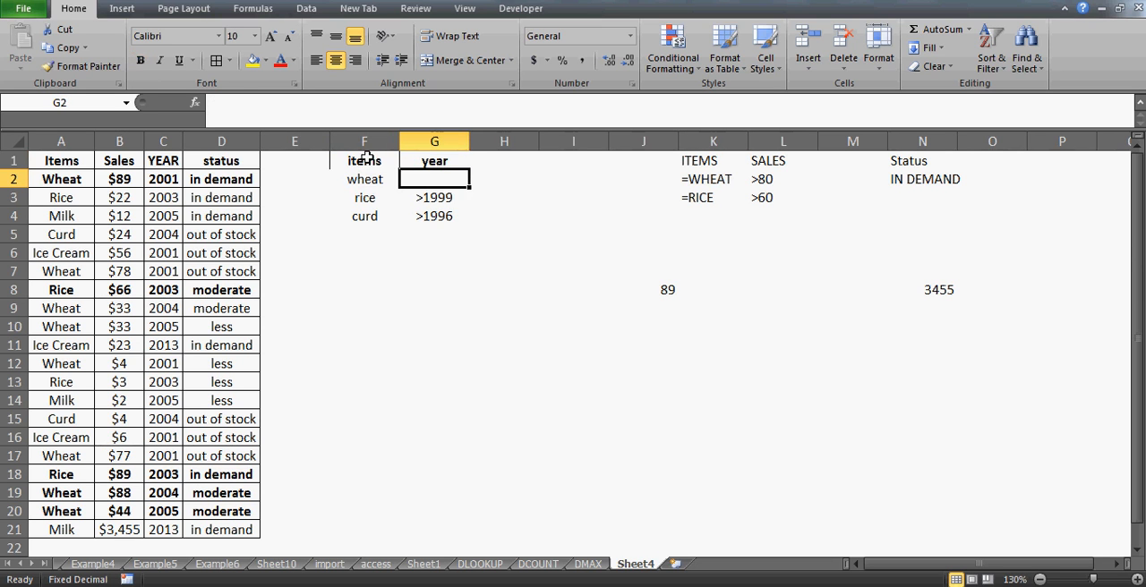
{"action": "left_click", "coordinate": [367, 157]}
{"action": "key", "text": "Right"}
{"action": "key", "text": "Down"}
{"action": "left_click", "coordinate": [366, 157]}
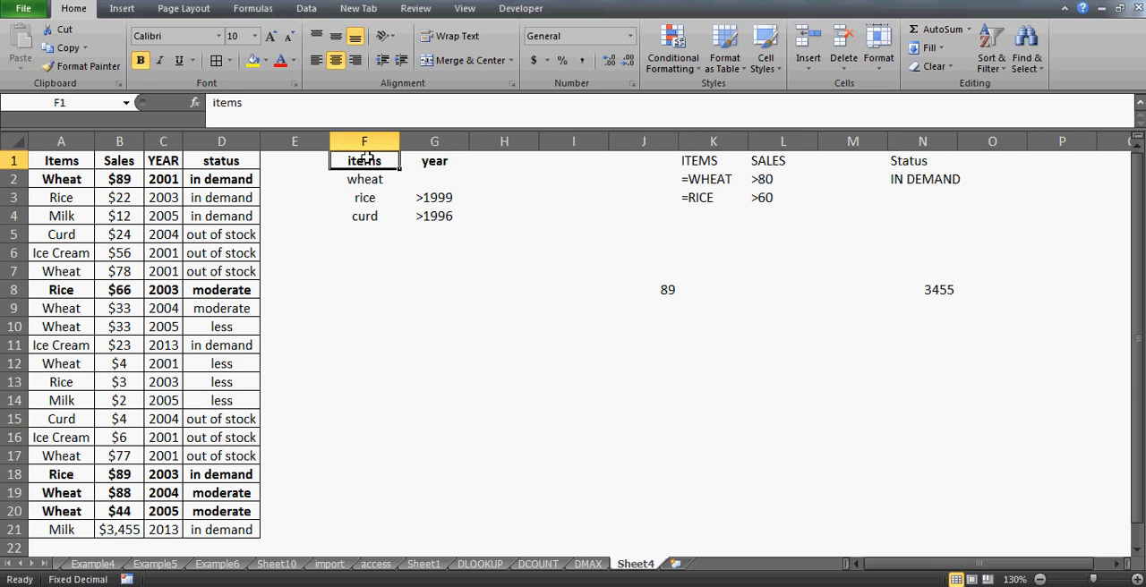
{"action": "key", "text": "Down"}
{"action": "key", "text": "Down"}
{"action": "left_click", "coordinate": [366, 157]}
{"action": "key", "text": "Down"}
{"action": "key", "text": "Down"}
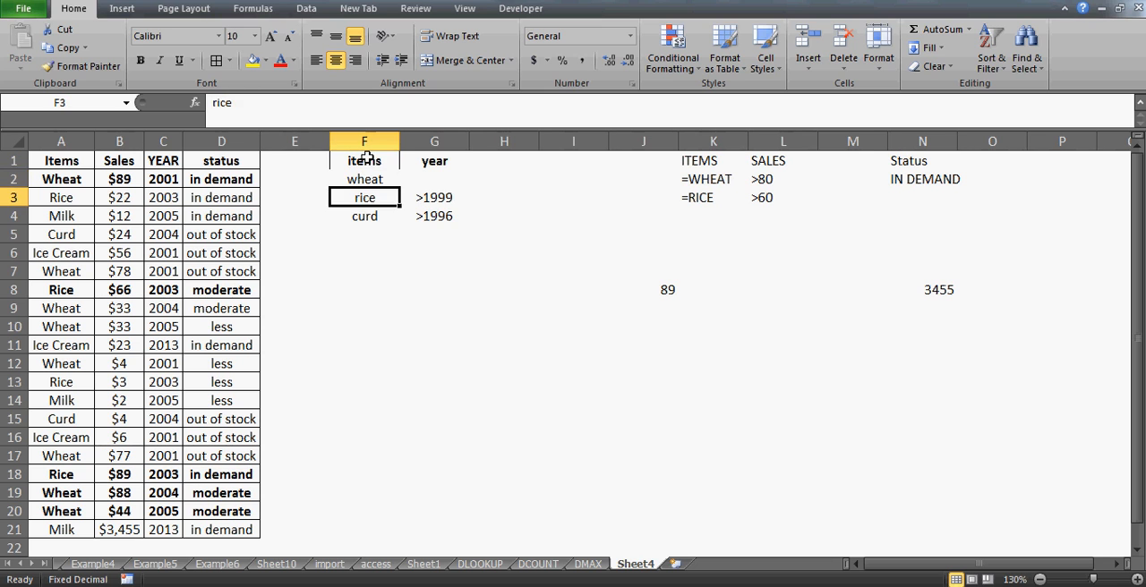
{"action": "key", "text": "Right"}
{"action": "key", "text": "Left"}
{"action": "key", "text": "Left"}
{"action": "key", "text": "Right"}
{"action": "key", "text": "Right"}
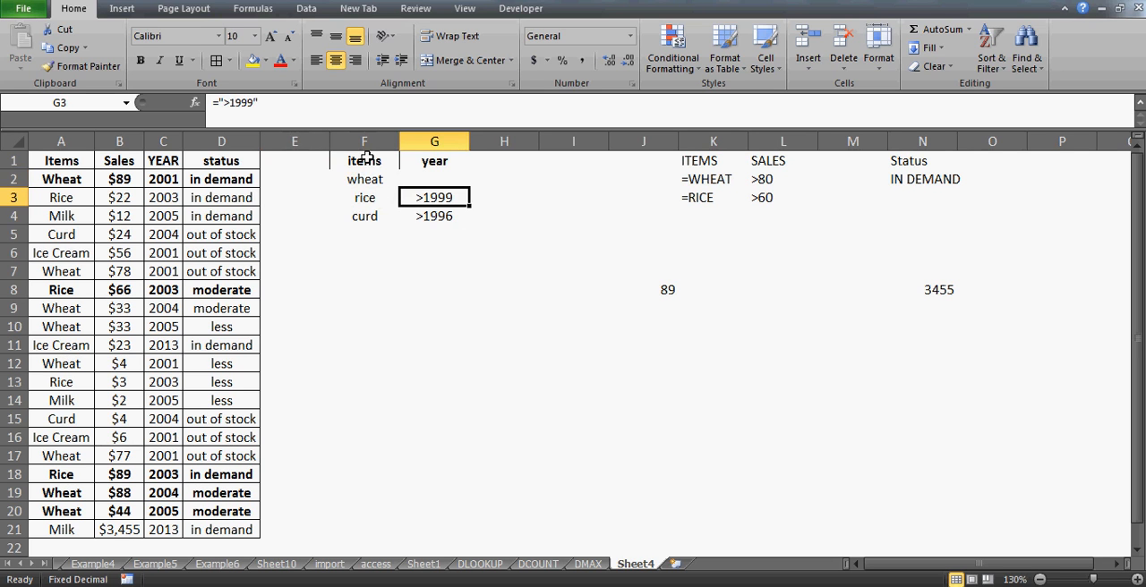
- Set the year criterion for curd in G4 to =">2006"
{"action": "key", "text": "Down"}
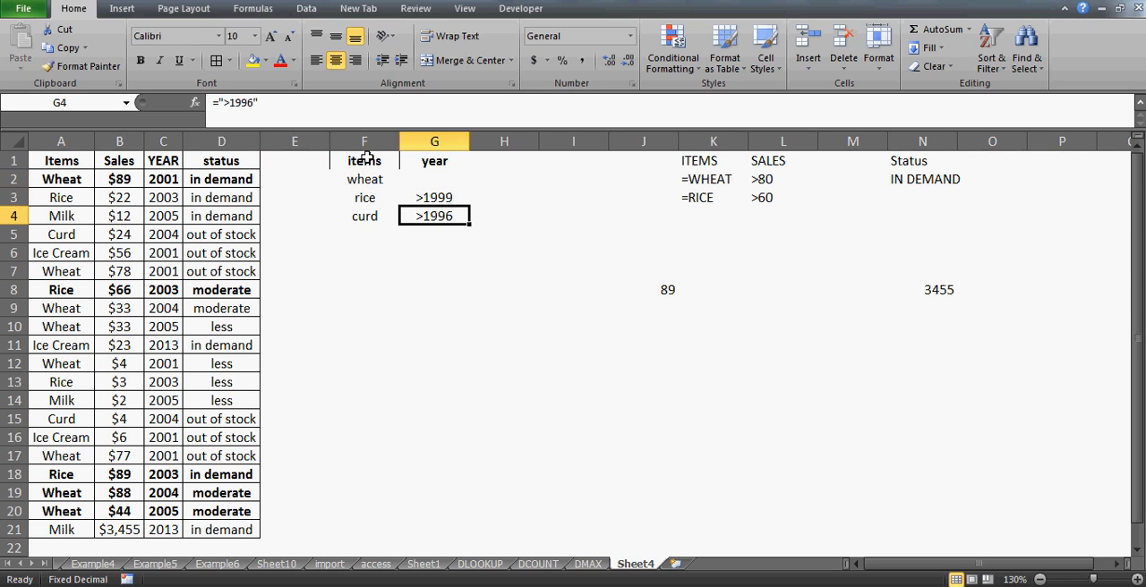
{"action": "left_click", "coordinate": [253, 104]}
{"action": "key", "text": "BackSpace"}
{"action": "key", "text": "BackSpace"}
{"action": "key", "text": "BackSpace"}
{"action": "key", "text": "BackSpace"}
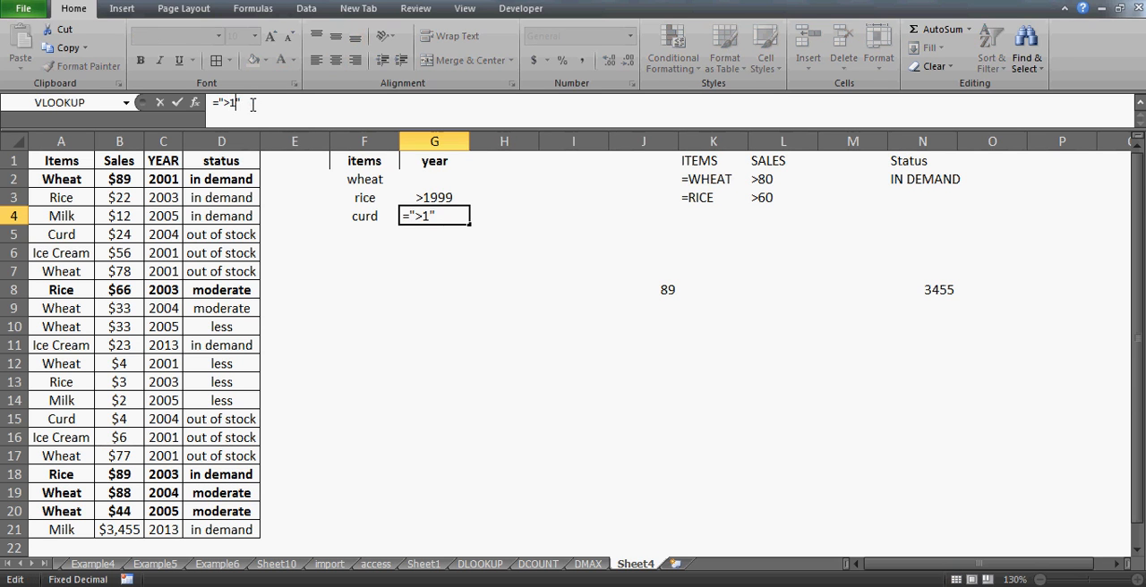
{"action": "type", "text": "2006"}
{"action": "key", "text": "Return"}
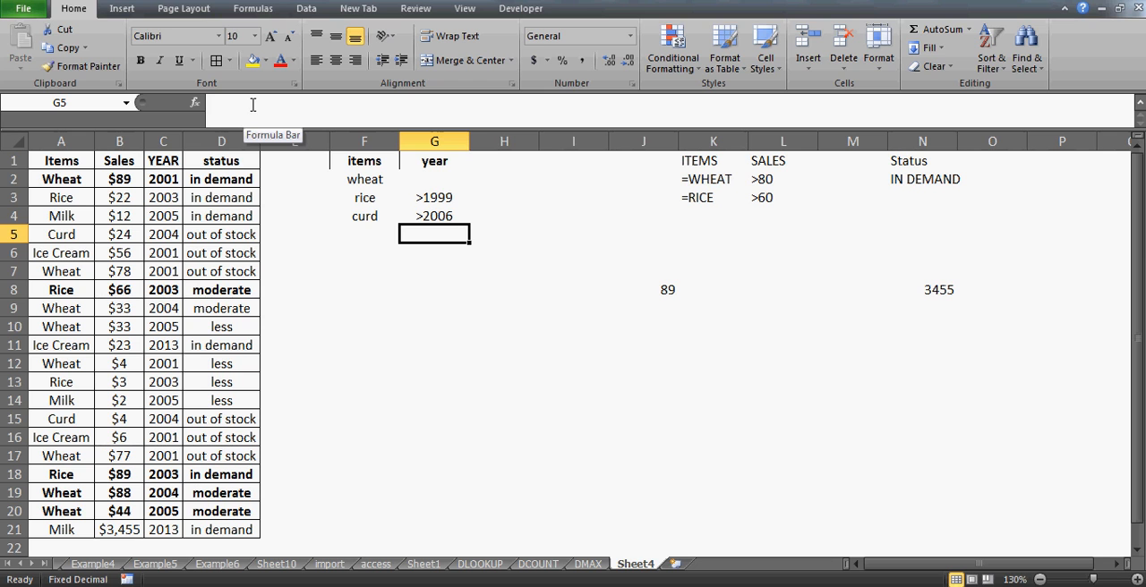
- Enter =DMAX(A1:D21,"sales",F1:G4) in G9 to find the maximum sales for the items-and-year criteria
{"action": "key", "text": "Down"}
{"action": "key", "text": "Down"}
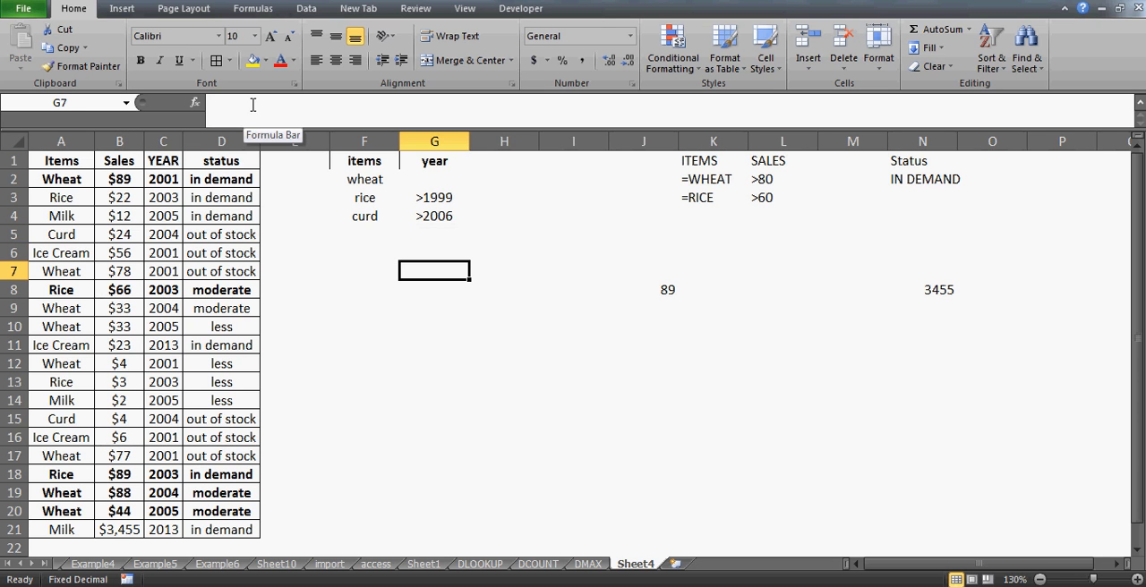
{"action": "key", "text": "Down"}
{"action": "key", "text": "Down"}
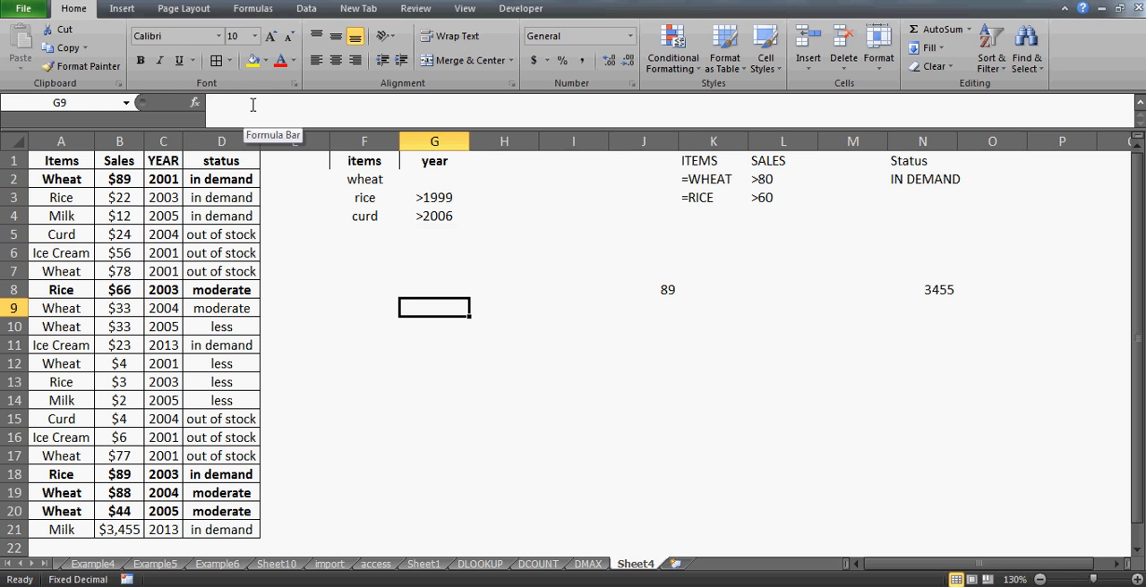
{"action": "type", "text": "=dmax"}
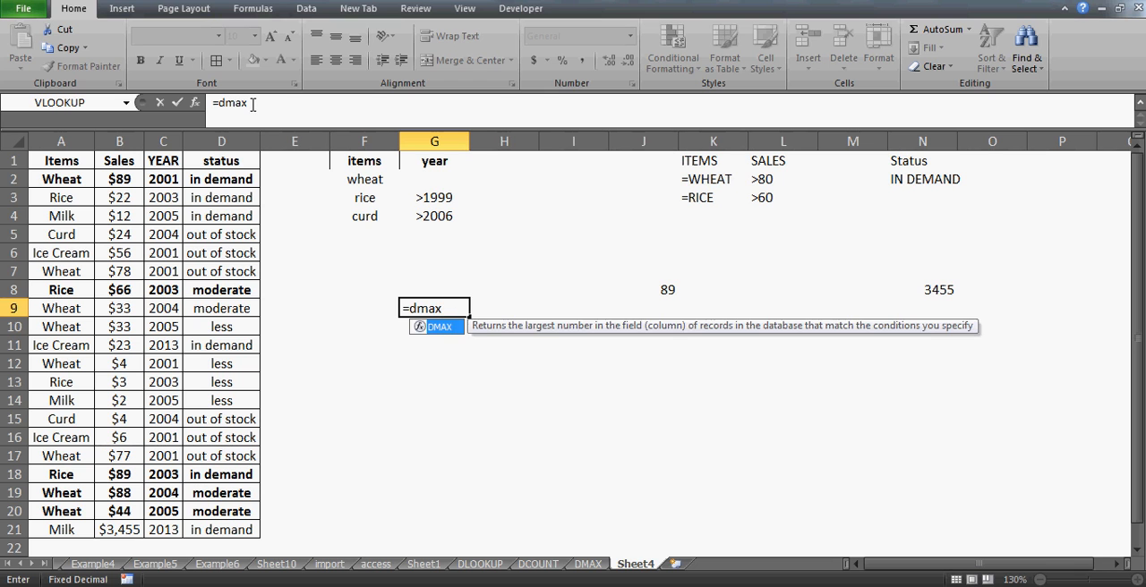
{"action": "type", "text": "("}
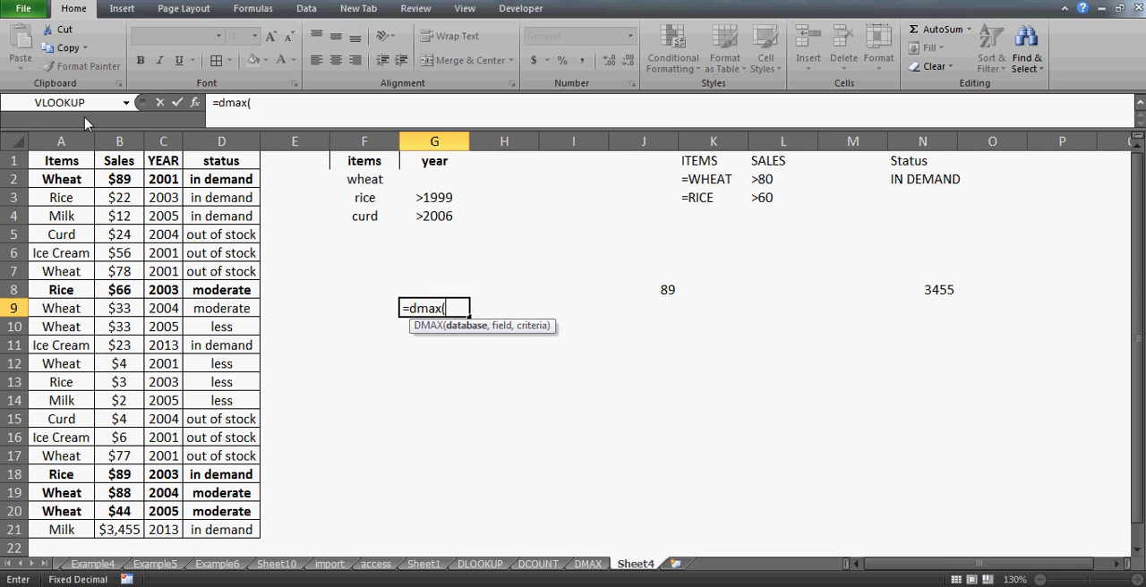
{"action": "left_click_drag", "start_coordinate": [62, 165], "coordinate": [242, 530]}
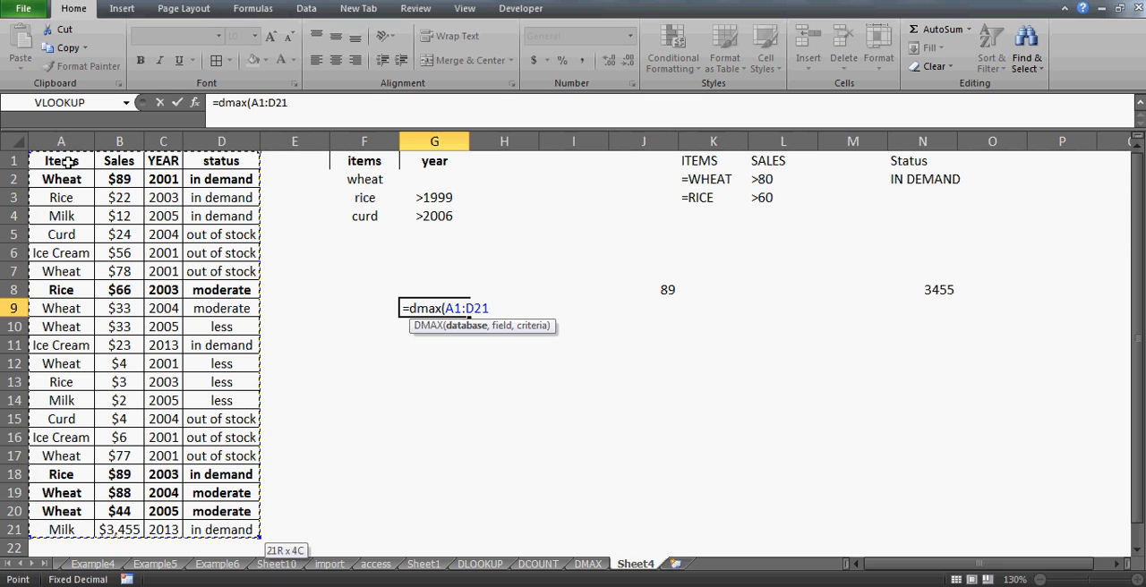
{"action": "type", "text": ","}
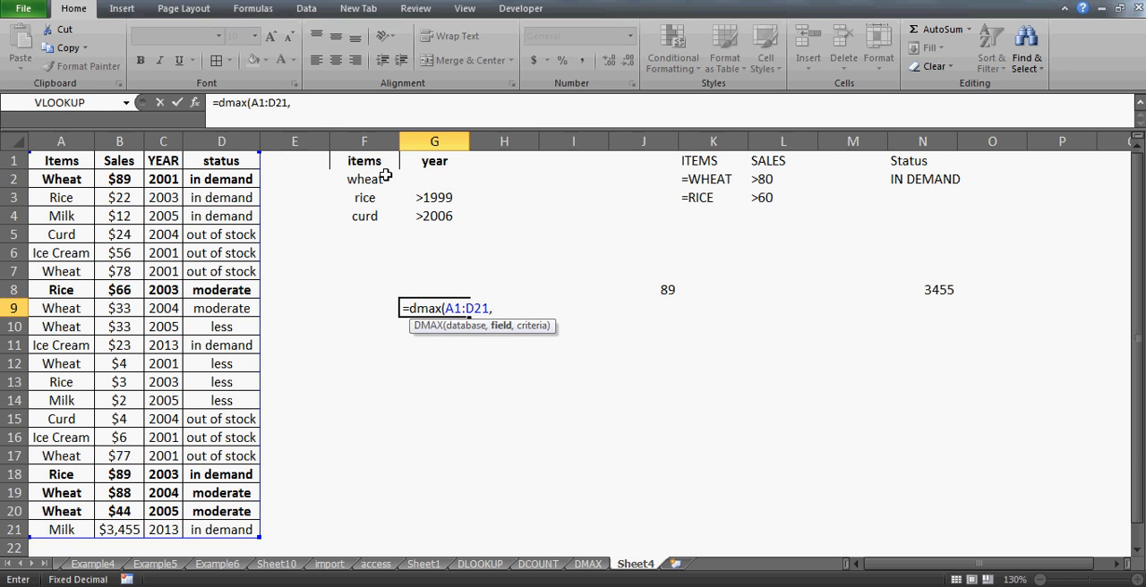
{"action": "type", "text": "\"sales\","}
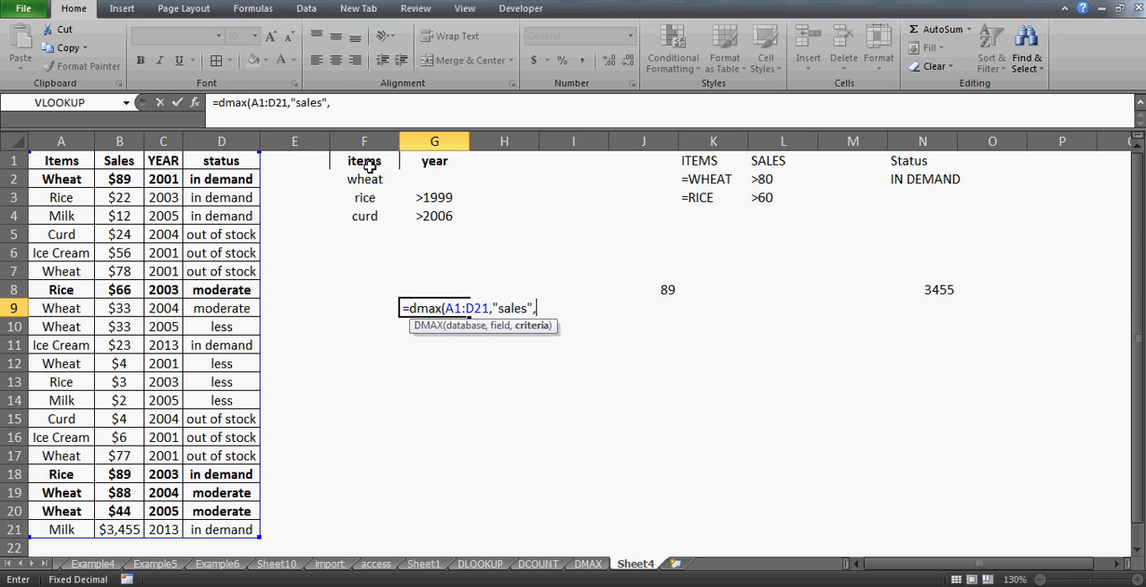
{"action": "left_click", "coordinate": [370, 167]}
{"action": "left_click_drag", "start_coordinate": [370, 167], "coordinate": [456, 219]}
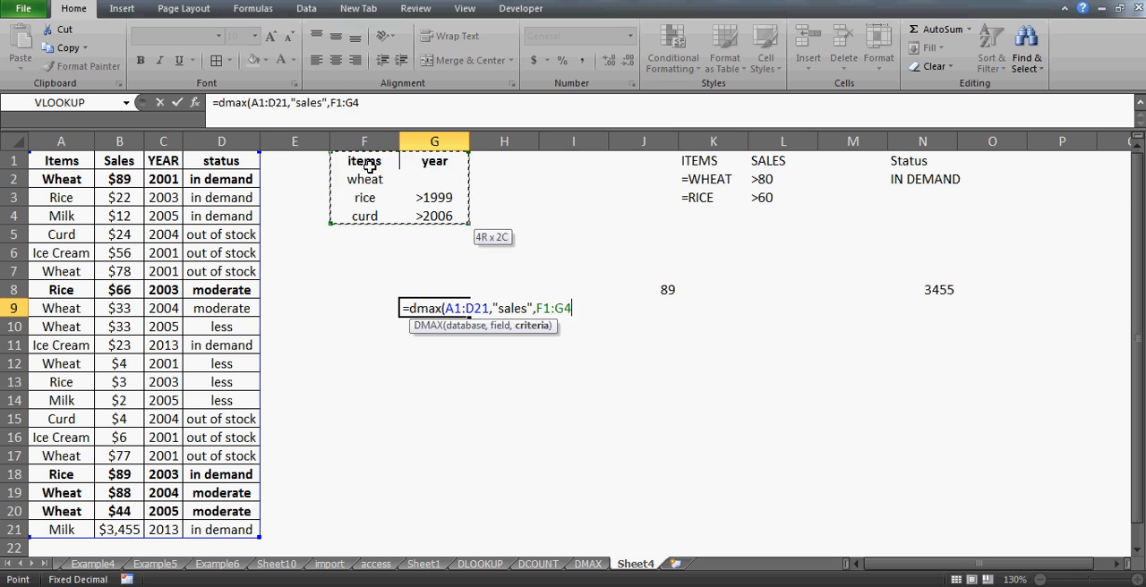
{"action": "key", "text": "Return"}
{"action": "key", "text": "Up"}
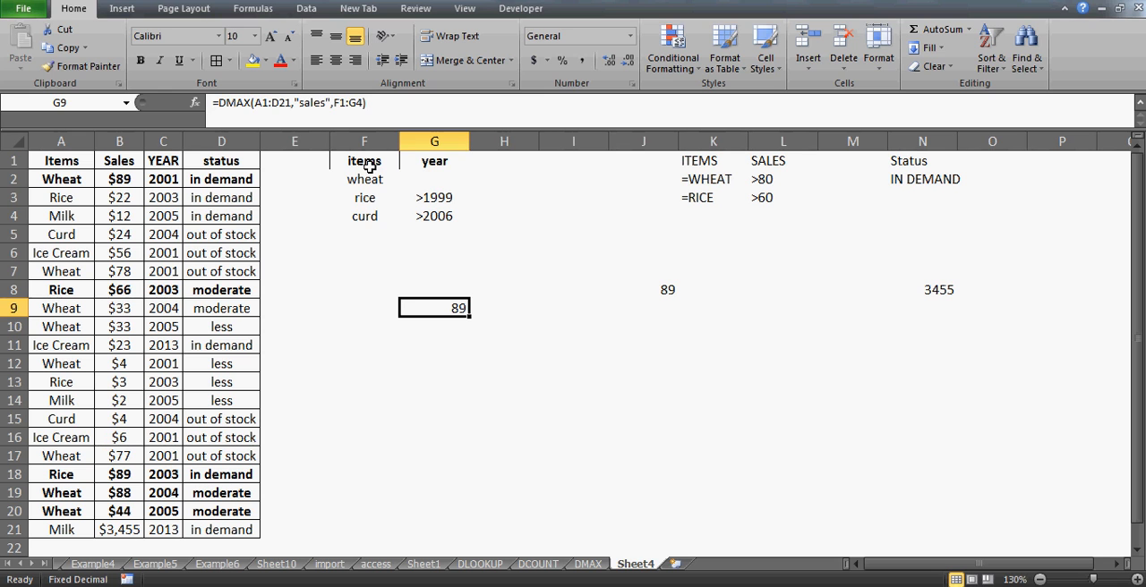
- Remove the bold formatting from all data records in A2:D21
{"action": "key", "text": "Left"}
{"action": "key", "text": "Left"}
{"action": "key", "text": "Left"}
{"action": "key", "text": "Left"}
{"action": "key", "text": "Left"}
{"action": "key", "text": "Left"}
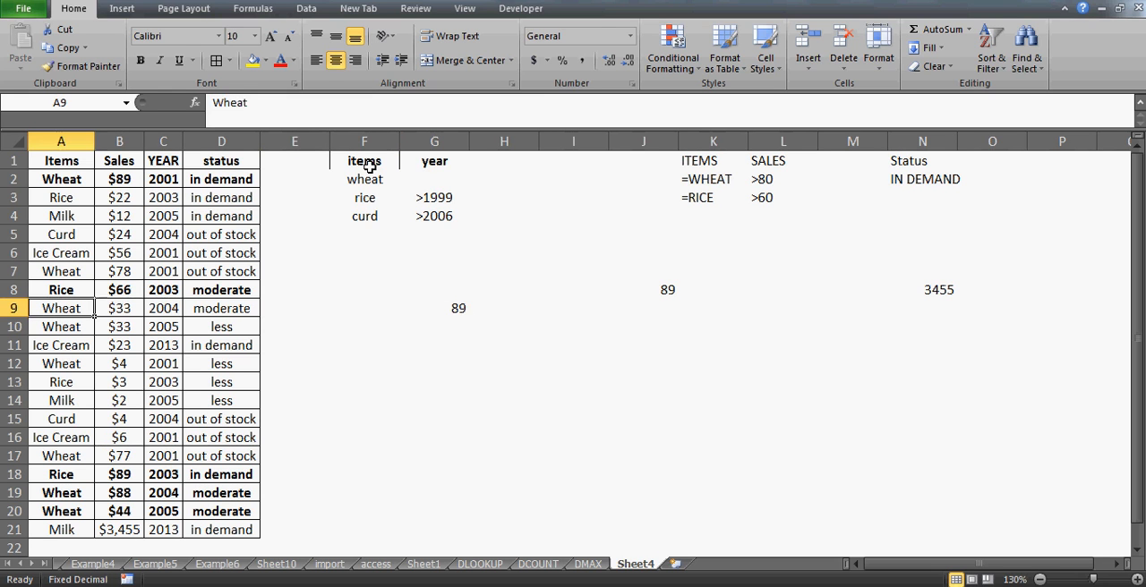
{"action": "key", "text": "Up"}
{"action": "key", "text": "Up"}
{"action": "key", "text": "Up"}
{"action": "key", "text": "Up"}
{"action": "key", "text": "Up"}
{"action": "key", "text": "Up"}
{"action": "key", "text": "Up"}
{"action": "key", "text": "Up"}
{"action": "key", "text": "Right"}
{"action": "key", "text": "Down"}
{"action": "key", "text": "Left"}
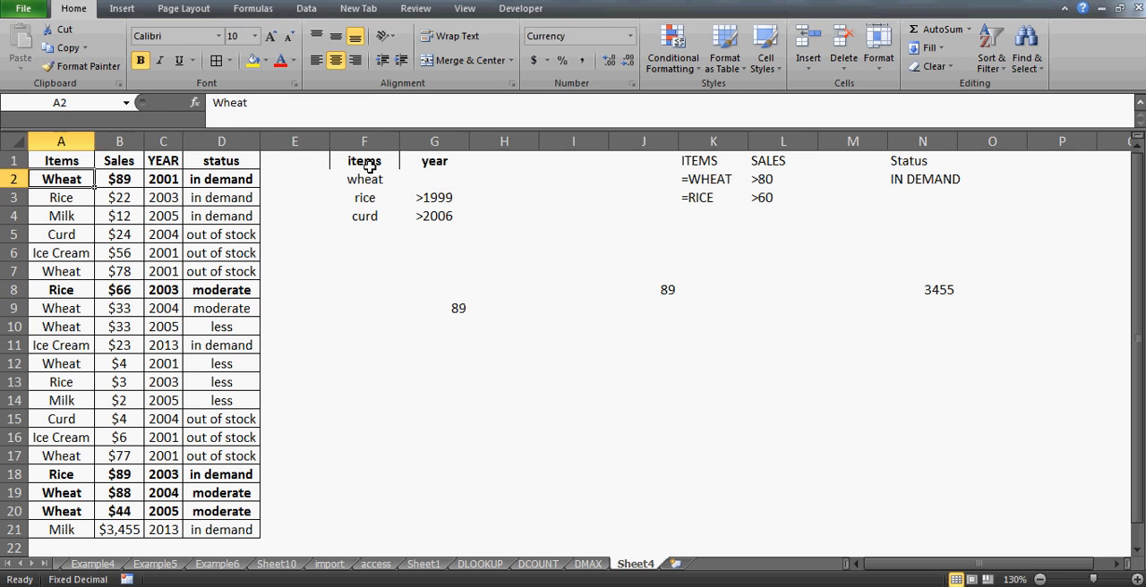
{"action": "key", "text": "shift+Right"}
{"action": "key", "text": "shift+Right"}
{"action": "key", "text": "shift+Right"}
{"action": "key", "text": "ctrl+shift+Down"}
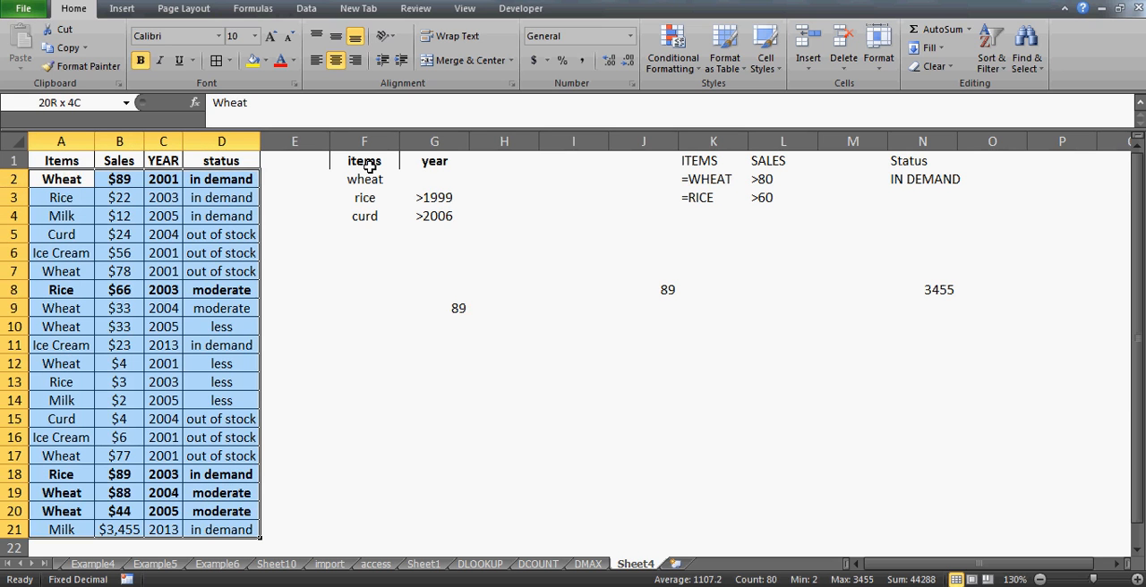
{"action": "key", "text": "ctrl+b"}
- Bold the first wheat record in A2:D2 to mark it as matching the criteria
{"action": "key", "text": "Down"}
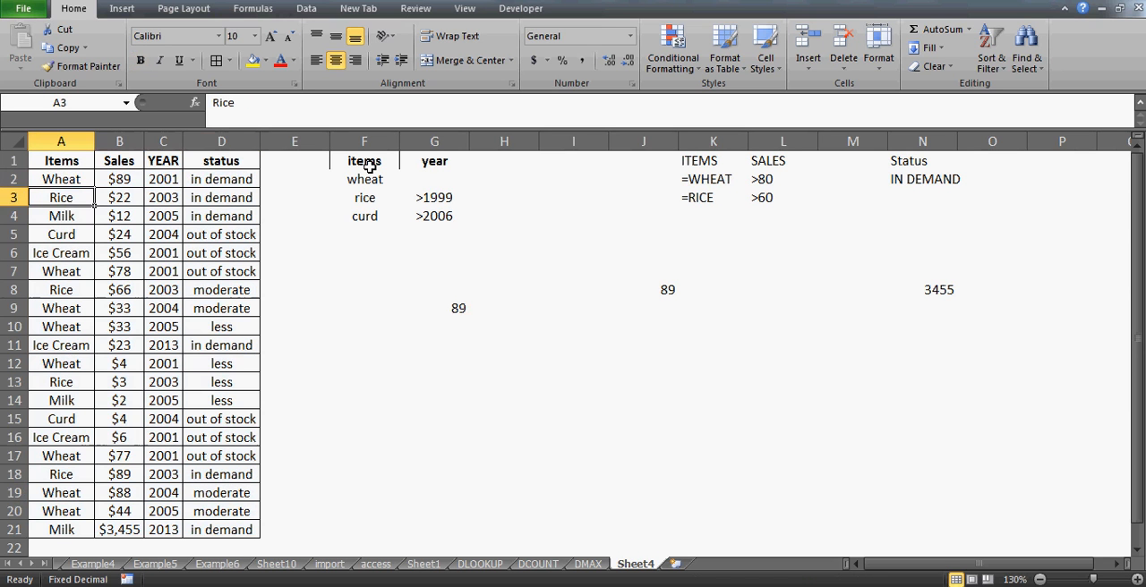
{"action": "key", "text": "Up"}
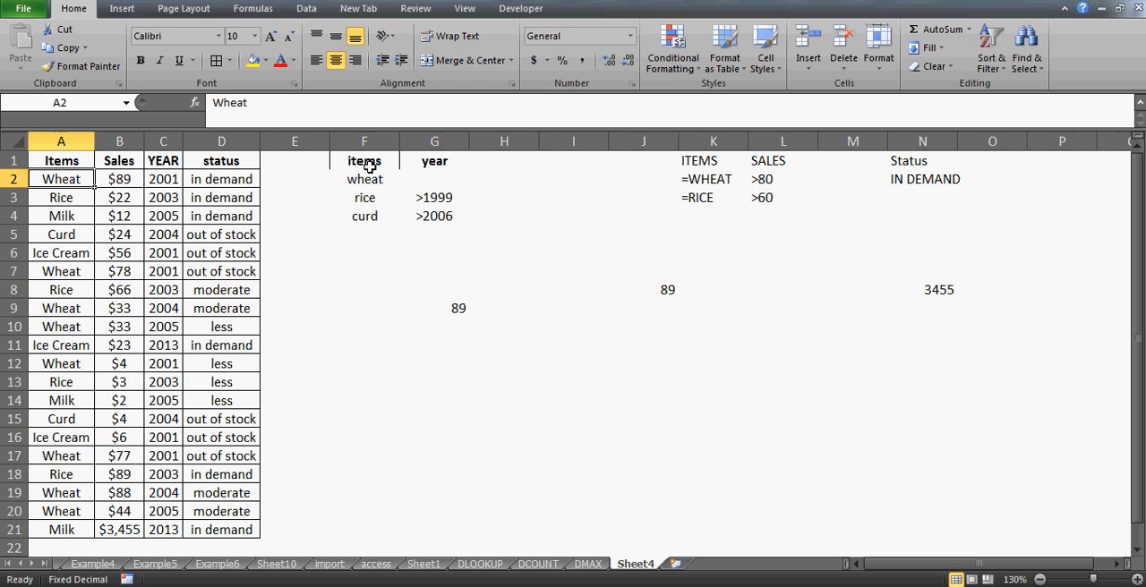
{"action": "key", "text": "Right"}
{"action": "key", "text": "Right"}
{"action": "key", "text": "Right"}
{"action": "key", "text": "Left"}
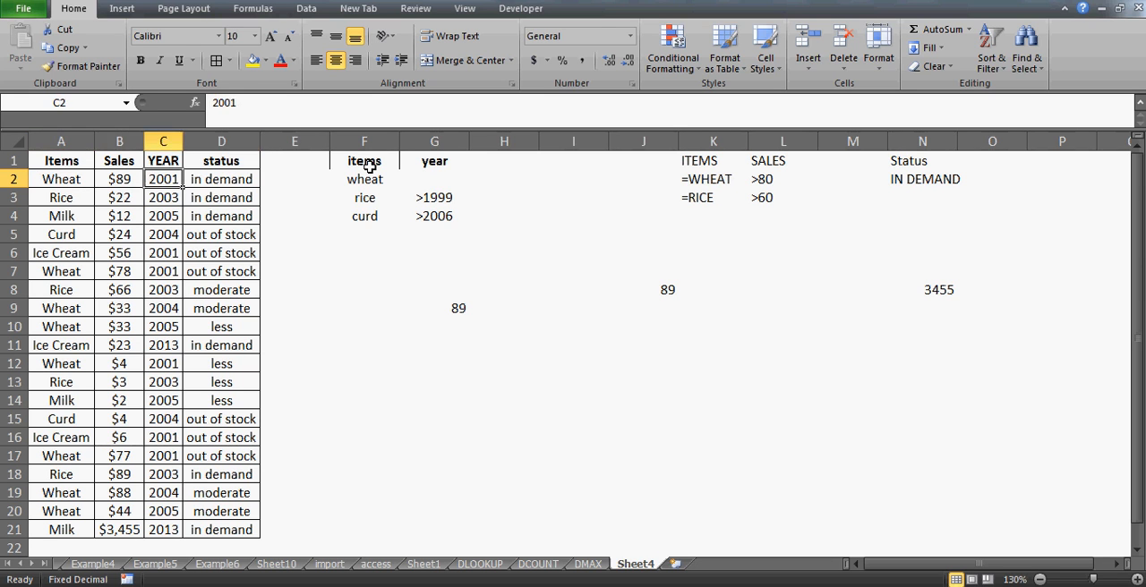
{"action": "key", "text": "Right"}
{"action": "key", "text": "Right"}
{"action": "key", "text": "Left"}
{"action": "key", "text": "Left"}
{"action": "key", "text": "Left"}
{"action": "key", "text": "Left"}
{"action": "key", "text": "shift+Right"}
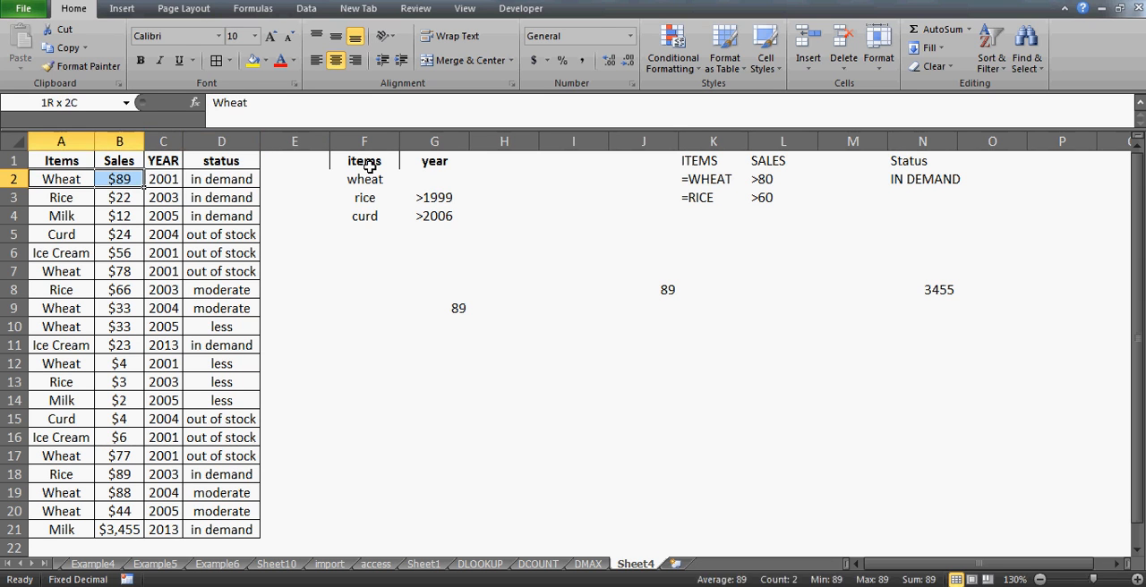
{"action": "key", "text": "shift+Right"}
{"action": "key", "text": "shift+Right"}
{"action": "key", "text": "ctrl+b"}
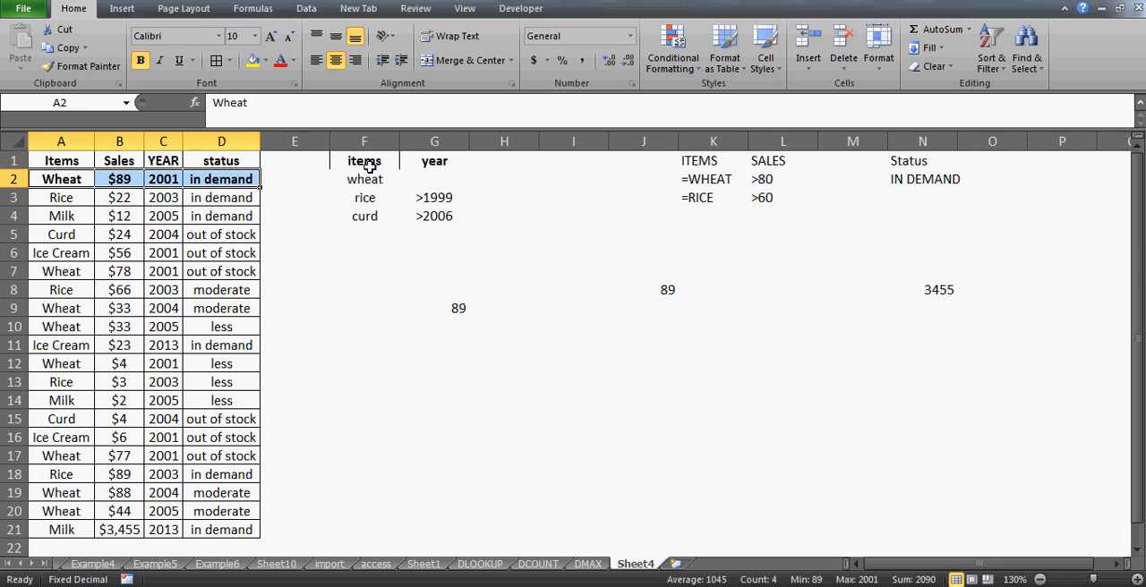
- Bold the rice record in A3:D3 to mark it as matching the criteria
{"action": "key", "text": "Down"}
{"action": "key", "text": "Down"}
{"action": "key", "text": "Up"}
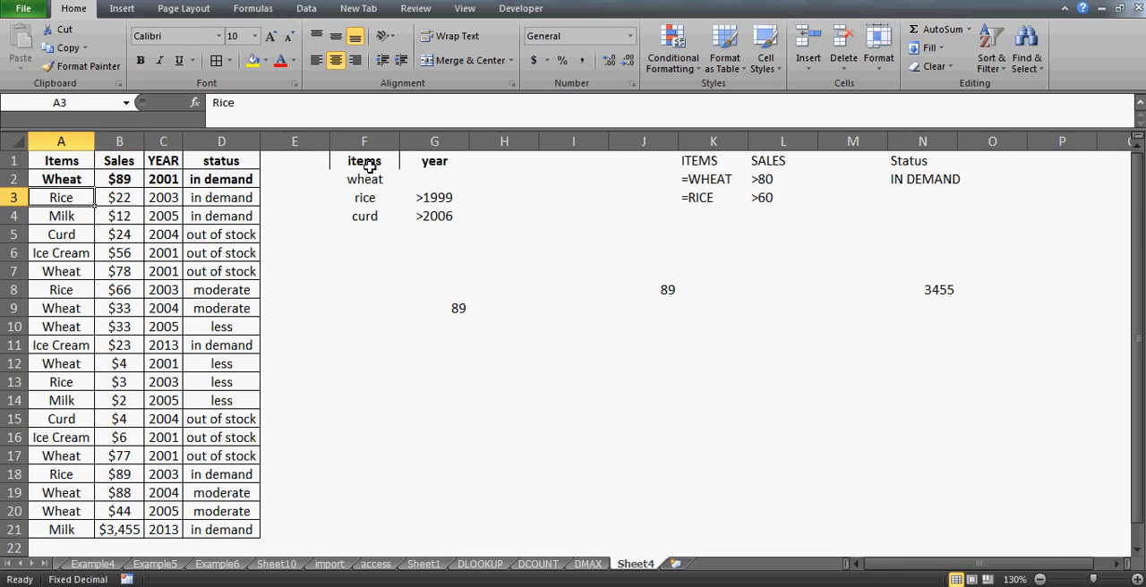
{"action": "key", "text": "shift+Right"}
{"action": "key", "text": "shift+Right"}
{"action": "key", "text": "shift+Right"}
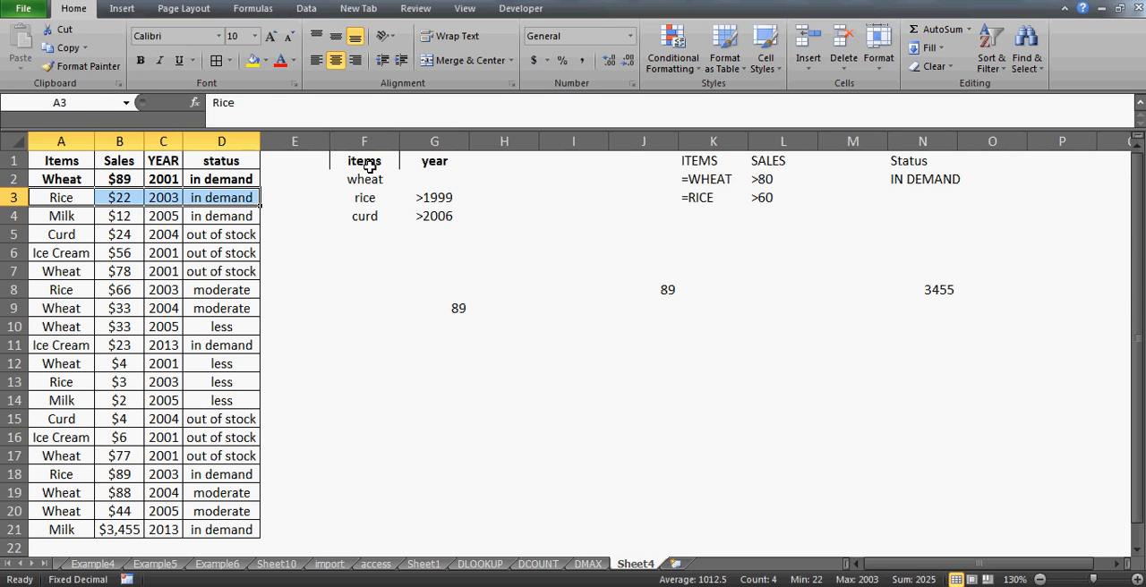
{"action": "key", "text": "ctrl+b"}
- Check the year of the curd record in row 5 against the curd criterion in G4
{"action": "key", "text": "Down"}
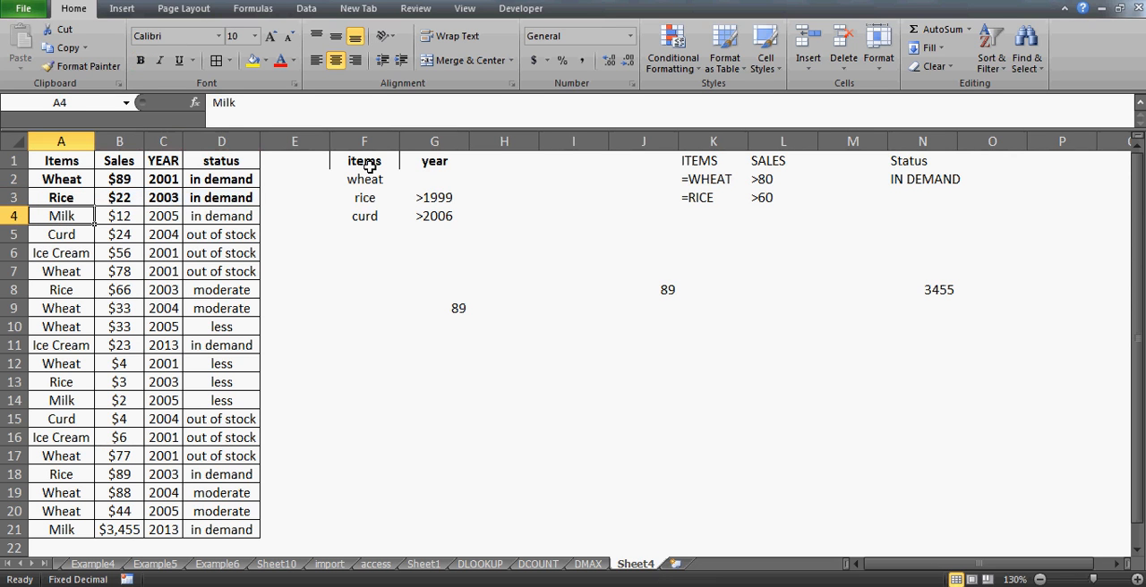
{"action": "key", "text": "Down"}
{"action": "key", "text": "Up"}
{"action": "key", "text": "Down"}
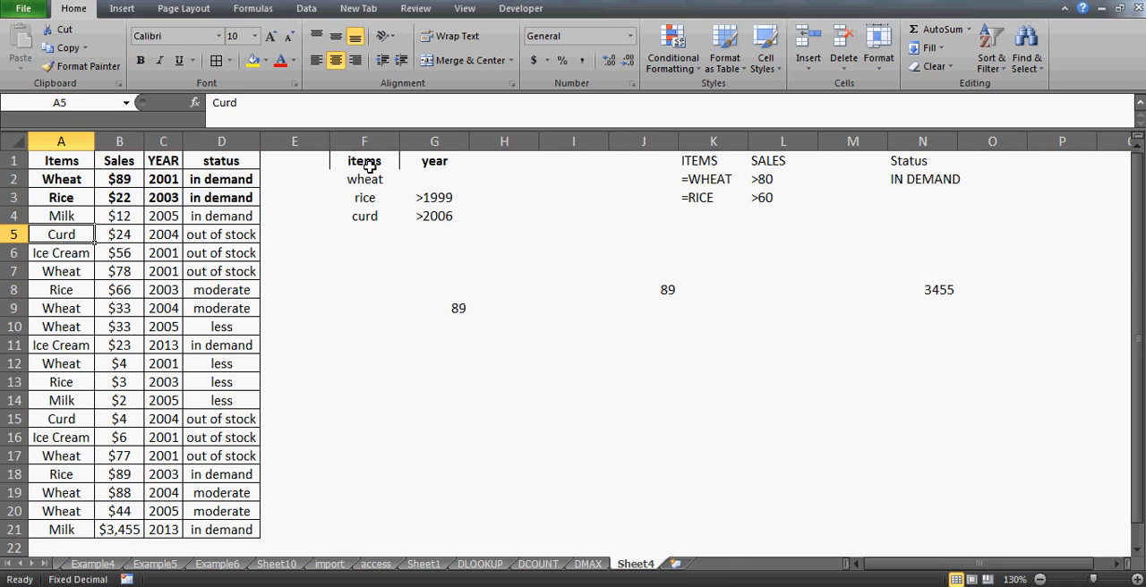
{"action": "key", "text": "Right"}
{"action": "key", "text": "Right"}
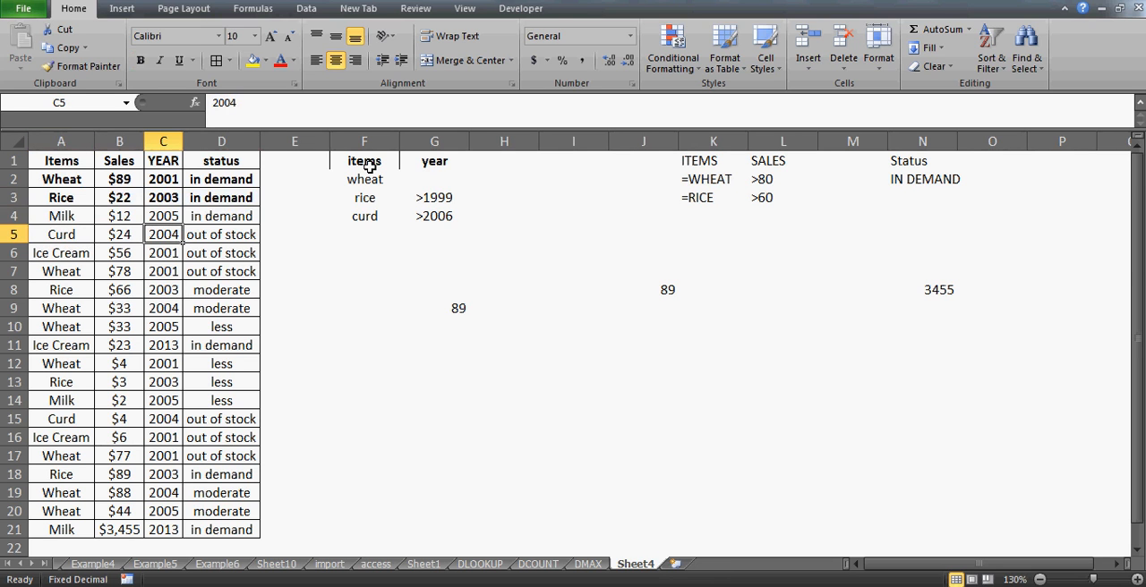
{"action": "key", "text": "Left"}
{"action": "key", "text": "Left"}
{"action": "key", "text": "shift+Right"}
{"action": "key", "text": "shift+Right"}
{"action": "key", "text": "shift+Right"}
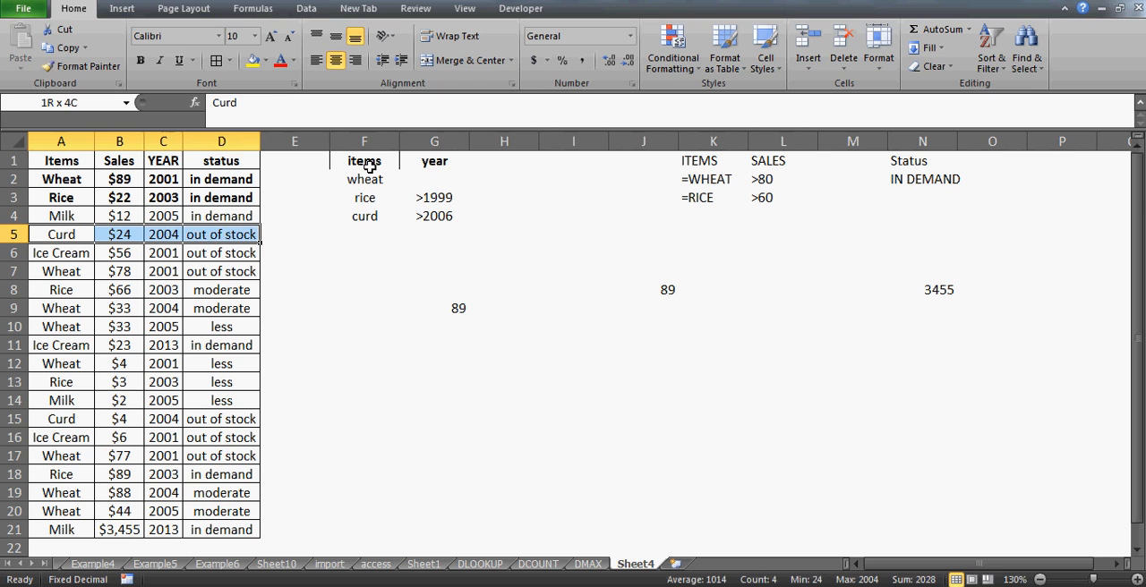
- Bold the out-of-stock wheat record in A7:D7 to mark it as matching the criteria
{"action": "key", "text": "Down"}
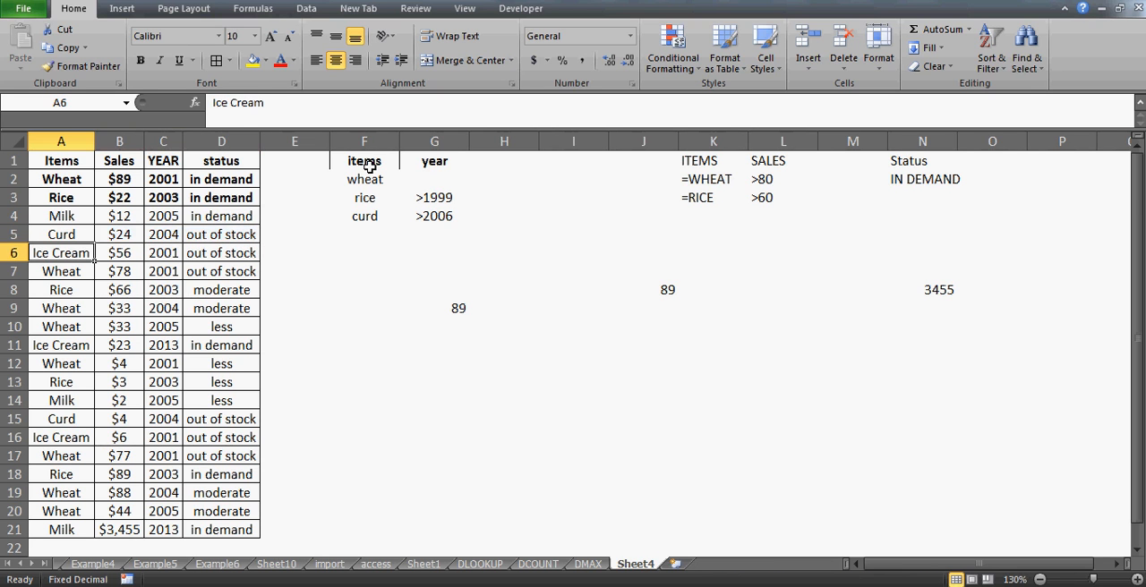
{"action": "key", "text": "Down"}
{"action": "key", "text": "shift+Right"}
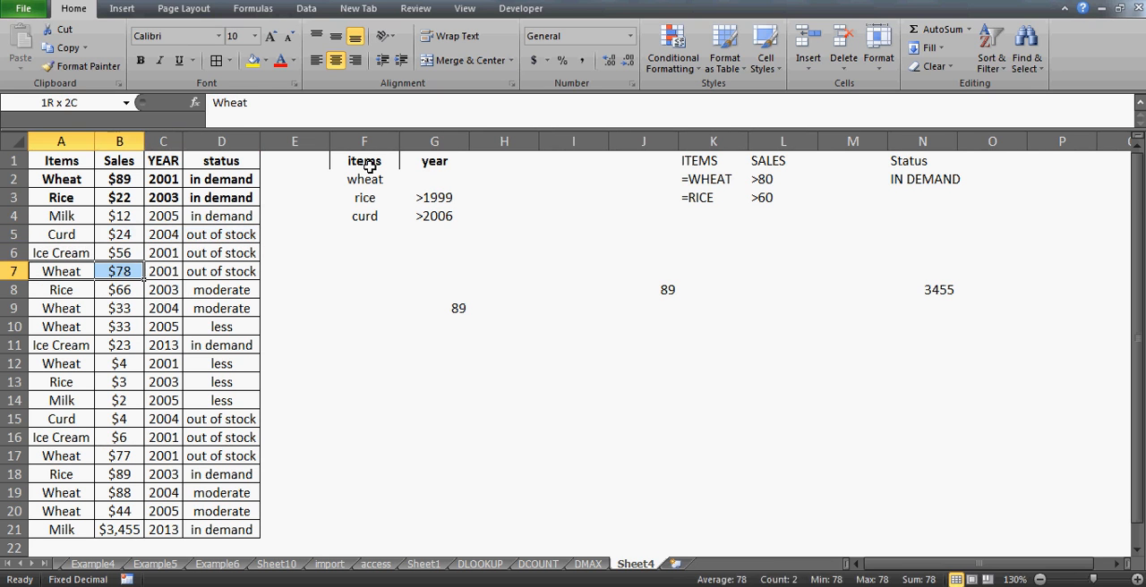
{"action": "key", "text": "shift+Right"}
{"action": "key", "text": "shift+Right"}
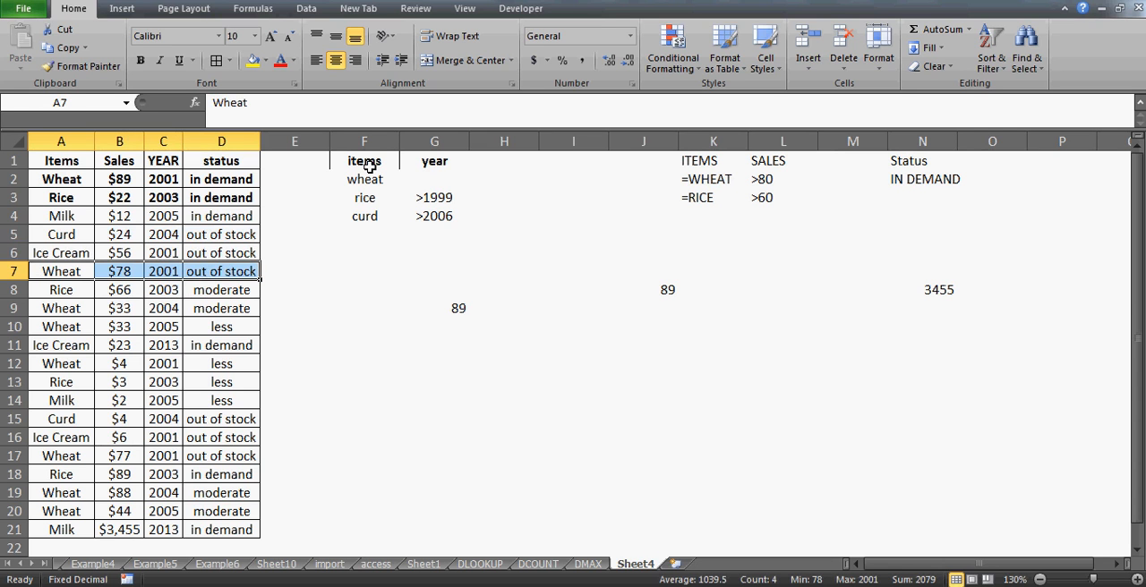
{"action": "key", "text": "ctrl+b"}
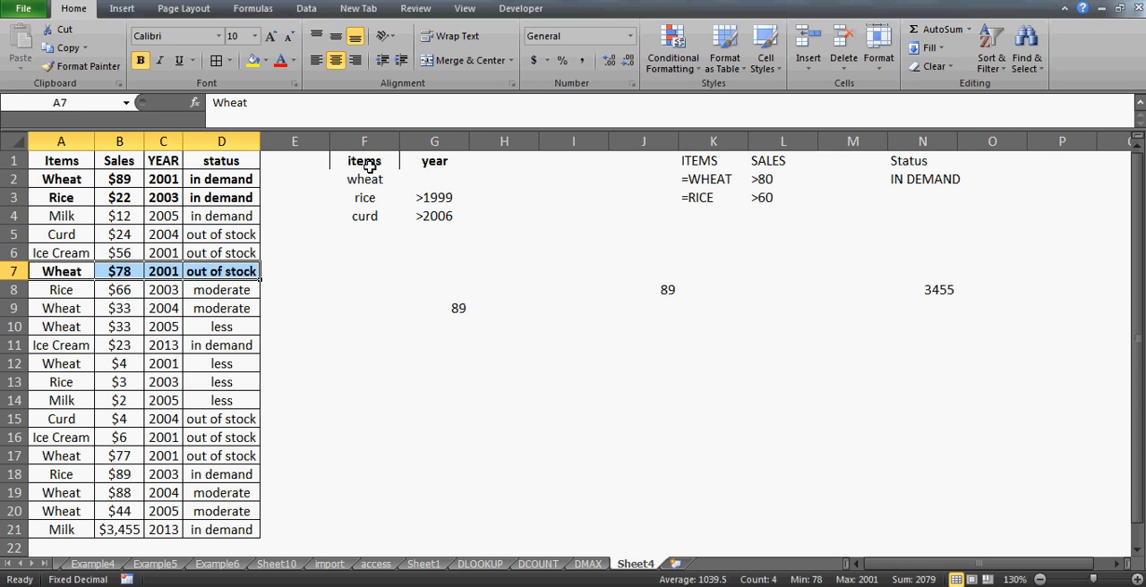
- Bold the moderate-status rice record in A8:D8 as another match
{"action": "key", "text": "Down"}
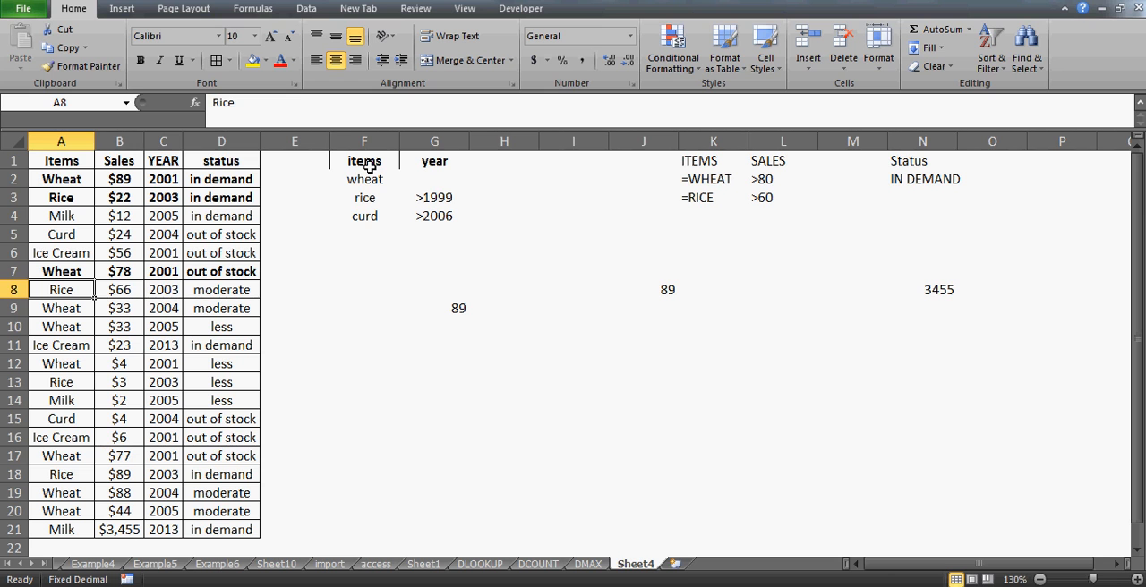
{"action": "key", "text": "shift+Right"}
{"action": "key", "text": "shift+Right"}
{"action": "key", "text": "shift+Right"}
{"action": "key", "text": "ctrl+b"}
- Bold the two consecutive wheat records in A9:D10 as matches for the wheat criterion
{"action": "key", "text": "Down"}
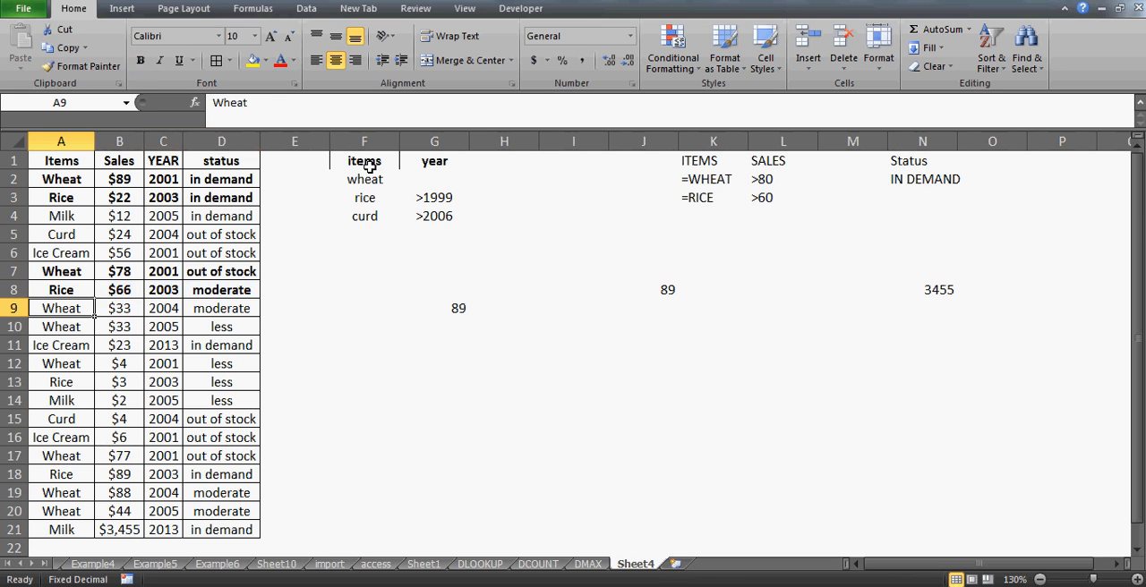
{"action": "key", "text": "shift+Right"}
{"action": "key", "text": "shift+Right"}
{"action": "key", "text": "shift+Right"}
{"action": "key", "text": "shift+Down"}
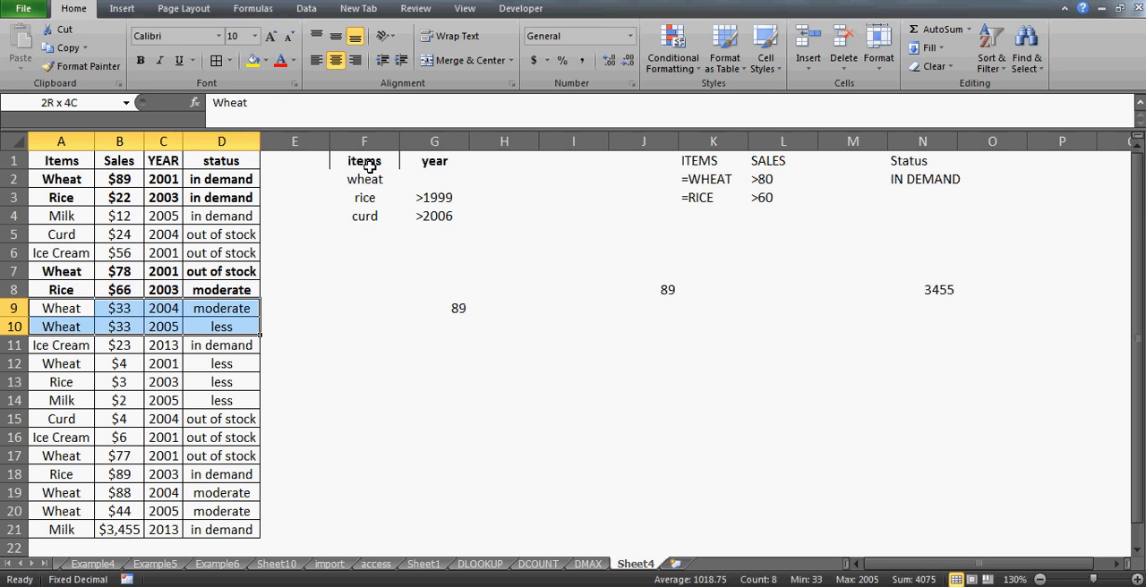
{"action": "key", "text": "ctrl+b"}
- Bold the wheat record in A12:D12 to mark it as matching the criteria
{"action": "key", "text": "Down"}
{"action": "key", "text": "Down"}
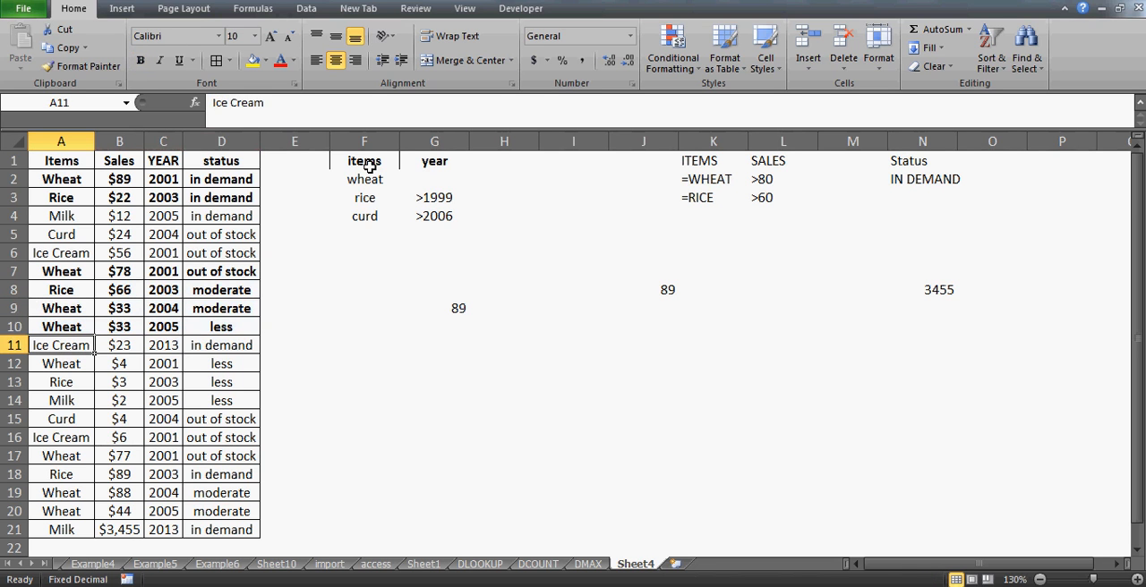
{"action": "key", "text": "Down"}
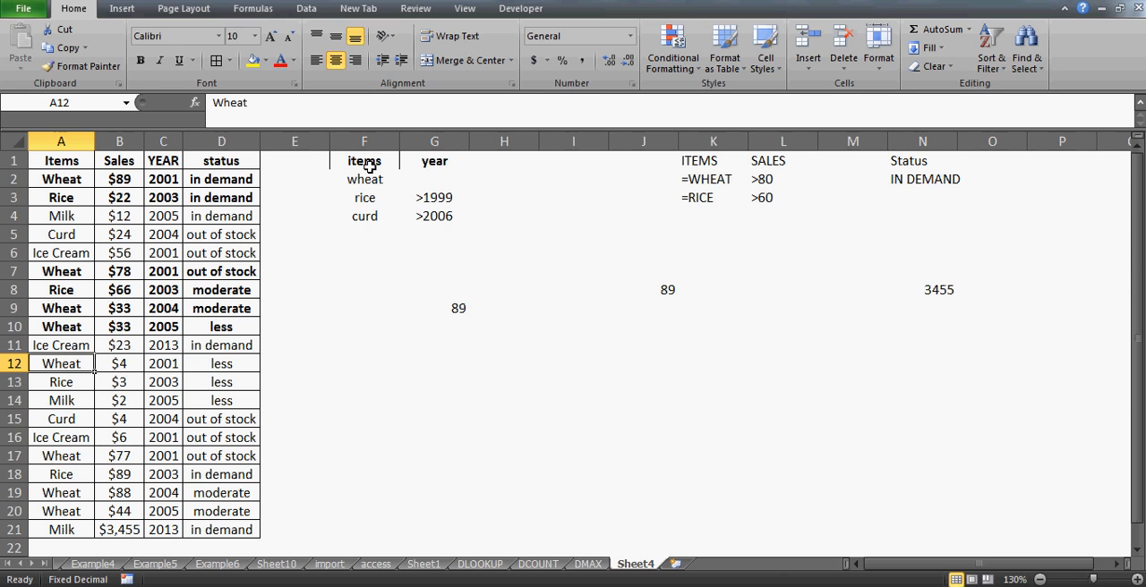
{"action": "key", "text": "shift+Right"}
{"action": "key", "text": "shift+Right"}
{"action": "key", "text": "shift+Right"}
{"action": "key", "text": "ctrl+b"}
- Bold the rice record in A13:D13 to mark it as matching the rice criterion
{"action": "key", "text": "Down"}
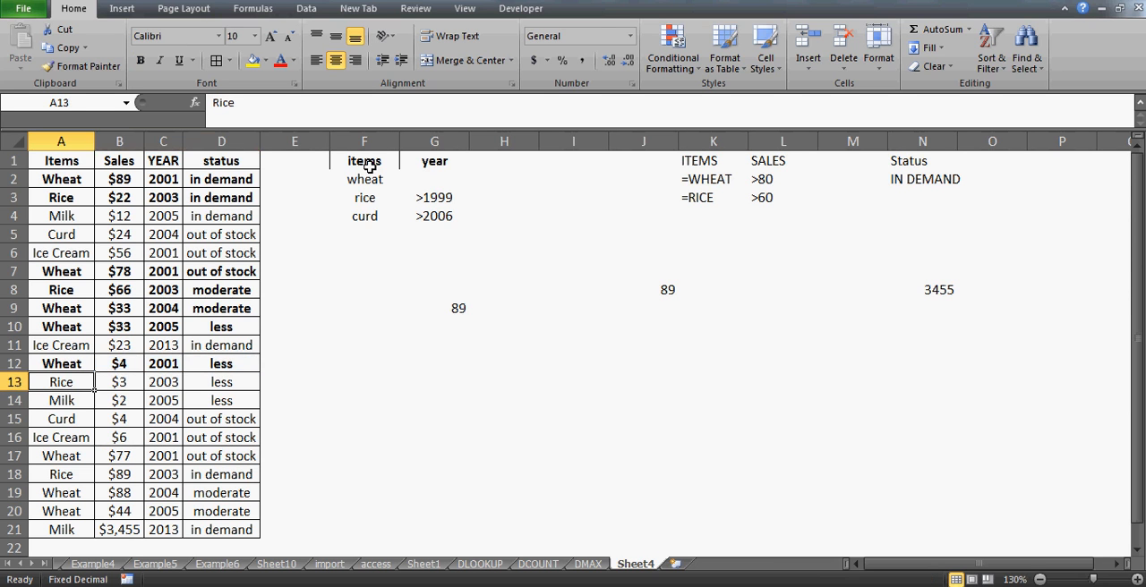
{"action": "key", "text": "shift+Right"}
{"action": "key", "text": "shift+Right"}
{"action": "key", "text": "shift+Right"}
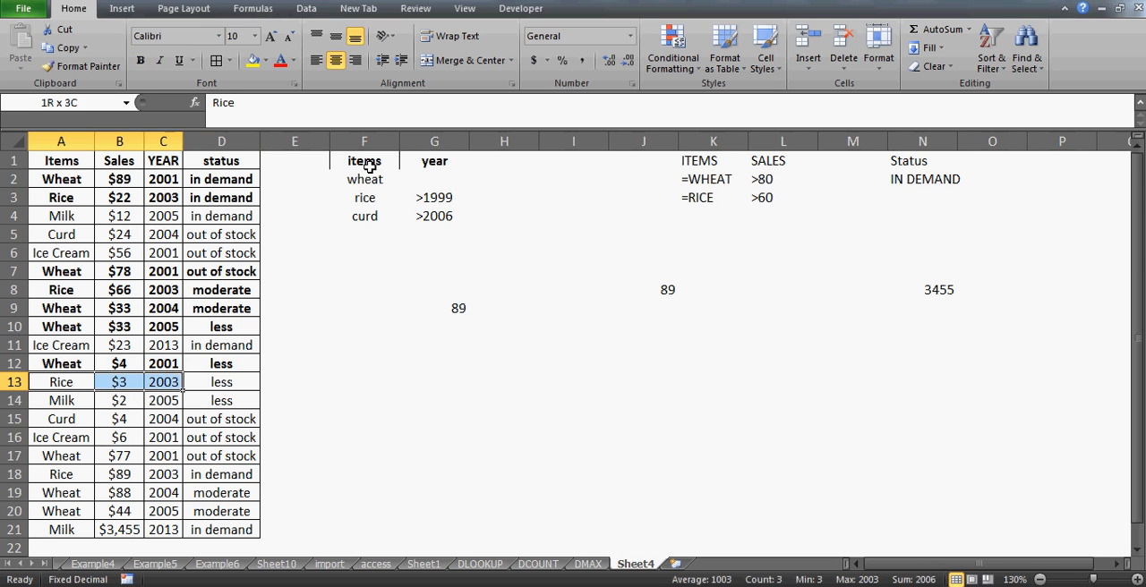
{"action": "key", "text": "ctrl+b"}
{"action": "key", "text": "Down"}
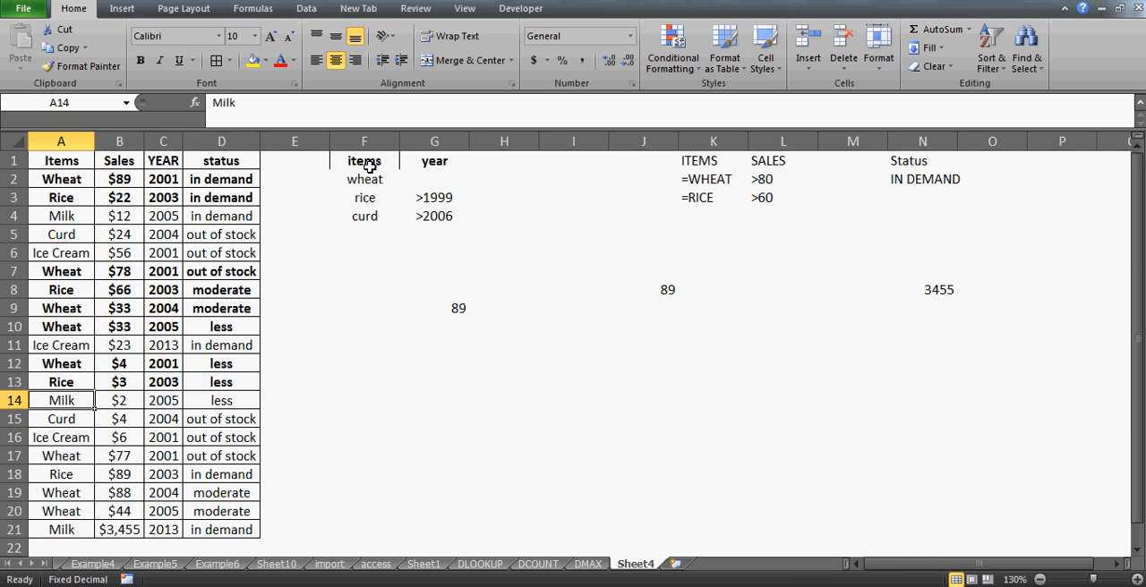
- Bold the out-of-stock wheat record in A17:D17 to mark it as matching the wheat criterion
{"action": "key", "text": "Down"}
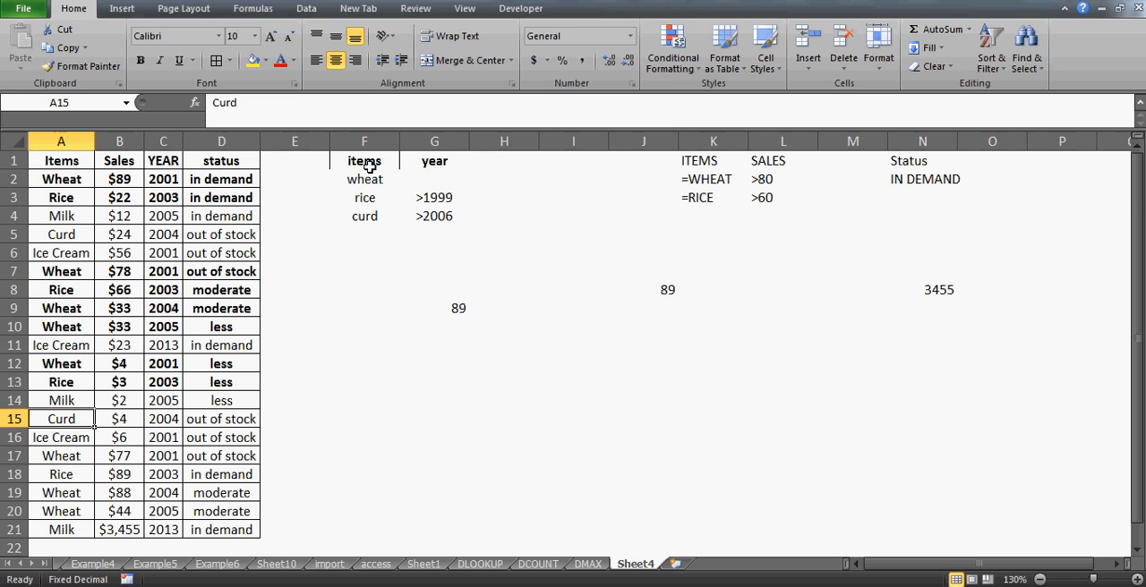
{"action": "key", "text": "shift+Right"}
{"action": "key", "text": "shift+Right"}
{"action": "key", "text": "shift+Right"}
{"action": "key", "text": "Down"}
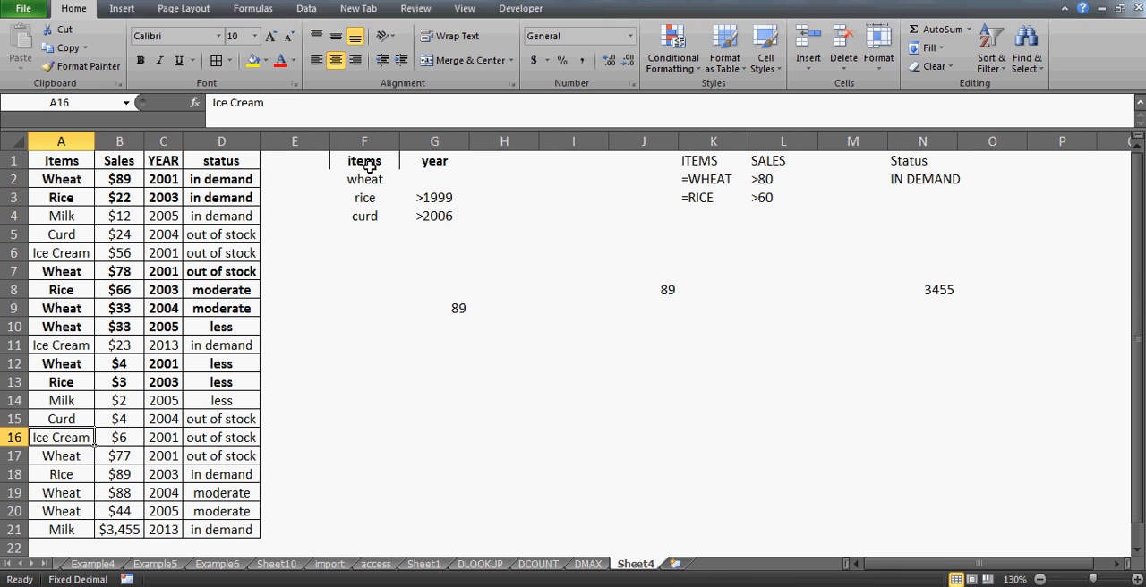
{"action": "key", "text": "Down"}
{"action": "key", "text": "shift+Right"}
- Bold the rice record in A18:D18 as a match for the rice criterion
{"action": "key", "text": "shift+Right"}
{"action": "key", "text": "shift+Right"}
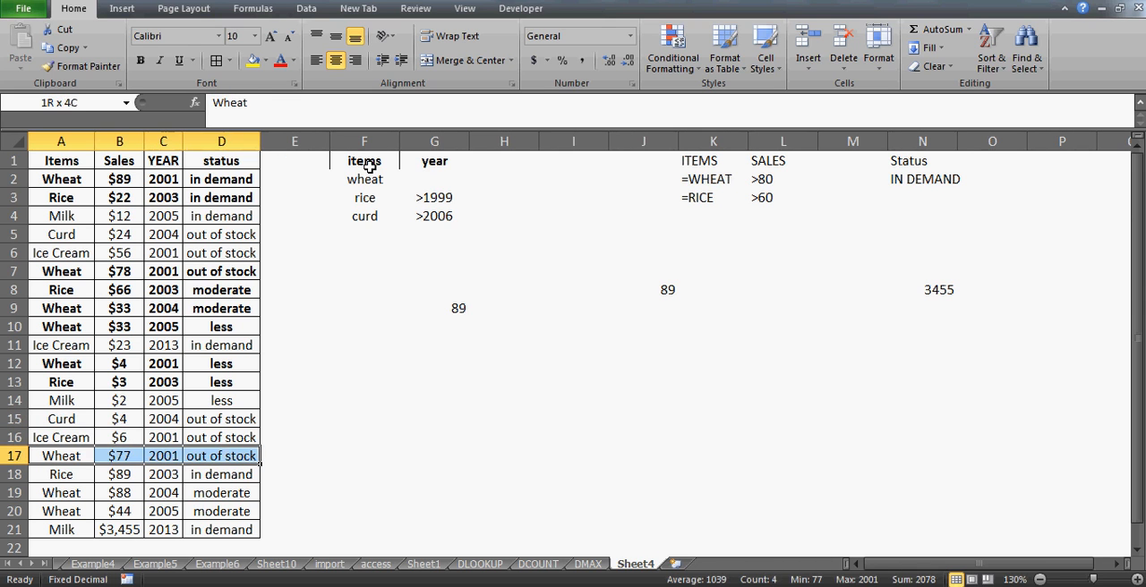
{"action": "key", "text": "ctrl+b"}
{"action": "key", "text": "Down"}
{"action": "key", "text": "shift+Right"}
{"action": "key", "text": "shift+Right"}
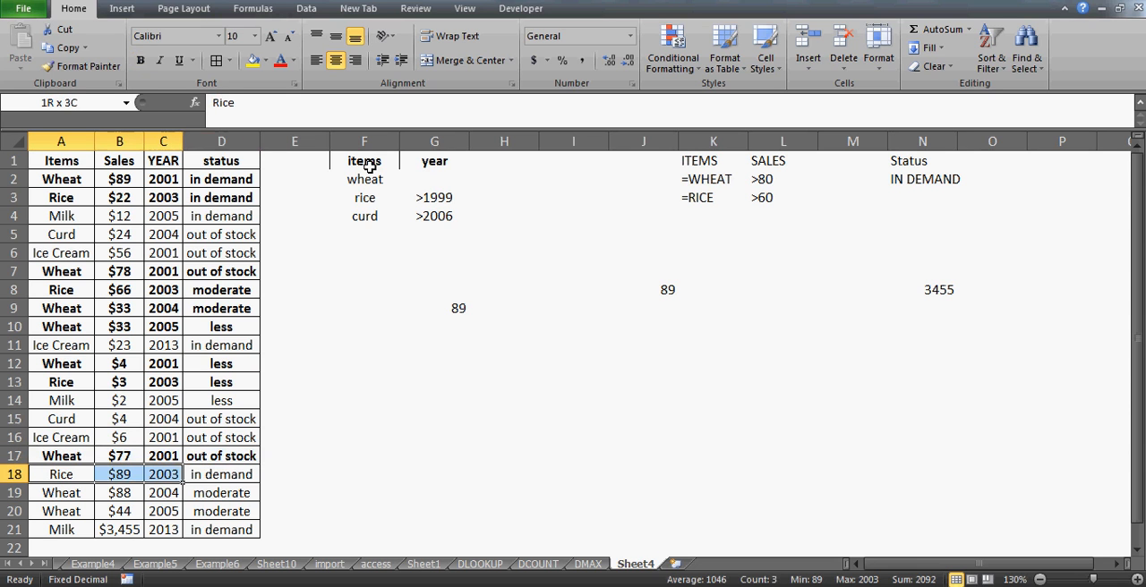
{"action": "key", "text": "shift+Right"}
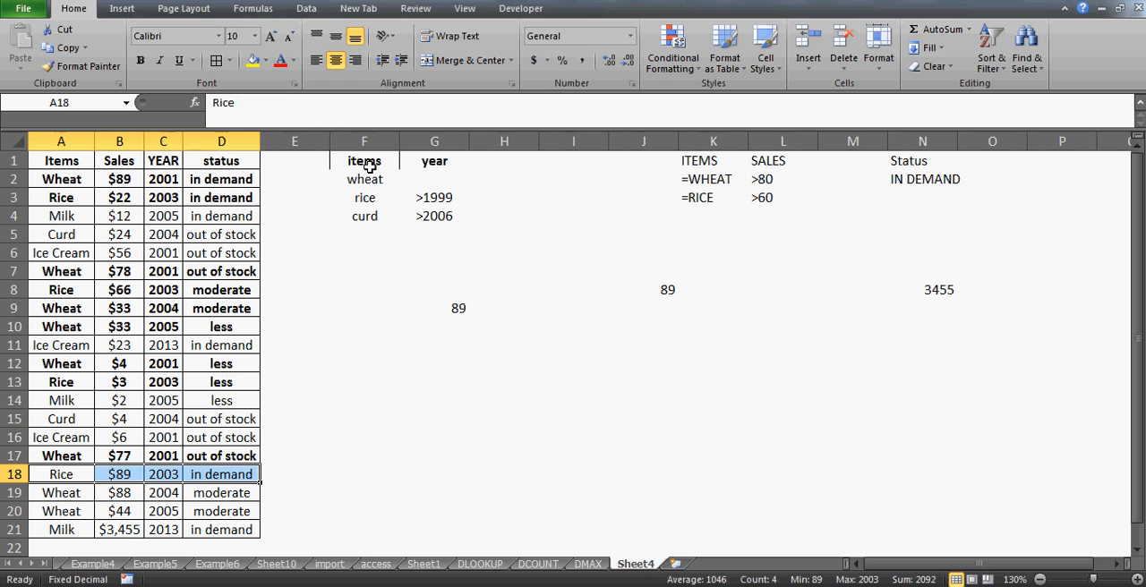
{"action": "key", "text": "ctrl+b"}
- Bold the two moderate-status wheat records in A19:D19 and A20:D20 as matches
{"action": "key", "text": "Down"}
{"action": "key", "text": "shift+Right"}
{"action": "key", "text": "shift+Right"}
{"action": "key", "text": "shift+Right"}
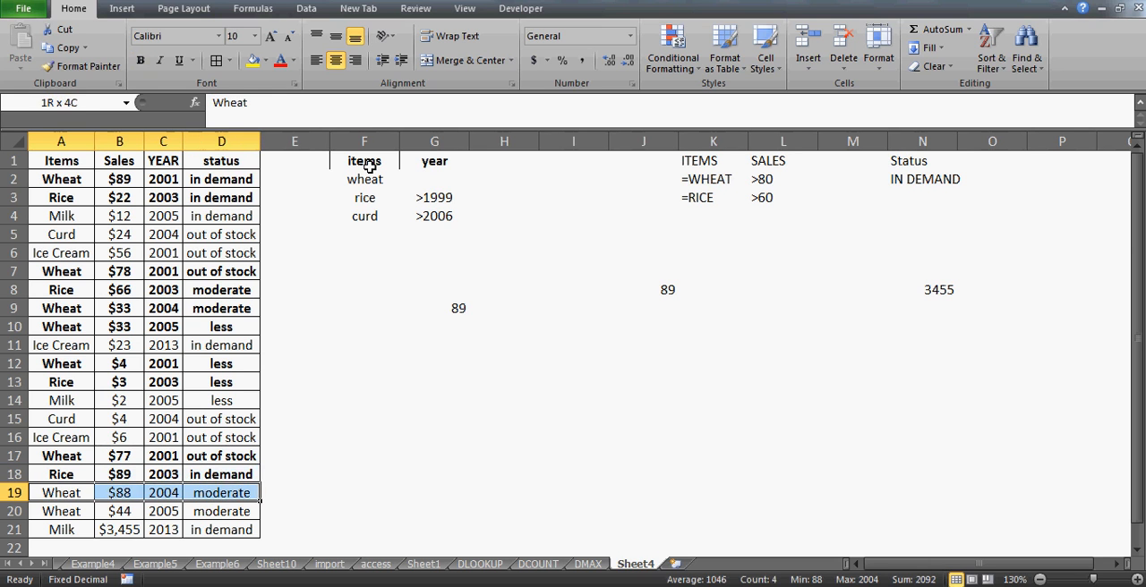
{"action": "key", "text": "ctrl+b"}
{"action": "key", "text": "Down"}
{"action": "key", "text": "shift+Right"}
{"action": "key", "text": "shift+Right"}
{"action": "key", "text": "shift+Right"}
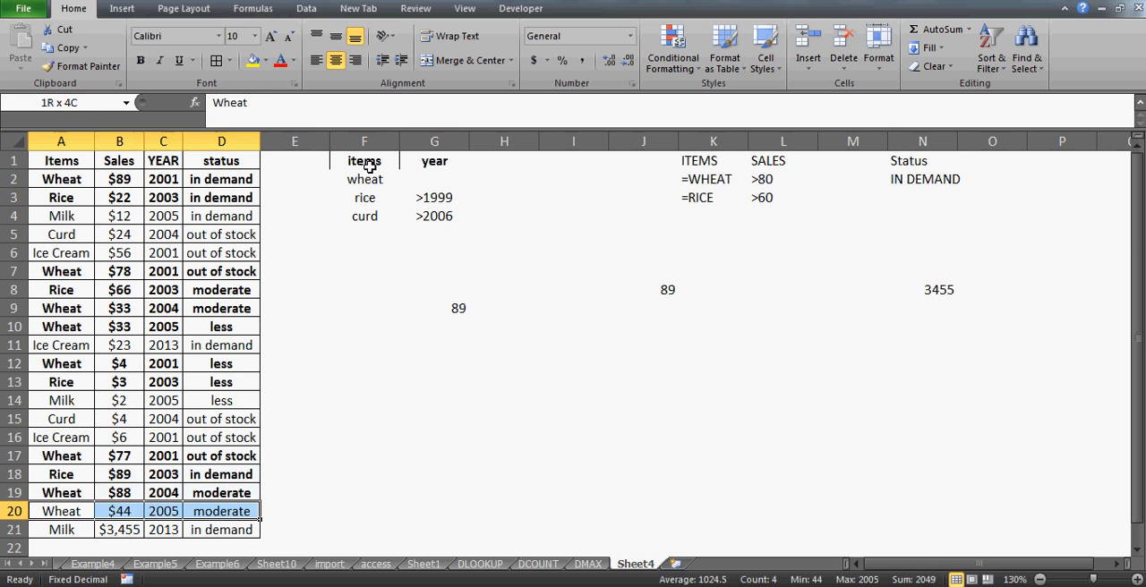
{"action": "key", "text": "ctrl+b"}
- Compare the sales values of the bolded records in column B, including B17:B19 and B2, to find the maximum
{"action": "key", "text": "Down"}
{"action": "key", "text": "Up"}
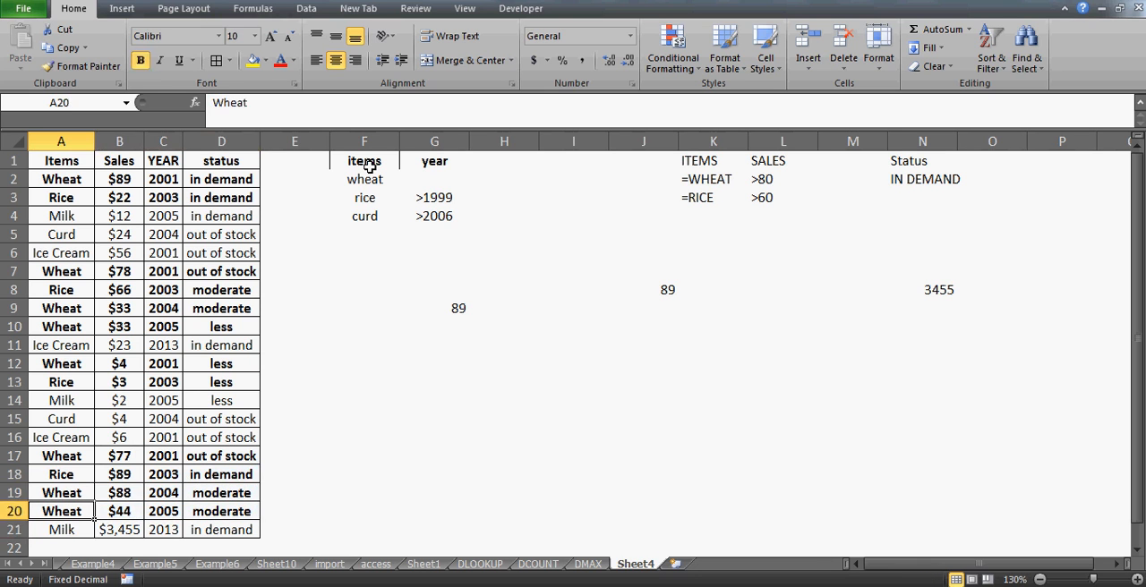
{"action": "key", "text": "Down"}
{"action": "key", "text": "Up"}
{"action": "key", "text": "Up"}
{"action": "key", "text": "Up"}
{"action": "key", "text": "Up"}
{"action": "key", "text": "Right"}
{"action": "key", "text": "shift+Down"}
{"action": "key", "text": "shift+Down"}
{"action": "key", "text": "shift+Down"}
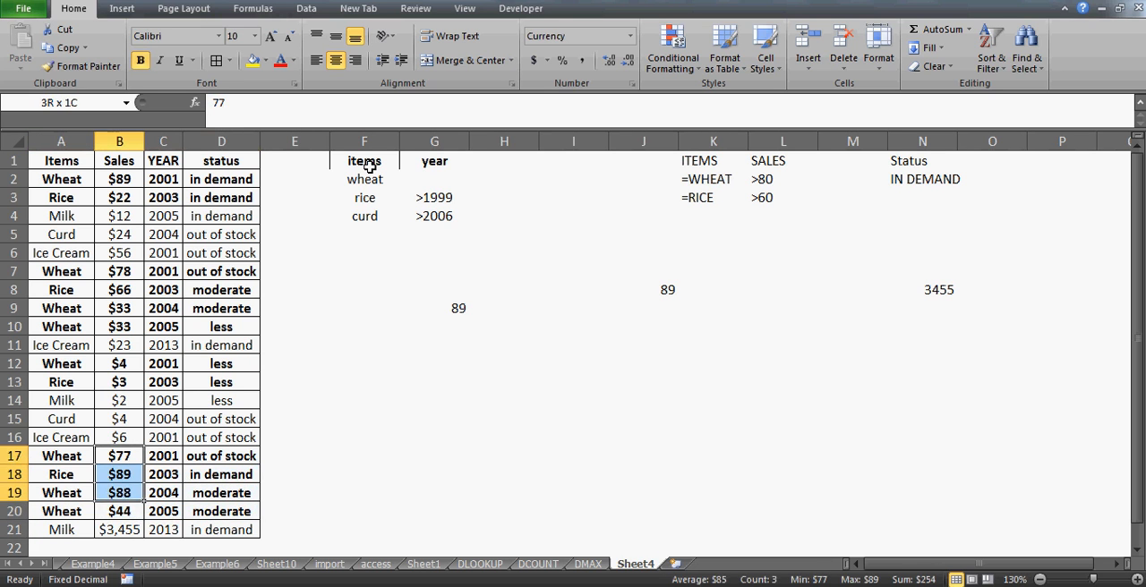
{"action": "key", "text": "Up"}
{"action": "key", "text": "Up"}
{"action": "key", "text": "Up"}
{"action": "key", "text": "Up"}
{"action": "key", "text": "Up"}
{"action": "key", "text": "Up"}
{"action": "key", "text": "Up"}
{"action": "key", "text": "Up"}
{"action": "key", "text": "Up"}
{"action": "key", "text": "Up"}
{"action": "key", "text": "Up"}
{"action": "key", "text": "Up"}
{"action": "key", "text": "Up"}
{"action": "key", "text": "Up"}
{"action": "key", "text": "Up"}
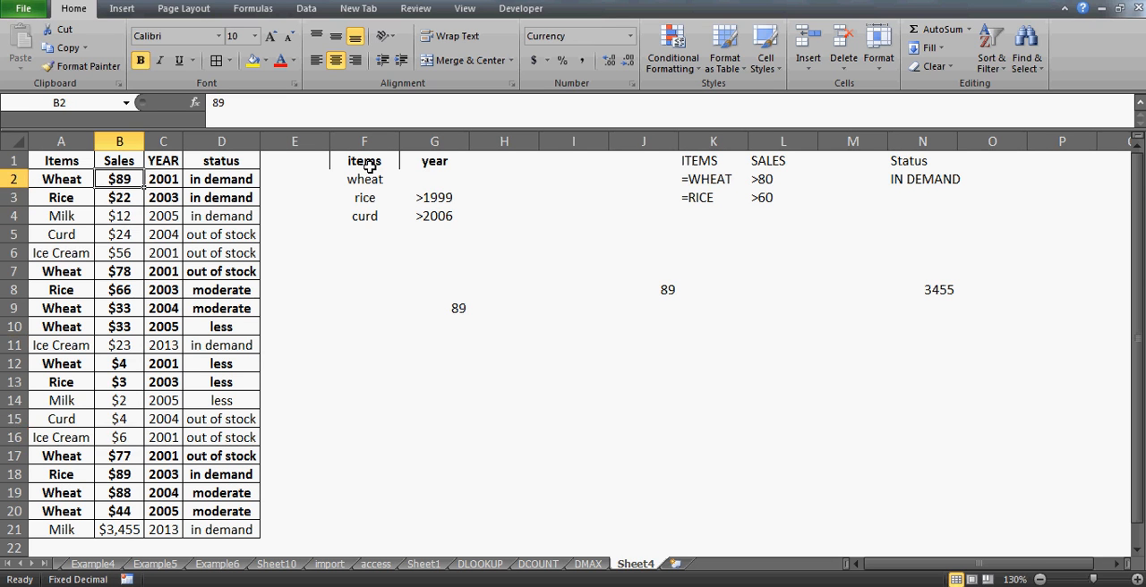
{"action": "key", "text": "Down"}
{"action": "key", "text": "Up"}
{"action": "key", "text": "Down"}
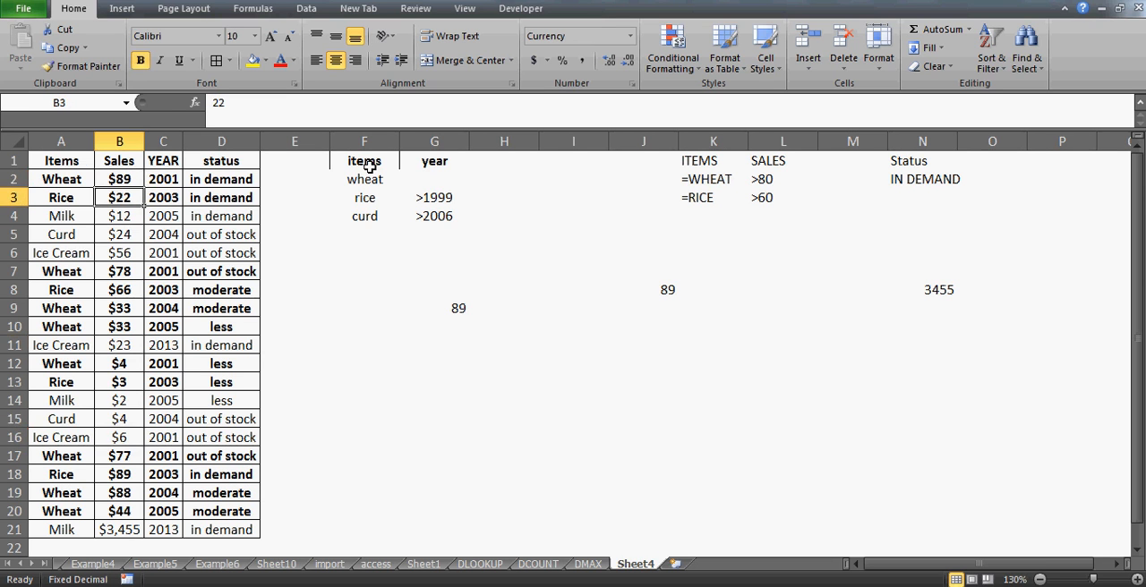
{"action": "key", "text": "Up"}
{"action": "key", "text": "Down"}
{"action": "key", "text": "Up"}
{"action": "key", "text": "Down"}
{"action": "key", "text": "Up"}
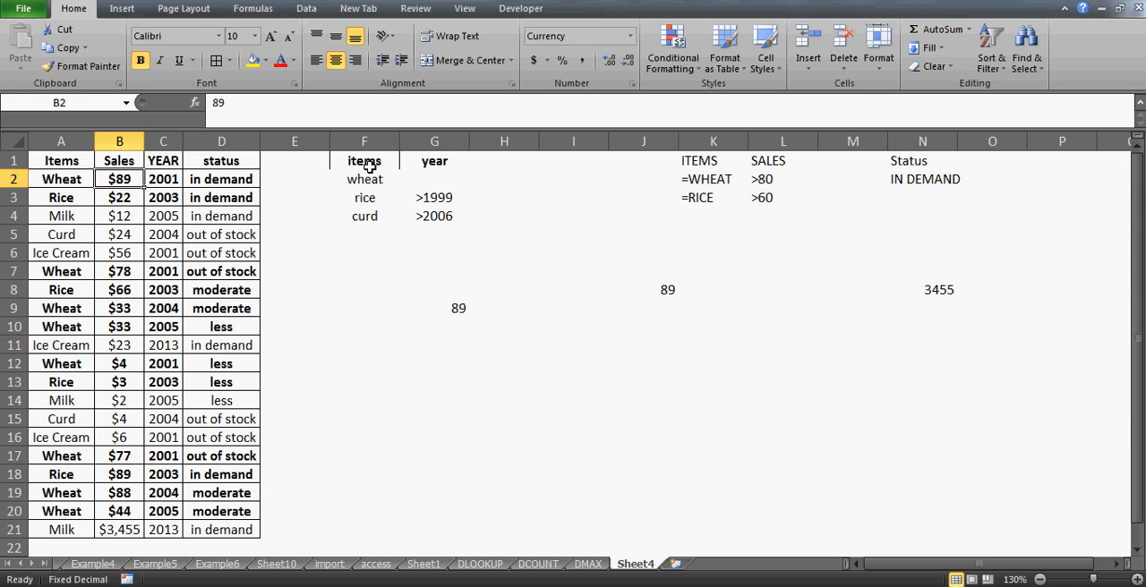
- Set the sales value of the first wheat record in B2 to 99 and check the DMAX result in G9
{"action": "key", "text": "Right"}
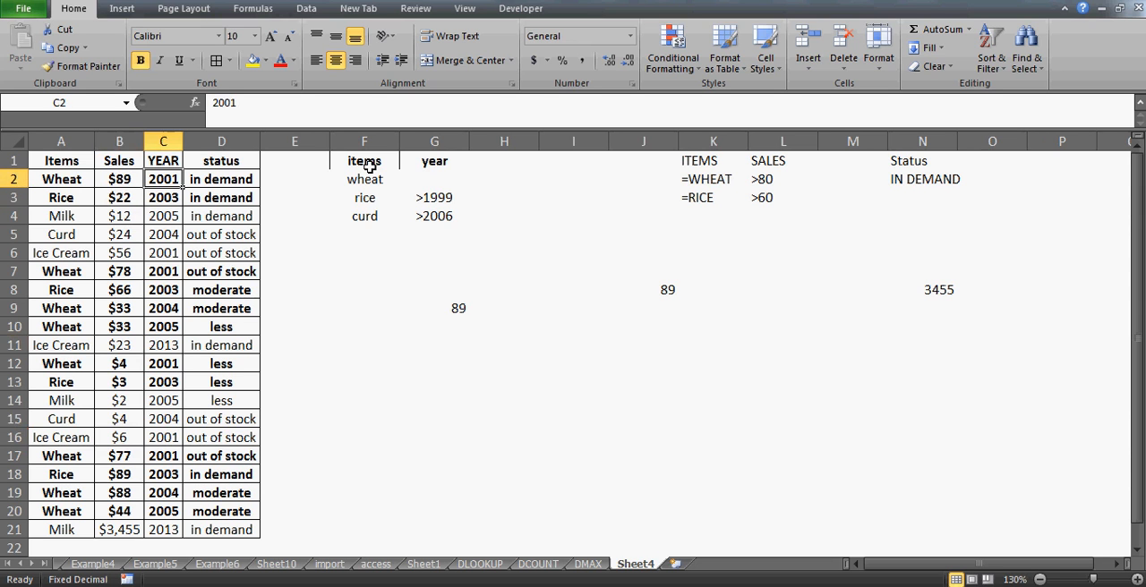
{"action": "key", "text": "Left"}
{"action": "type", "text": "99"}
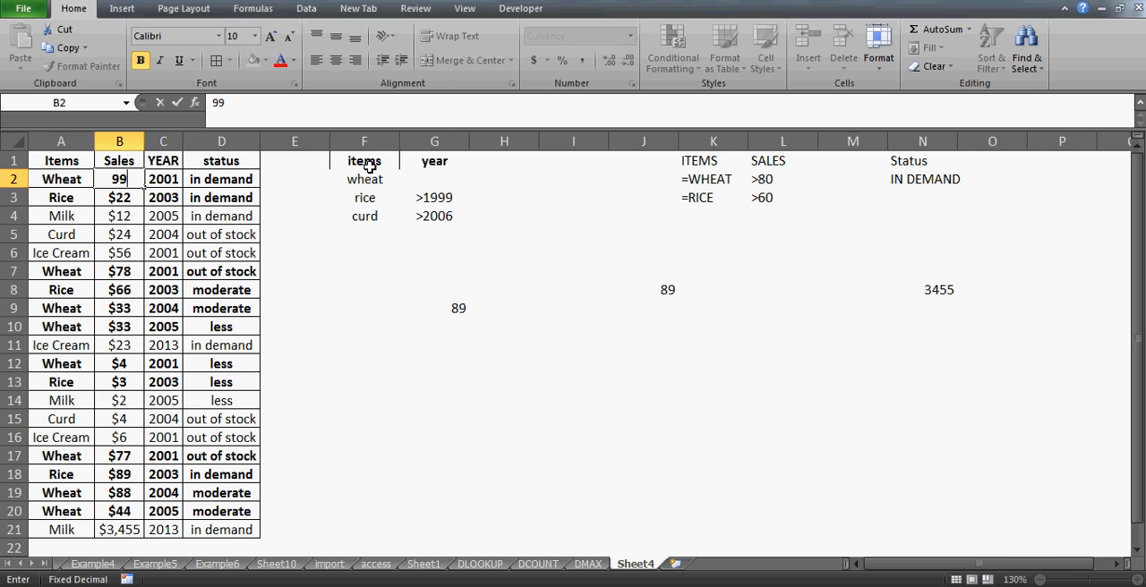
{"action": "key", "text": "Return"}
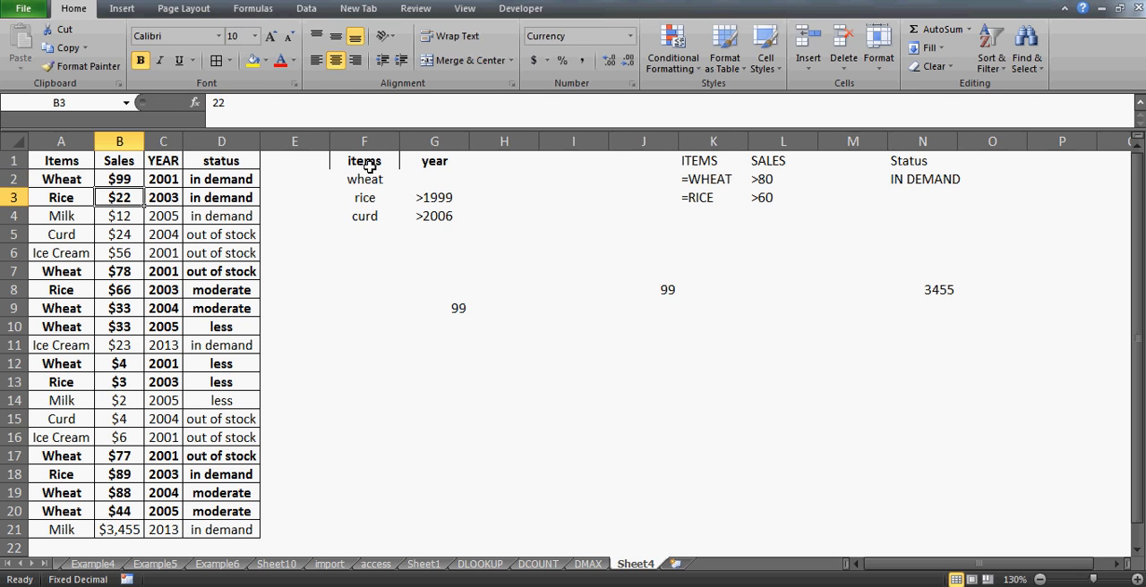
{"action": "left_click", "coordinate": [454, 309]}
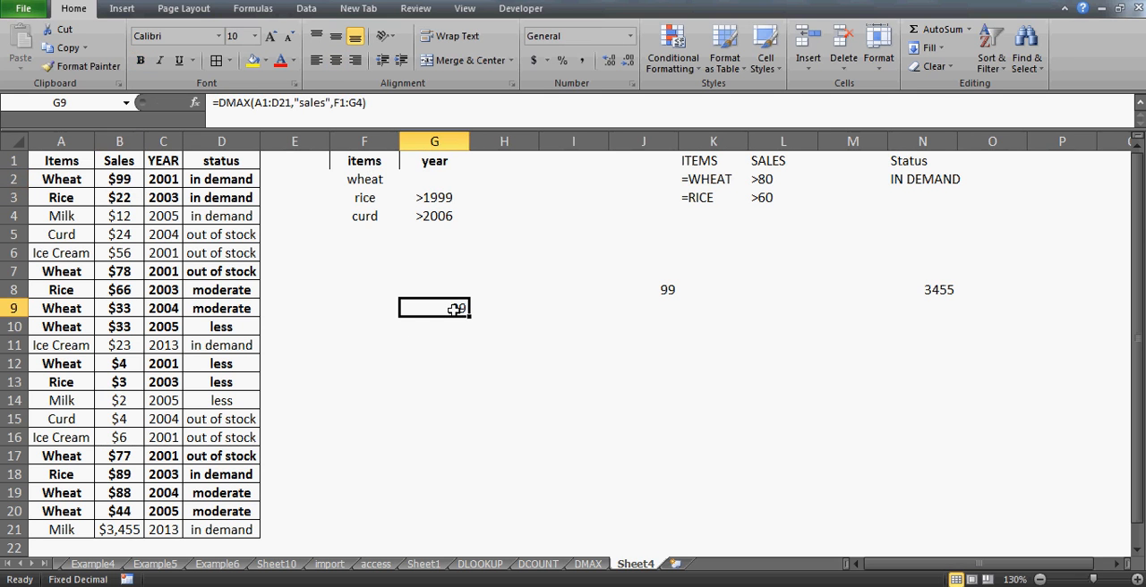
- Review the items-and-year criteria range F1:G4 that the DMAX formula uses
{"action": "key", "text": "Up"}
{"action": "key", "text": "Up"}
{"action": "key", "text": "Up"}
{"action": "key", "text": "Up"}
{"action": "key", "text": "Up"}
{"action": "key", "text": "Up"}
{"action": "key", "text": "Up"}
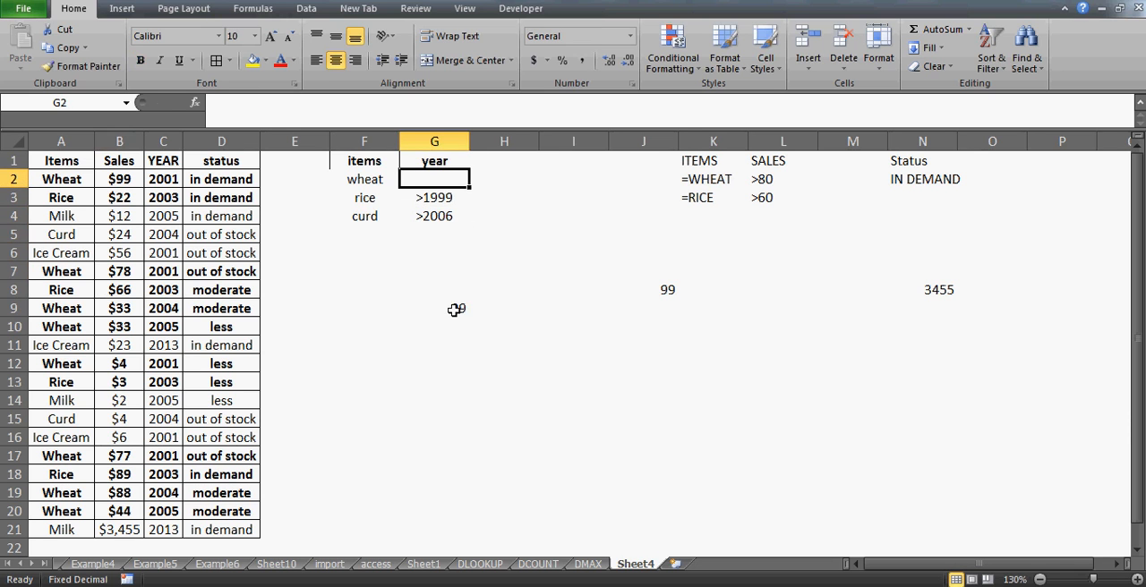
{"action": "key", "text": "Up"}
{"action": "key", "text": "Left"}
{"action": "key", "text": "shift+Right"}
{"action": "key", "text": "shift+Down"}
{"action": "key", "text": "shift+Down"}
{"action": "key", "text": "shift+Down"}
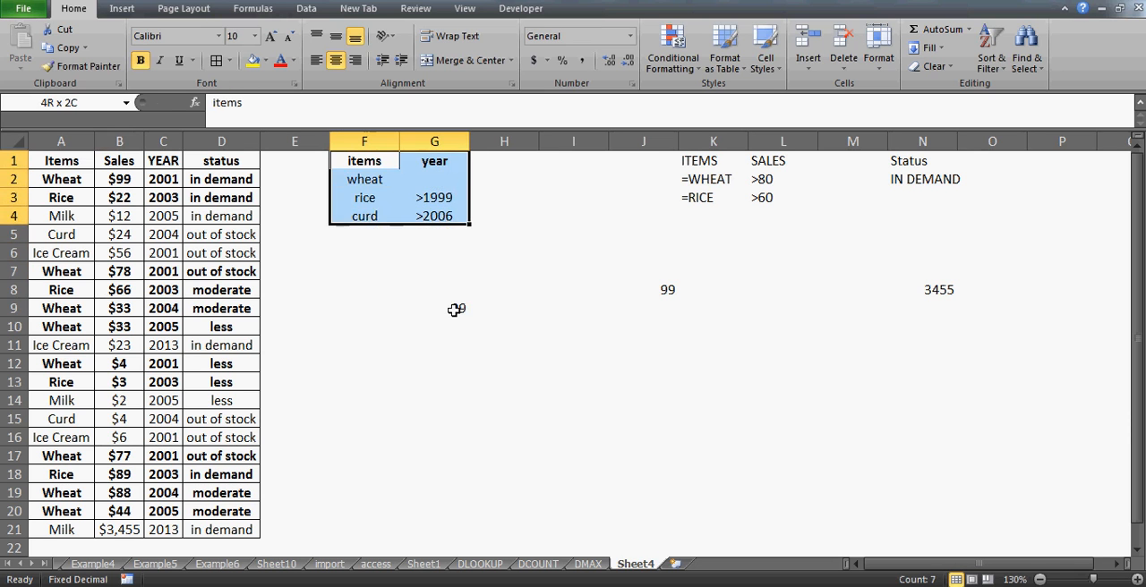
{"action": "key", "text": "Up"}
{"action": "key", "text": "Down"}
{"action": "key", "text": "Up"}
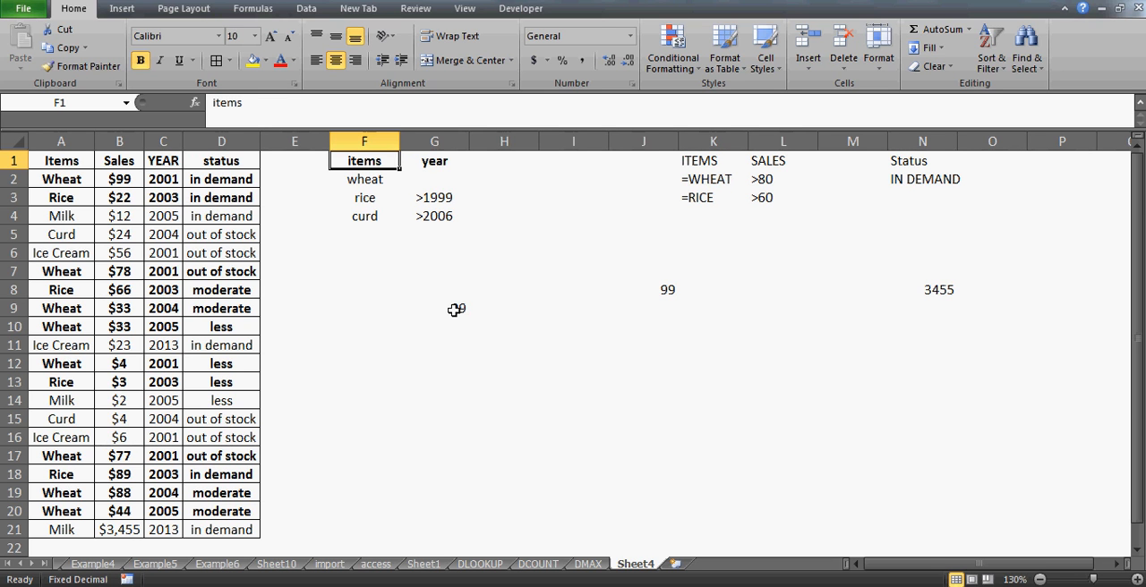
- Enter the year criterion =">2006" for wheat in cell G2
{"action": "key", "text": "Down"}
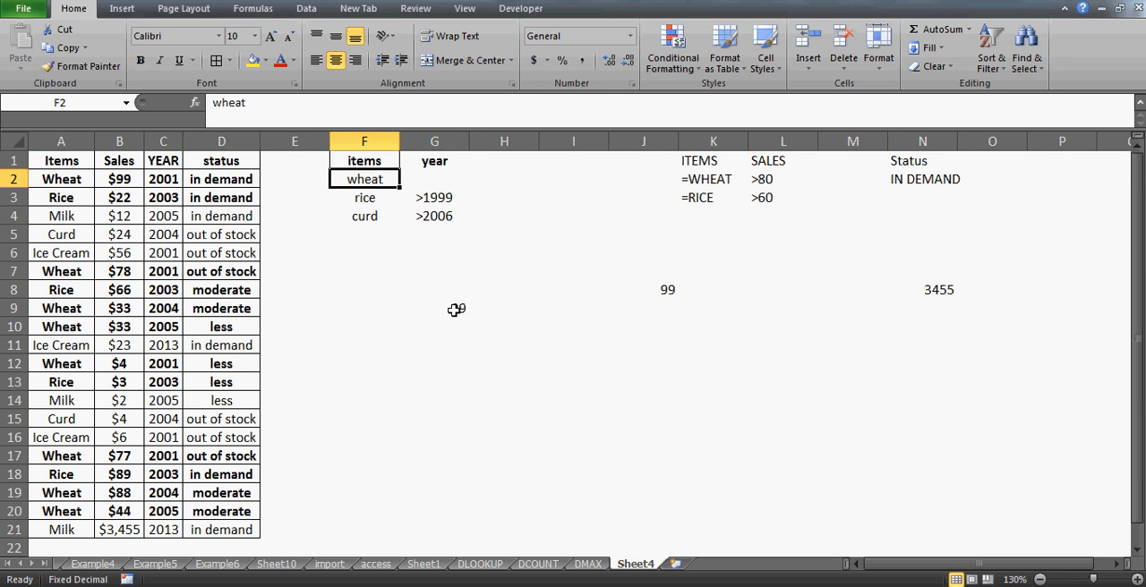
{"action": "key", "text": "Right"}
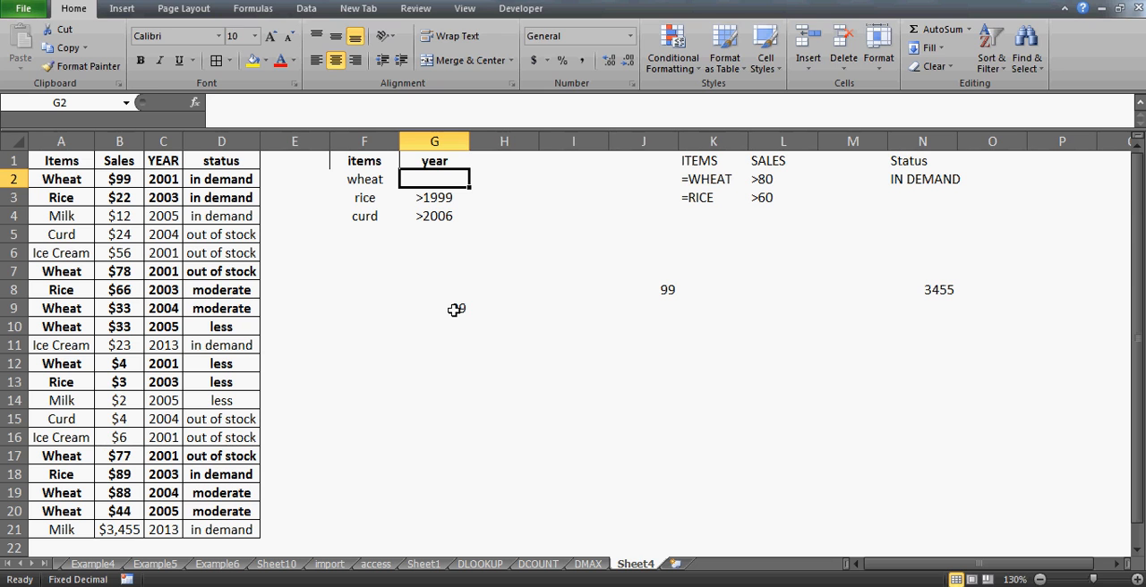
{"action": "type", "text": "'"}
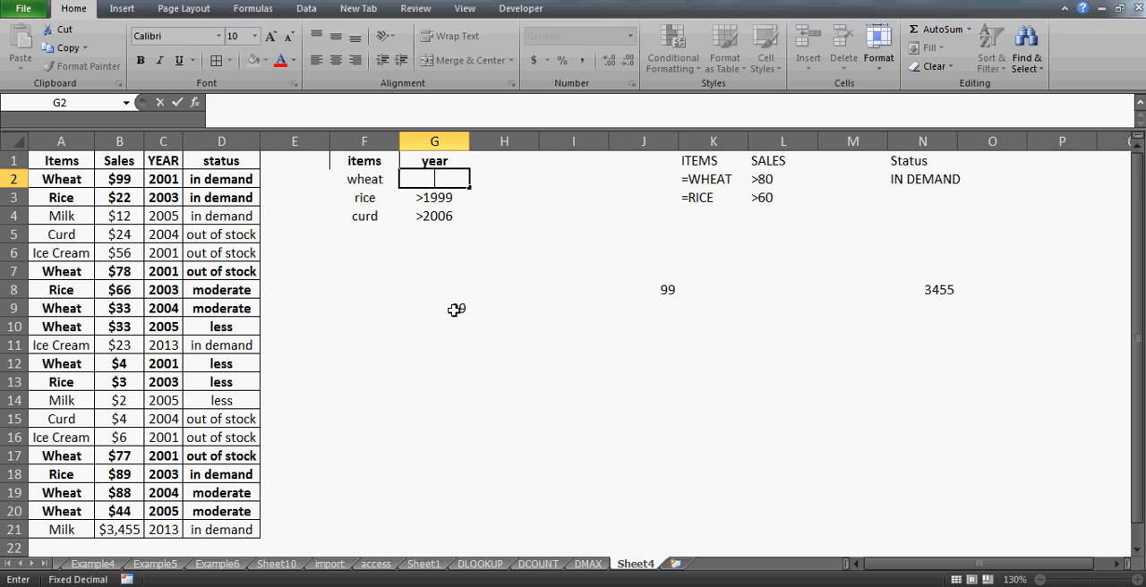
{"action": "type", "text": "=\">"}
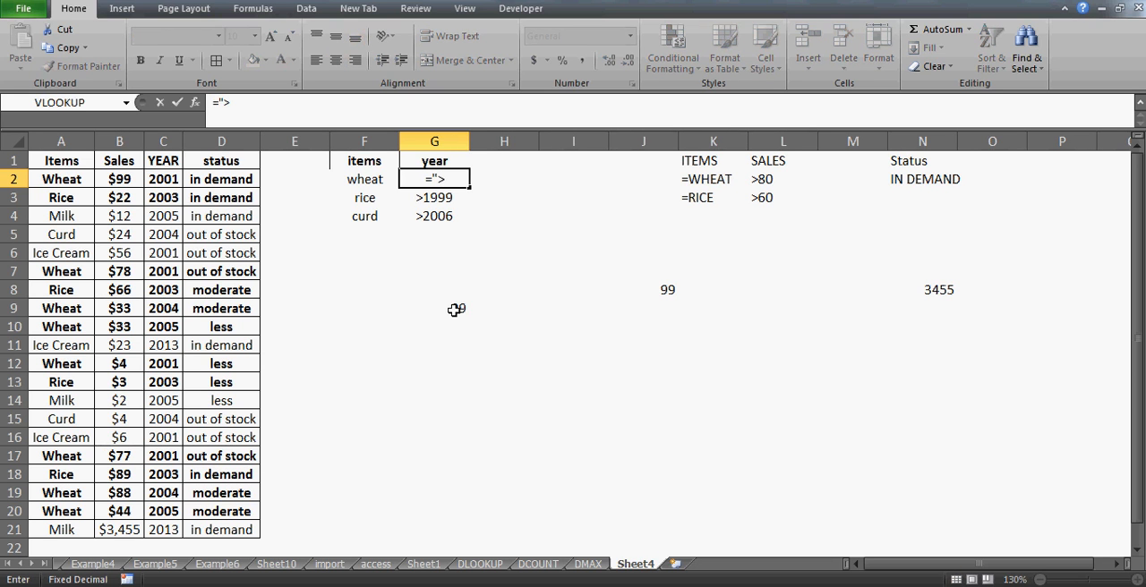
{"action": "type", "text": "2006\""}
{"action": "key", "text": "Return"}
{"action": "key", "text": "Up"}
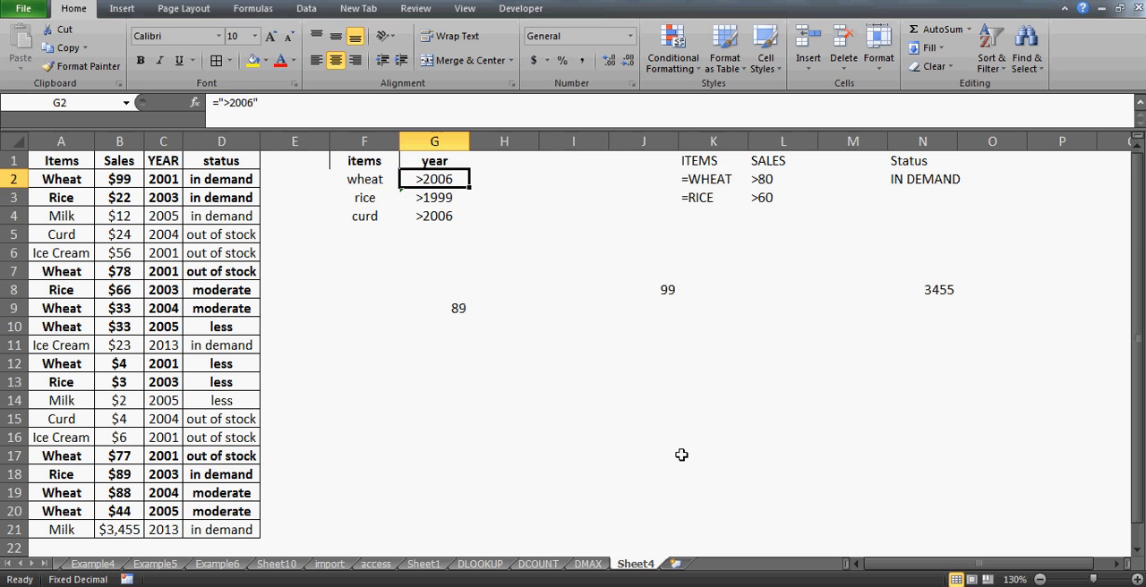
- Check the DMAX result in G9 against the wheat criterion row F2:G2
{"action": "key", "text": "Down"}
{"action": "key", "text": "Down"}
{"action": "key", "text": "Down"}
{"action": "key", "text": "Down"}
{"action": "key", "text": "Down"}
{"action": "key", "text": "Down"}
{"action": "key", "text": "Down"}
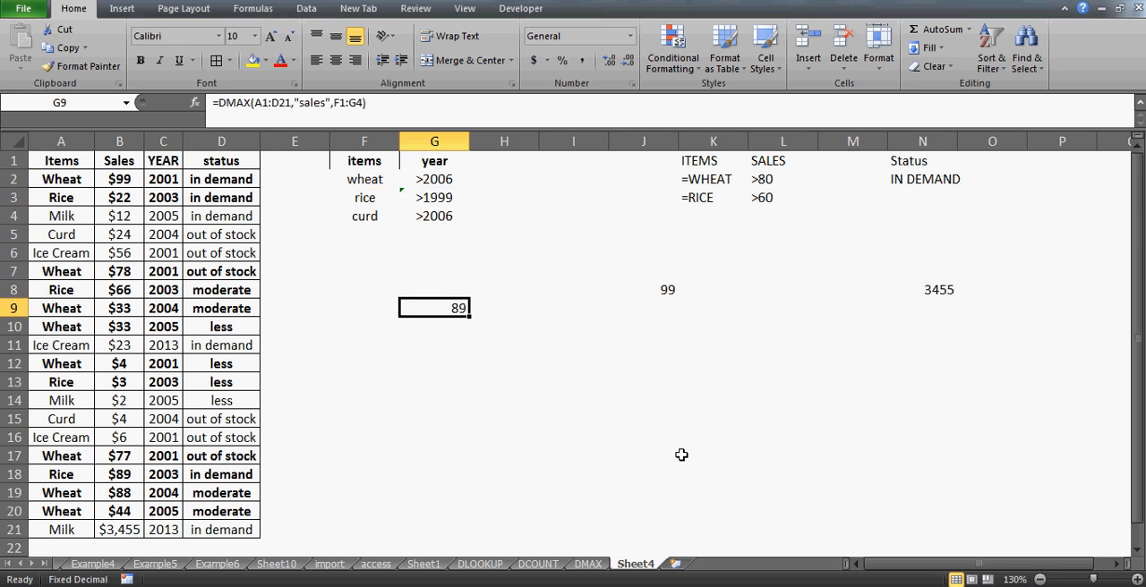
{"action": "key", "text": "Up"}
{"action": "key", "text": "Up"}
{"action": "key", "text": "Up"}
{"action": "key", "text": "Up"}
{"action": "key", "text": "Up"}
{"action": "key", "text": "Up"}
{"action": "key", "text": "Up"}
{"action": "key", "text": "Up"}
{"action": "key", "text": "Left"}
{"action": "key", "text": "Down"}
{"action": "key", "text": "shift+Right"}
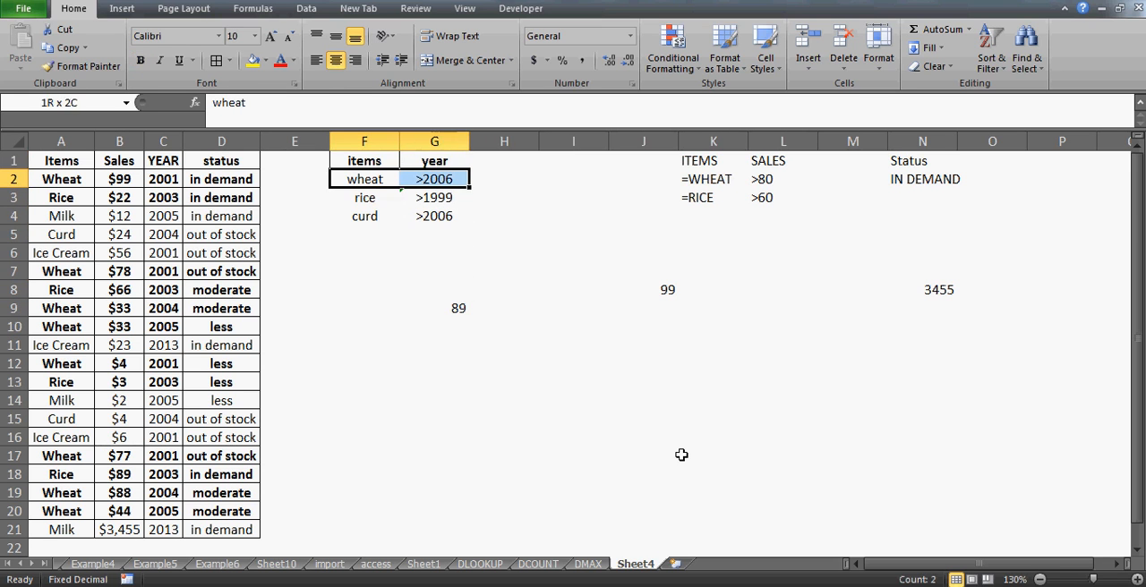
{"action": "key", "text": "Right"}
{"action": "key", "text": "Left"}
{"action": "key", "text": "shift+Right"}
- Remove the bold from the wheat record in A2:D2, since its year does not meet the wheat criterion
{"action": "key", "text": "Left"}
{"action": "key", "text": "Left"}
{"action": "key", "text": "Home"}
{"action": "key", "text": "shift+Right"}
{"action": "key", "text": "shift+Right"}
{"action": "key", "text": "shift+Right"}
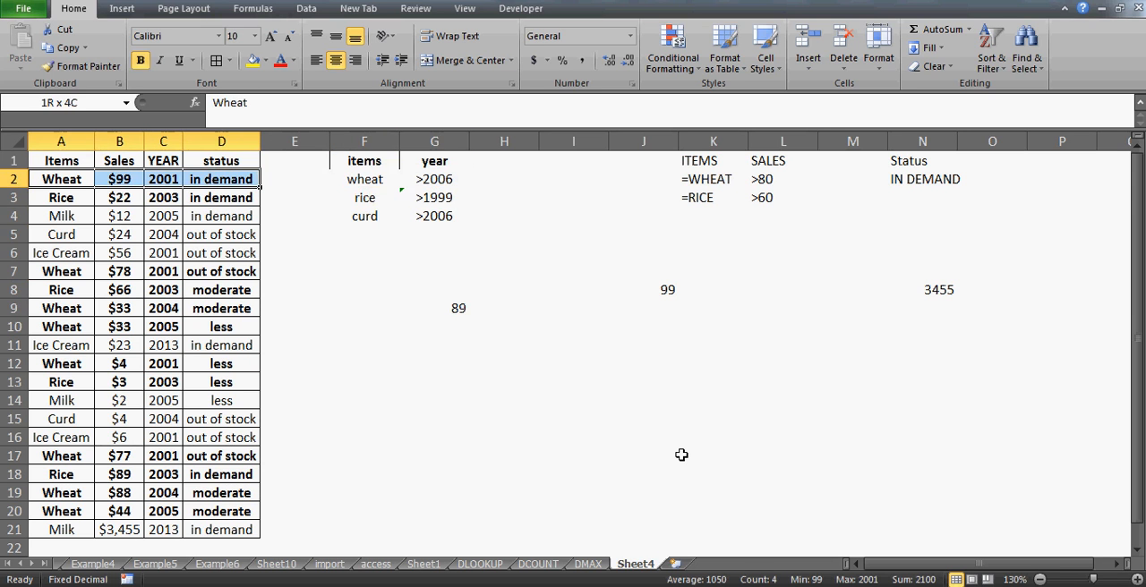
{"action": "key", "text": "ctrl+b"}
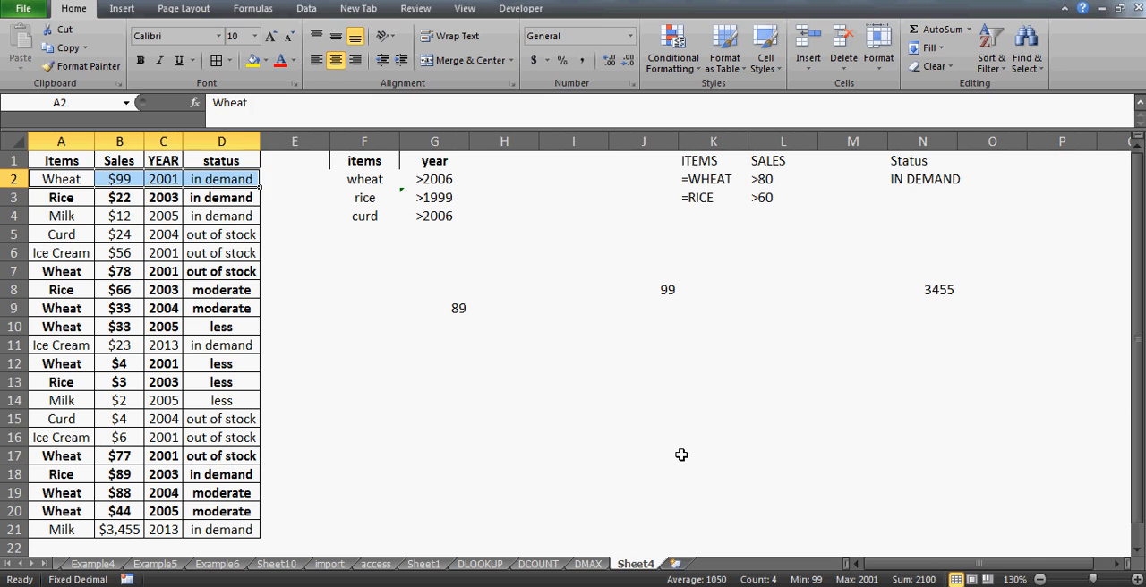
- Remove the bold from the wheat record in A7:D7 to mark it as no longer matching
{"action": "key", "text": "Down"}
{"action": "key", "text": "Down"}
{"action": "key", "text": "Down"}
{"action": "key", "text": "Down"}
{"action": "key", "text": "Down"}
{"action": "key", "text": "Down"}
{"action": "key", "text": "Up"}
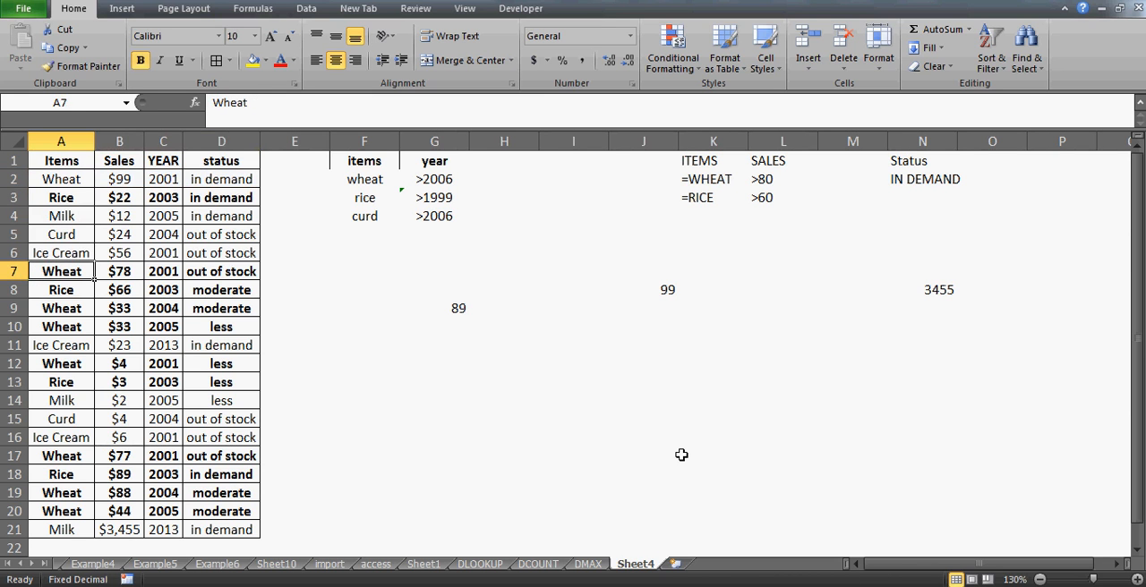
{"action": "key", "text": "shift+Right"}
{"action": "key", "text": "shift+Right"}
{"action": "key", "text": "shift+Right"}
{"action": "key", "text": "ctrl+b"}
- Remove the bold from the two consecutive wheat records in A9:D10
{"action": "key", "text": "Down"}
{"action": "key", "text": "Down"}
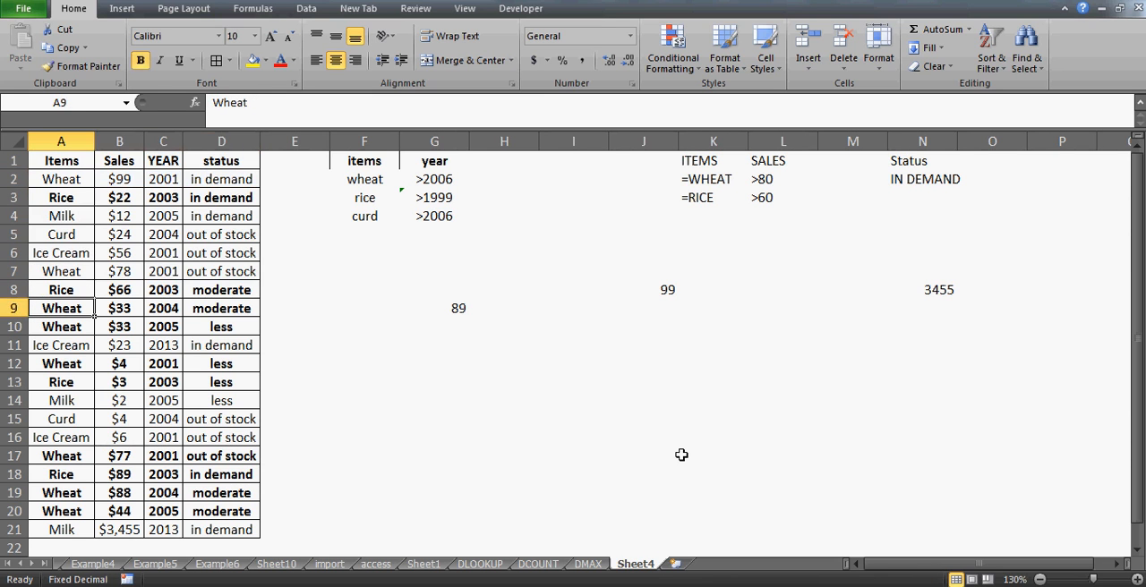
{"action": "key", "text": "shift+Right"}
{"action": "key", "text": "shift+Right"}
{"action": "key", "text": "shift+Down"}
- Remove the bold from the wheat record in A12:D12
{"action": "key", "text": "shift+Right"}
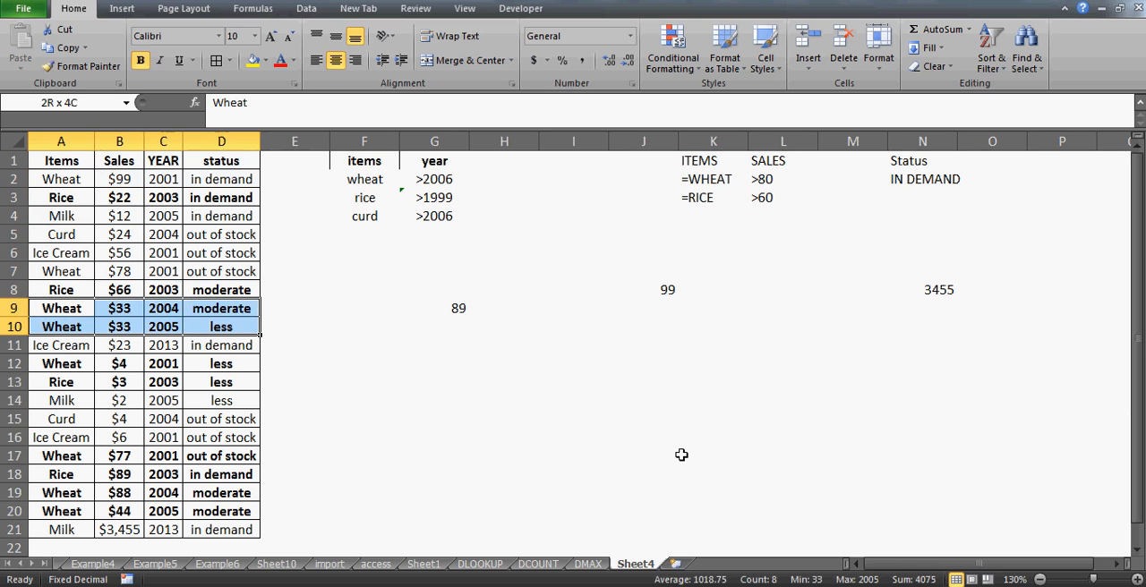
{"action": "key", "text": "ctrl+b"}
{"action": "key", "text": "Down"}
- Remove the bold from the out-of-stock wheat record in A17:D17
{"action": "key", "text": "Down"}
{"action": "key", "text": "Down"}
{"action": "key", "text": "shift+Right"}
{"action": "key", "text": "shift+Right"}
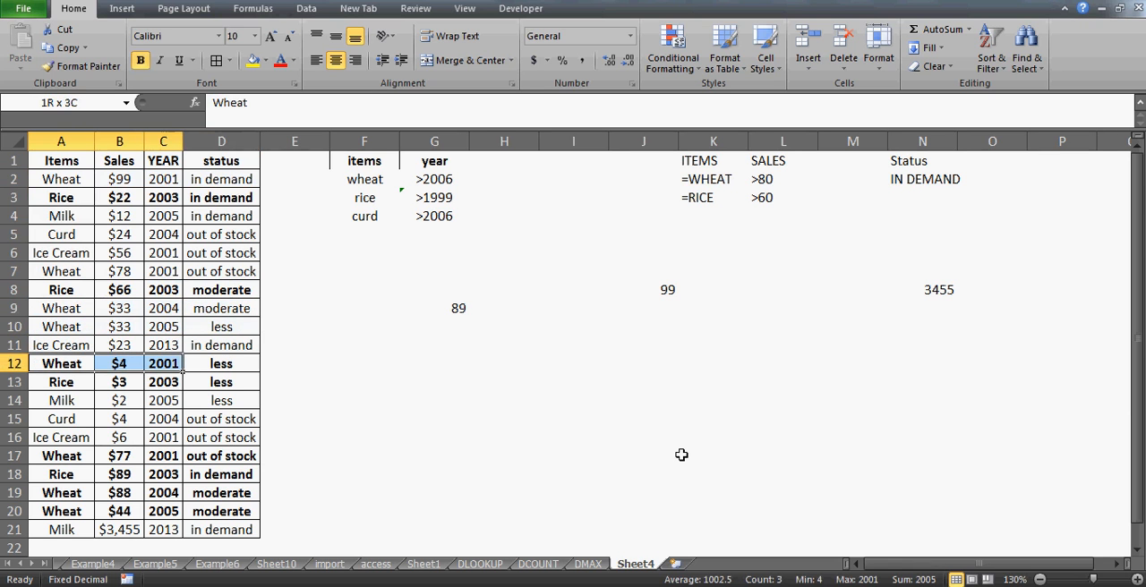
{"action": "key", "text": "shift+Right"}
{"action": "key", "text": "ctrl+b"}
{"action": "key", "text": "Down"}
{"action": "key", "text": "Down"}
{"action": "key", "text": "Down"}
{"action": "key", "text": "Down"}
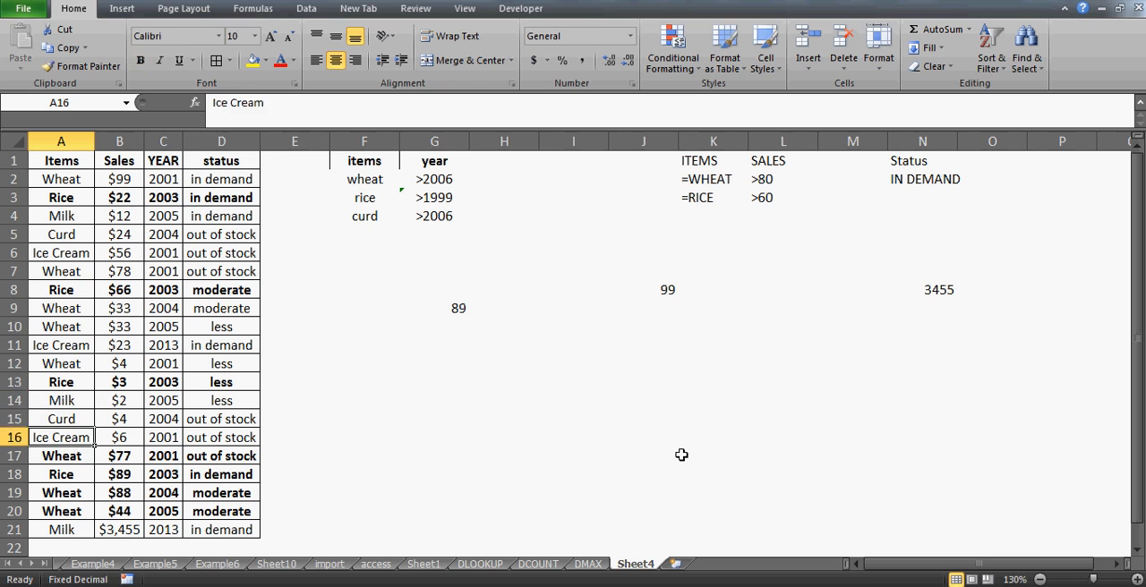
- Remove the bold from the two moderate-status wheat records in A19:D20 to mark them as no longer matching
{"action": "key", "text": "Down"}
{"action": "key", "text": "shift+Right"}
{"action": "key", "text": "shift+Right"}
{"action": "key", "text": "shift+Right"}
{"action": "key", "text": "ctrl+b"}
{"action": "key", "text": "Down"}
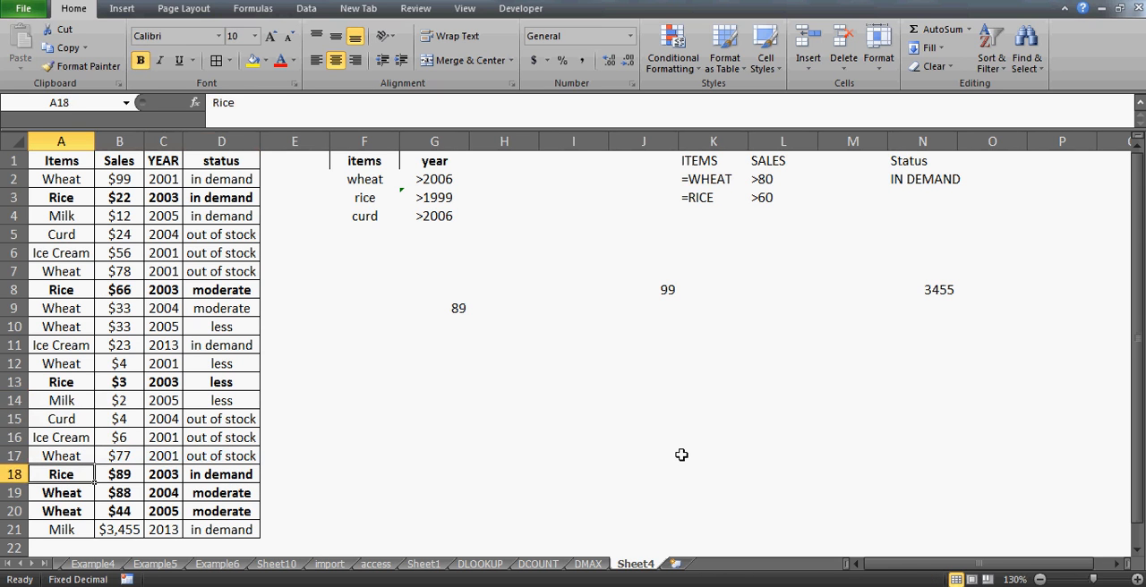
{"action": "key", "text": "Down"}
{"action": "key", "text": "shift+Down"}
{"action": "key", "text": "shift+Right"}
{"action": "key", "text": "shift+Right"}
{"action": "key", "text": "shift+Right"}
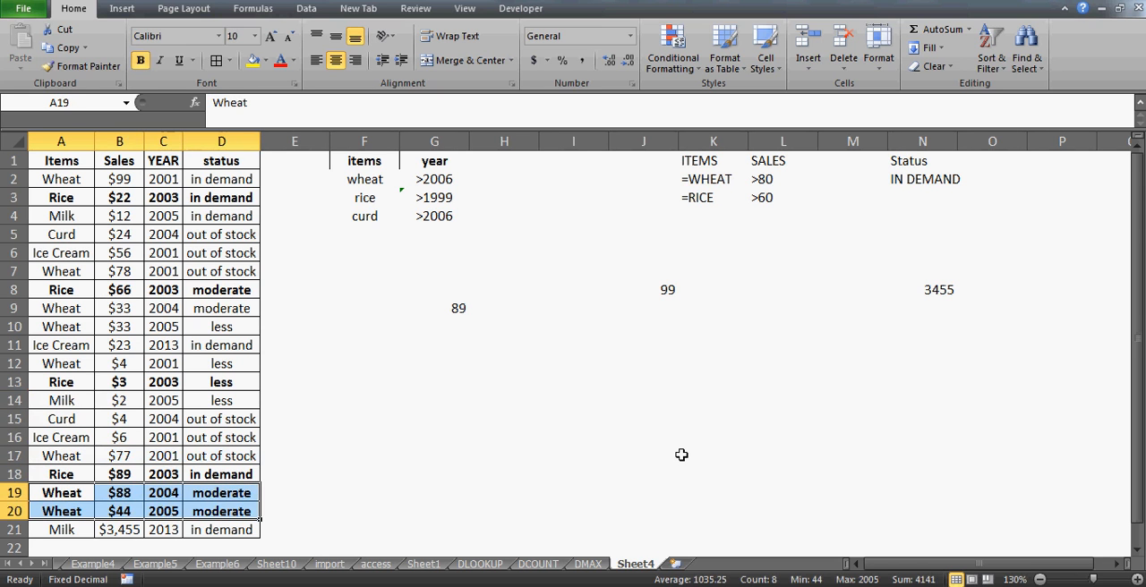
{"action": "key", "text": "ctrl+b"}
- Examine the sales values of the remaining bold rice records, going from row 3 down to row 18
{"action": "key", "text": "Up"}
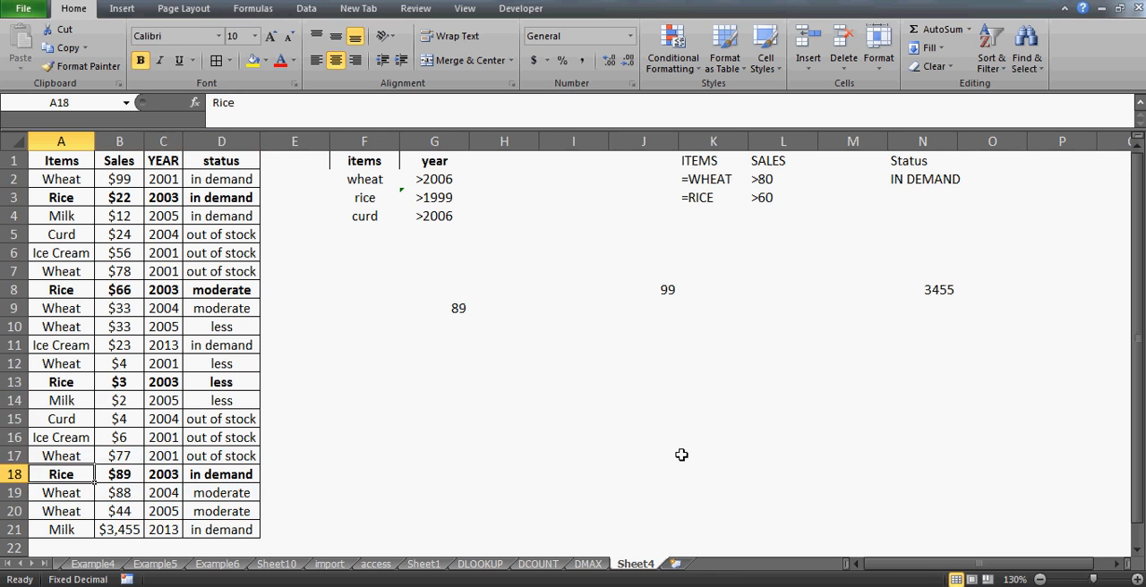
{"action": "key", "text": "Up"}
{"action": "key", "text": "Up"}
{"action": "key", "text": "Up"}
{"action": "key", "text": "Up"}
{"action": "key", "text": "Up"}
{"action": "key", "text": "Up"}
{"action": "key", "text": "Up"}
{"action": "key", "text": "Up"}
{"action": "key", "text": "Up"}
{"action": "key", "text": "Up"}
{"action": "key", "text": "Up"}
{"action": "key", "text": "Up"}
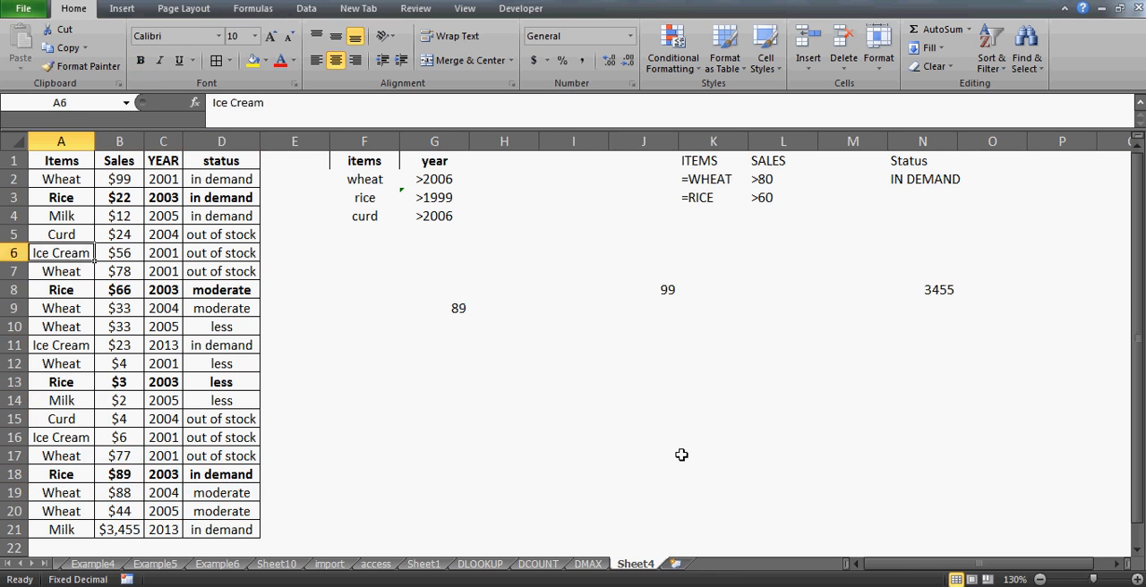
{"action": "key", "text": "Up"}
{"action": "key", "text": "Up"}
{"action": "key", "text": "Up"}
{"action": "key", "text": "Right"}
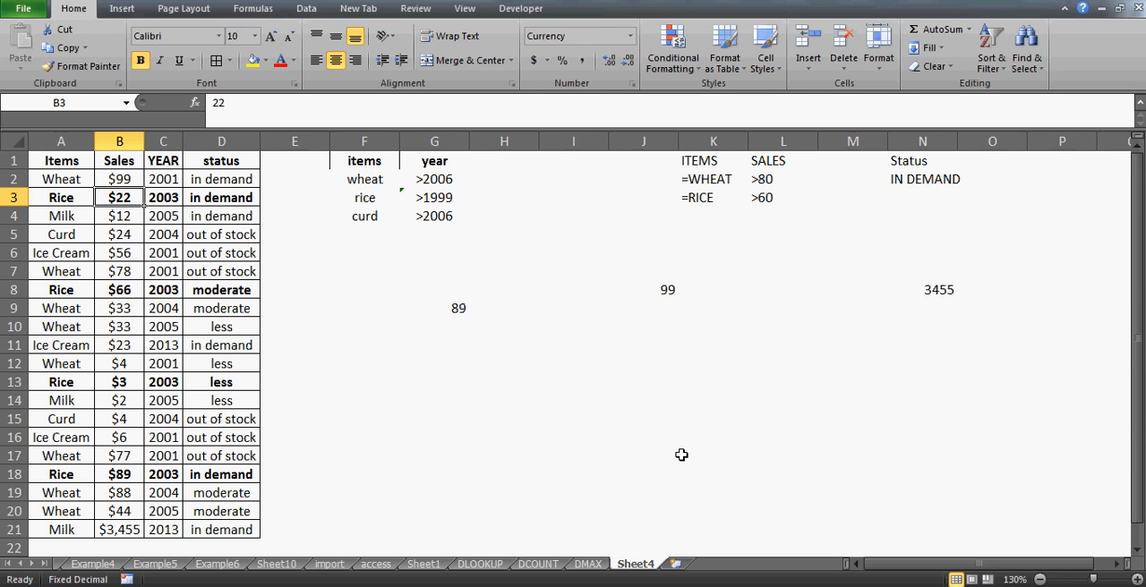
{"action": "key", "text": "Down"}
{"action": "key", "text": "Down"}
{"action": "key", "text": "Down"}
{"action": "key", "text": "Down"}
{"action": "key", "text": "Down"}
{"action": "key", "text": "Down"}
{"action": "key", "text": "Down"}
{"action": "key", "text": "Down"}
{"action": "key", "text": "Down"}
{"action": "key", "text": "Down"}
{"action": "key", "text": "Down"}
{"action": "key", "text": "Down"}
{"action": "key", "text": "Down"}
{"action": "key", "text": "Down"}
{"action": "key", "text": "Down"}
- Highlight the rice record in A18:D18 to compare its sales with the DMAX result, and clear the selection by selecting F12
{"action": "key", "text": "Left"}
{"action": "key", "text": "shift+Right"}
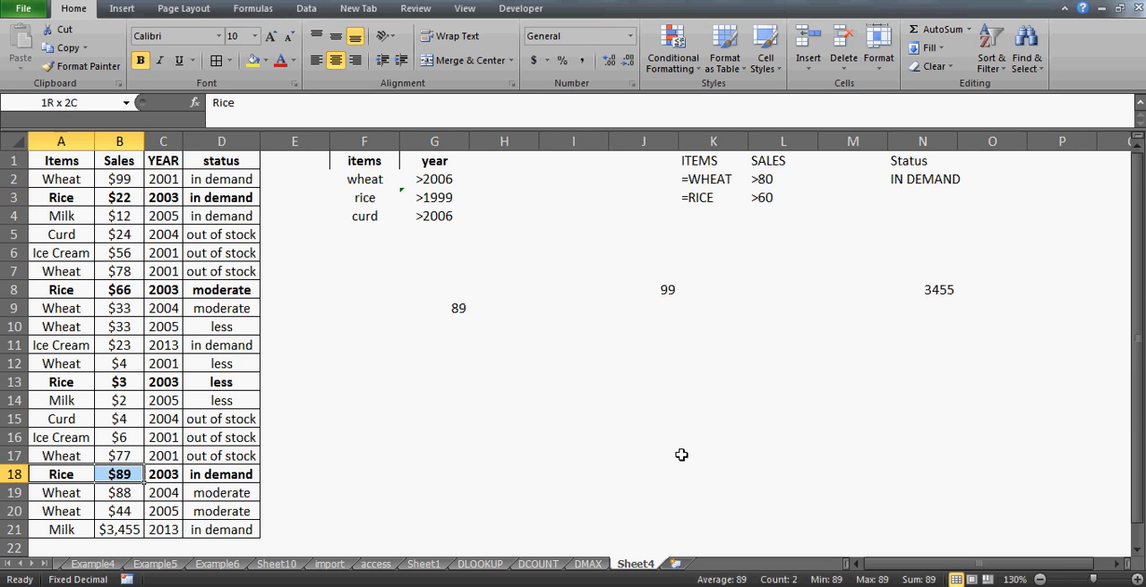
{"action": "key", "text": "shift+Right"}
{"action": "key", "text": "shift+Right"}
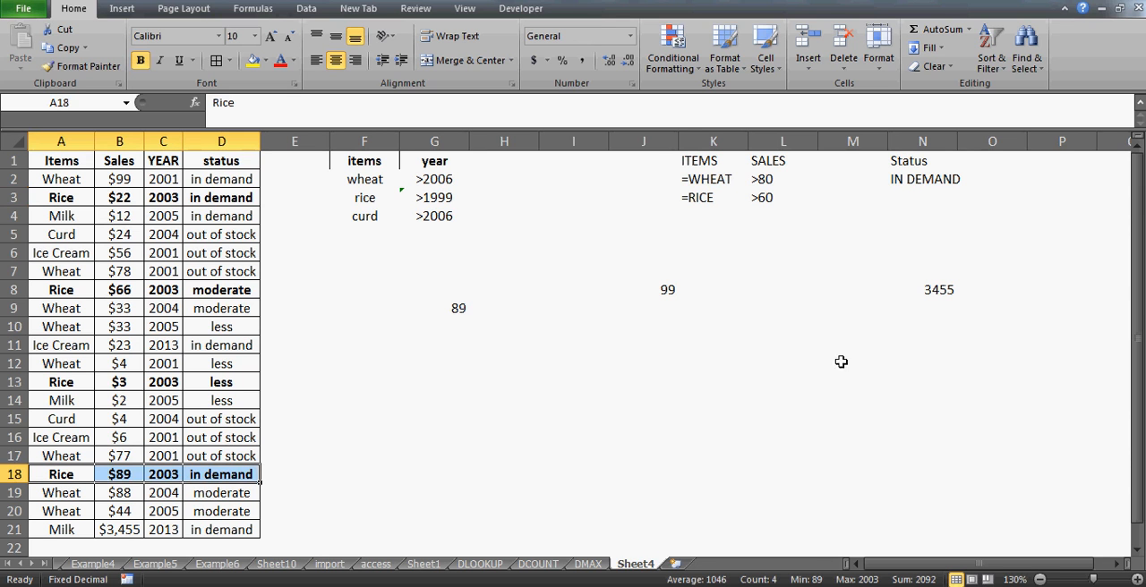
{"action": "left_click", "coordinate": [358, 367]}
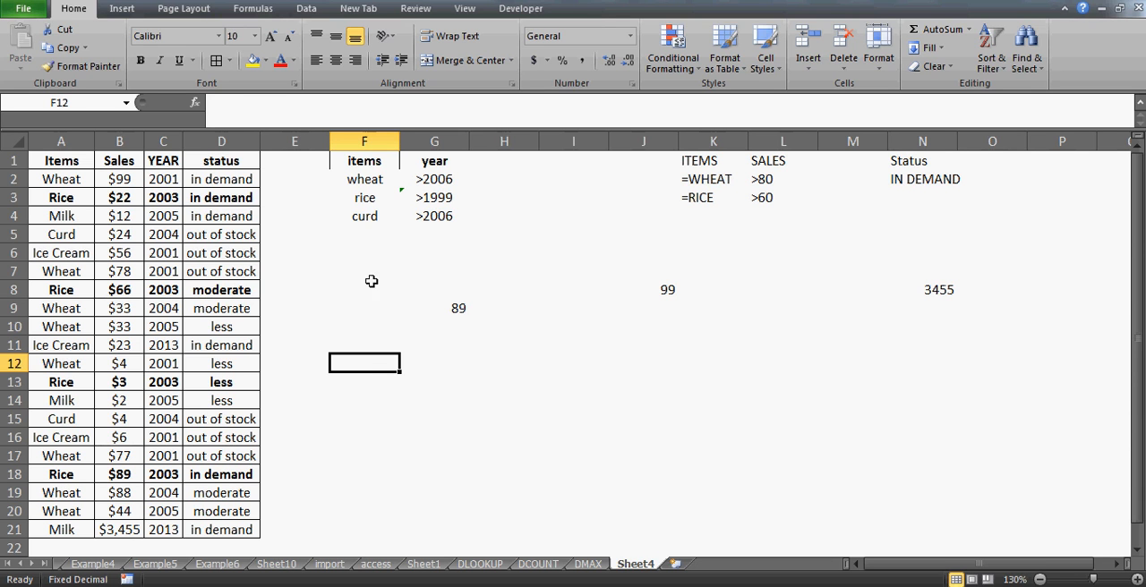
- Add a third criteria column headed "status" in H1, next to the year criteria
{"action": "left_click", "coordinate": [362, 214]}
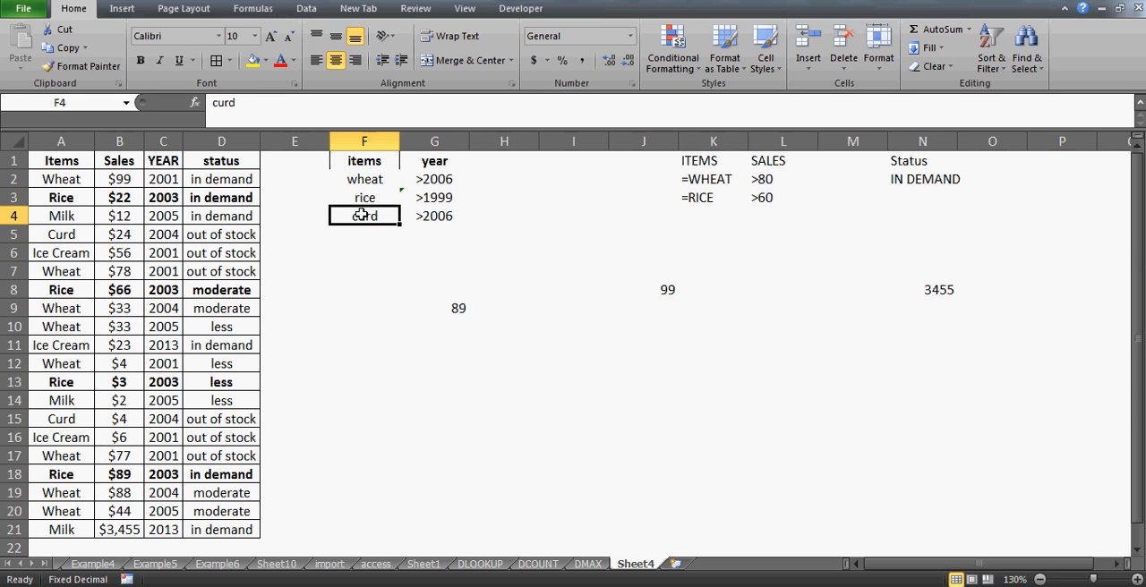
{"action": "key", "text": "Up"}
{"action": "key", "text": "Up"}
{"action": "key", "text": "Up"}
{"action": "key", "text": "Right"}
{"action": "key", "text": "Right"}
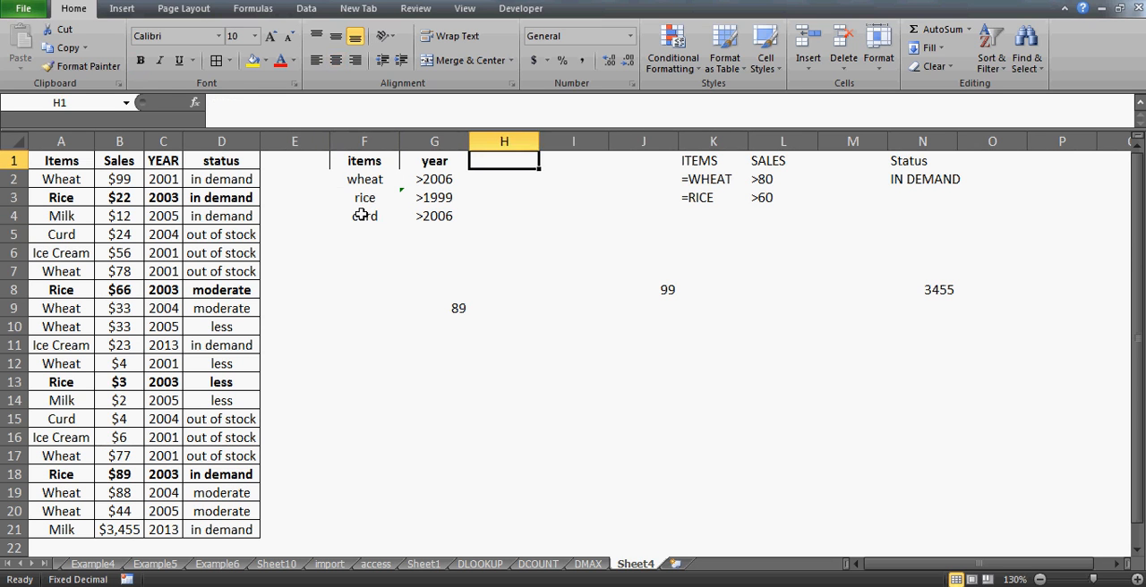
{"action": "type", "text": "sta"}
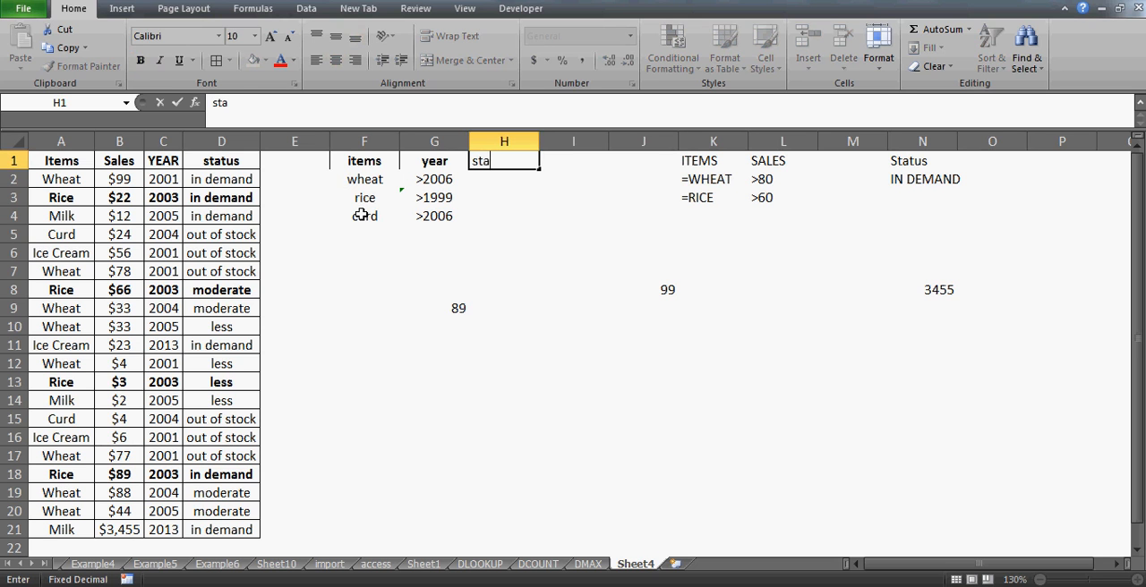
{"action": "type", "text": "tus"}
{"action": "key", "text": "Return"}
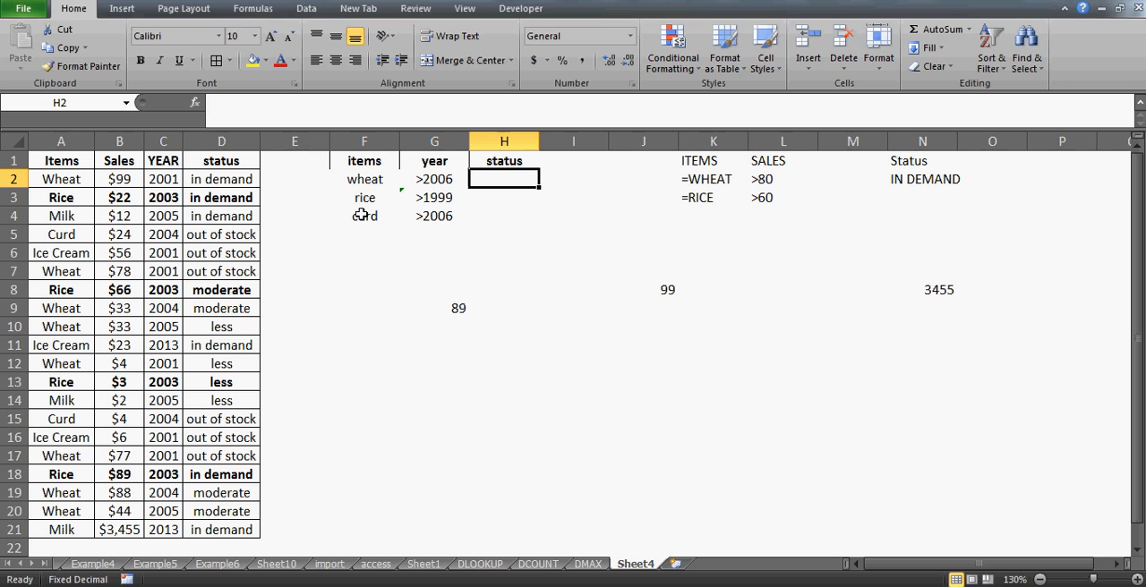
- Enter ="out of stock" in H2 as the status criterion for wheat
{"action": "type", "text": "="}
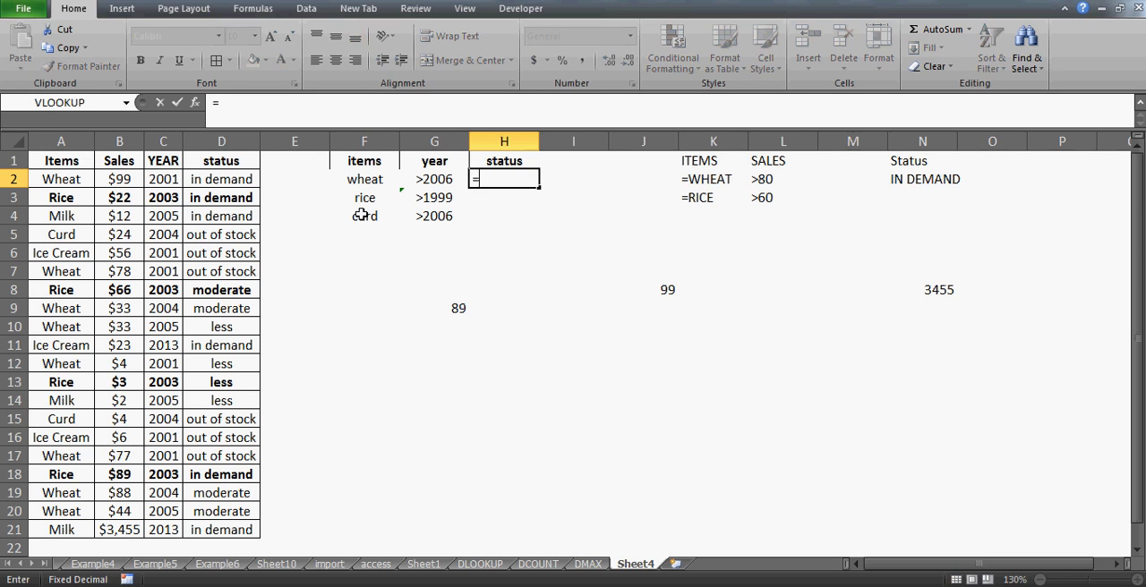
{"action": "type", "text": "\"out of stock\""}
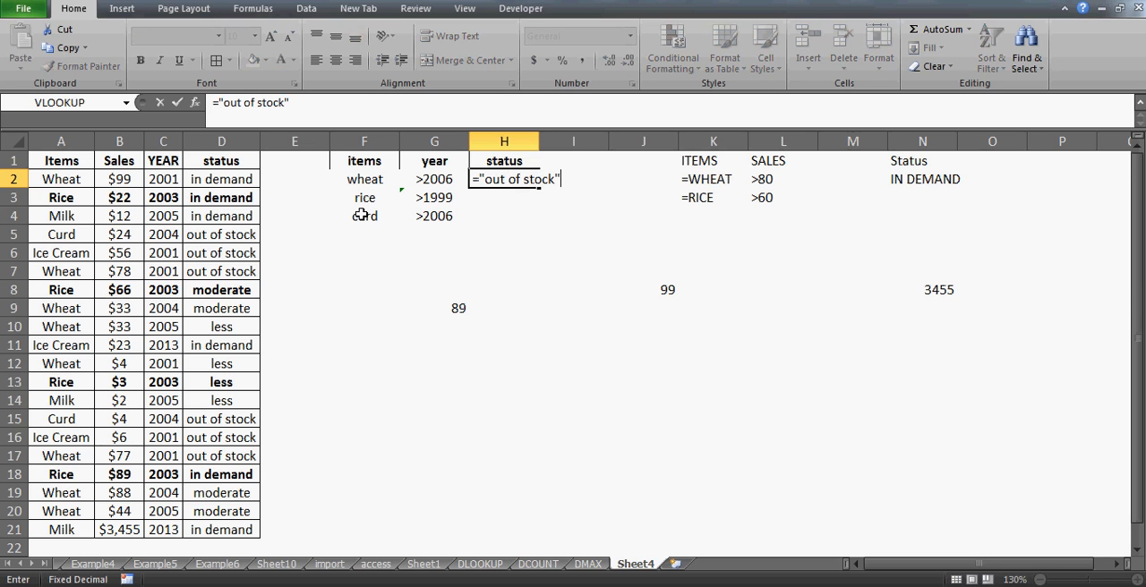
{"action": "key", "text": "Return"}
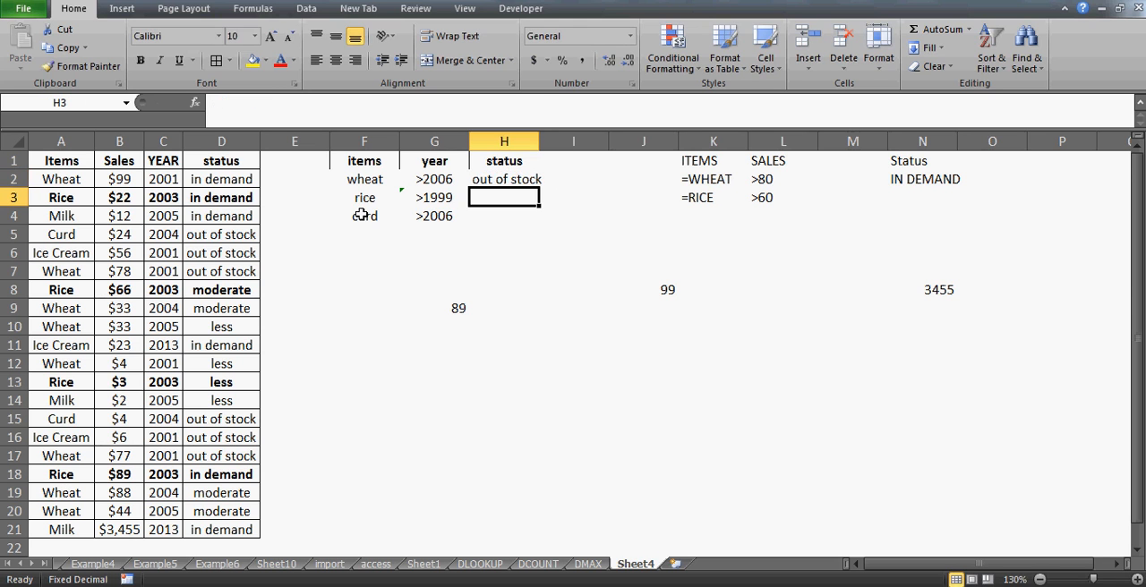
- Enter ="=out of stock" in H3 as the status criterion for rice
{"action": "type", "text": "="}
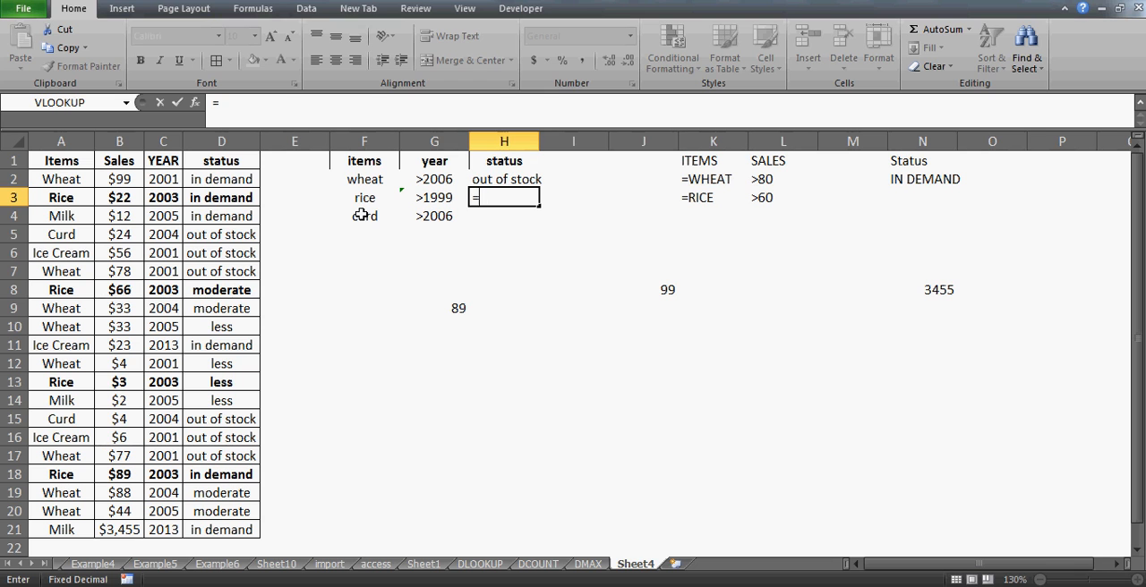
{"action": "type", "text": "\"=out of stock\""}
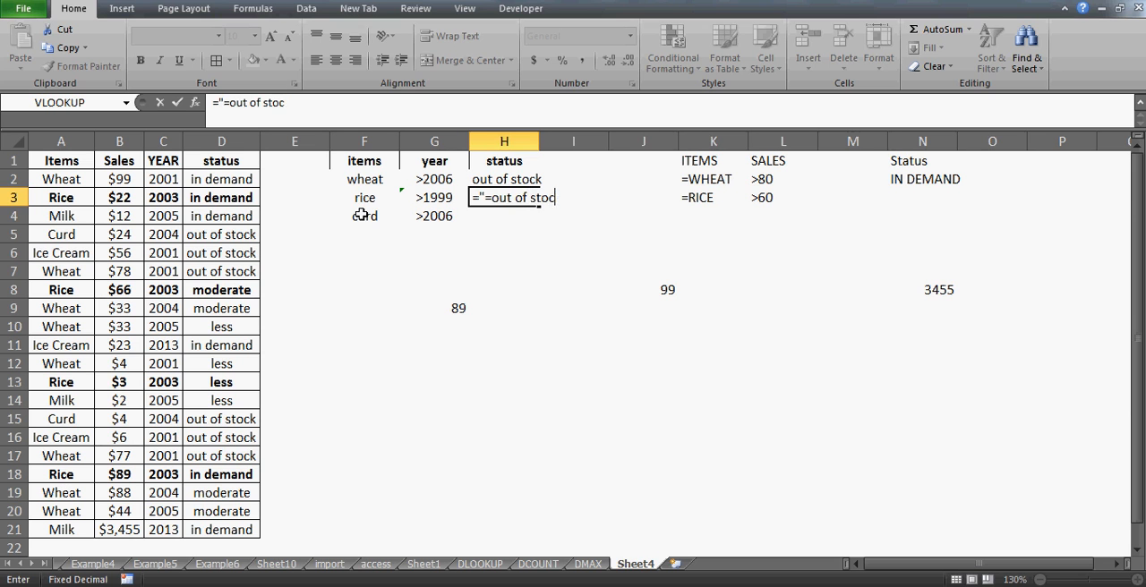
{"action": "key", "text": "Return"}
- Enter ="=less" in H4 as the status criterion for curd
{"action": "type", "text": "="}
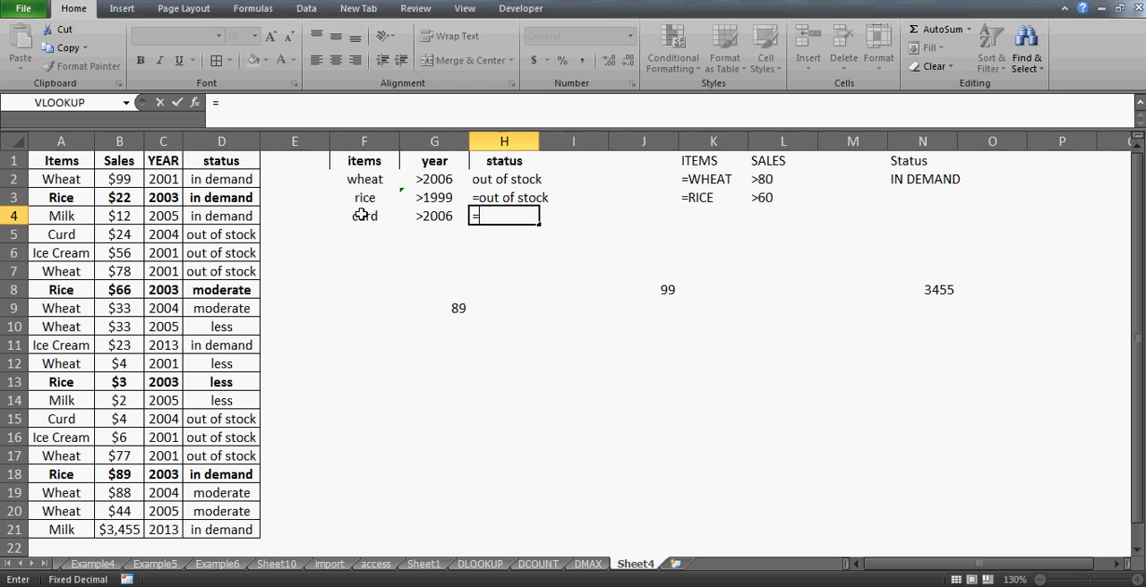
{"action": "type", "text": "\"="}
{"action": "type", "text": "less\""}
{"action": "key", "text": "Return"}
- Change the wheat status criterion in H2 to ="=out of stock" and autofit the width of column H
{"action": "key", "text": "Up"}
{"action": "key", "text": "Up"}
{"action": "key", "text": "Up"}
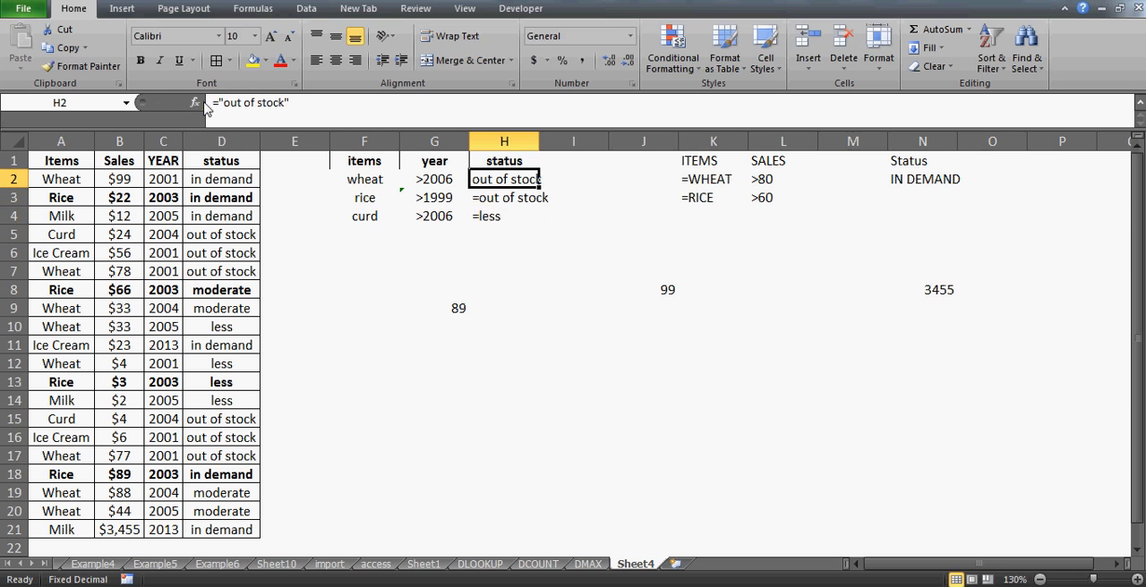
{"action": "left_click", "coordinate": [229, 107]}
{"action": "type", "text": "="}
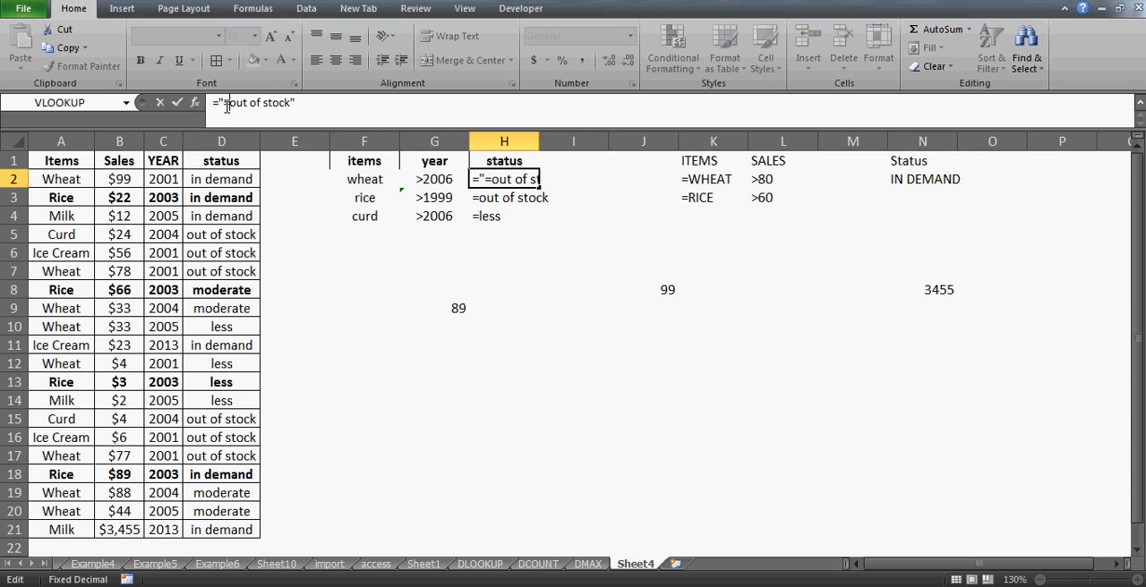
{"action": "key", "text": "Return"}
{"action": "key", "text": "Up"}
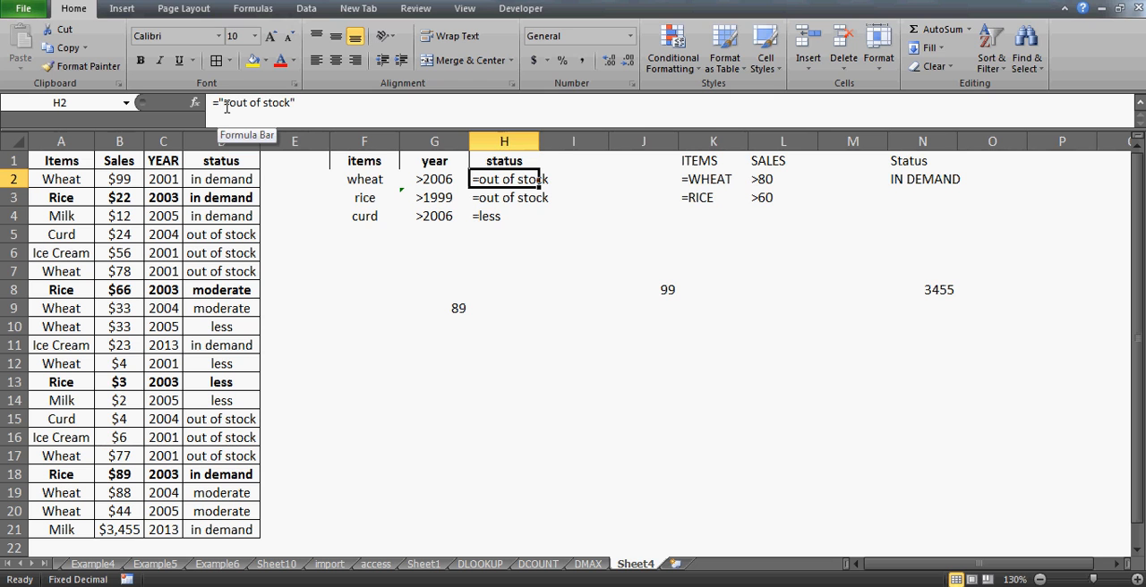
{"action": "double_click", "coordinate": [542, 142]}
- Examine the item, year and status criteria row by row in F2:H4
{"action": "left_click", "coordinate": [365, 179]}
{"action": "key", "text": "Right"}
{"action": "key", "text": "Right"}
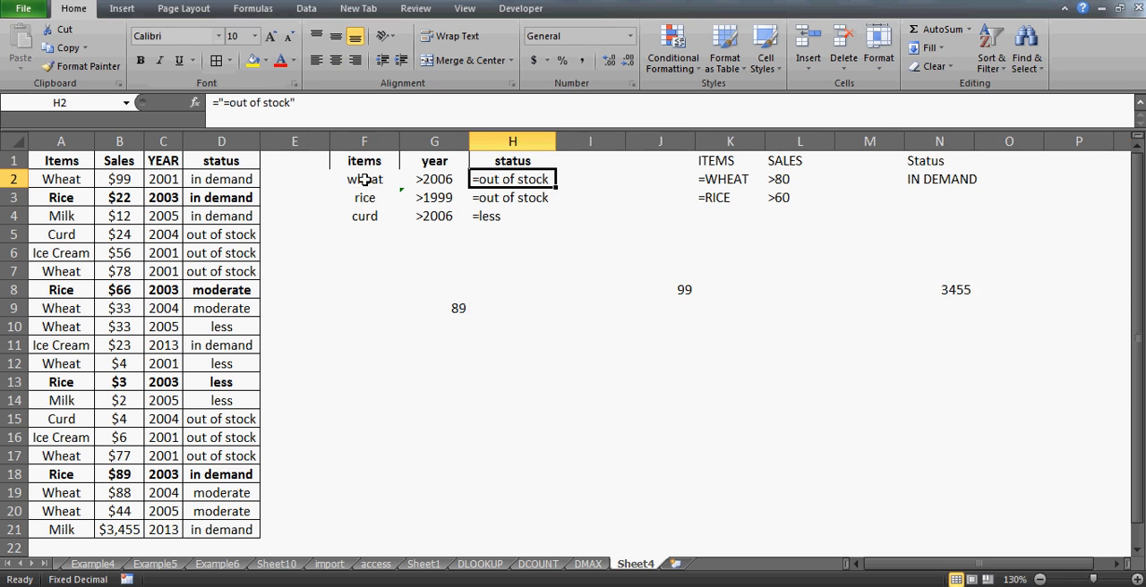
{"action": "key", "text": "Down"}
{"action": "key", "text": "Left"}
{"action": "key", "text": "Left"}
{"action": "key", "text": "Right"}
{"action": "key", "text": "Right"}
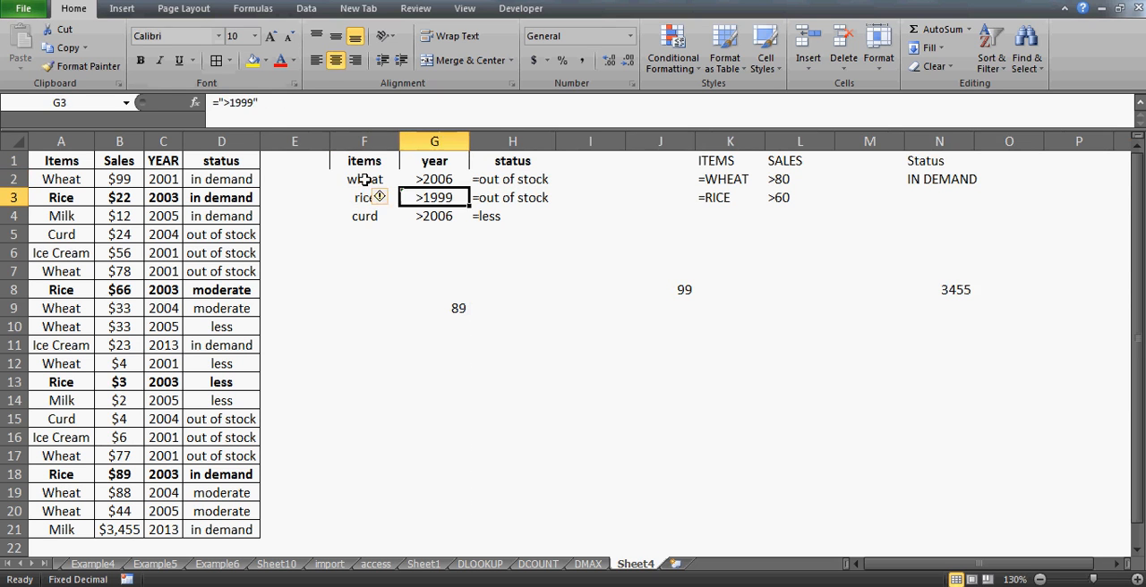
{"action": "key", "text": "Down"}
{"action": "key", "text": "Left"}
{"action": "key", "text": "Left"}
{"action": "key", "text": "Right"}
{"action": "key", "text": "Right"}
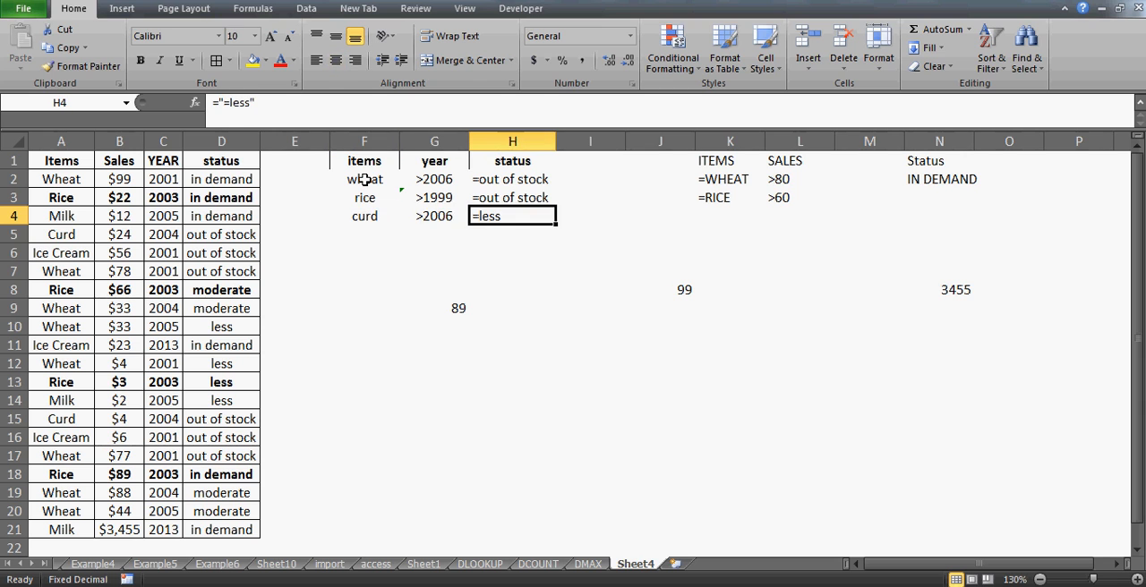
{"action": "key", "text": "Left"}
{"action": "key", "text": "Left"}
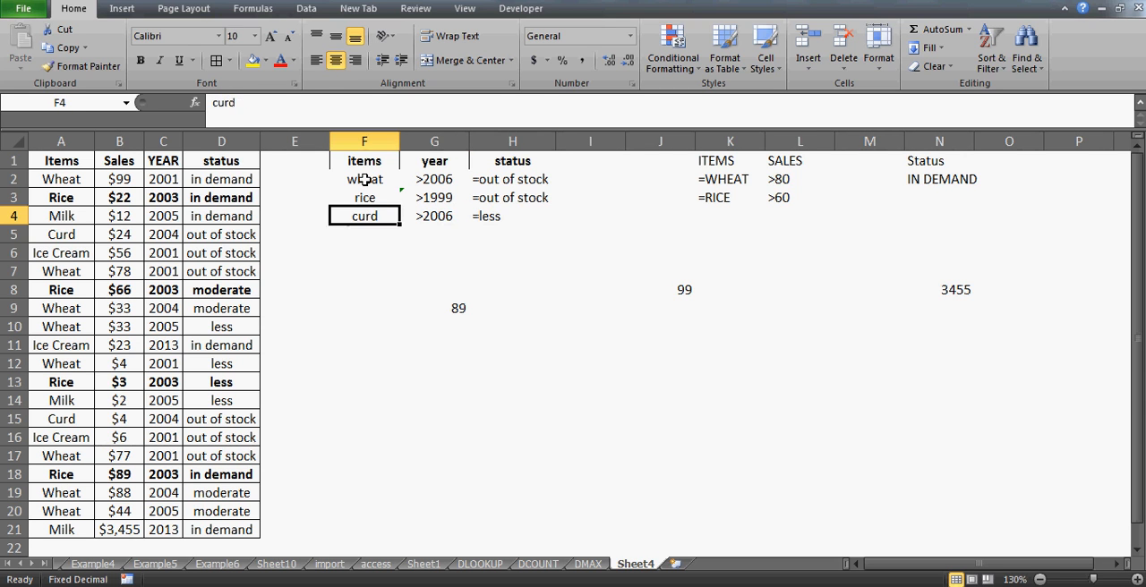
- Highlight the whole criteria range F1:H4, including the new status column
{"action": "key", "text": "Up"}
{"action": "key", "text": "Up"}
{"action": "key", "text": "Up"}
{"action": "key", "text": "shift+Right"}
{"action": "key", "text": "shift+Right"}
{"action": "key", "text": "shift+Right"}
{"action": "key", "text": "shift+Down"}
{"action": "key", "text": "shift+Down"}
{"action": "key", "text": "shift+Left"}
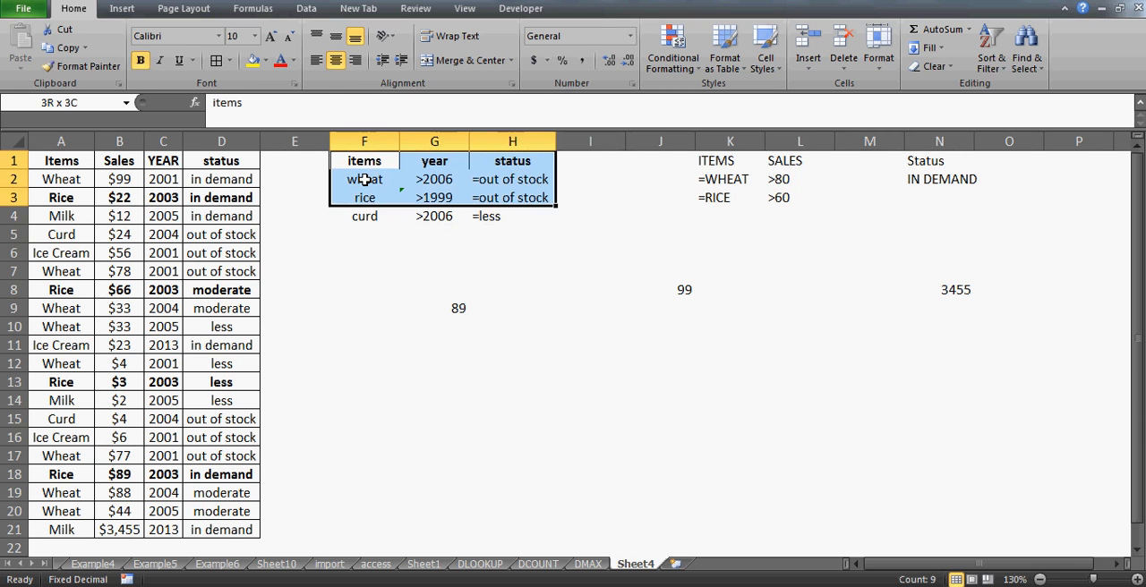
{"action": "key", "text": "shift+Down"}
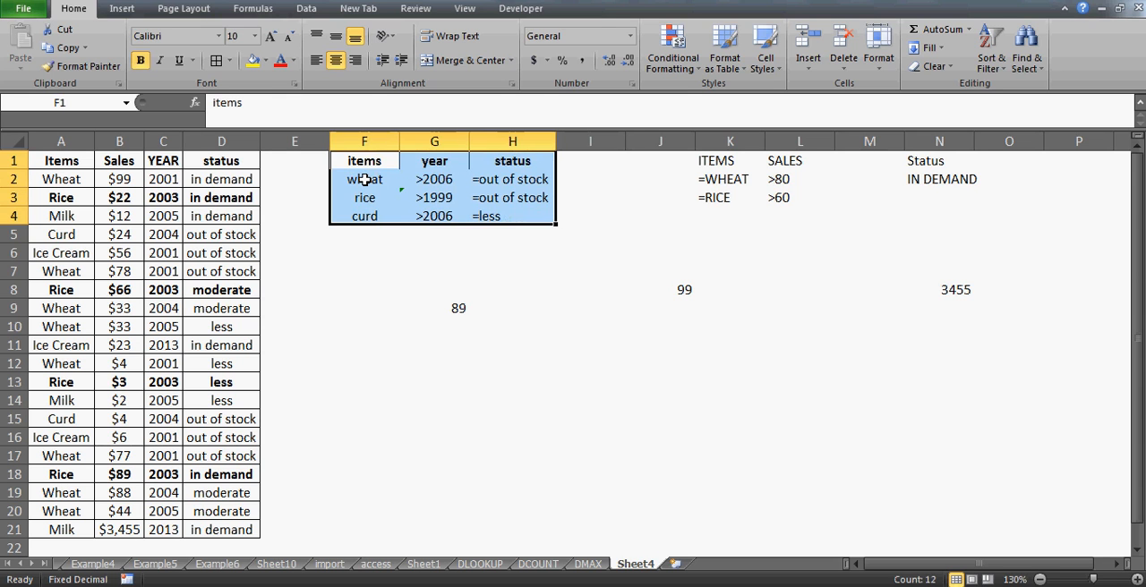
- Extend the criteria range of the DMAX formula in G9 to F1:H4
{"action": "left_click", "coordinate": [452, 303]}
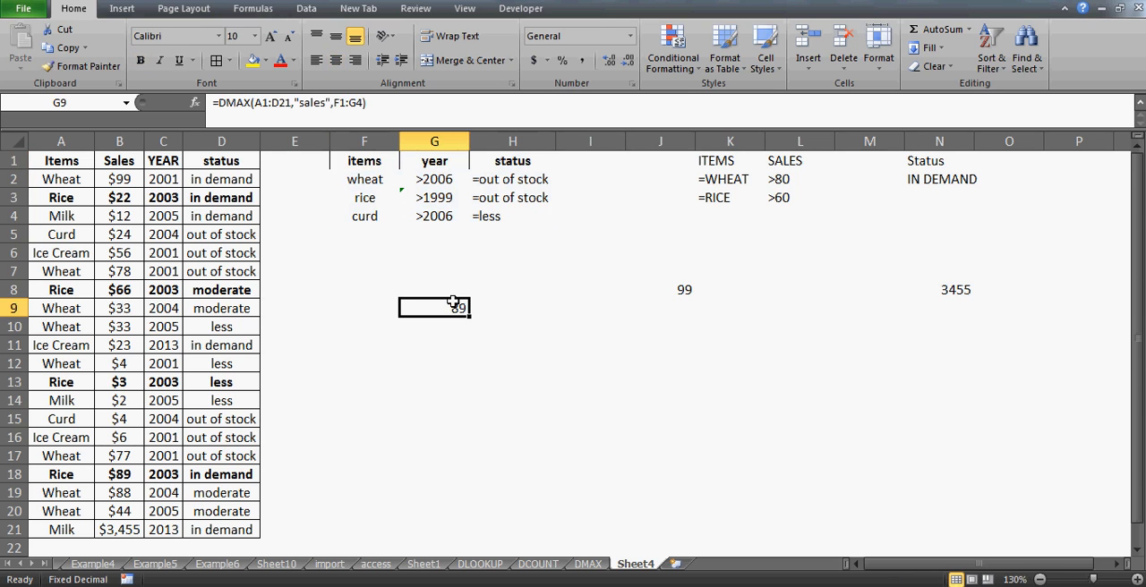
{"action": "key", "text": "F2"}
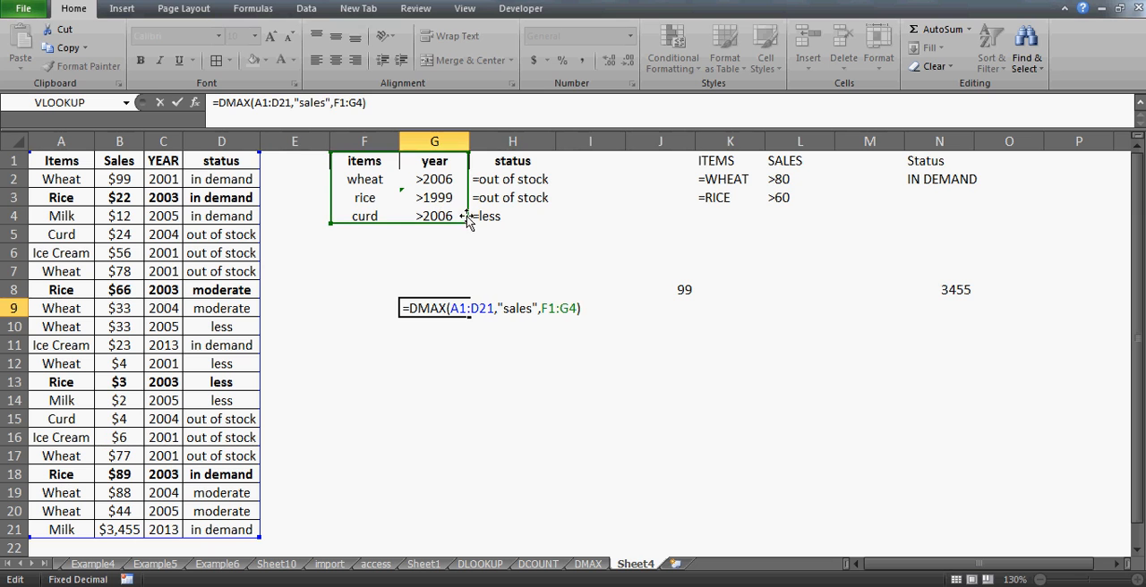
{"action": "left_click_drag", "start_coordinate": [467, 224], "coordinate": [575, 225]}
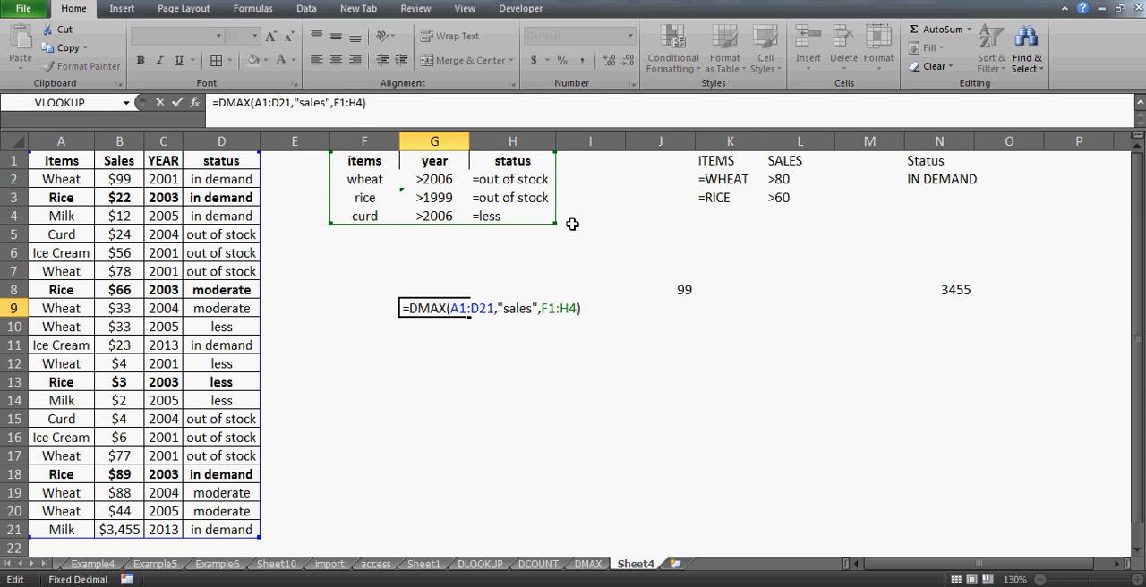
{"action": "key", "text": "Return"}
{"action": "key", "text": "Up"}
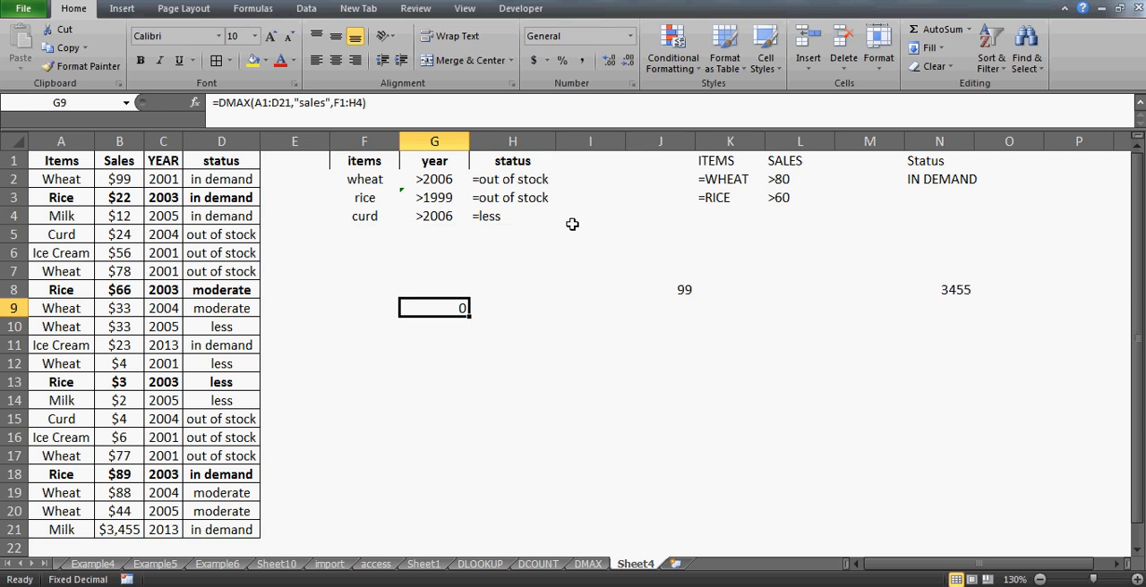
- Examine the status values in column D down to row 5 against the status criteria
{"action": "key", "text": "Up"}
{"action": "key", "text": "Up"}
{"action": "key", "text": "Up"}
{"action": "key", "text": "Up"}
{"action": "key", "text": "Up"}
{"action": "key", "text": "Up"}
{"action": "key", "text": "Left"}
{"action": "key", "text": "Left"}
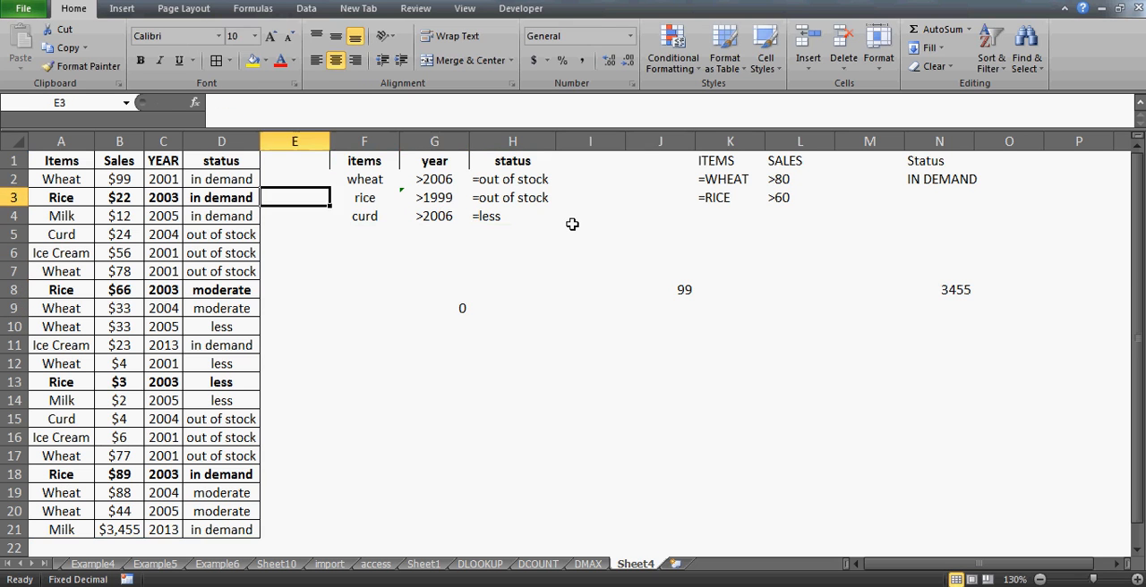
{"action": "key", "text": "Up"}
{"action": "key", "text": "Left"}
{"action": "key", "text": "Down"}
{"action": "key", "text": "Down"}
{"action": "key", "text": "Down"}
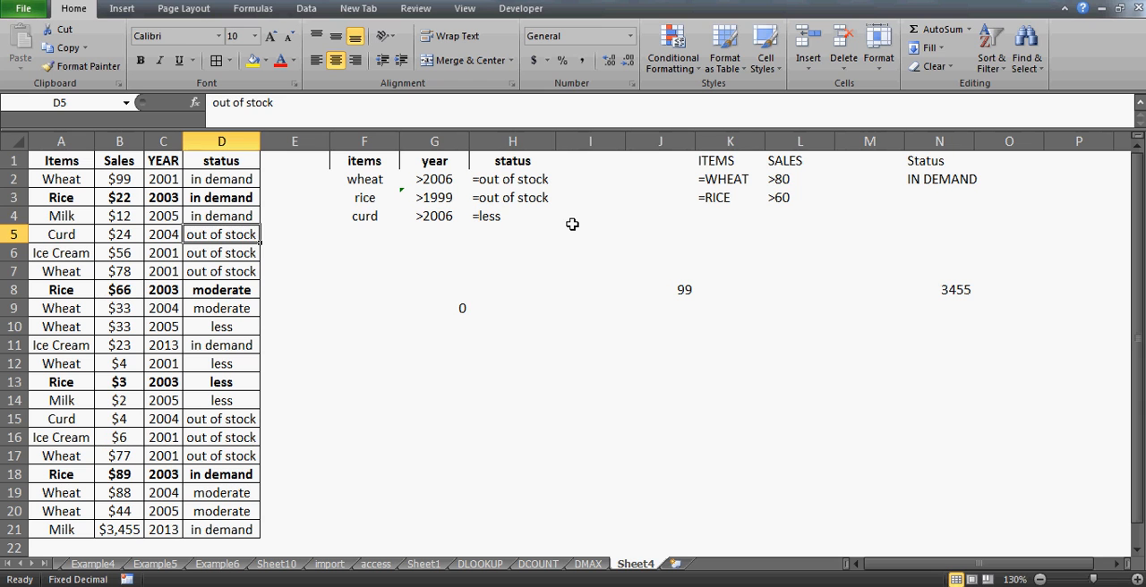
- Examine the items in column A from row 2 to row 6 for records matching the criteria
{"action": "key", "text": "Up"}
{"action": "key", "text": "Up"}
{"action": "key", "text": "Up"}
{"action": "key", "text": "Left"}
{"action": "key", "text": "Left"}
{"action": "key", "text": "Left"}
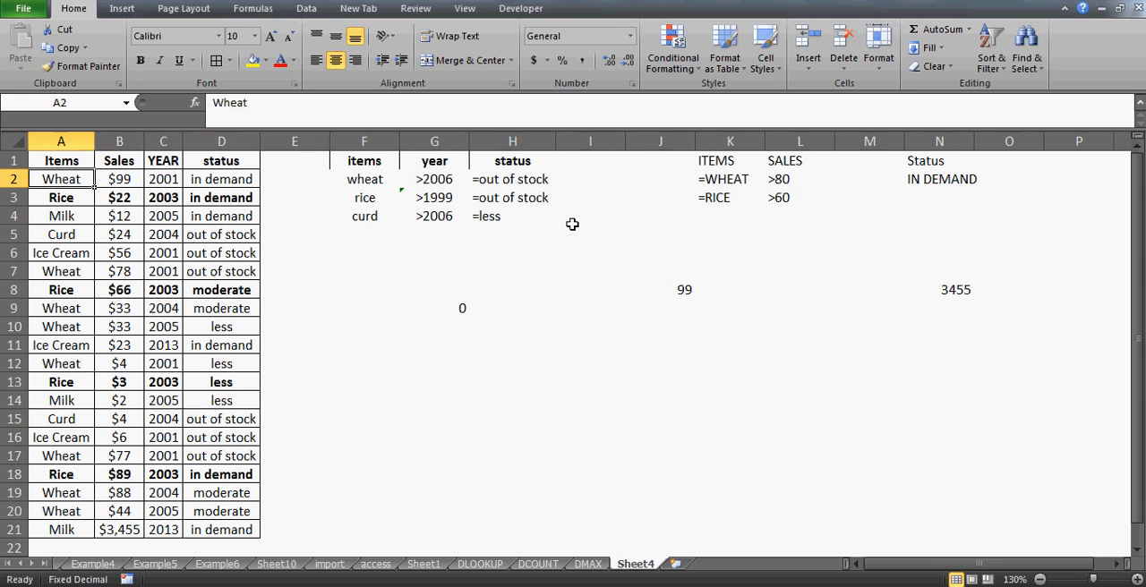
{"action": "key", "text": "Down"}
{"action": "key", "text": "Down"}
{"action": "key", "text": "Down"}
- Highlight the out-of-stock wheat record in A7:D7 and check its year against the wheat criterion
{"action": "key", "text": "Down"}
{"action": "key", "text": "Up"}
{"action": "key", "text": "Up"}
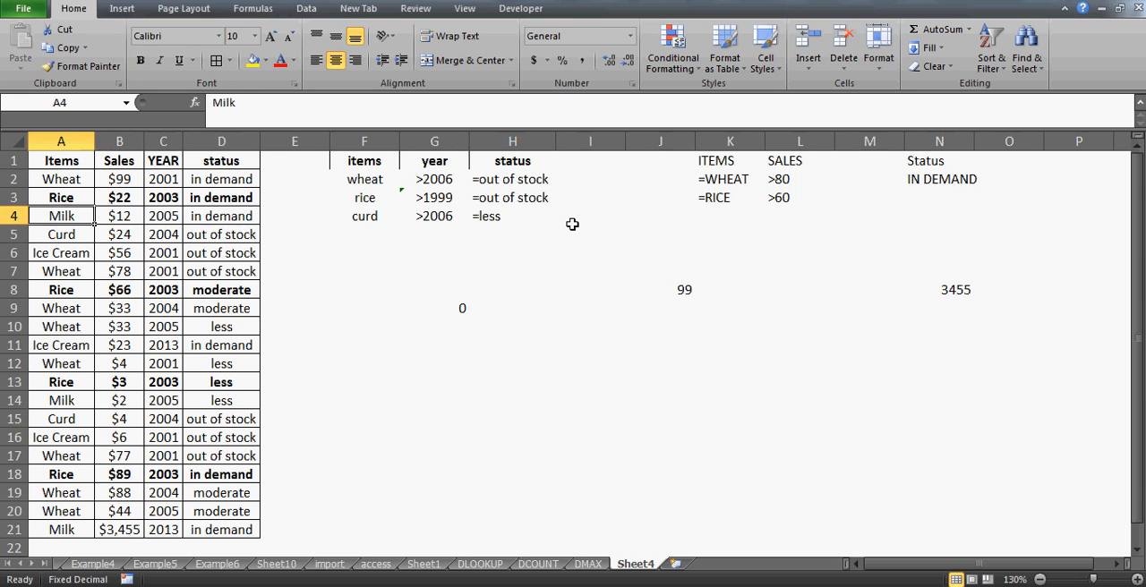
{"action": "key", "text": "Down"}
{"action": "key", "text": "Down"}
{"action": "key", "text": "Down"}
{"action": "key", "text": "shift+Right"}
{"action": "key", "text": "shift+Right"}
{"action": "key", "text": "shift+Right"}
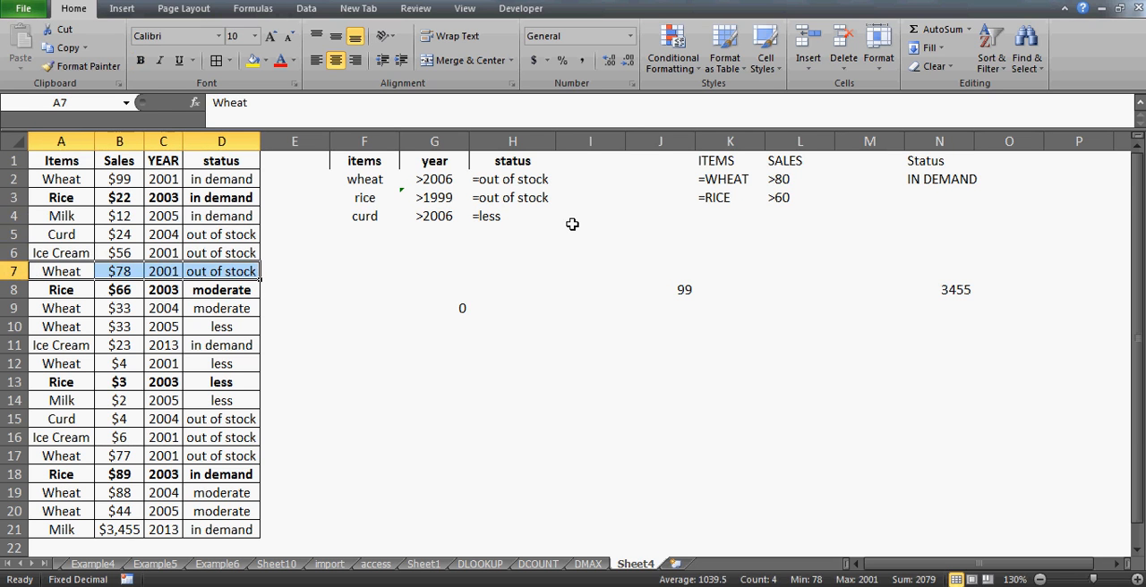
{"action": "key", "text": "Right"}
{"action": "key", "text": "Right"}
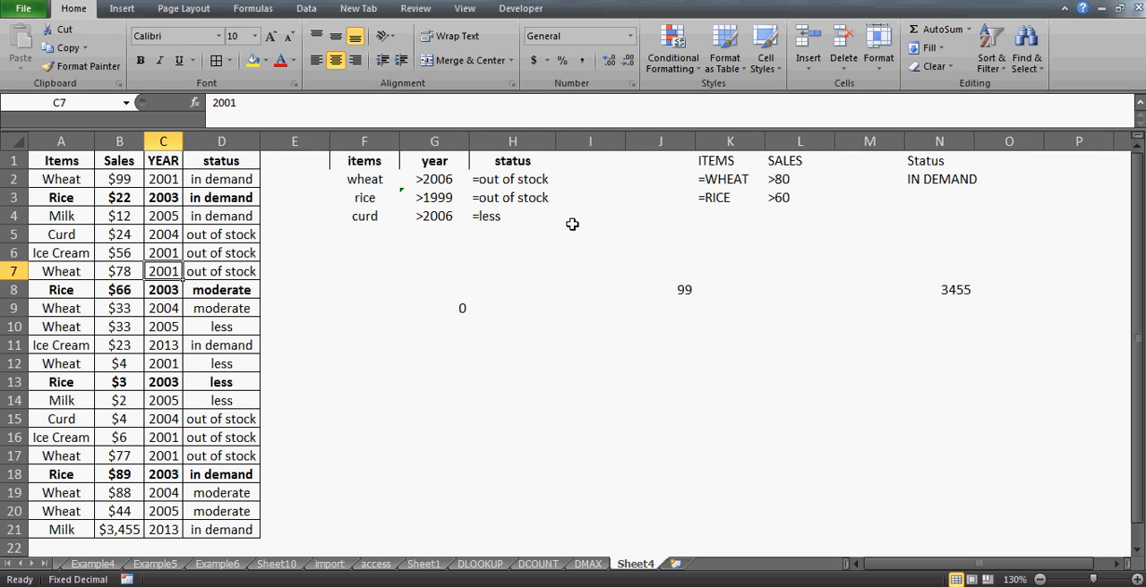
- Remove the bold formatting from all records in A2:D21
{"action": "key", "text": "Up"}
{"action": "key", "text": "Up"}
{"action": "key", "text": "Up"}
{"action": "key", "text": "Up"}
{"action": "key", "text": "Up"}
{"action": "key", "text": "Left"}
{"action": "key", "text": "Left"}
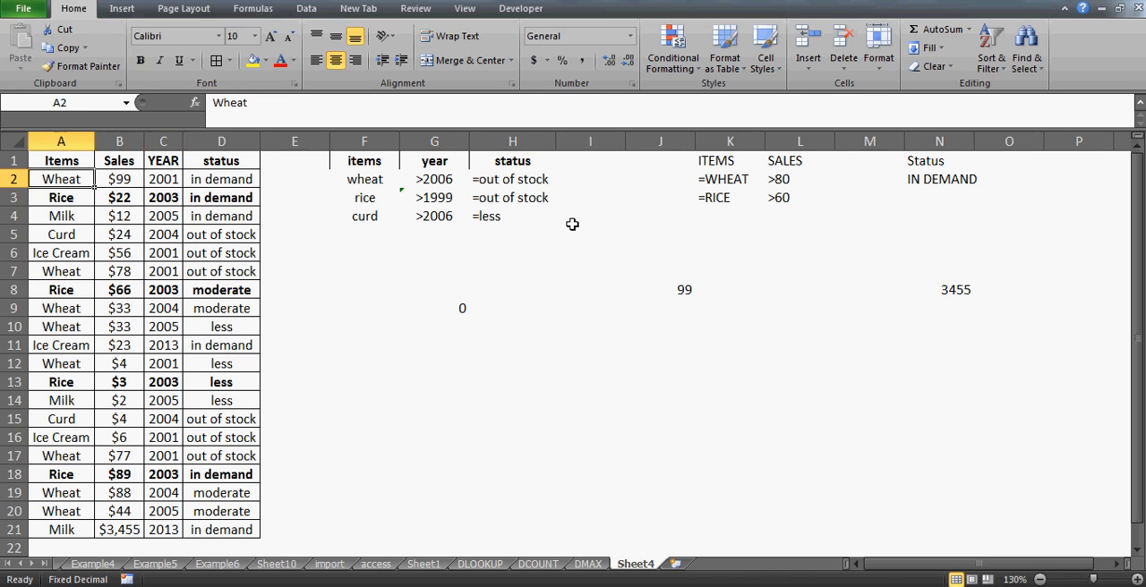
{"action": "key", "text": "shift+Right"}
{"action": "key", "text": "shift+Right"}
{"action": "key", "text": "shift+Right"}
{"action": "key", "text": "ctrl+shift+Down"}
{"action": "key", "text": "ctrl+b"}
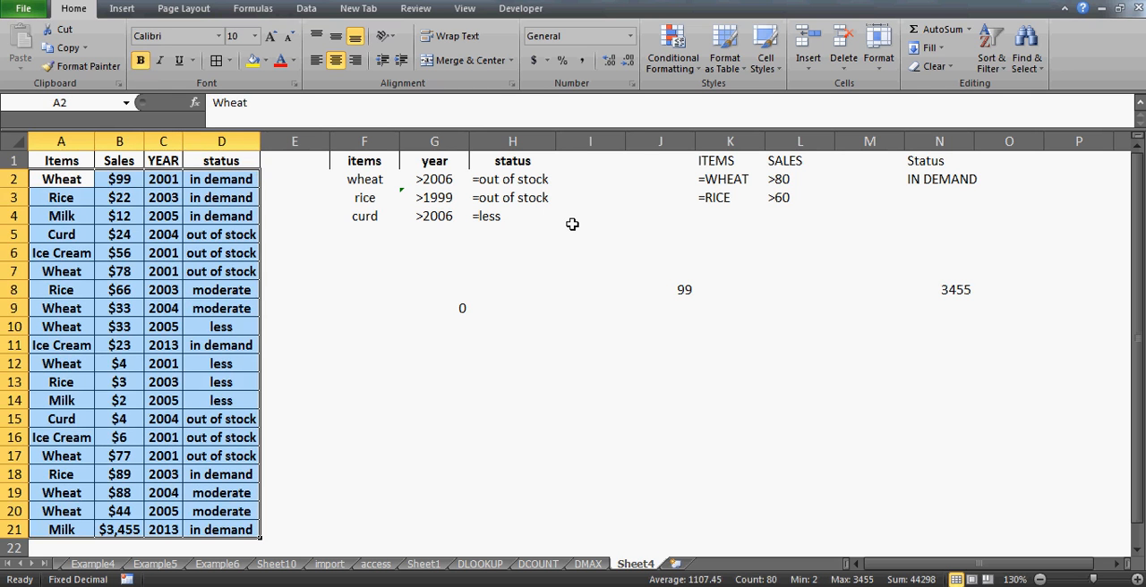
{"action": "key", "text": "ctrl+b"}
- Examine the item, sales and year of the curd record in row 5 against the criteria
{"action": "key", "text": "Down"}
{"action": "key", "text": "Down"}
{"action": "key", "text": "Down"}
{"action": "key", "text": "Down"}
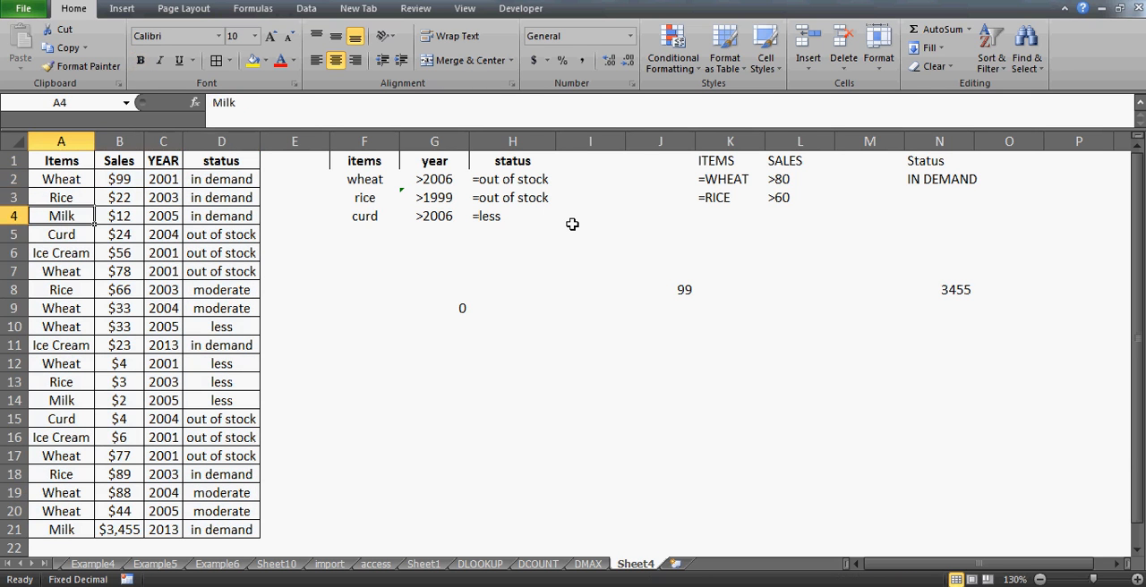
{"action": "key", "text": "Up"}
{"action": "key", "text": "Right"}
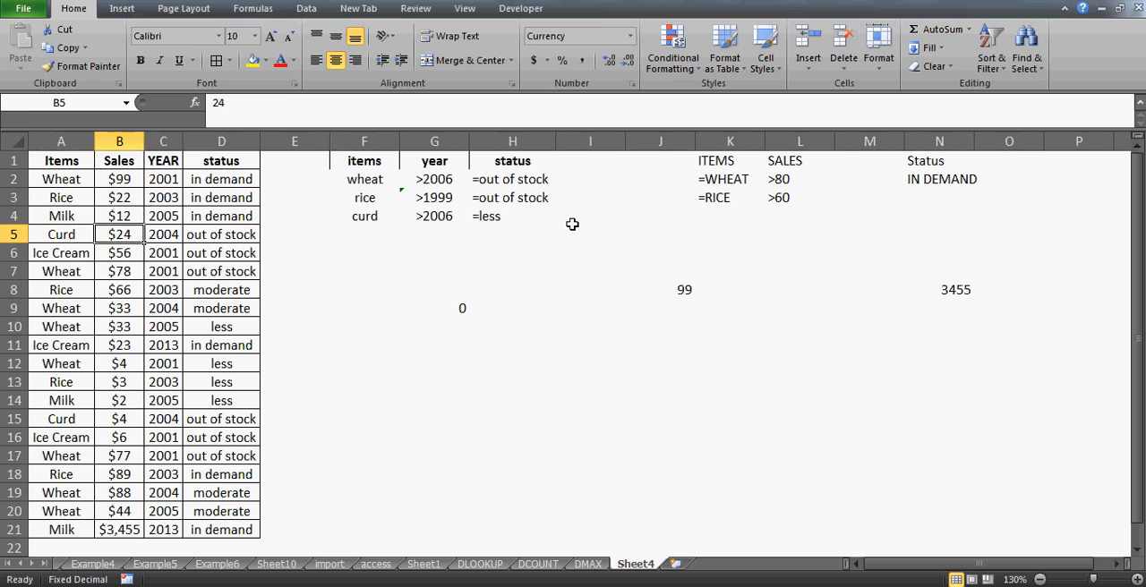
{"action": "key", "text": "Right"}
{"action": "key", "text": "Left"}
{"action": "key", "text": "Right"}
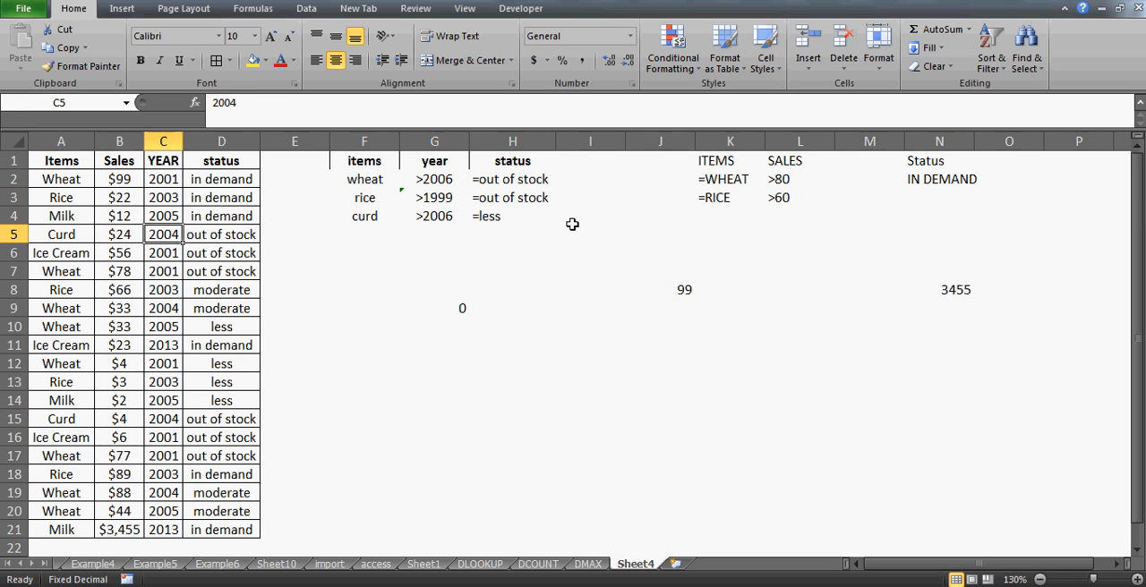
{"action": "key", "text": "Left"}
{"action": "key", "text": "Left"}
{"action": "key", "text": "Right"}
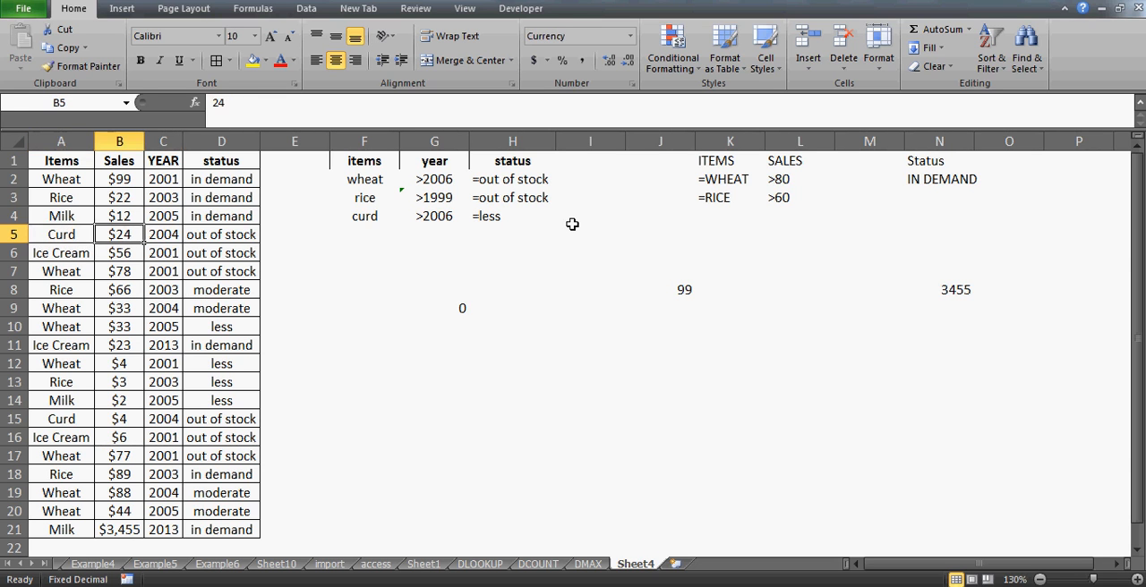
- Set the year of the curd record in row 15 to 2010
{"action": "key", "text": "Down"}
{"action": "key", "text": "Down"}
{"action": "key", "text": "Down"}
{"action": "key", "text": "Down"}
{"action": "key", "text": "Down"}
{"action": "key", "text": "Down"}
{"action": "key", "text": "Down"}
{"action": "key", "text": "Down"}
{"action": "key", "text": "Down"}
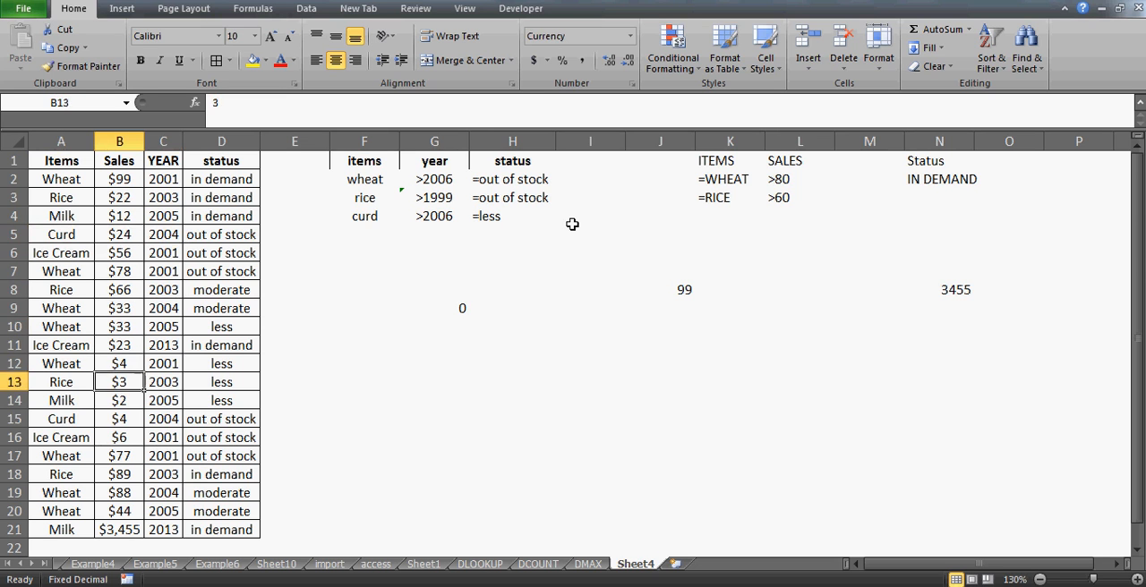
{"action": "key", "text": "Down"}
{"action": "key", "text": "Left"}
{"action": "key", "text": "Right"}
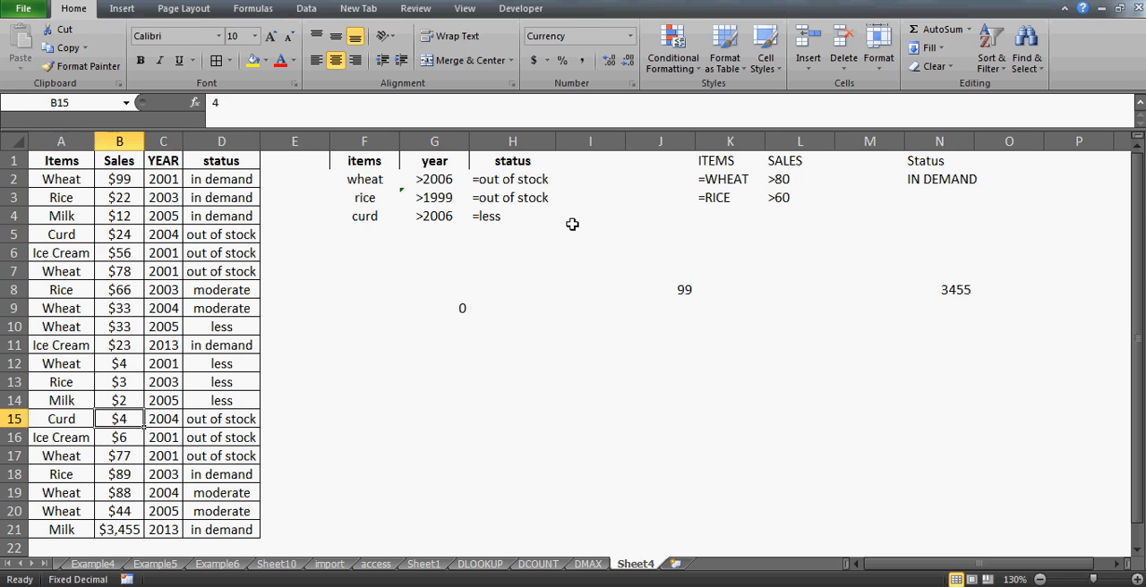
{"action": "key", "text": "Left"}
{"action": "key", "text": "Right"}
{"action": "key", "text": "Right"}
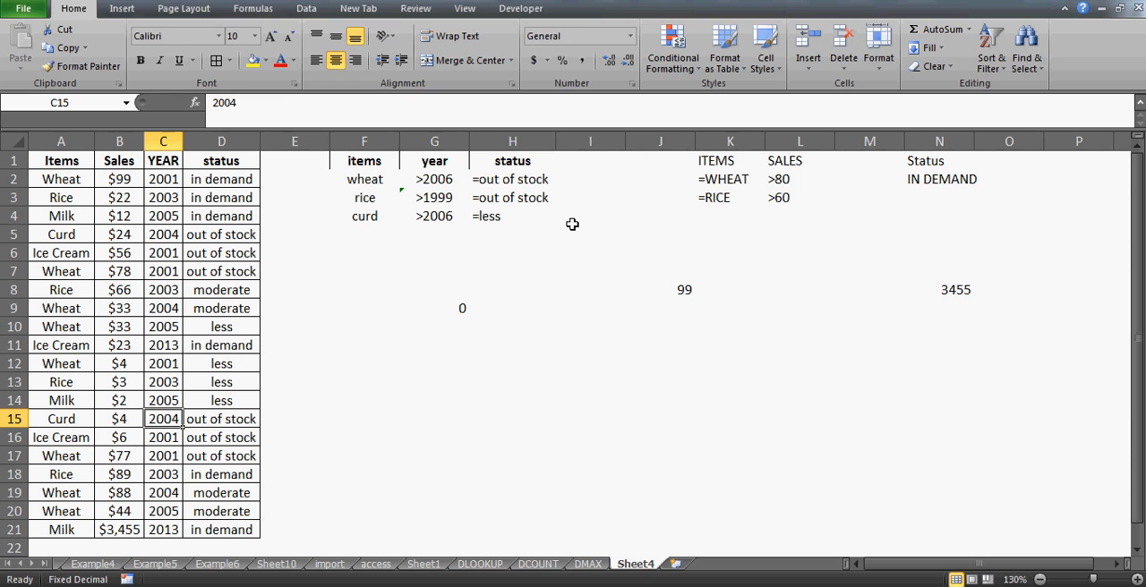
{"action": "type", "text": "2010"}
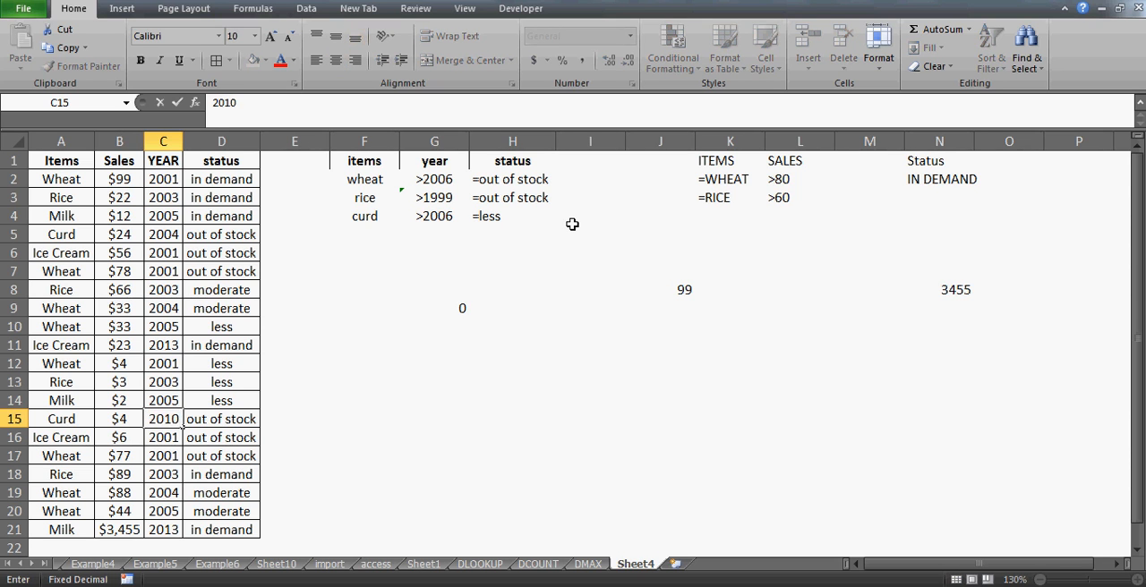
{"action": "key", "text": "Return"}
{"action": "key", "text": "Up"}
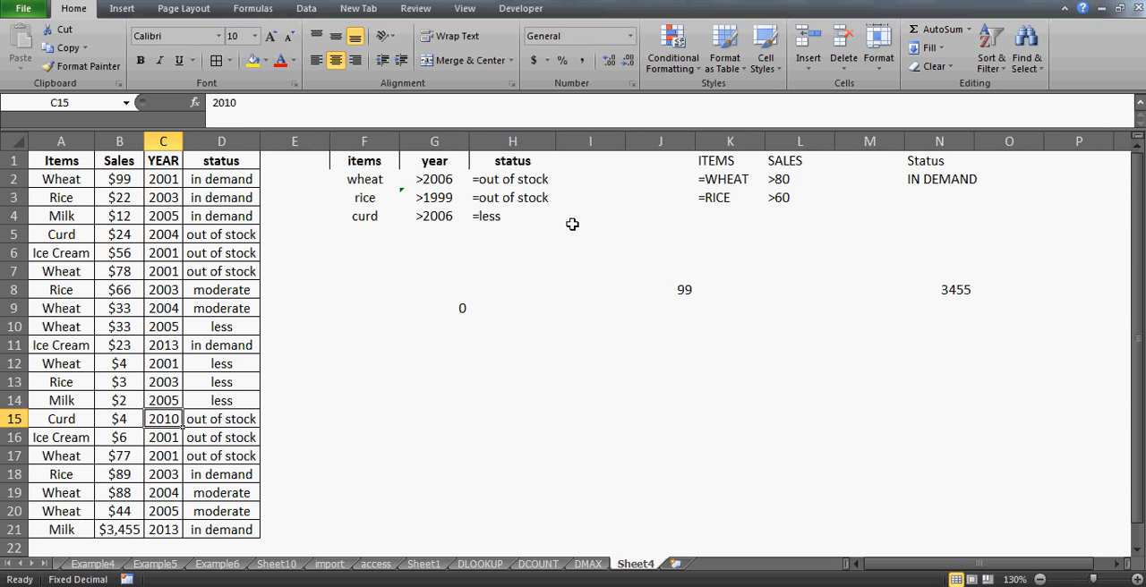
- Change the status of the curd record in row 15 to less
{"action": "key", "text": "Right"}
{"action": "type", "text": "less"}
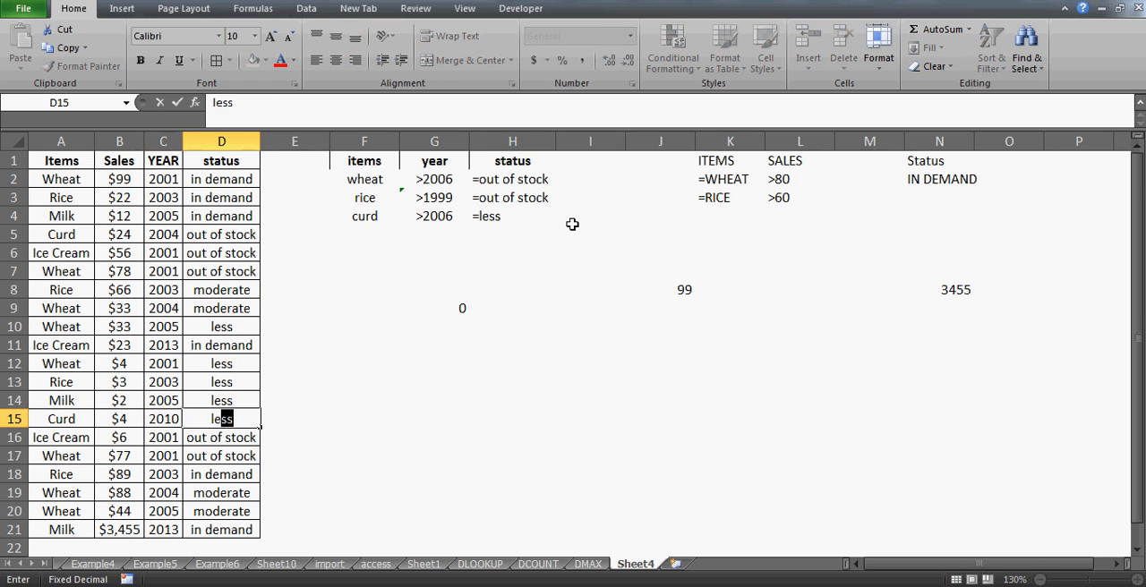
{"action": "key", "text": "Return"}
{"action": "key", "text": "Up"}
{"action": "key", "text": "Left"}
{"action": "key", "text": "Left"}
{"action": "key", "text": "Right"}
{"action": "key", "text": "Right"}
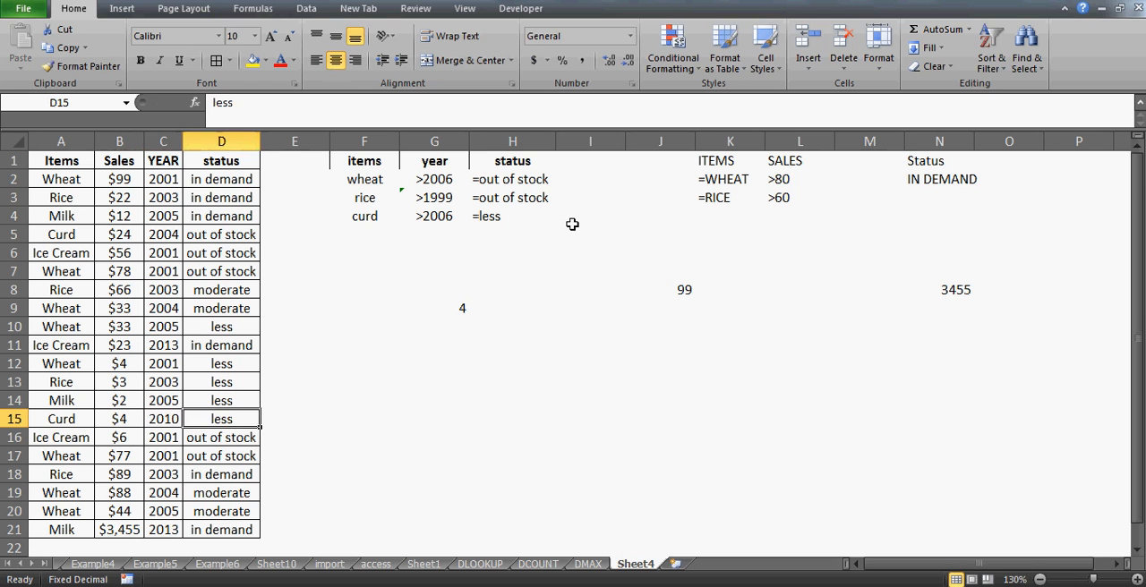
- Check the DMAX formula and its result in G9 against the edited curd record
{"action": "key", "text": "Right"}
{"action": "key", "text": "Right"}
{"action": "key", "text": "Right"}
{"action": "key", "text": "Up"}
{"action": "key", "text": "Up"}
{"action": "key", "text": "Up"}
{"action": "key", "text": "Up"}
{"action": "key", "text": "Up"}
{"action": "key", "text": "Up"}
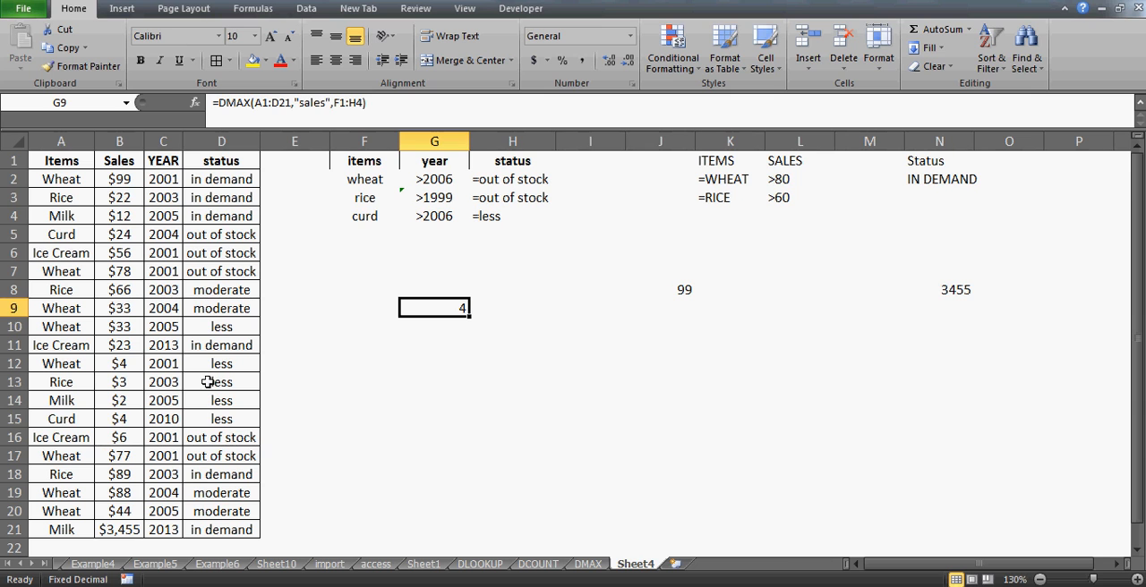
- Make the matching curd record in A15:D15 bold
{"action": "left_click", "coordinate": [67, 419]}
{"action": "key", "text": "shift+Right"}
{"action": "key", "text": "shift+Right"}
{"action": "key", "text": "shift+Right"}
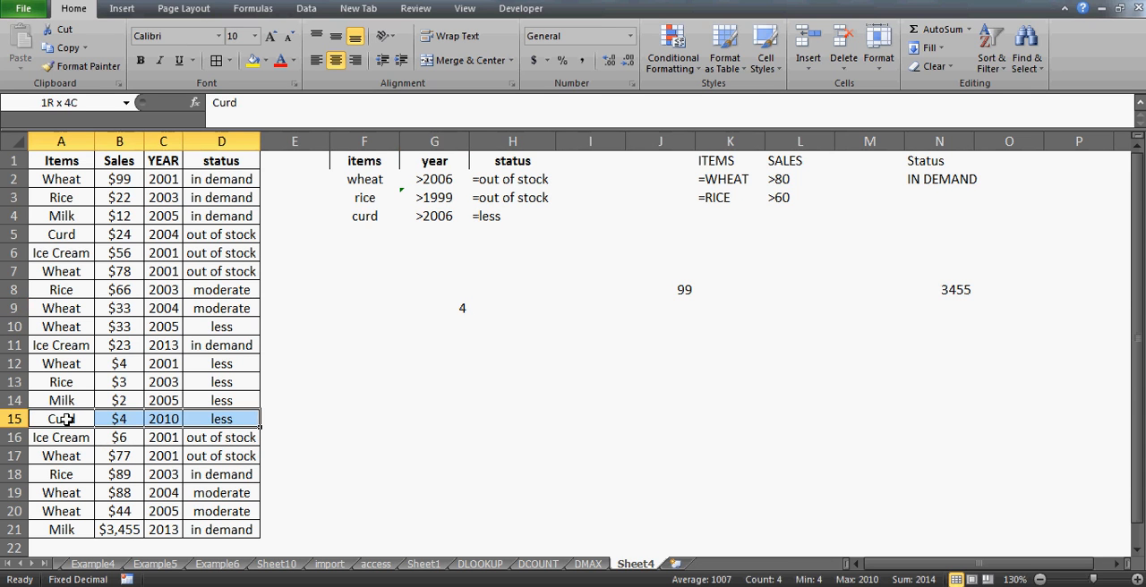
{"action": "key", "text": "ctrl+b"}
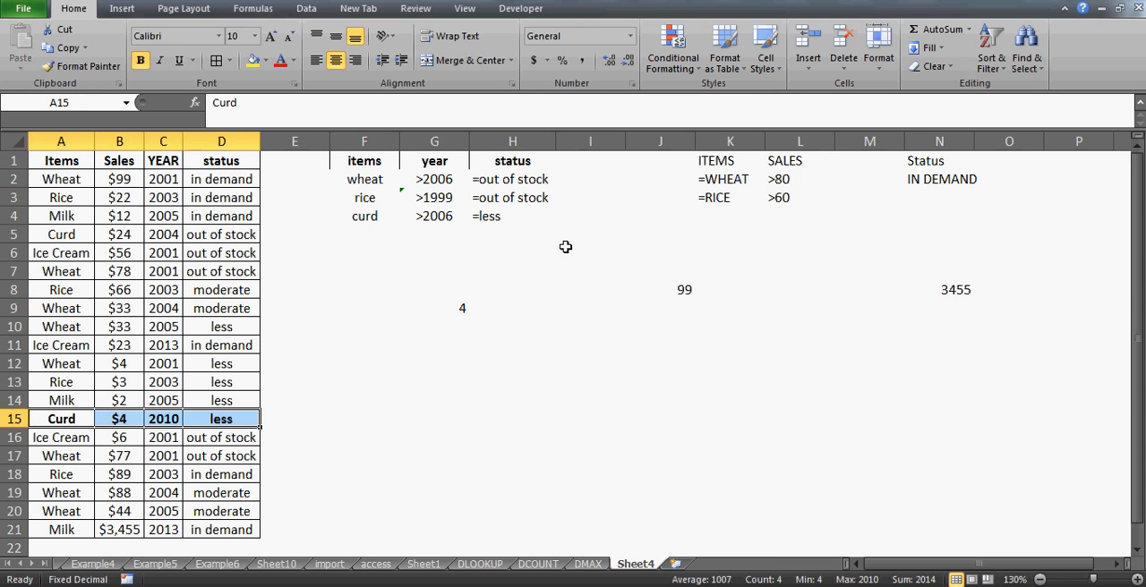
- Clear the year criterion for wheat in G2, keeping its out of stock status criterion
{"action": "left_click", "coordinate": [406, 215]}
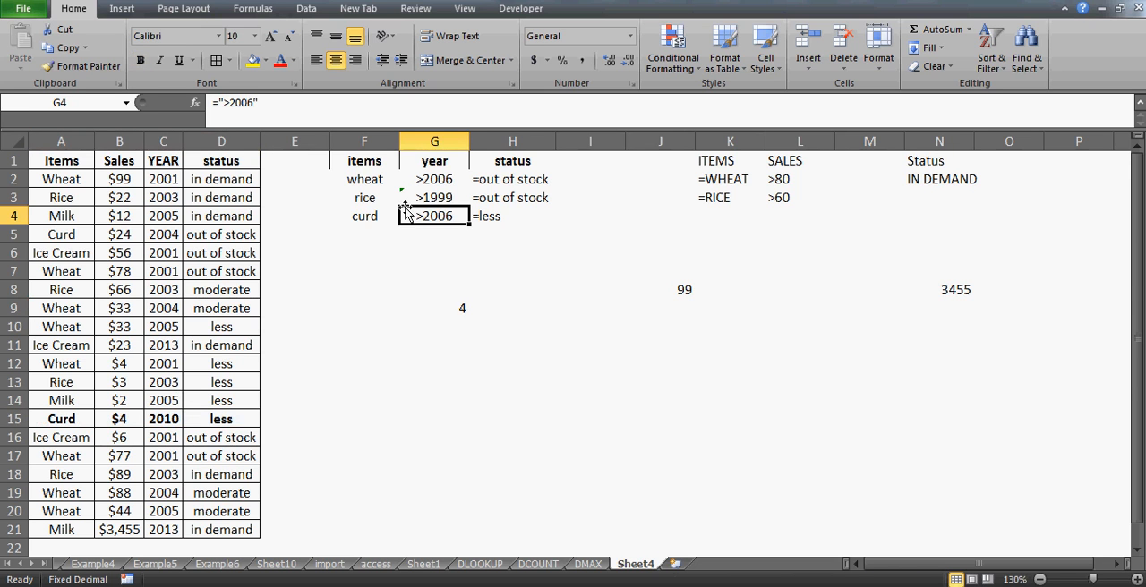
{"action": "key", "text": "Up"}
{"action": "key", "text": "Up"}
{"action": "key", "text": "Left"}
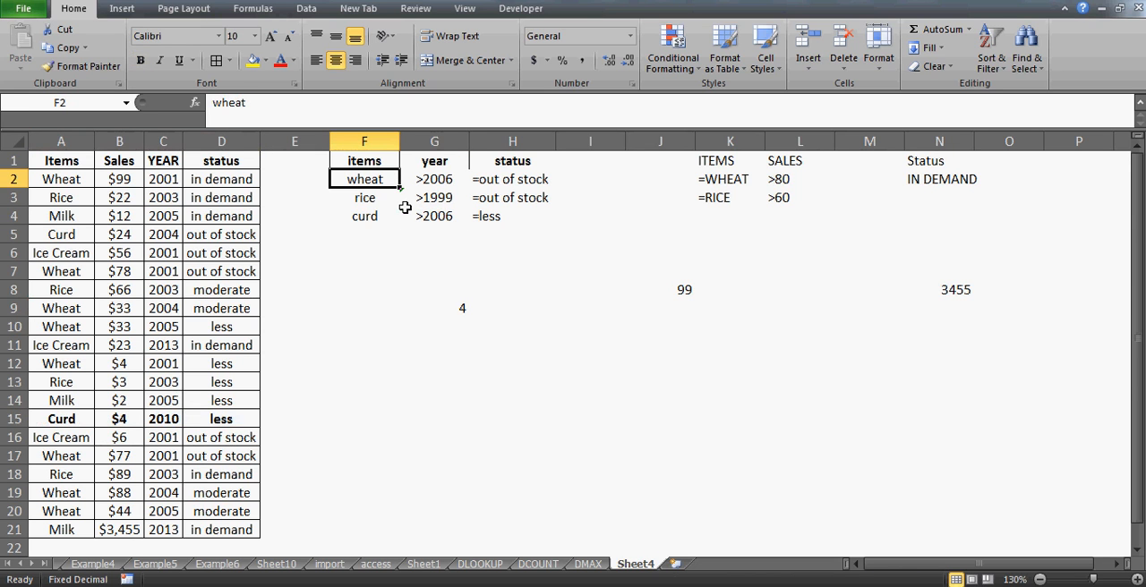
{"action": "key", "text": "Right"}
{"action": "key", "text": "Right"}
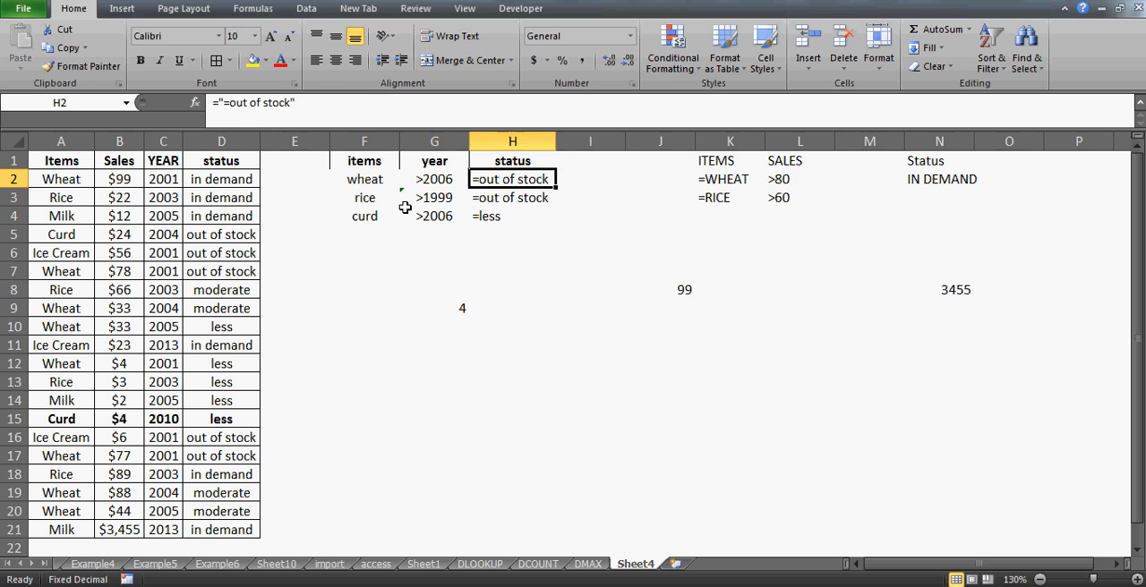
{"action": "key", "text": "Left"}
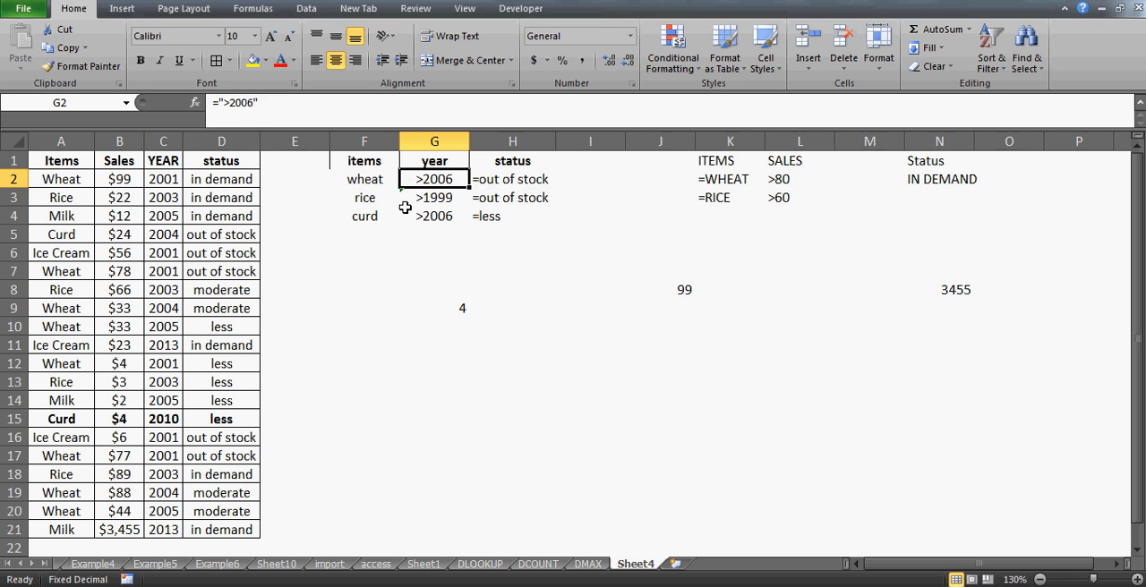
{"action": "key", "text": "Delete"}
{"action": "key", "text": "Right"}
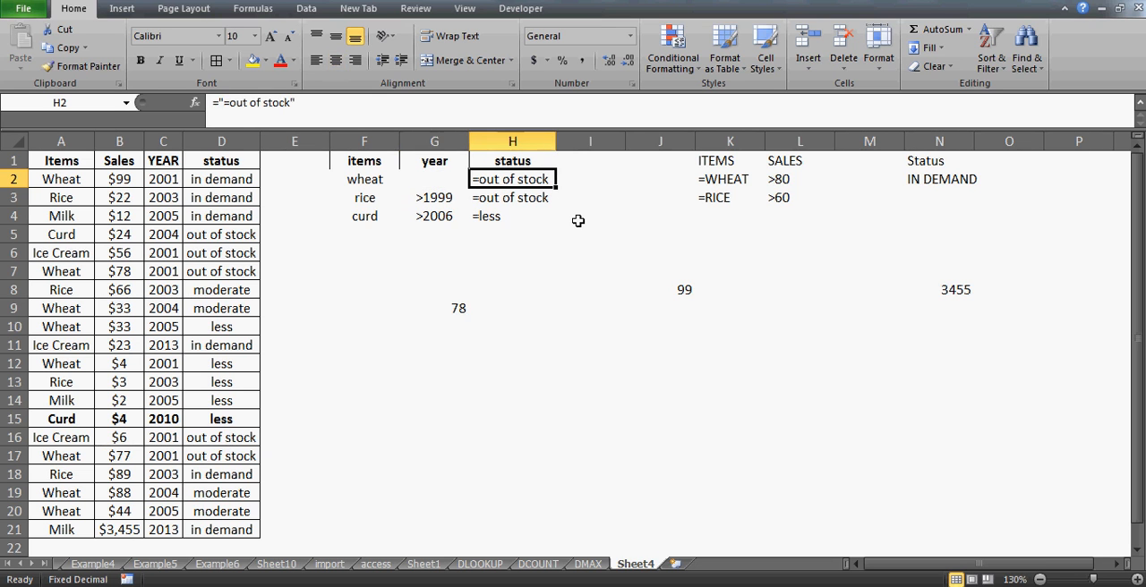
- Examine the DMAX result in G9 and compare the wheat record in row 2 with the status criterion
{"action": "left_click", "coordinate": [452, 310]}
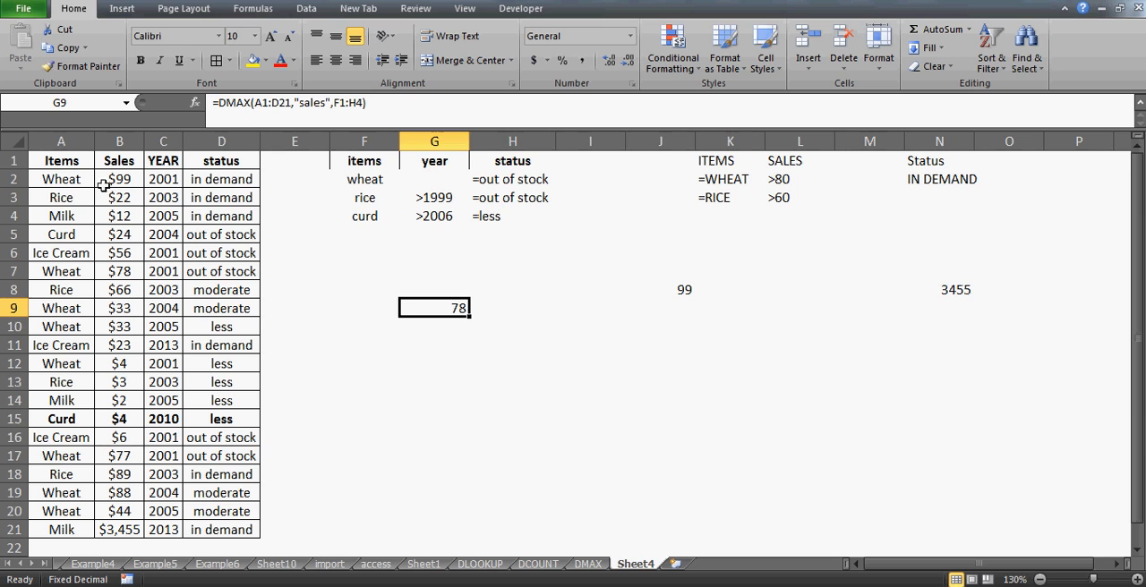
{"action": "left_click", "coordinate": [51, 178]}
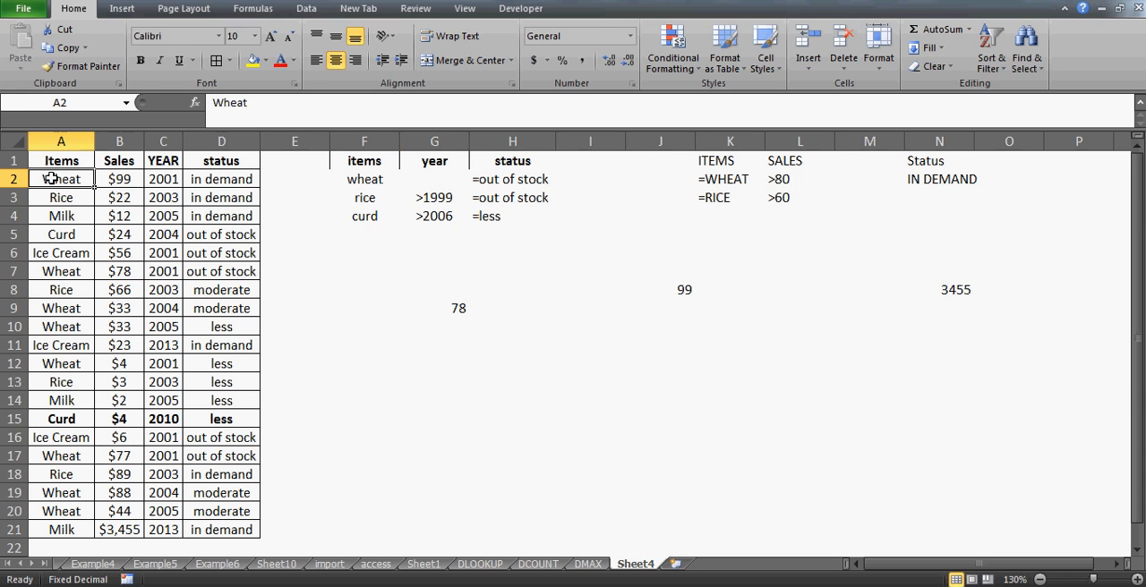
{"action": "key", "text": "Right"}
{"action": "key", "text": "Right"}
{"action": "left_click", "coordinate": [51, 178]}
{"action": "key", "text": "Right"}
{"action": "key", "text": "Right"}
{"action": "key", "text": "Right"}
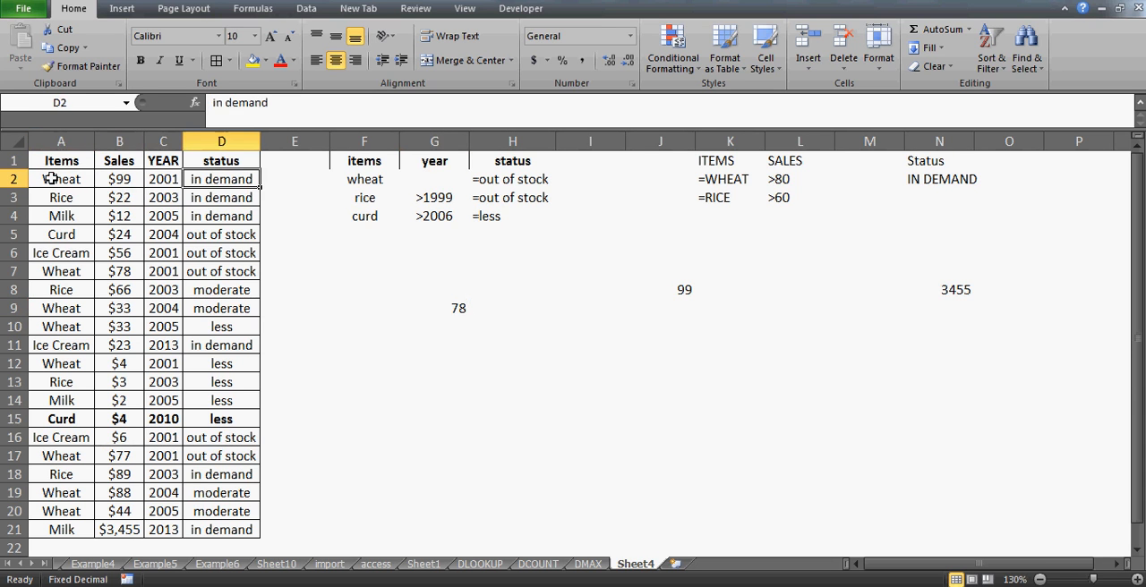
{"action": "key", "text": "Down"}
- Find the out-of-stock wheat record in row 7 and make A7:D7 bold
{"action": "key", "text": "Down"}
{"action": "key", "text": "Down"}
{"action": "key", "text": "Left"}
{"action": "key", "text": "Left"}
{"action": "key", "text": "Up"}
{"action": "key", "text": "Up"}
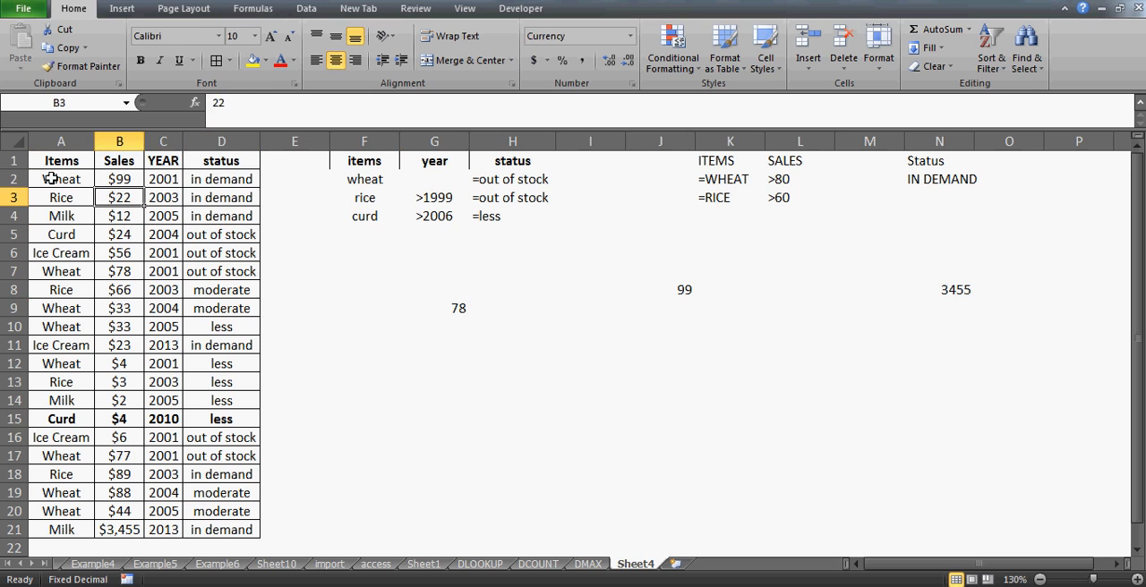
{"action": "key", "text": "Up"}
{"action": "key", "text": "Left"}
- Find the other out-of-stock wheat record in row 17 and make A17:D17 bold
{"action": "key", "text": "Down"}
{"action": "key", "text": "Down"}
{"action": "key", "text": "Down"}
{"action": "key", "text": "Down"}
{"action": "key", "text": "Down"}
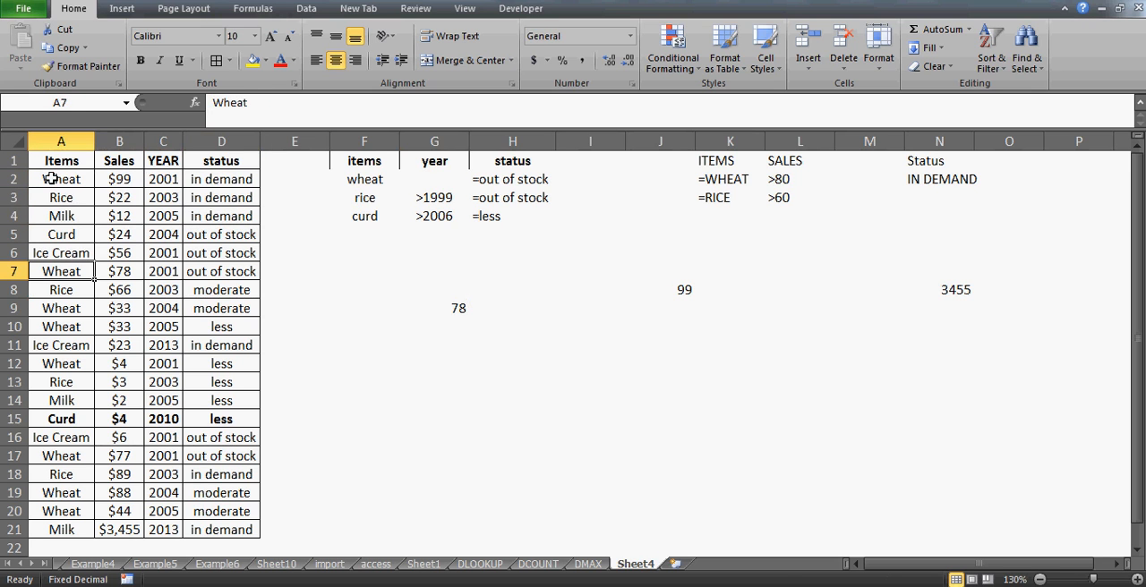
{"action": "key", "text": "shift+Right"}
{"action": "key", "text": "shift+Right"}
{"action": "key", "text": "shift+Right"}
{"action": "key", "text": "ctrl+b"}
{"action": "key", "text": "Down"}
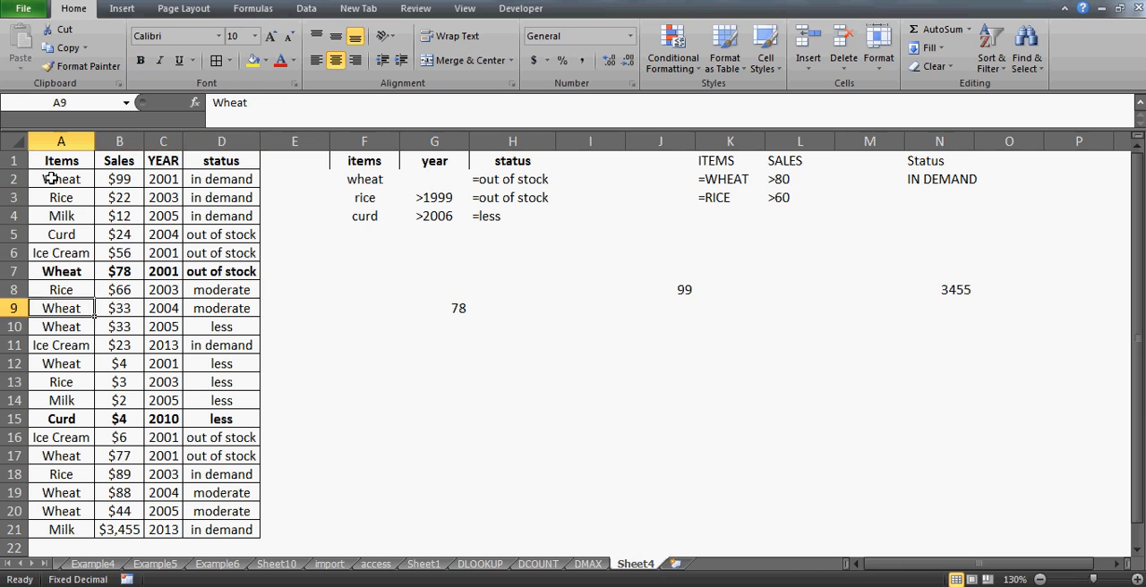
{"action": "key", "text": "Down"}
{"action": "key", "text": "Down"}
{"action": "key", "text": "Down"}
{"action": "key", "text": "Down"}
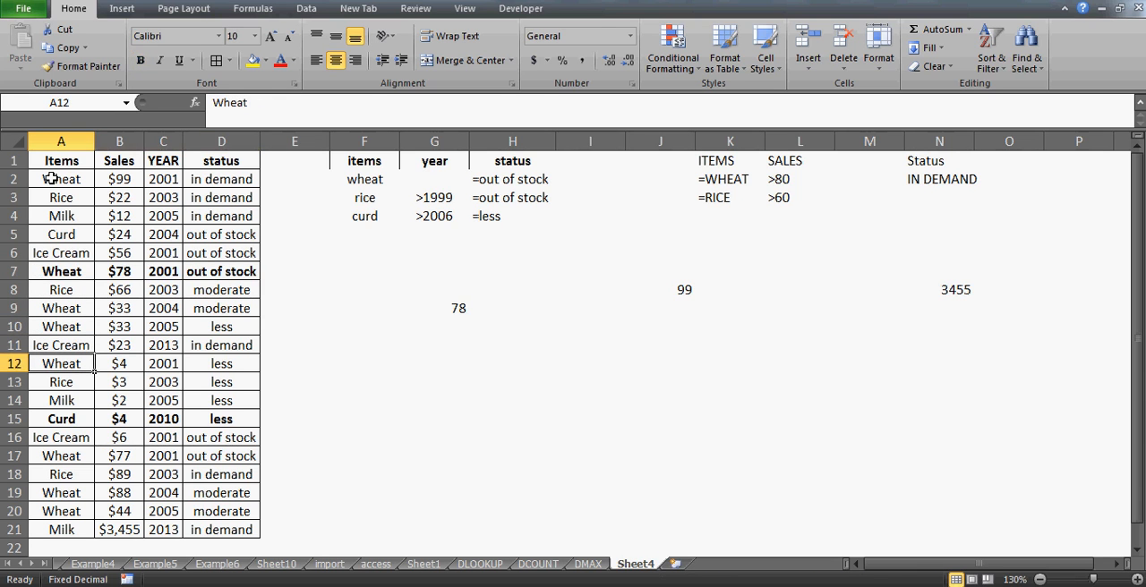
- Compare the sales of the bold wheat record in row 7 with the DMAX result in G9
{"action": "key", "text": "Down"}
{"action": "key", "text": "Down"}
{"action": "key", "text": "Down"}
{"action": "key", "text": "Down"}
{"action": "key", "text": "Down"}
{"action": "key", "text": "shift+Right"}
{"action": "key", "text": "shift+Right"}
{"action": "key", "text": "shift+Right"}
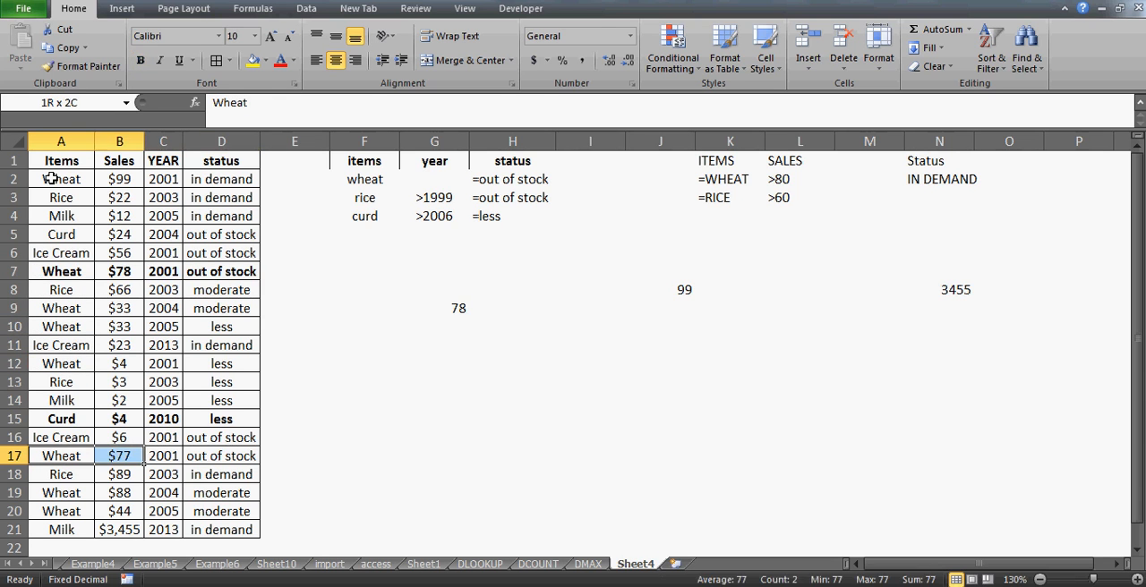
{"action": "key", "text": "ctrl+b"}
{"action": "key", "text": "Down"}
{"action": "key", "text": "Down"}
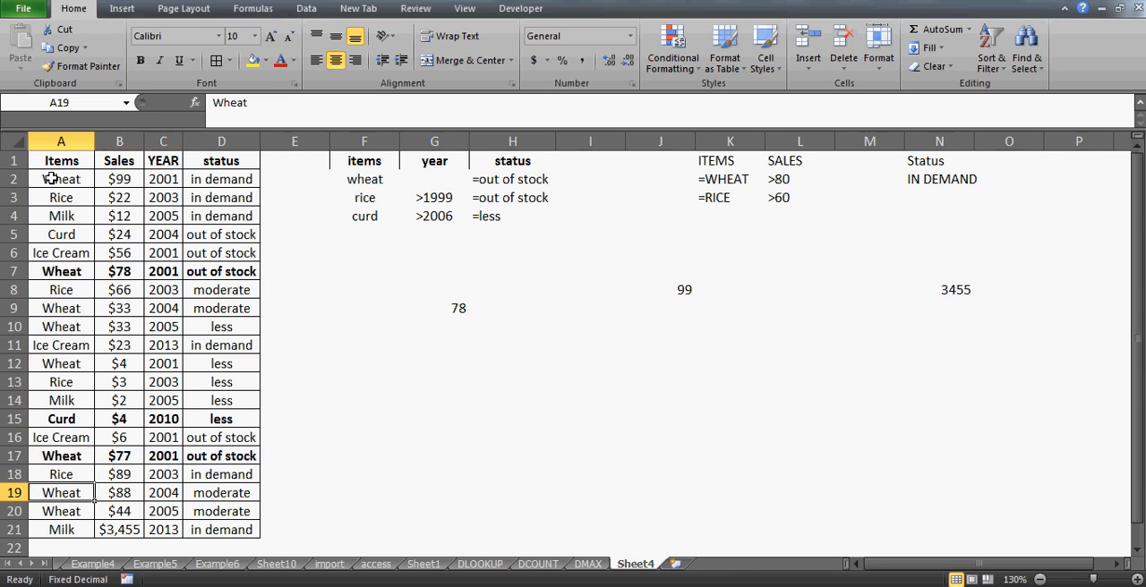
{"action": "key", "text": "Up"}
{"action": "key", "text": "Up"}
{"action": "key", "text": "Up"}
{"action": "key", "text": "Up"}
{"action": "key", "text": "Up"}
{"action": "key", "text": "Up"}
{"action": "key", "text": "Up"}
{"action": "key", "text": "Up"}
{"action": "key", "text": "Up"}
{"action": "key", "text": "Up"}
{"action": "key", "text": "Up"}
{"action": "key", "text": "Up"}
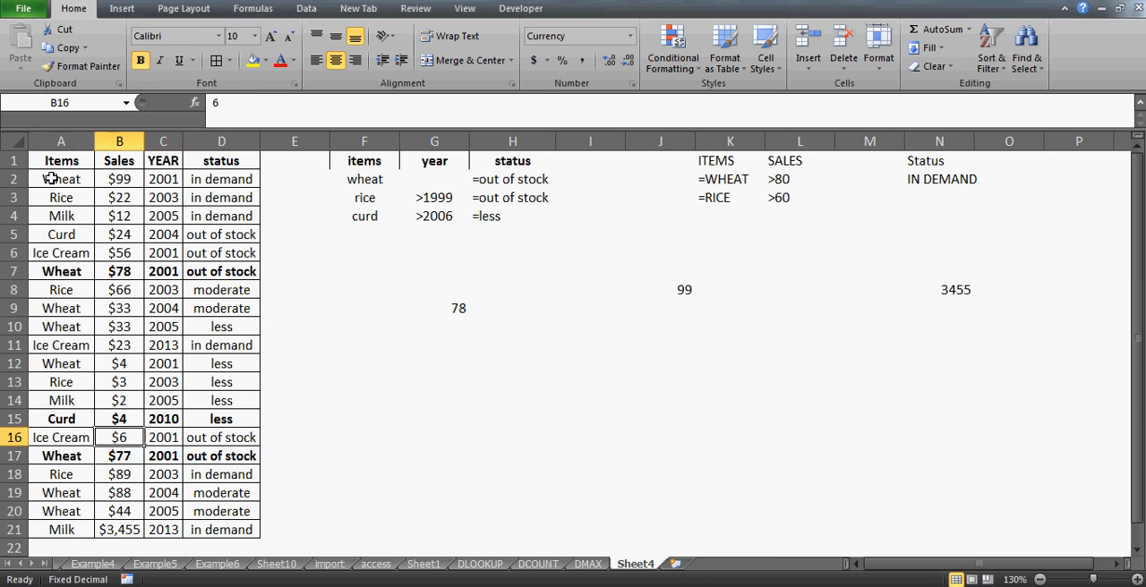
{"action": "key", "text": "shift+Right"}
{"action": "key", "text": "shift+Right"}
{"action": "key", "text": "shift+Right"}
{"action": "key", "text": "shift+Right"}
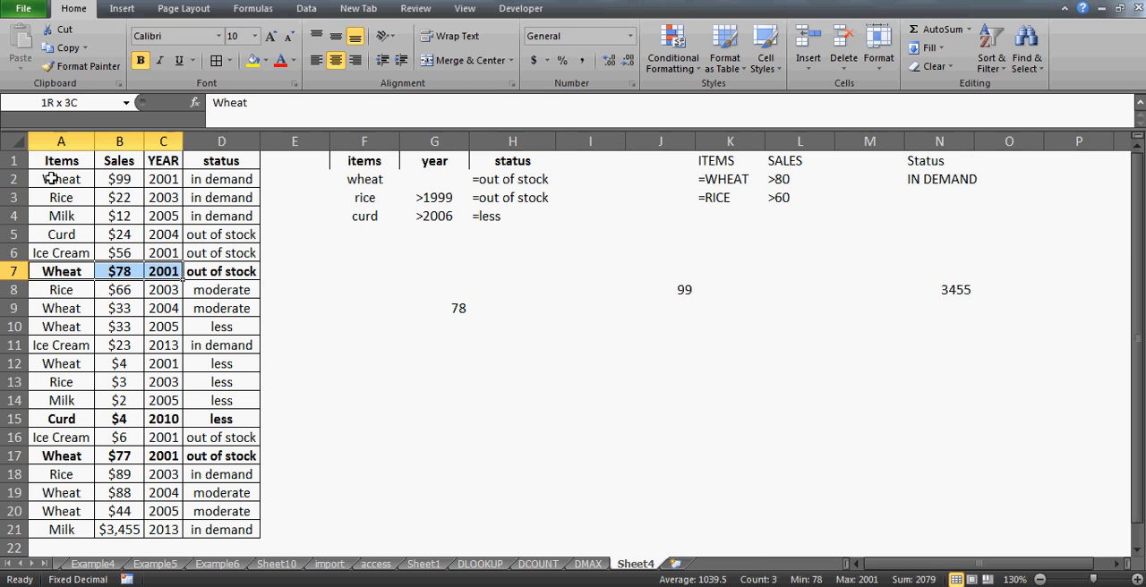
{"action": "left_click", "coordinate": [460, 308]}
- Enter the contact's e-mail address in H13 and the number 96 in H15
{"action": "left_click", "coordinate": [541, 388]}
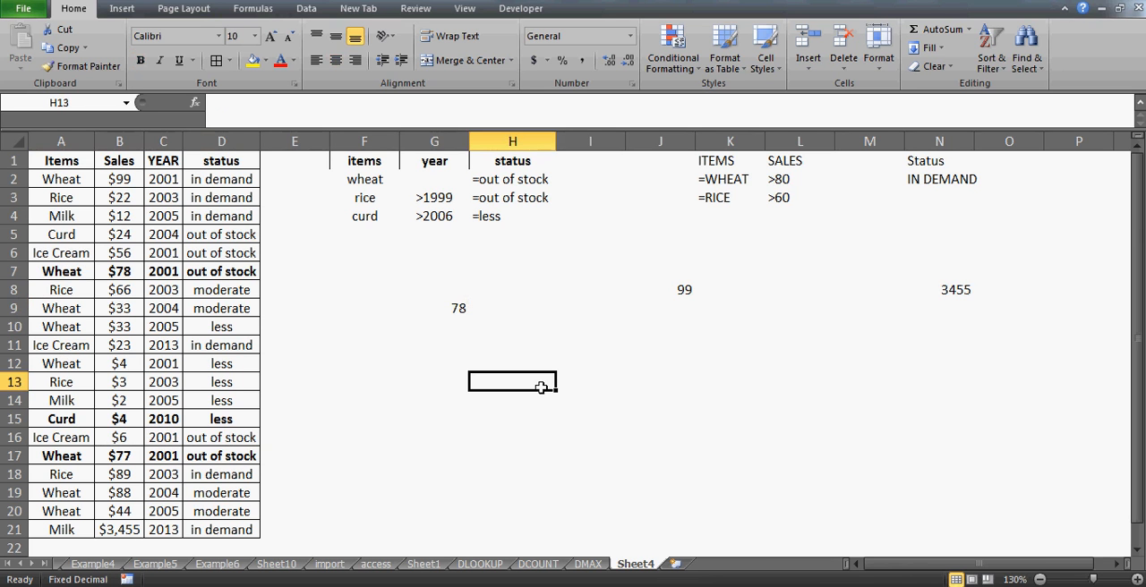
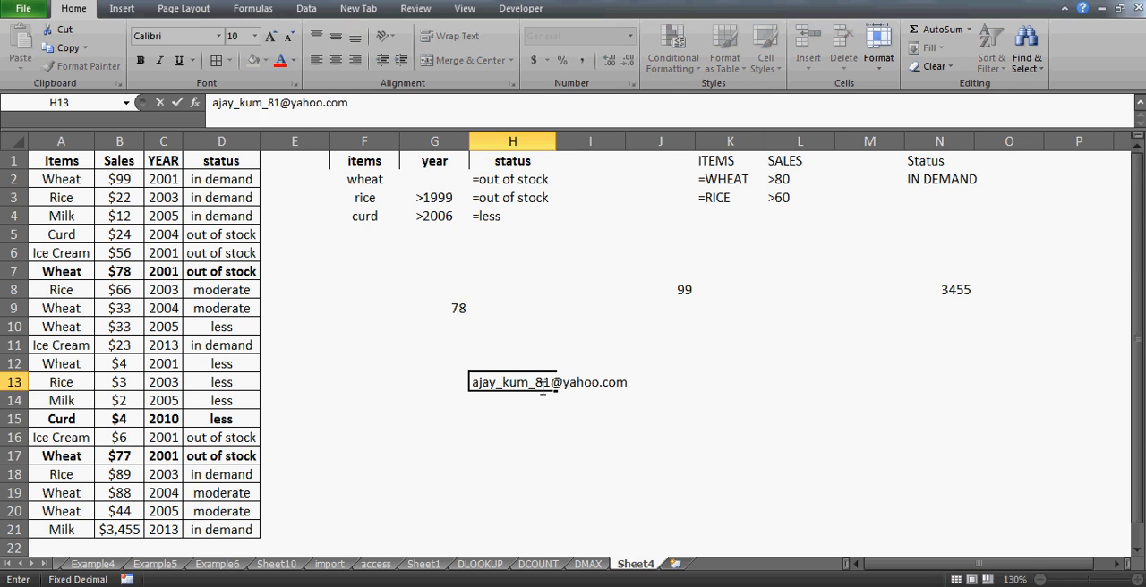
{"action": "key", "text": "Return"}
{"action": "key", "text": "Return"}
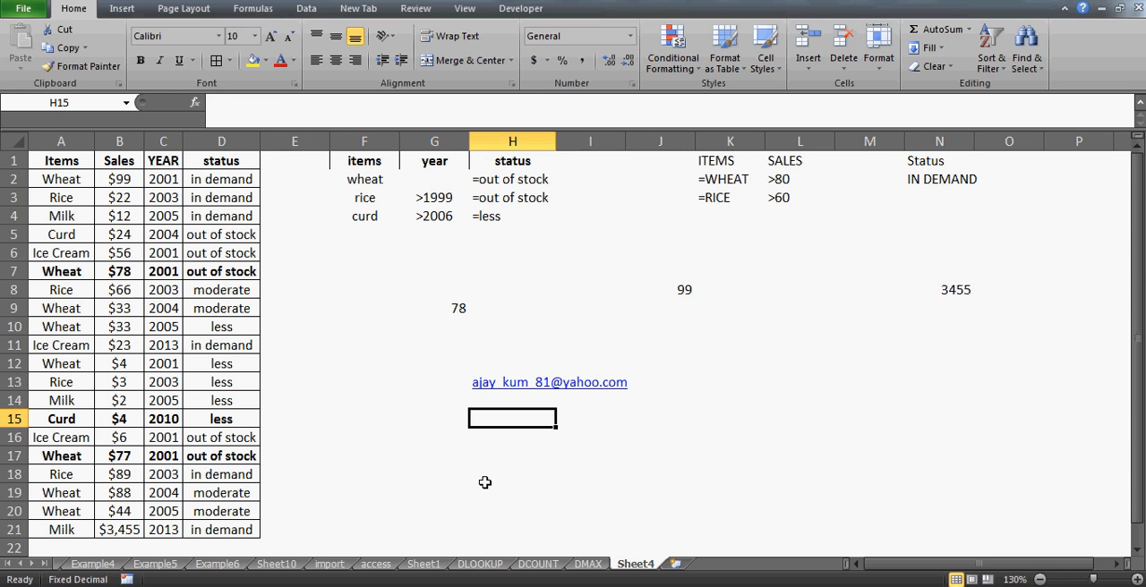
{"action": "type", "text": "96"}
{"action": "key", "text": "Return"}
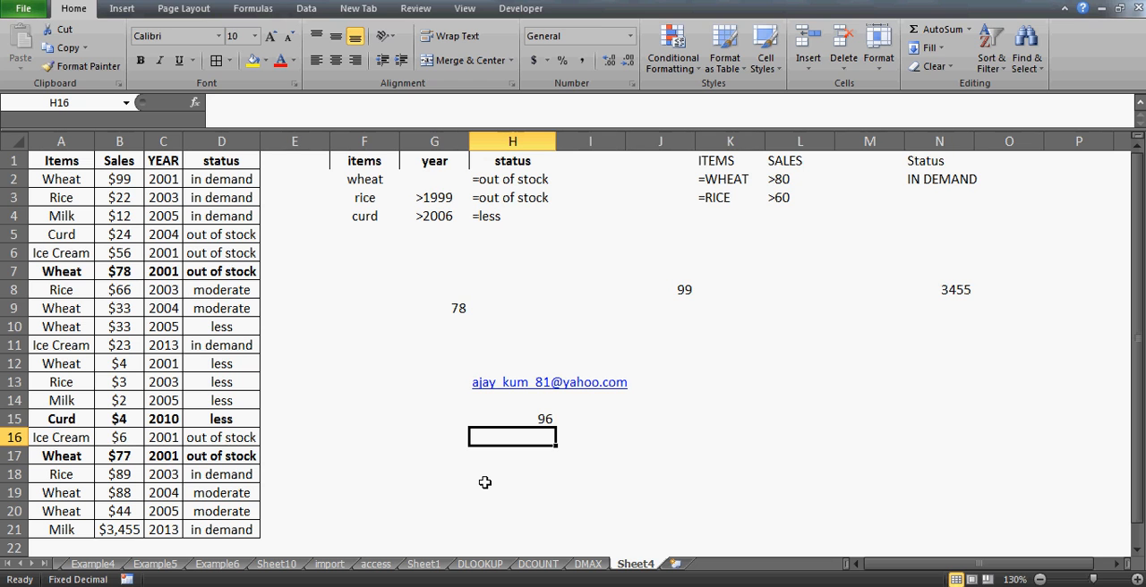
{"action": "key", "text": "Up"}
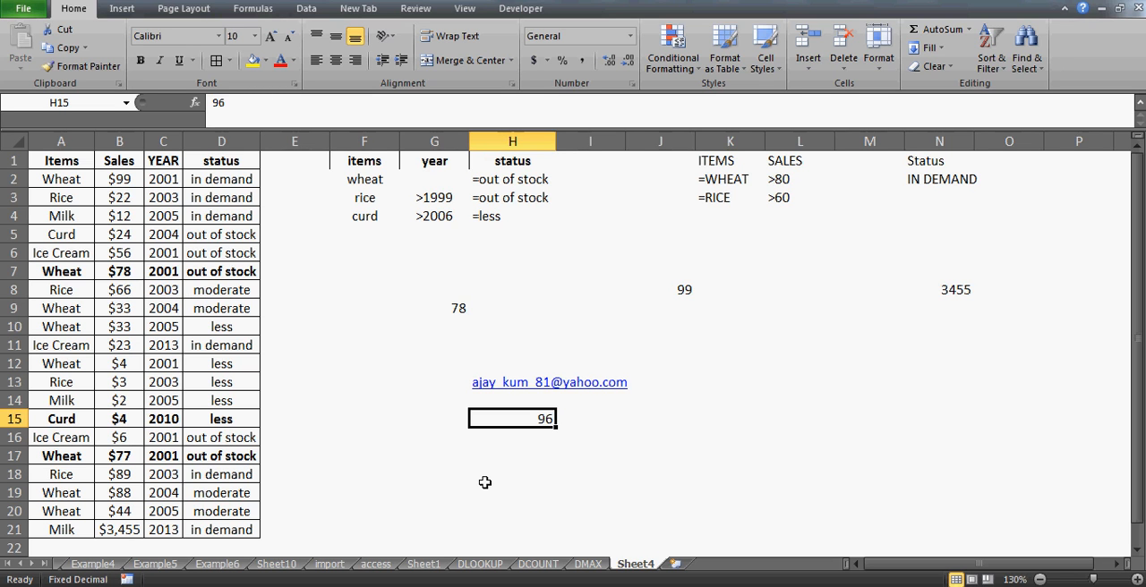
{"action": "key", "text": "Down"}
{"action": "key", "text": "Left"}
{"action": "key", "text": "Left"}
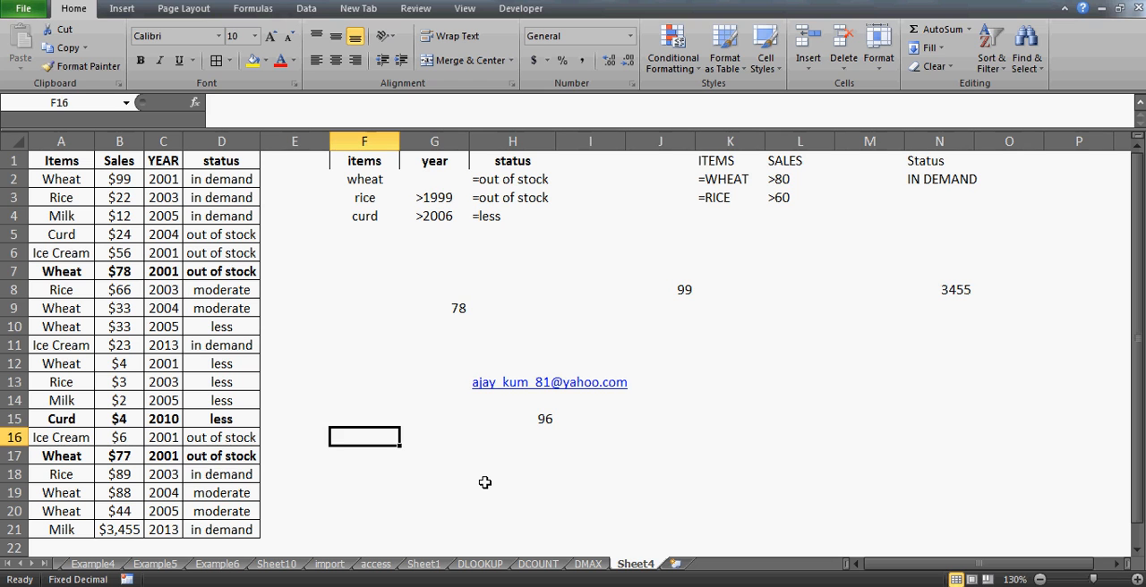
{"action": "key", "text": "Down"}
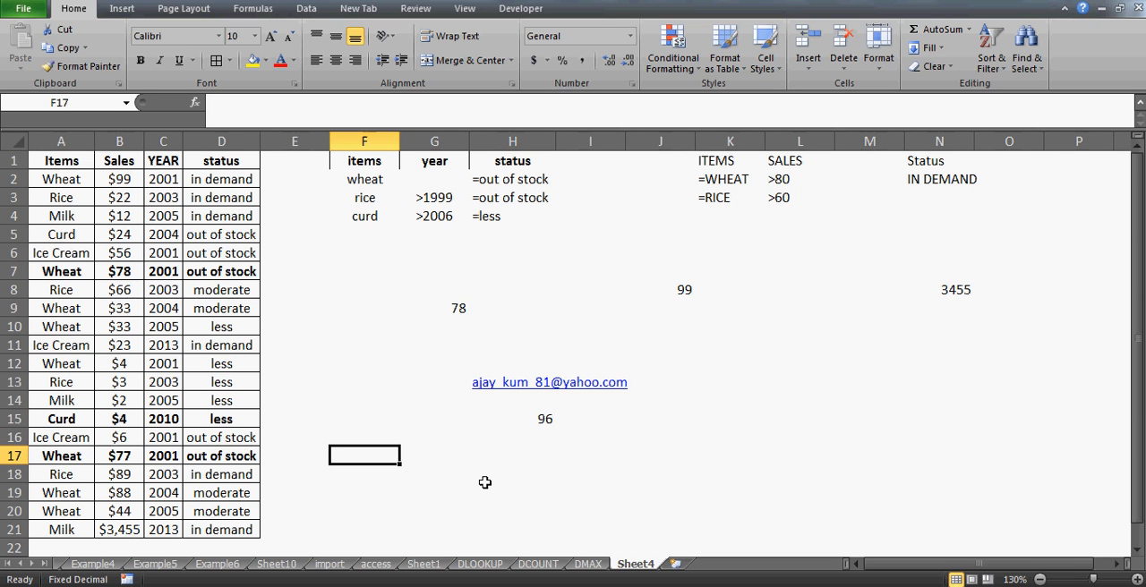